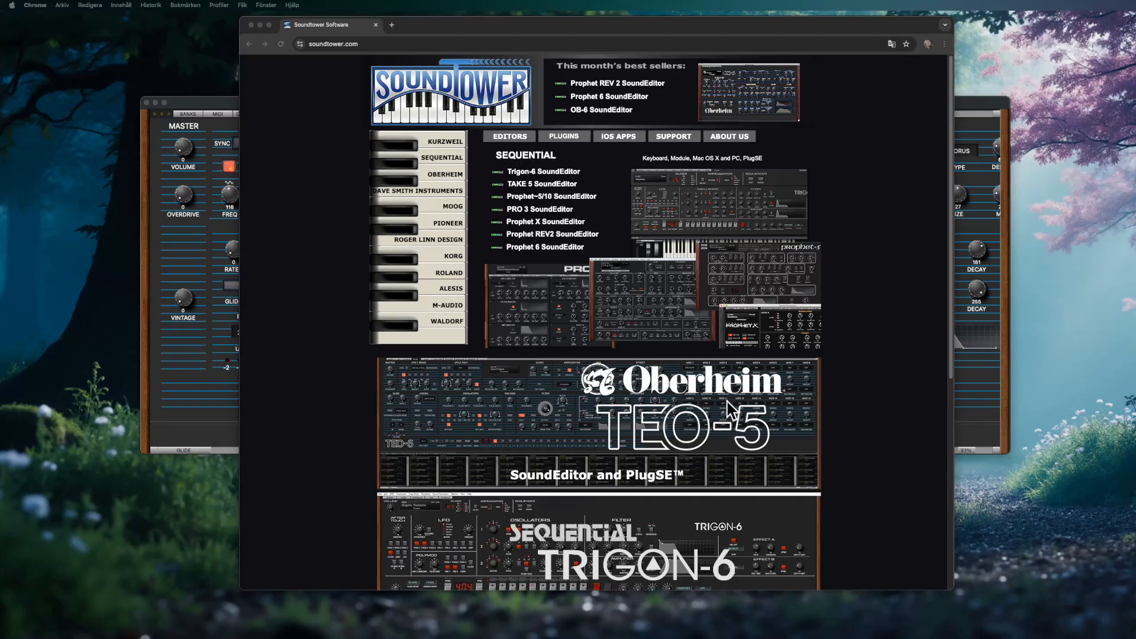
Open the Oberheim TEO-5 page on the Soundtower site and look through the SoundEditor and PlugSE product information
click(827, 429)
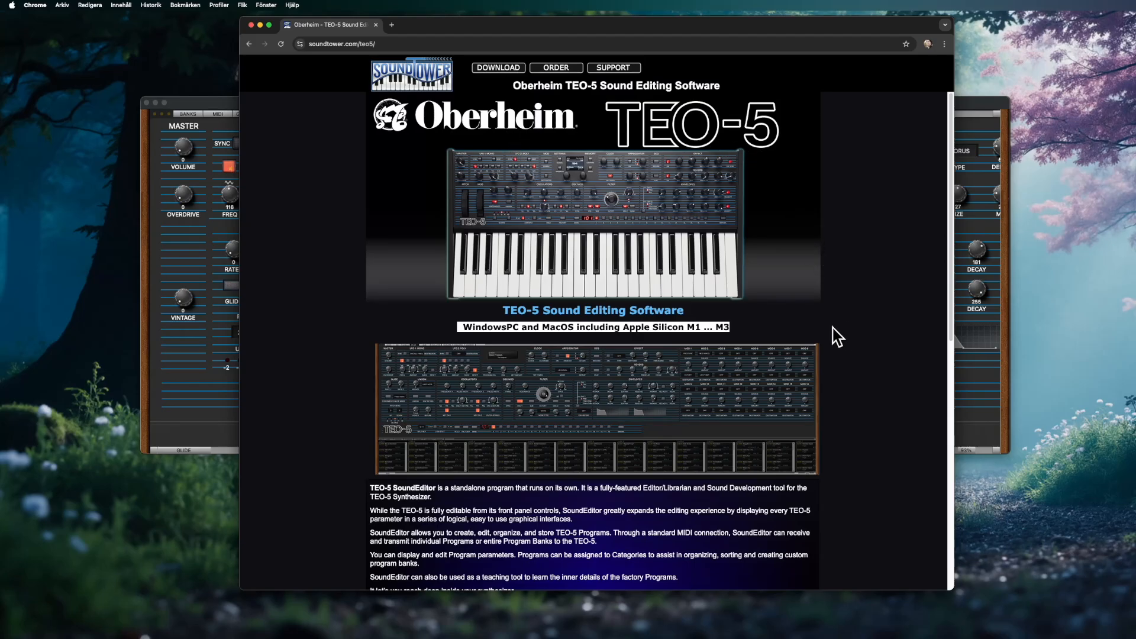
scroll(837, 336, down, 10)
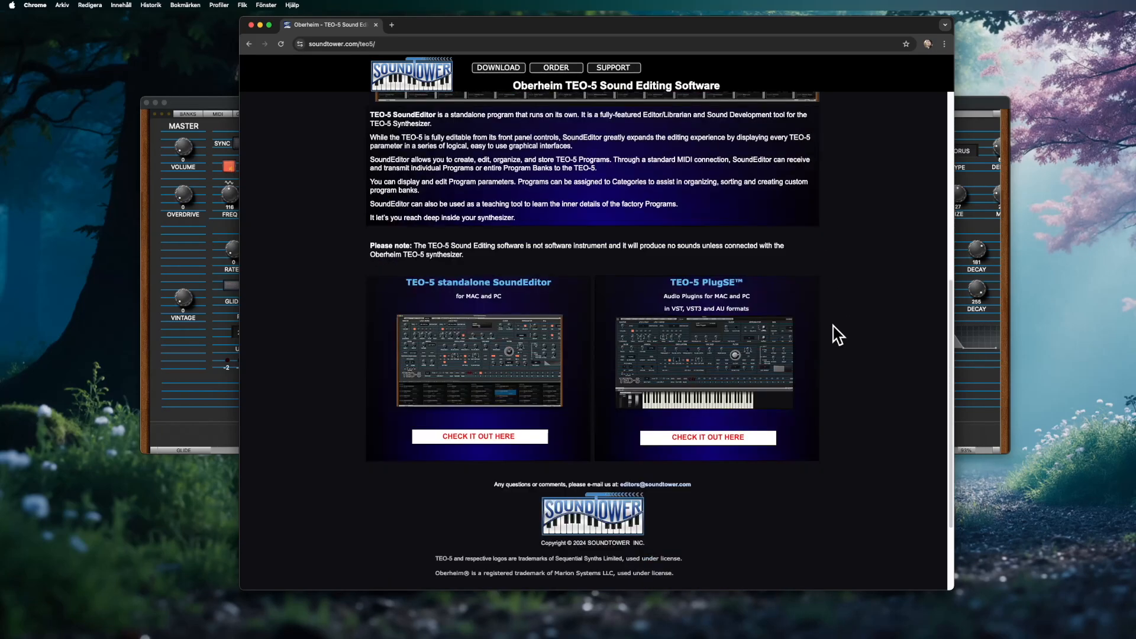
scroll(837, 336, down, 1)
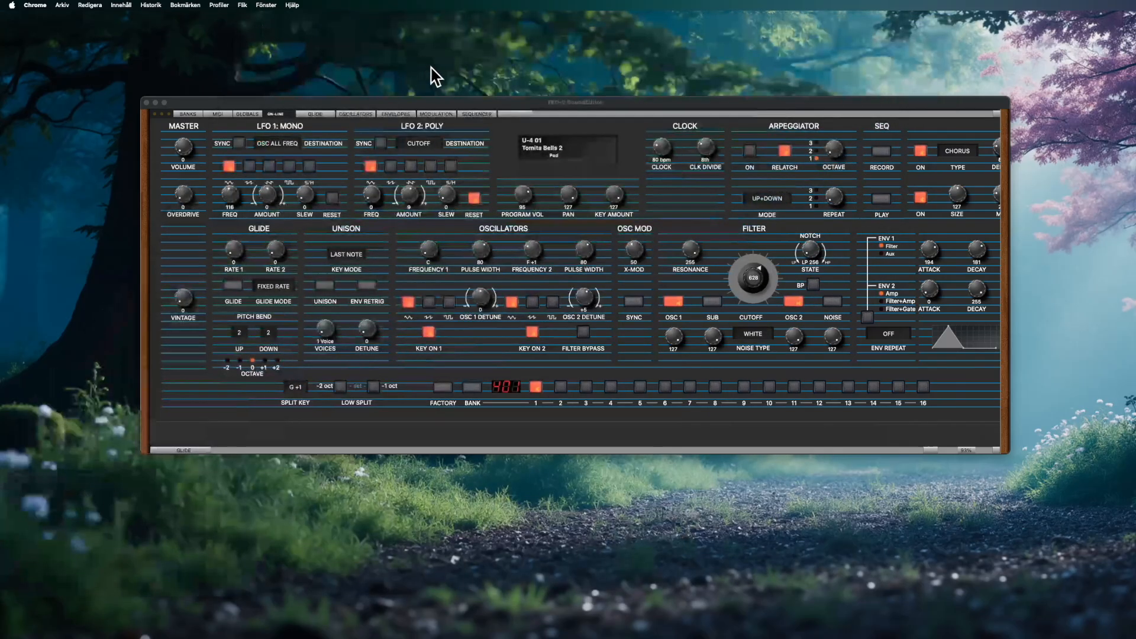
Switch to the TEO-5 SoundEditor and, in the MIDI setup, try Faderfox EC4 as MIDI in port before choosing TEO-5
click(544, 105)
drag(562, 110, 568, 117)
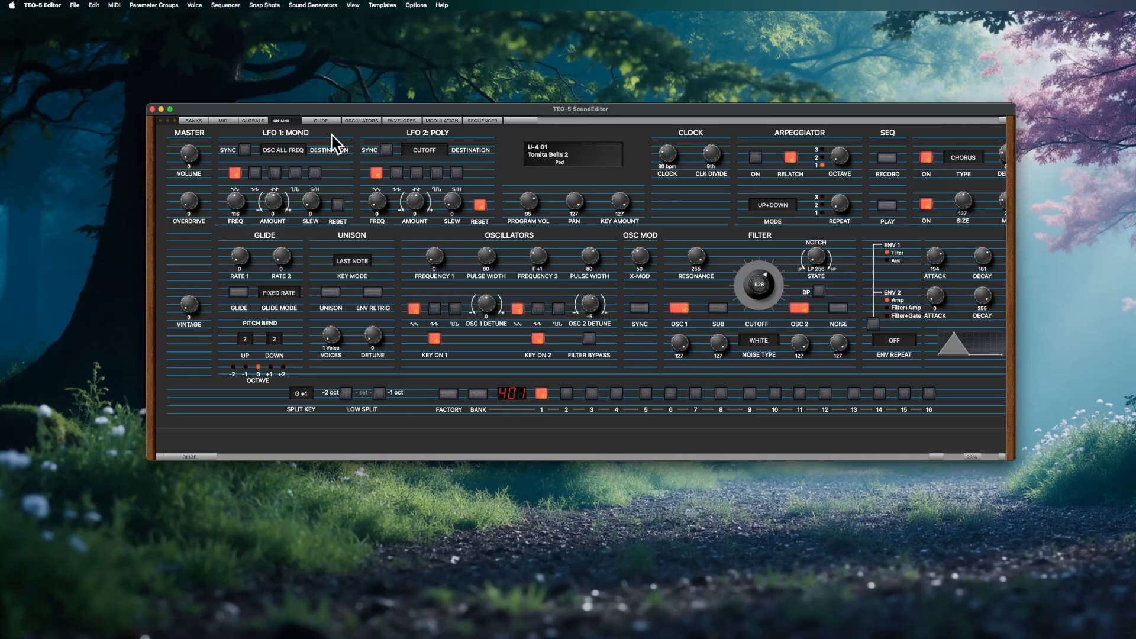
click(225, 122)
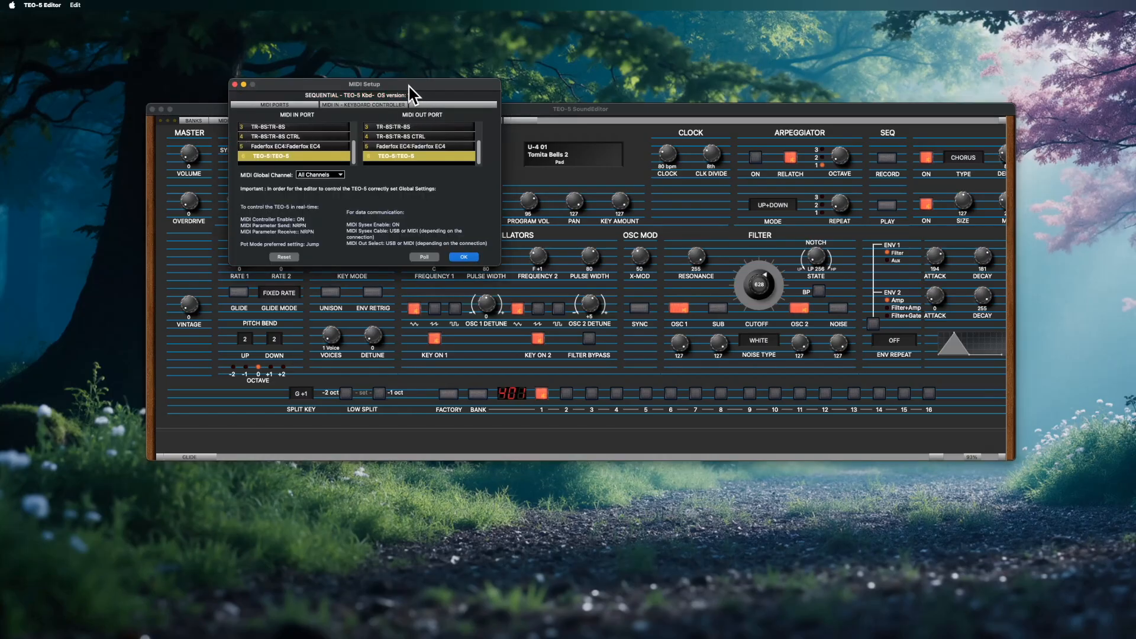
drag(412, 93, 667, 189)
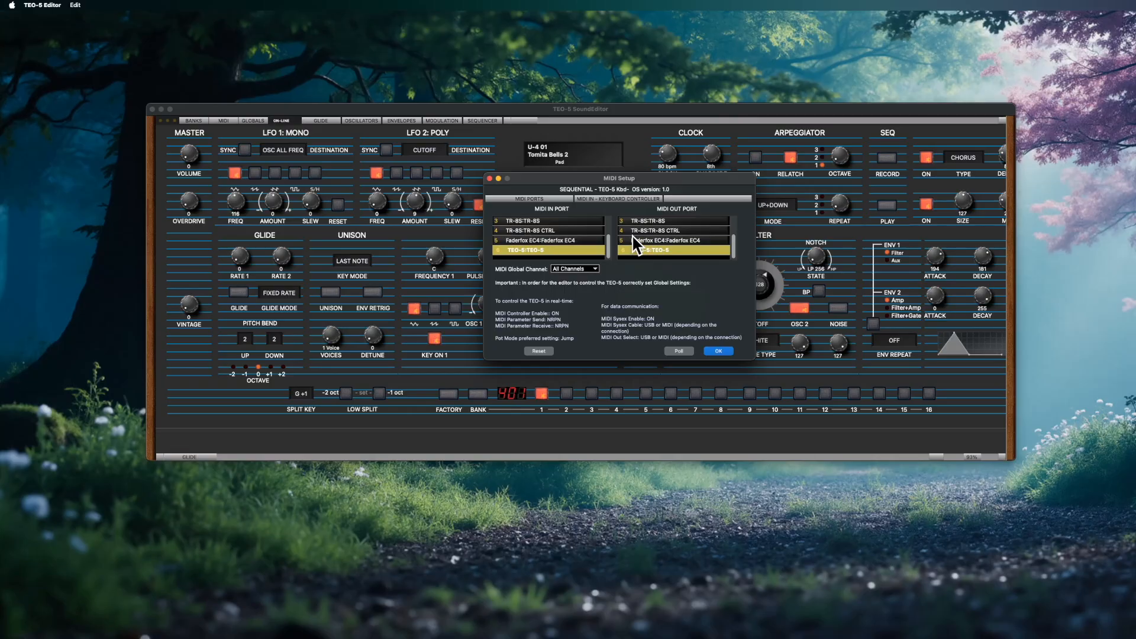
click(558, 241)
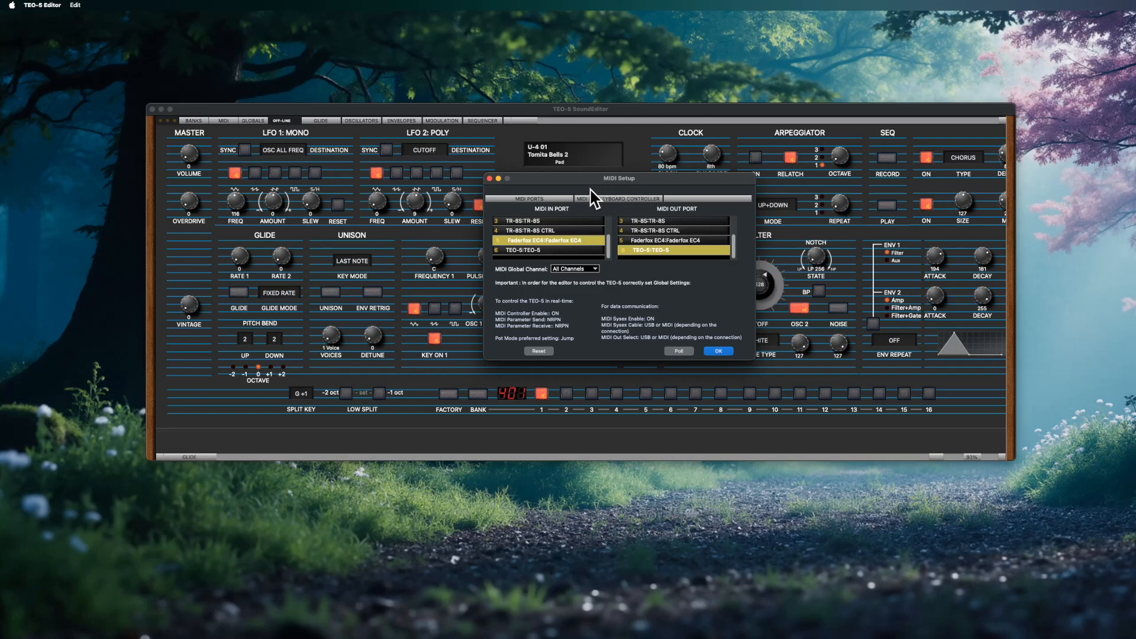
click(556, 250)
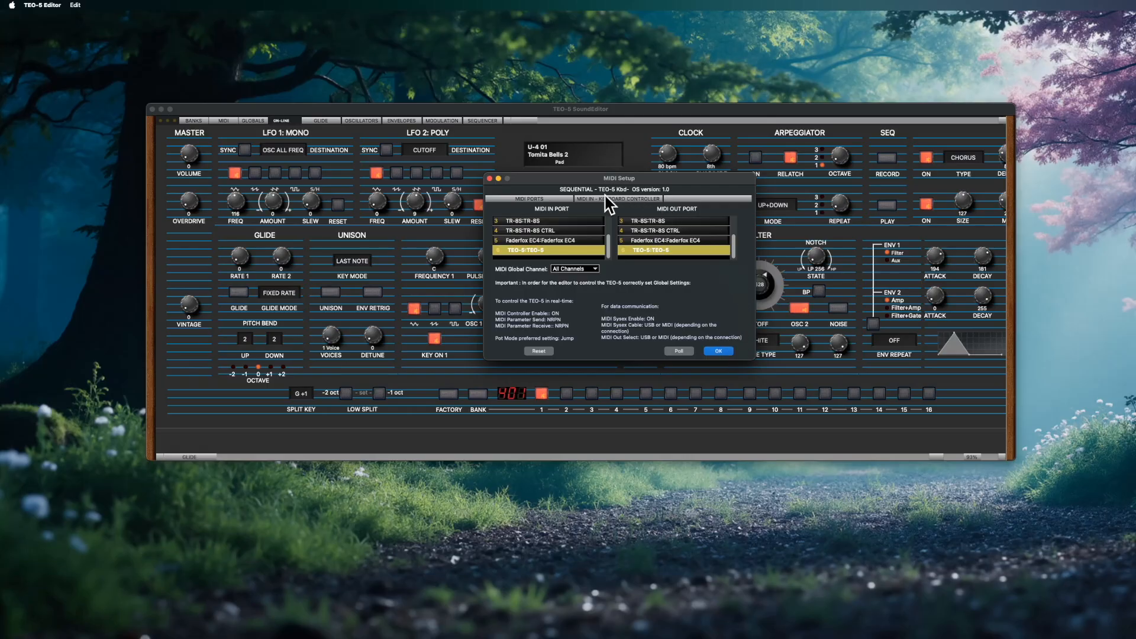
click(719, 352)
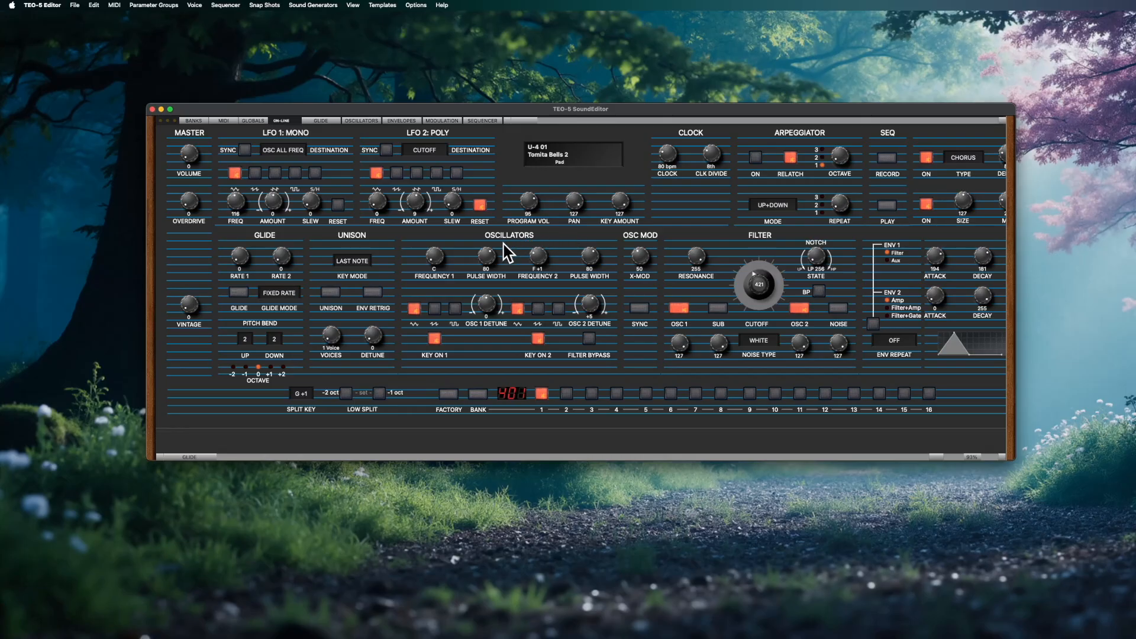
Review the mouse wheel and knob adjustment preferences and turn the filter cutoff to 427
click(51, 7)
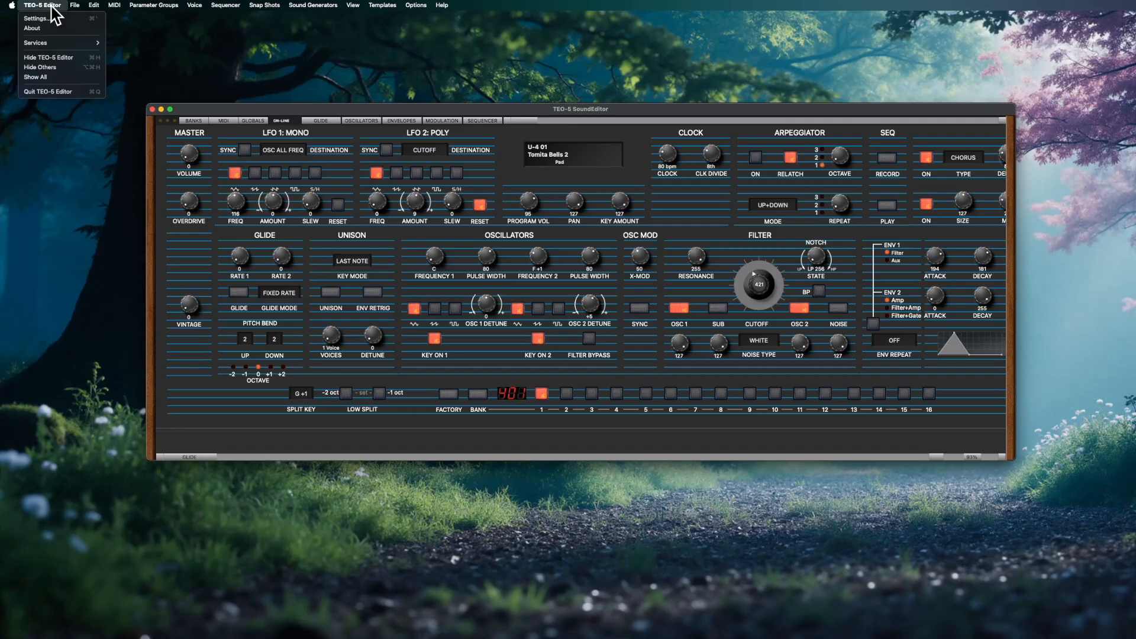
click(65, 18)
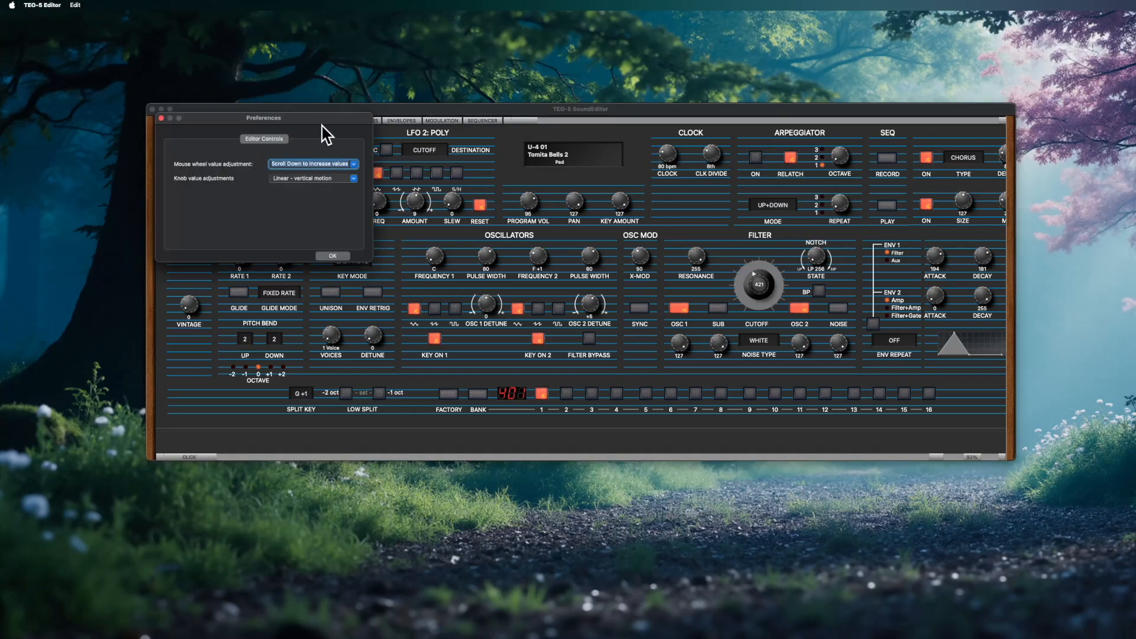
drag(325, 122, 607, 188)
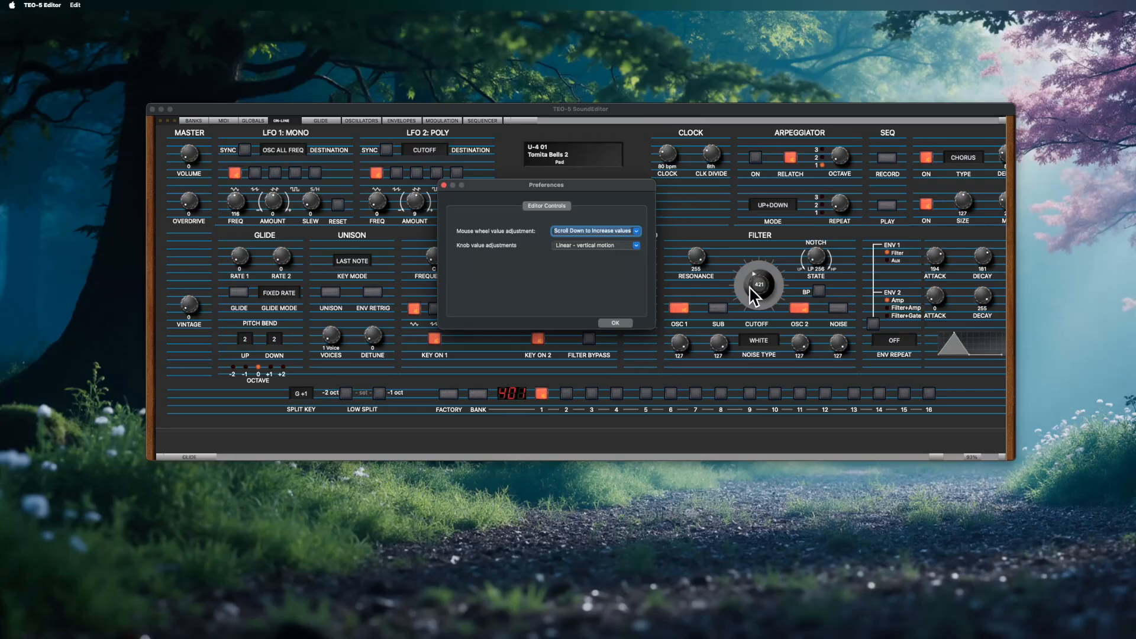
click(619, 323)
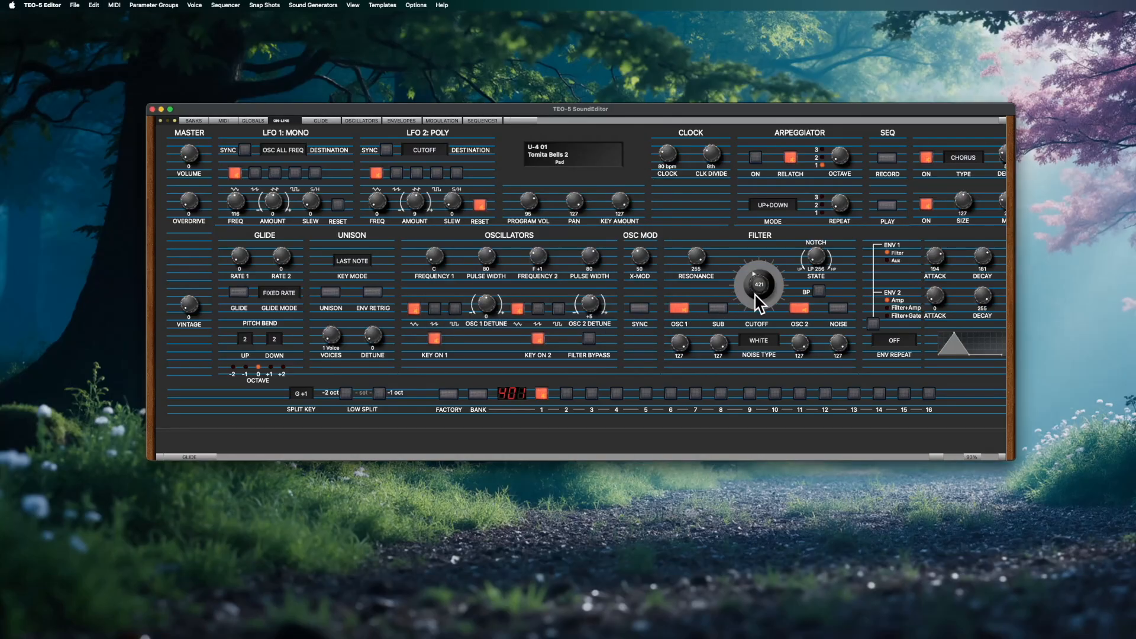
drag(755, 296, 755, 329)
click(1007, 513)
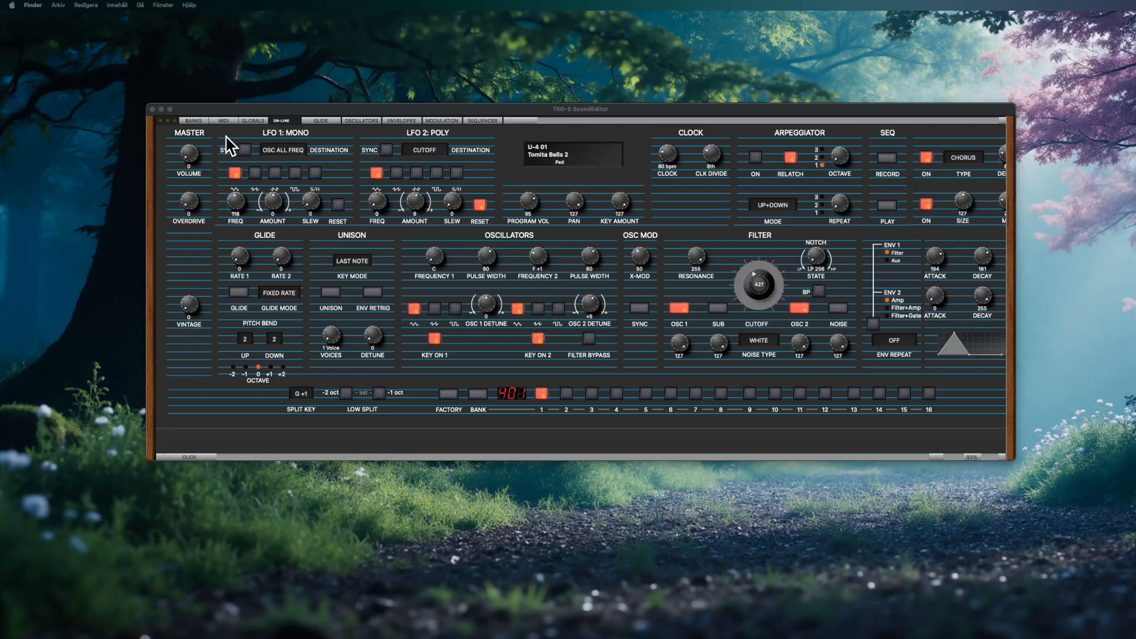
Display the user program banks and extend the strip above them so the bank headings are fully visible
click(194, 121)
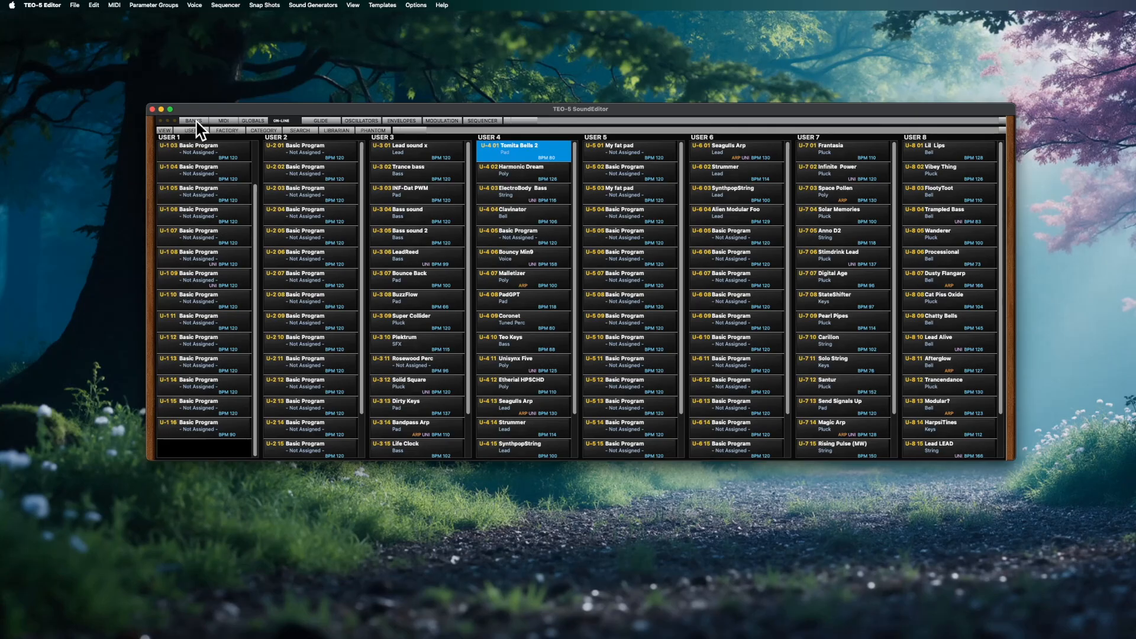
click(197, 122)
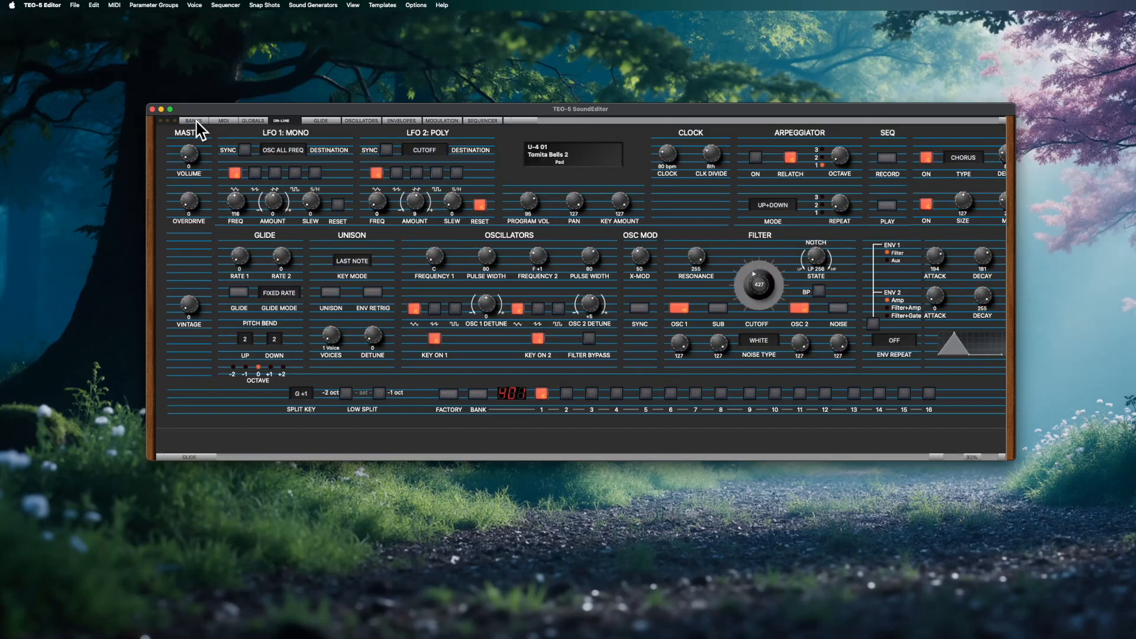
click(197, 122)
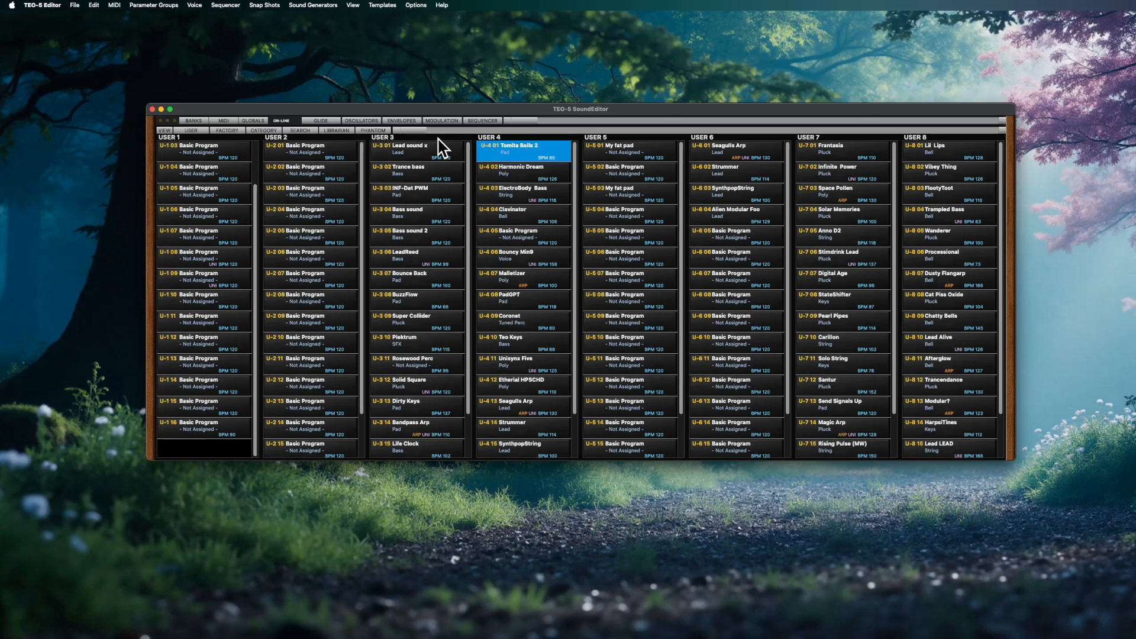
mouse_move(417, 131)
mouse_down()
mouse_move(855, 133)
mouse_move(396, 134)
mouse_up()
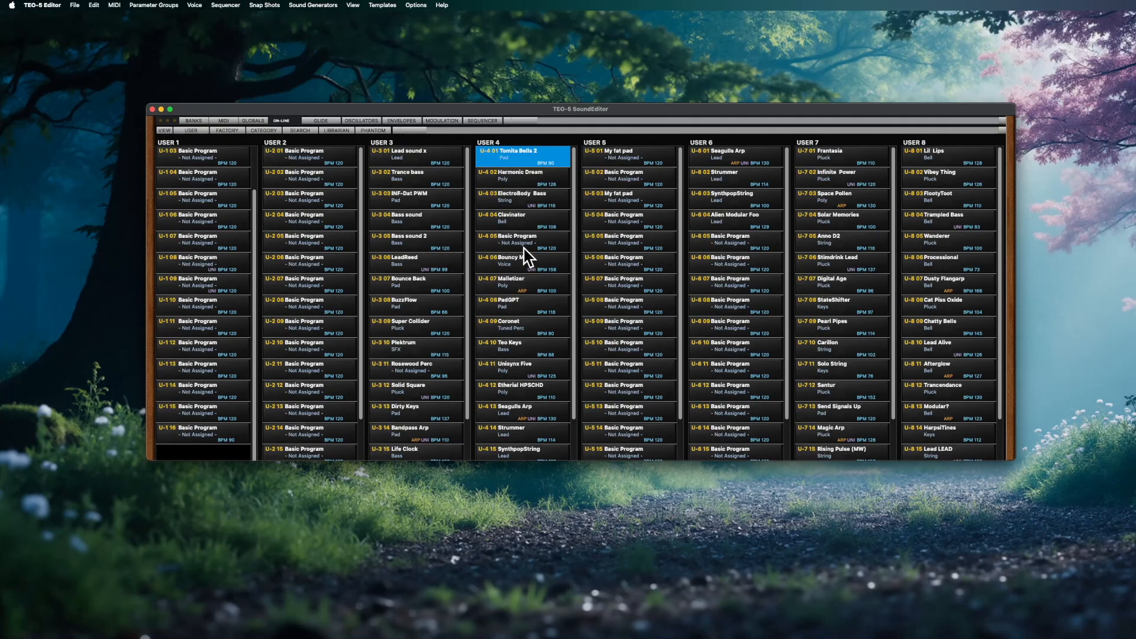
Switch the bank display to Names only, to Names and Categories, and back to Expanded
click(165, 131)
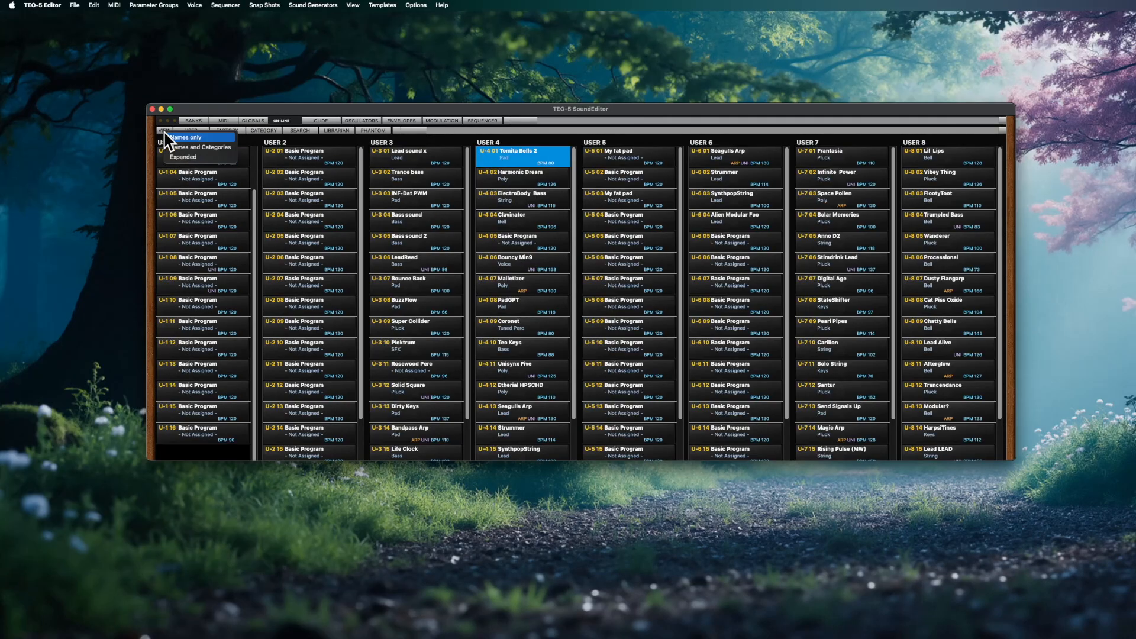
click(200, 138)
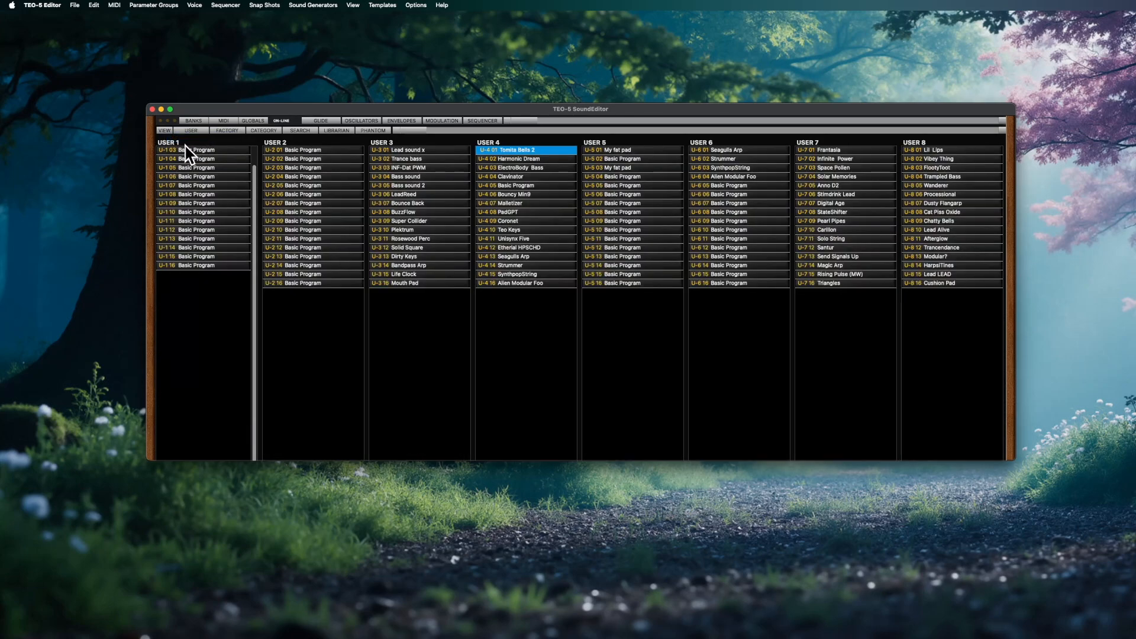
click(164, 131)
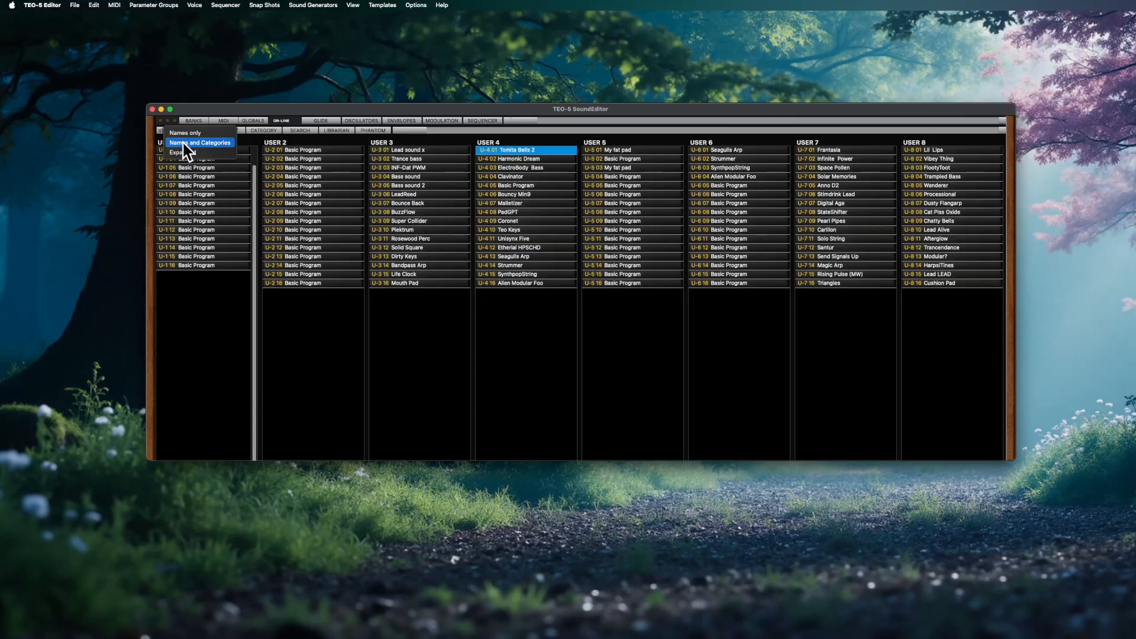
click(195, 143)
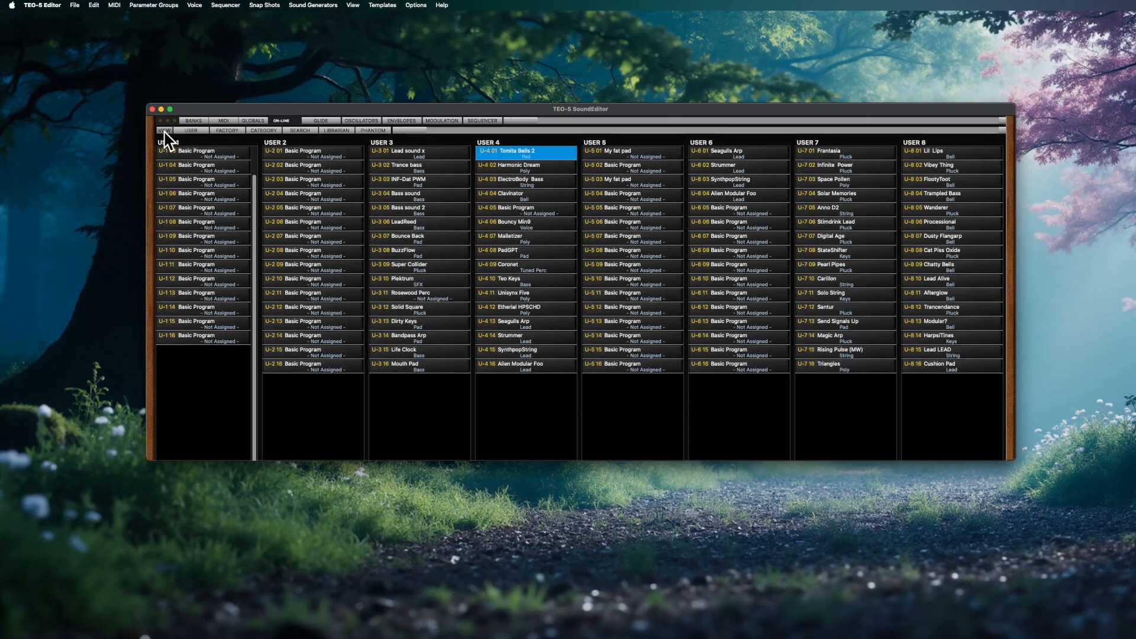
click(165, 133)
click(182, 159)
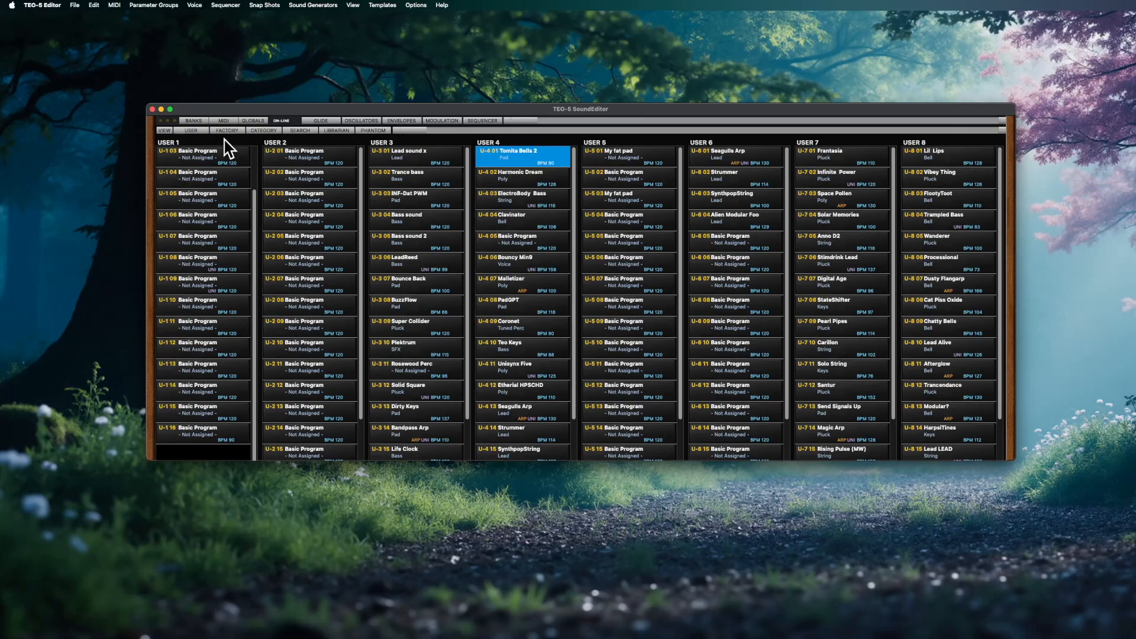
Receive all TEO-5 banks from the synthesizer over MIDI
click(115, 5)
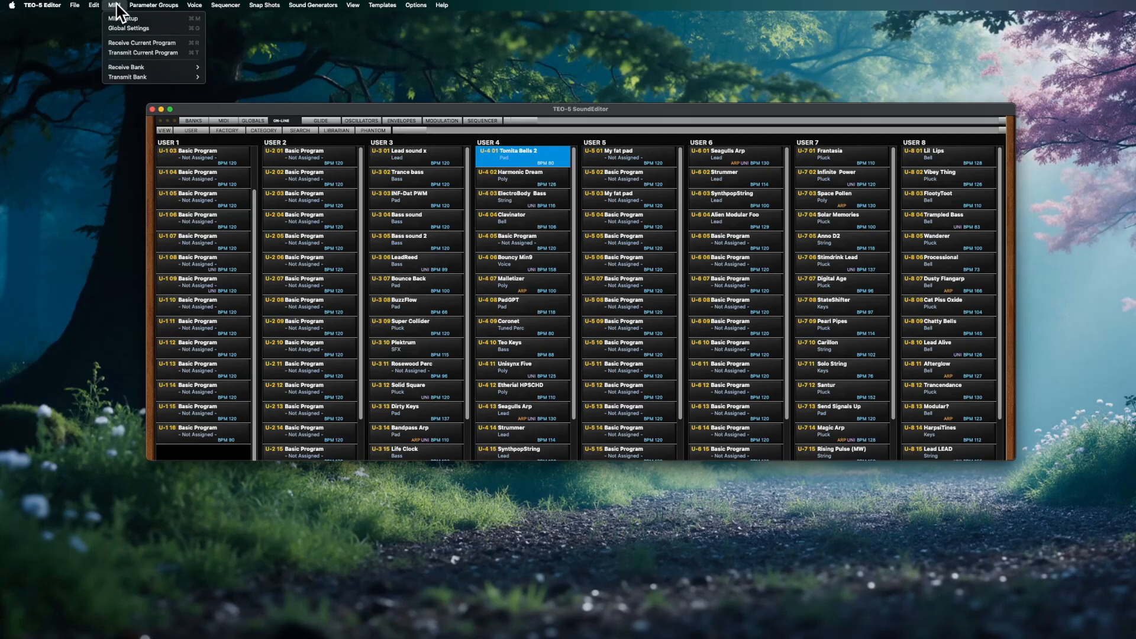
mouse_move(148, 65)
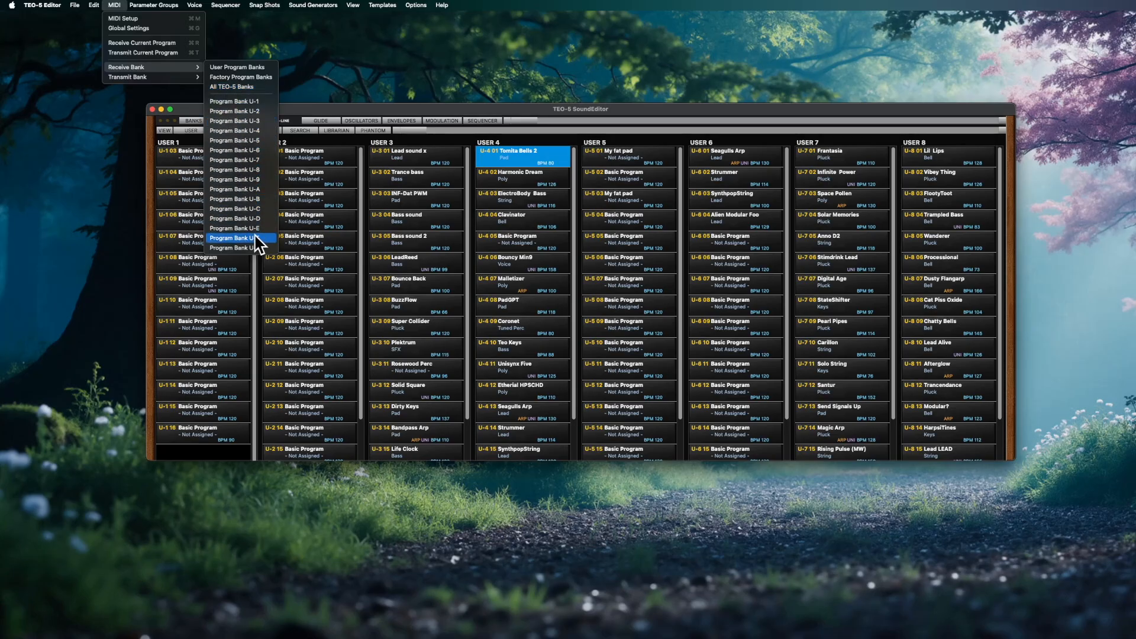
click(261, 87)
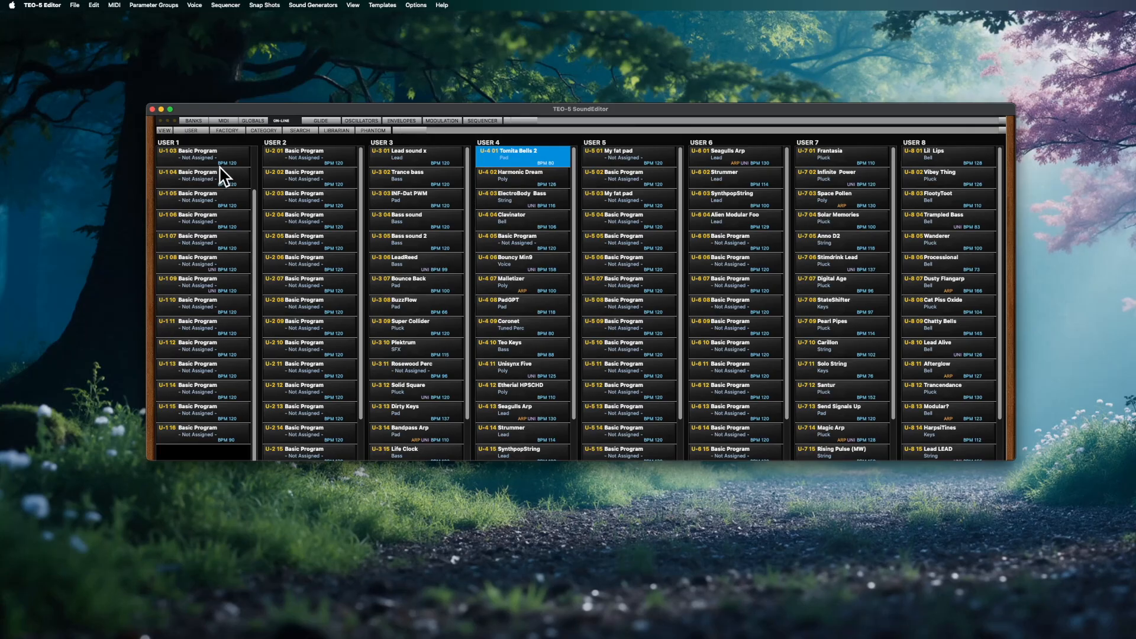
Save all TEO-5 data as teo5_backup in the Teo5 tutorial folder inside soundtower
click(75, 6)
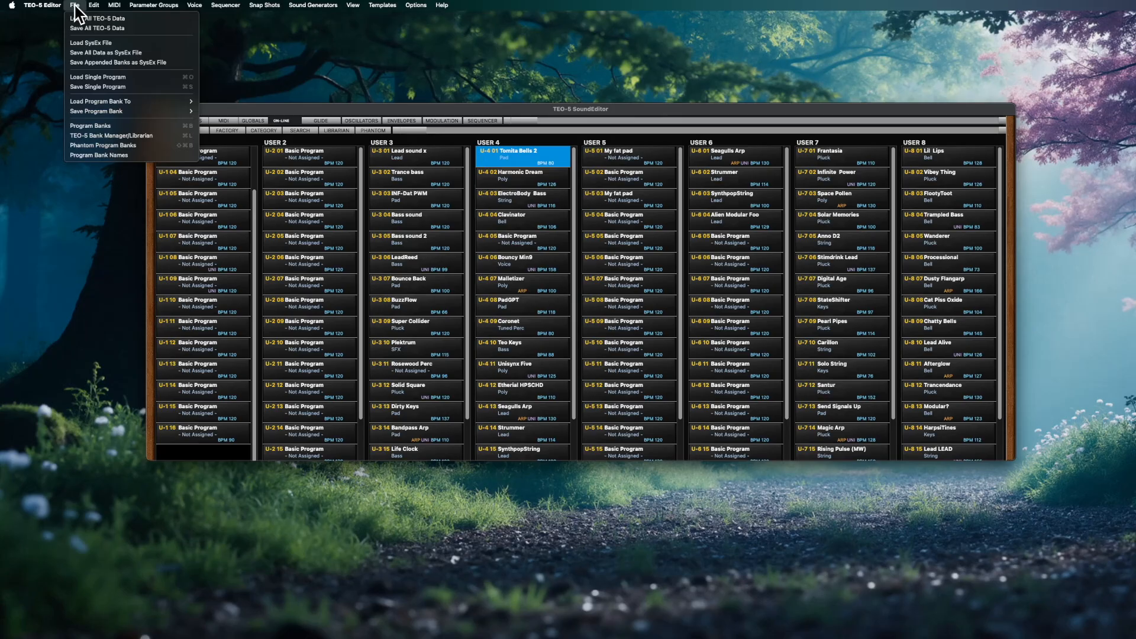
click(132, 30)
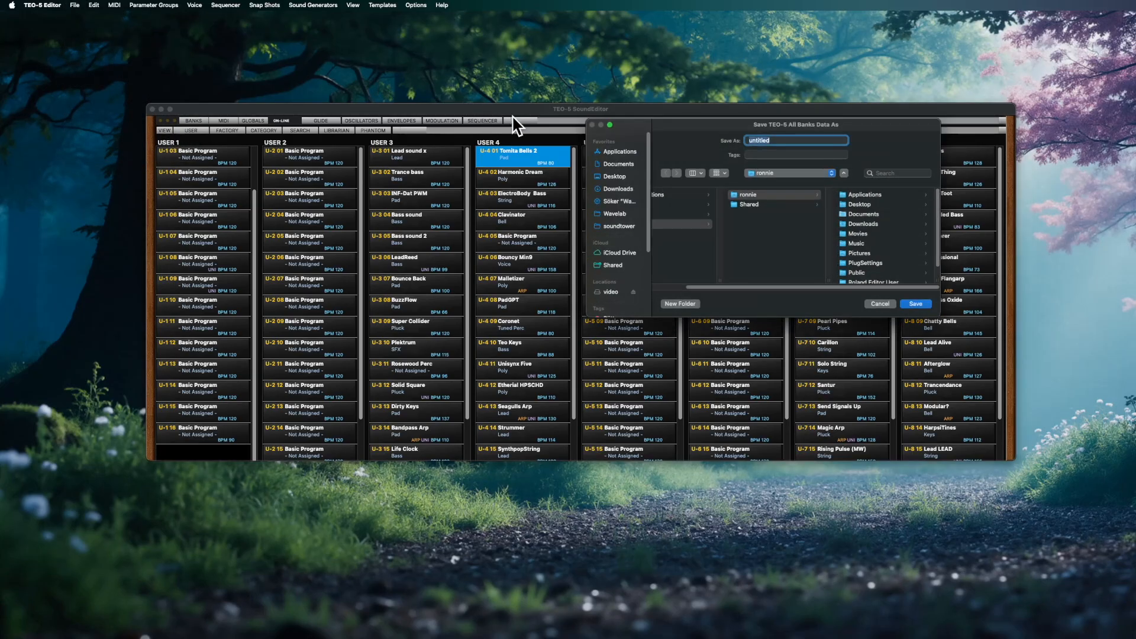
click(621, 226)
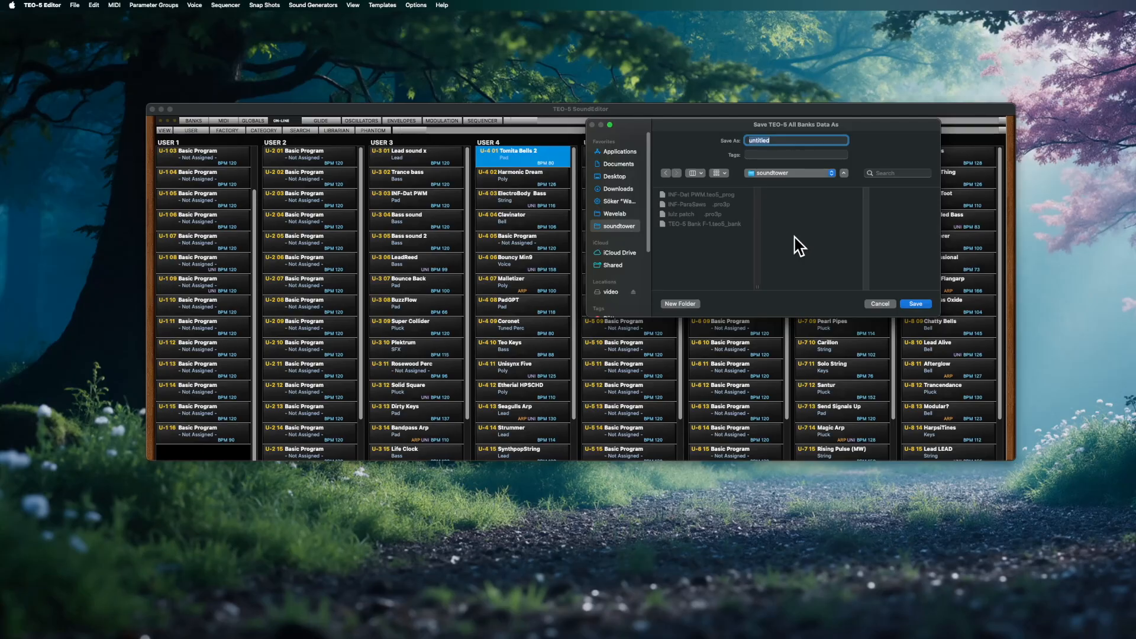
text(teo5_backup)
click(915, 304)
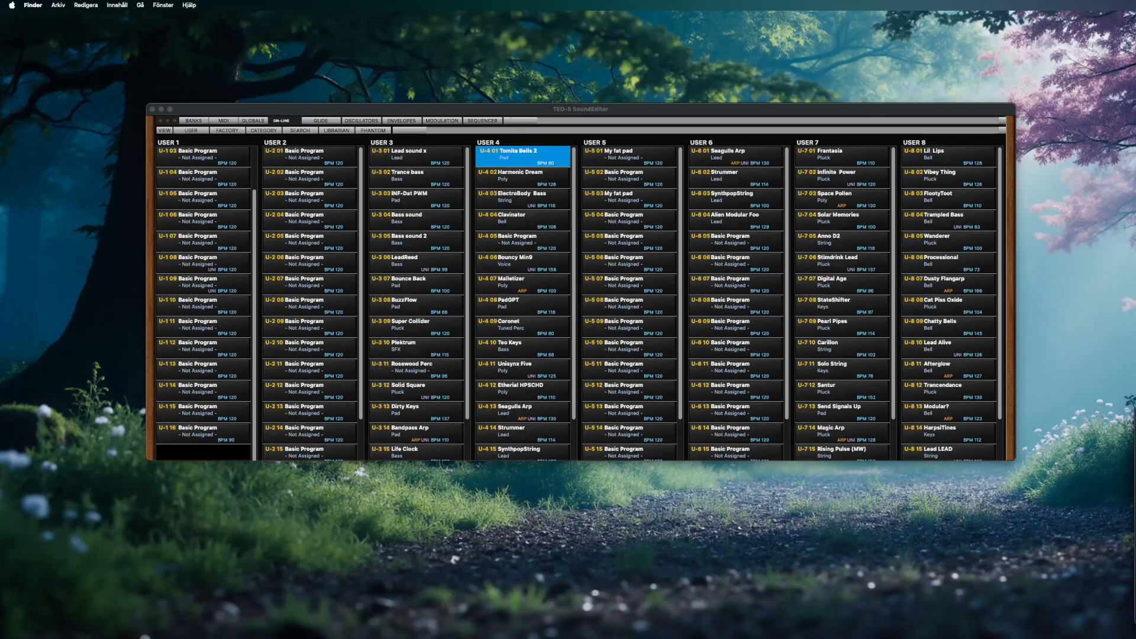
Bring the Finder window of the Teo5 tutorial folder into view and check the saved teo5_backup.teo5 file
drag(1135, 418, 1135, 368)
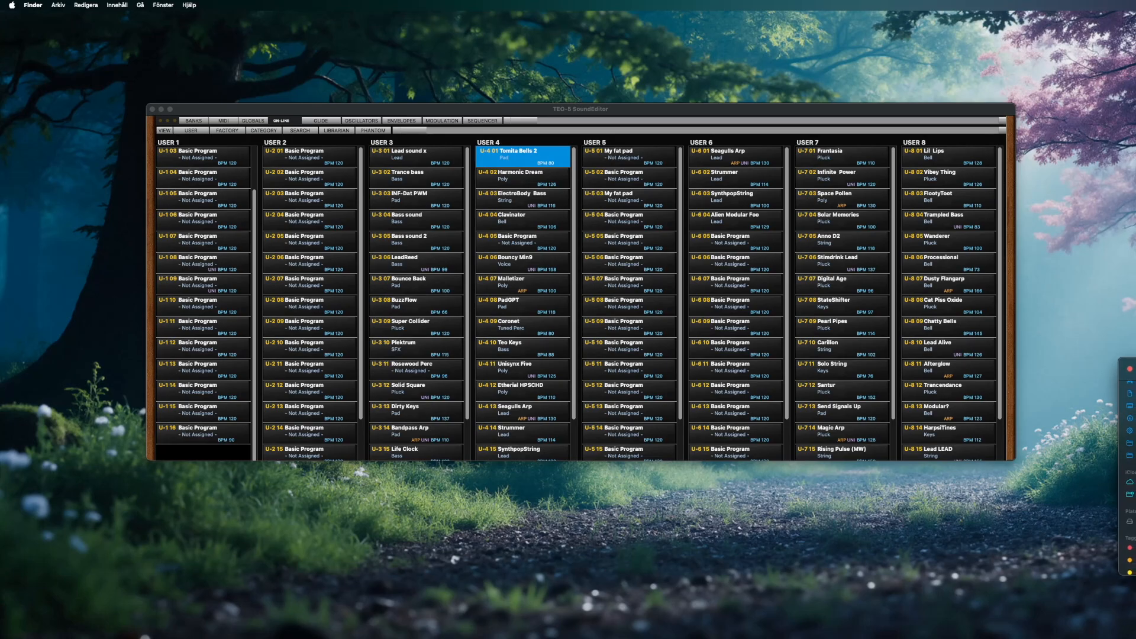
drag(1135, 370, 620, 254)
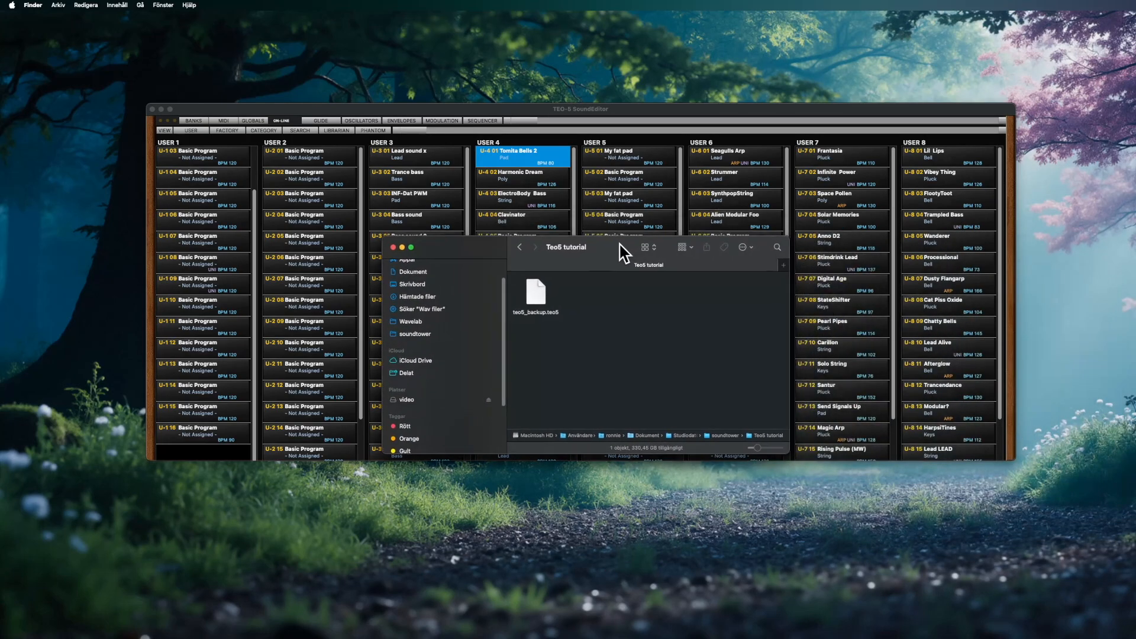
click(529, 294)
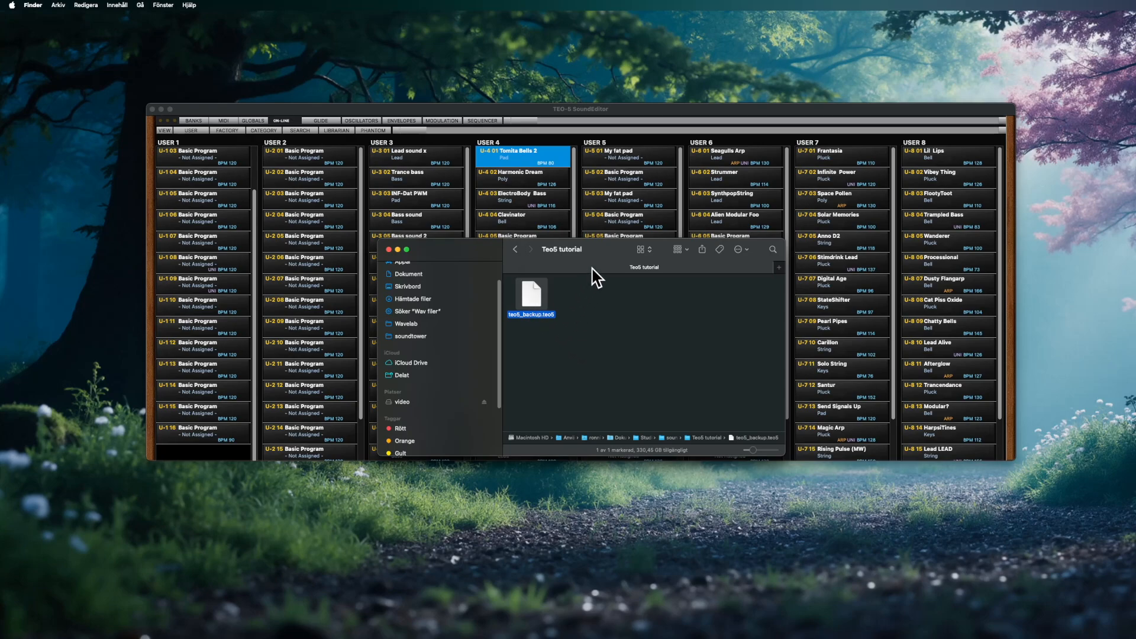
drag(609, 254, 589, 237)
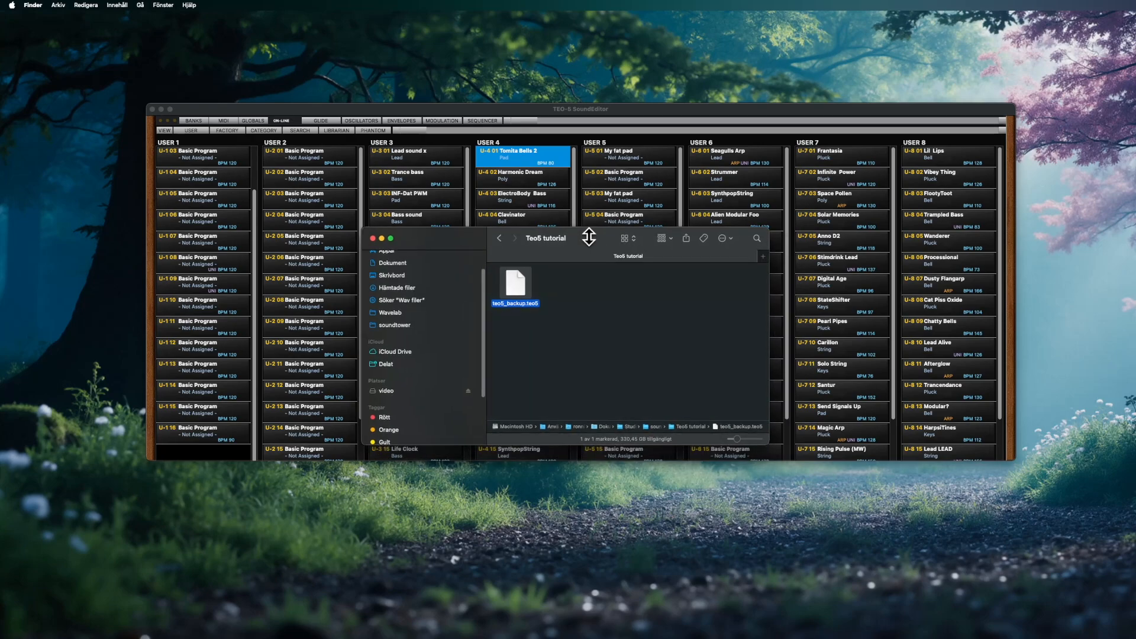
click(584, 334)
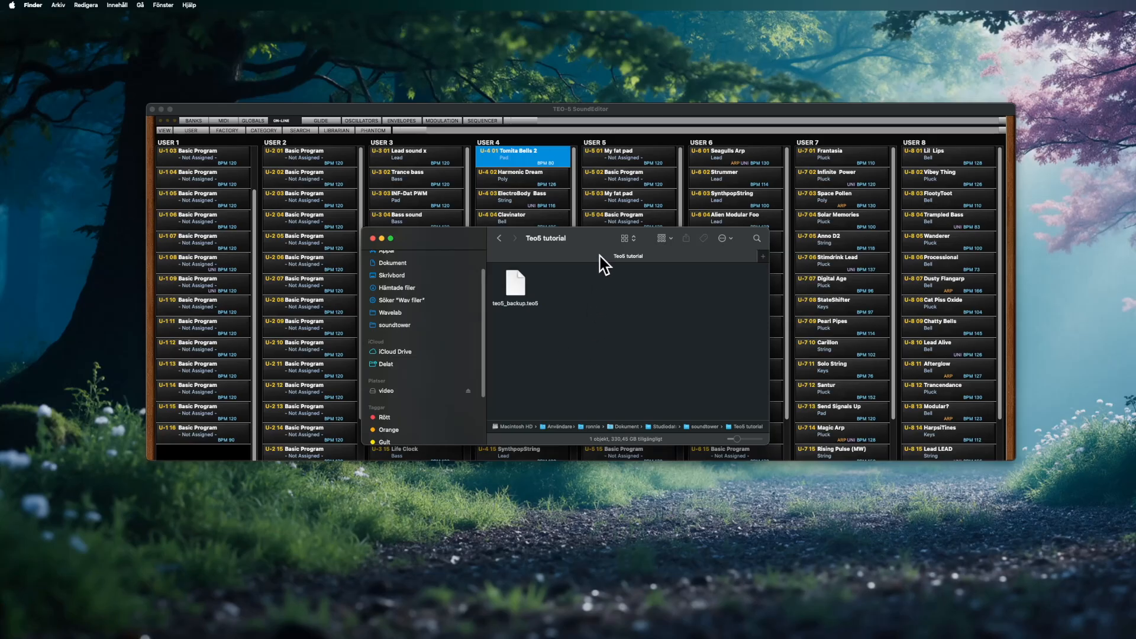
Load all TEO-5 data from teo5_backup.teo5 in the Teo5 tutorial folder, clearing the Finder window out of the way
drag(584, 239, 1135, 441)
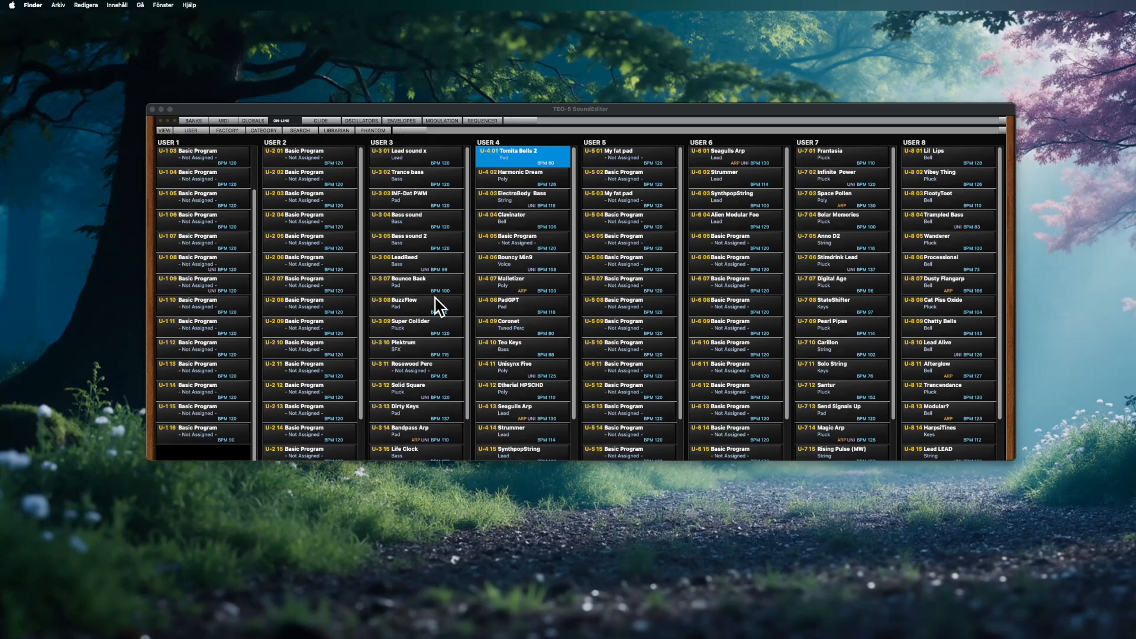
click(240, 112)
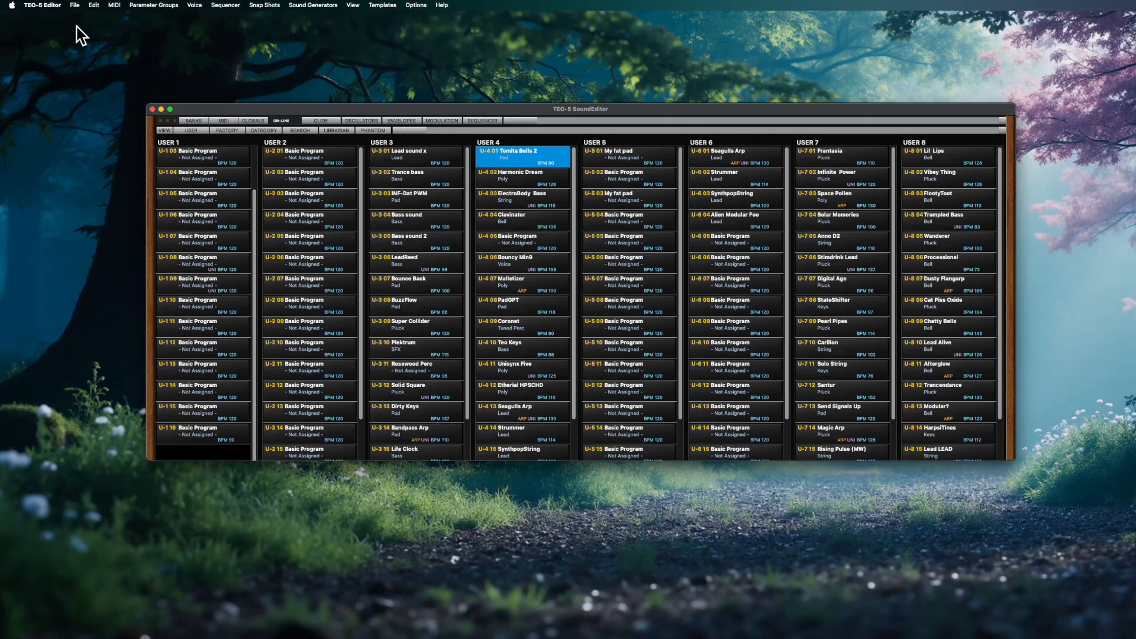
click(75, 5)
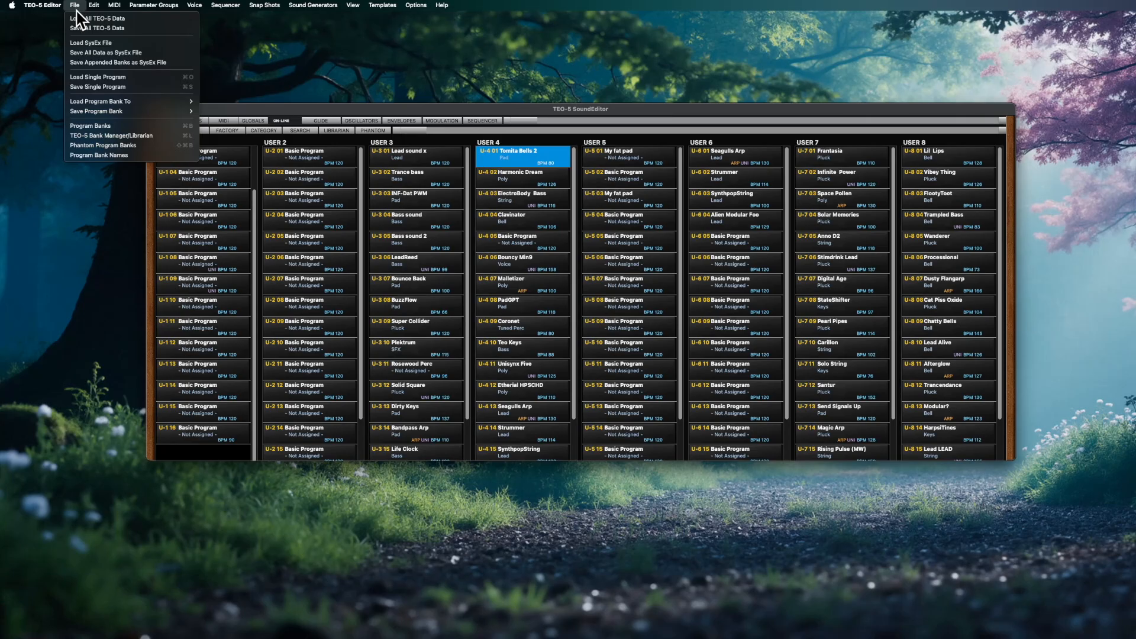
click(133, 20)
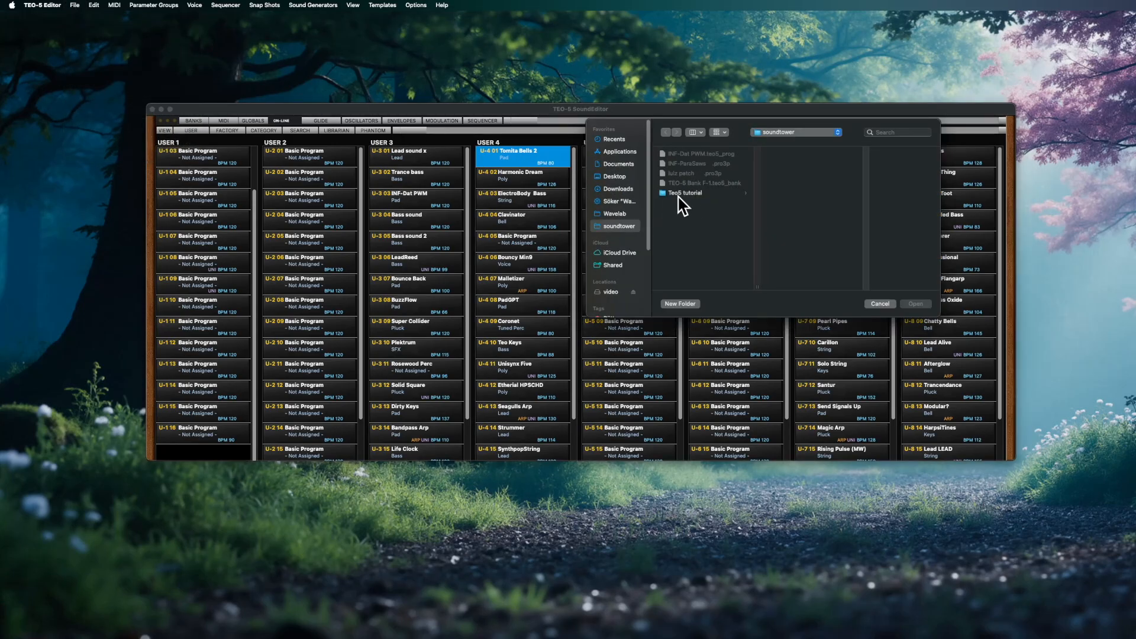
click(703, 193)
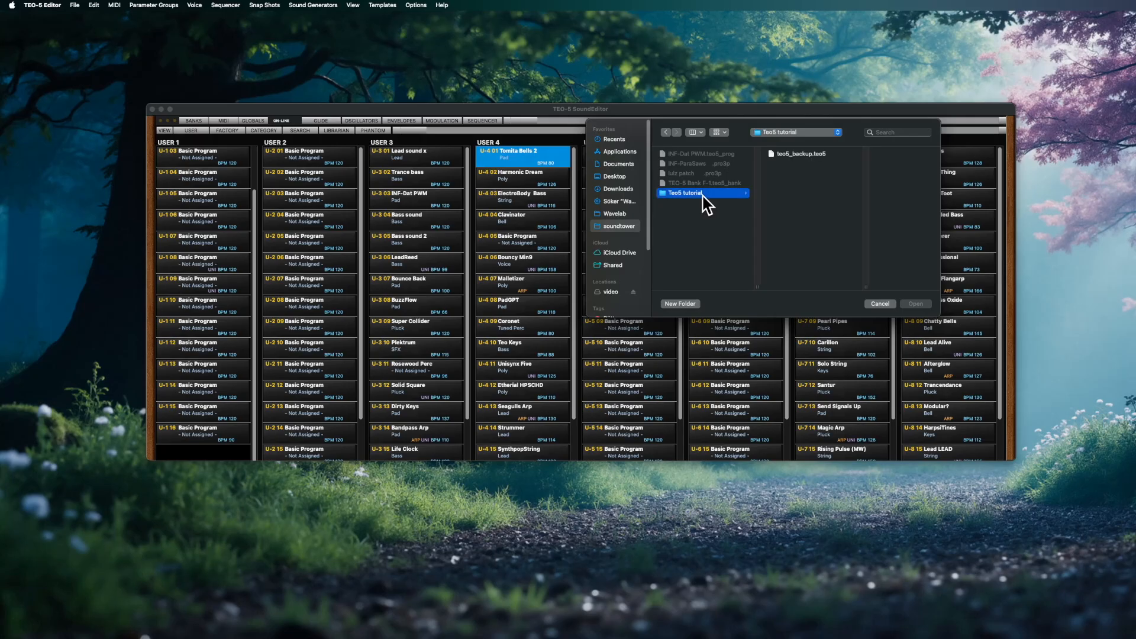
click(802, 154)
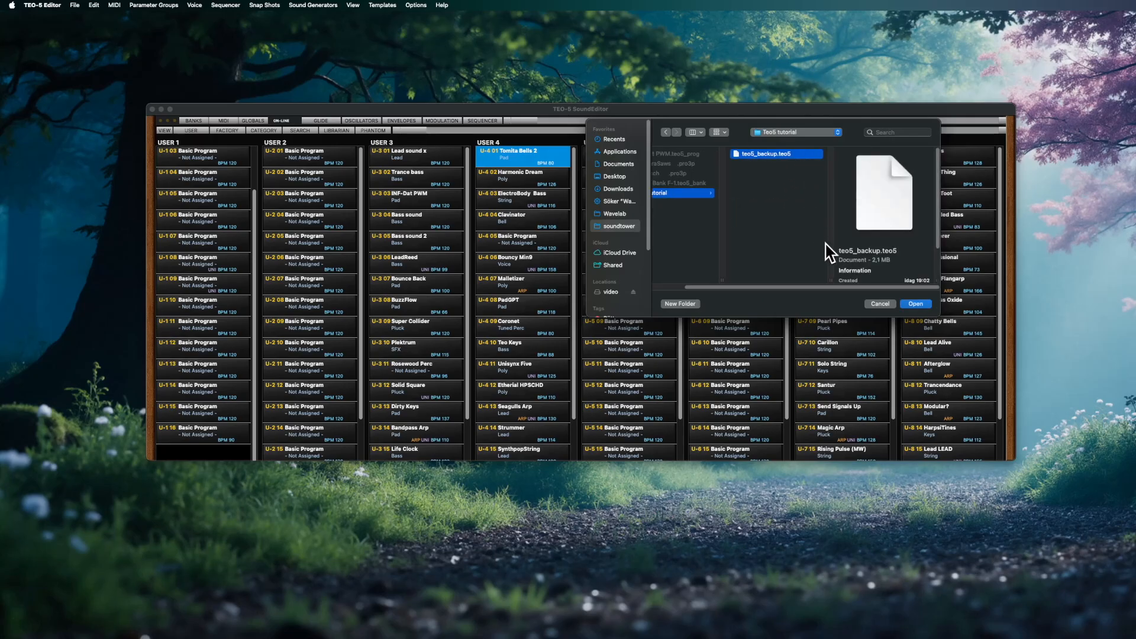
click(912, 305)
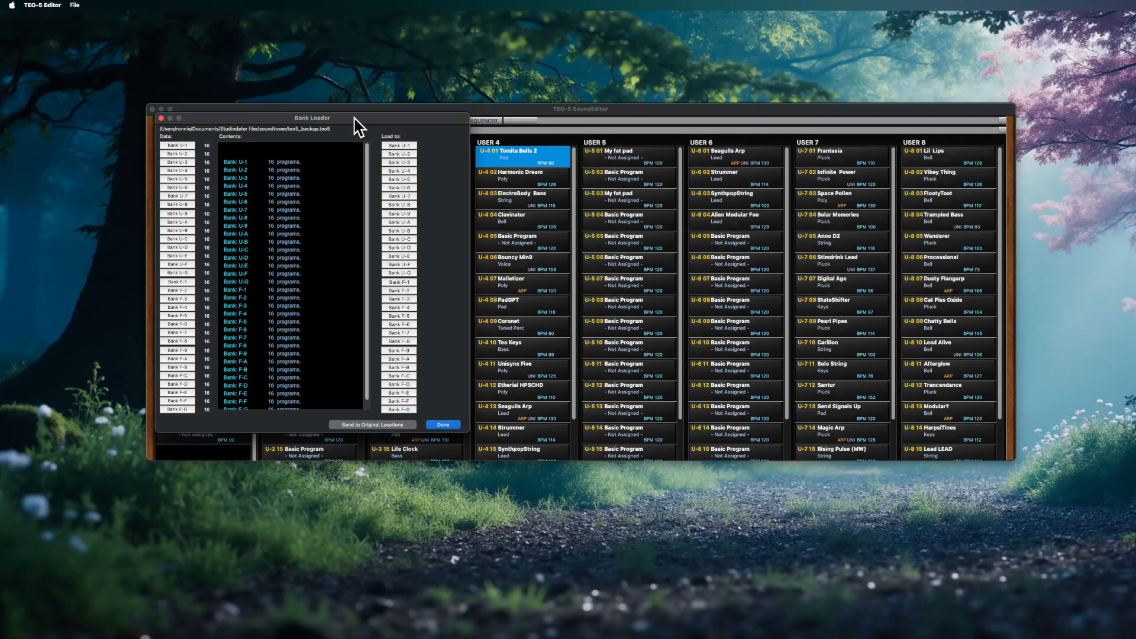
Arrange the windows so the Bank Loader sits above the SoundEditor's bank list, with both visible
drag(349, 118, 1017, 132)
drag(819, 110, 682, 35)
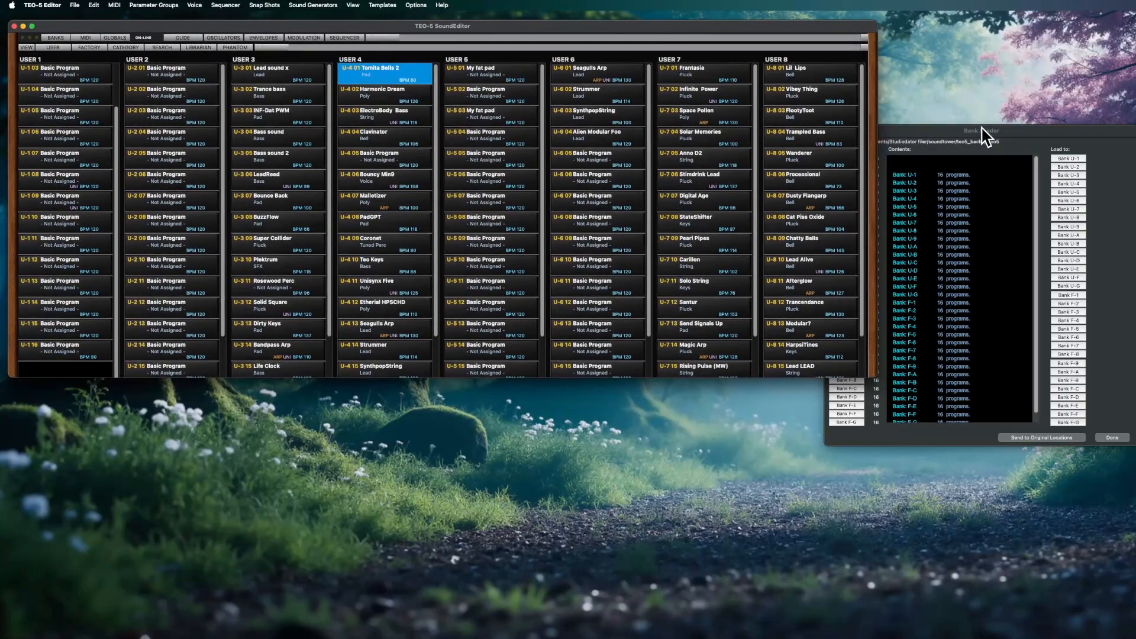
drag(984, 133, 509, 204)
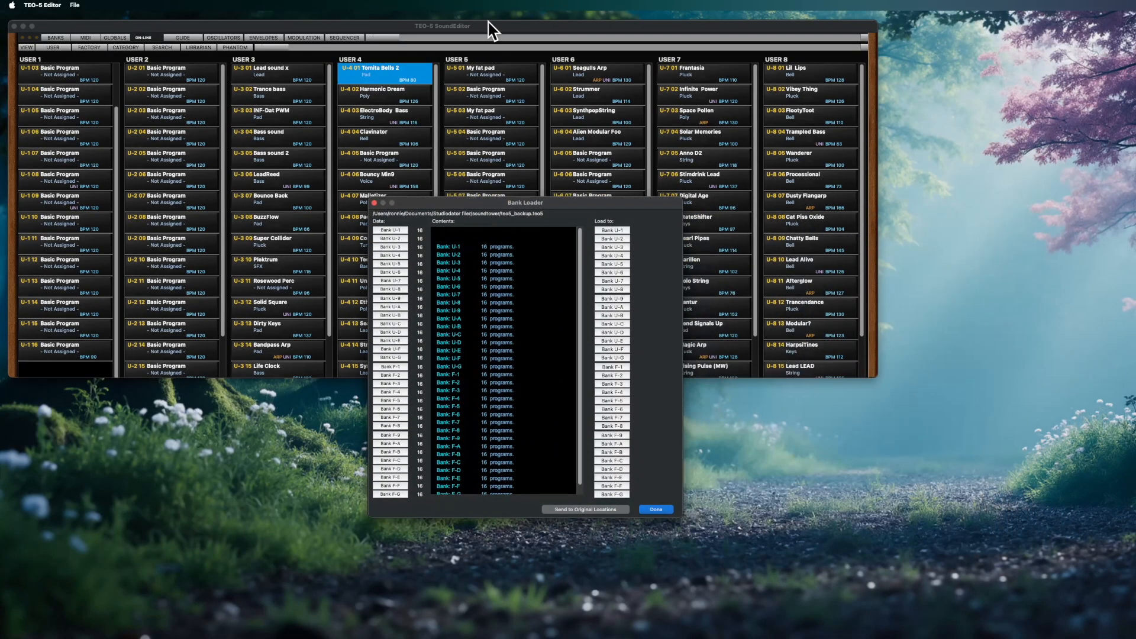
drag(490, 25, 582, 465)
drag(578, 204, 604, 111)
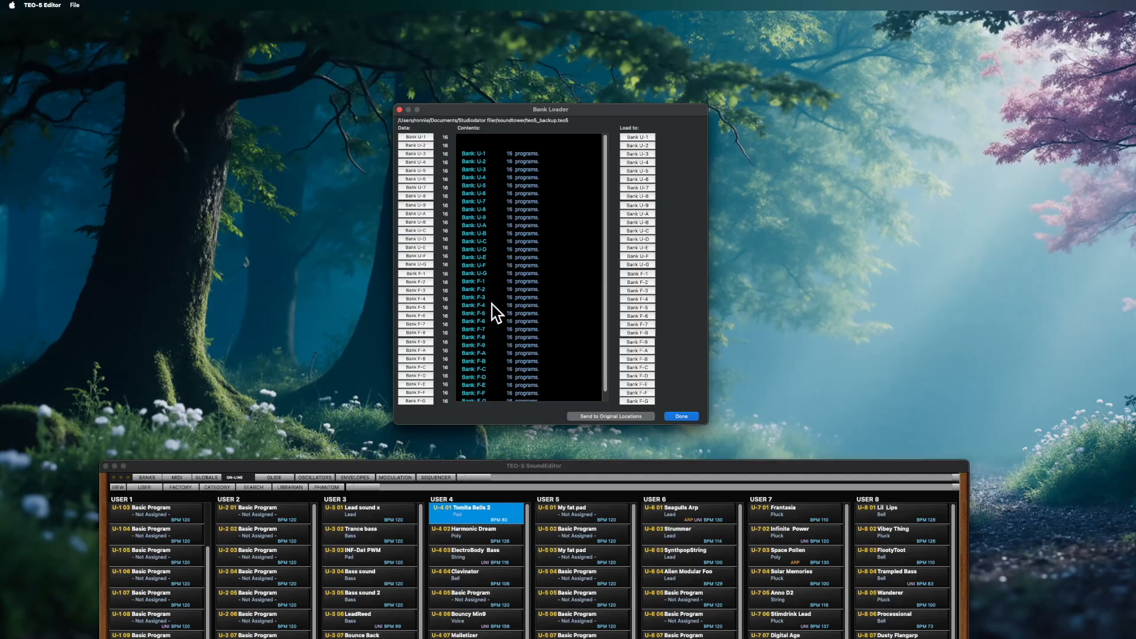
click(598, 416)
drag(610, 109, 705, 98)
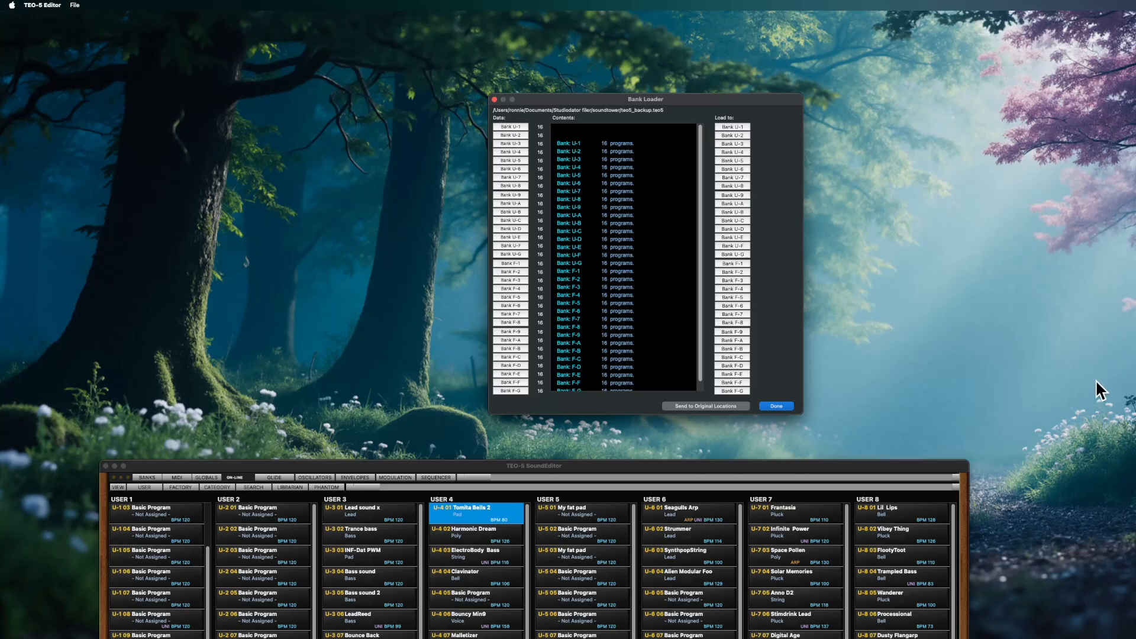
Check the teo5_backup.teo5 file in Finder and preview the programs in the backup's banks U-1 and U-2
drag(1135, 473, 959, 173)
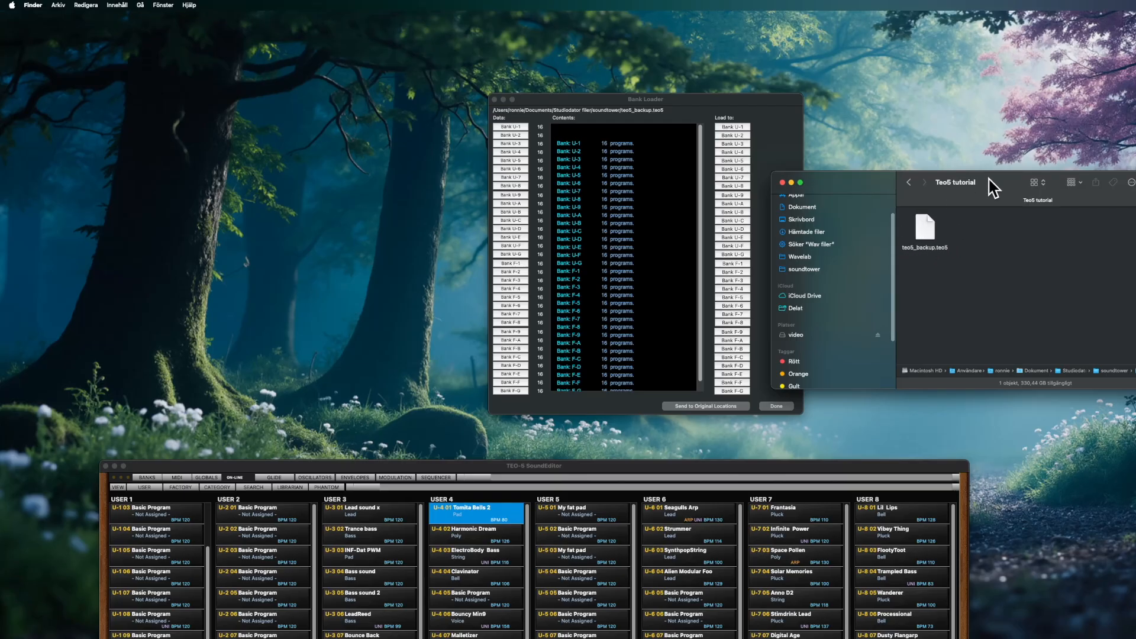
drag(988, 184, 1135, 426)
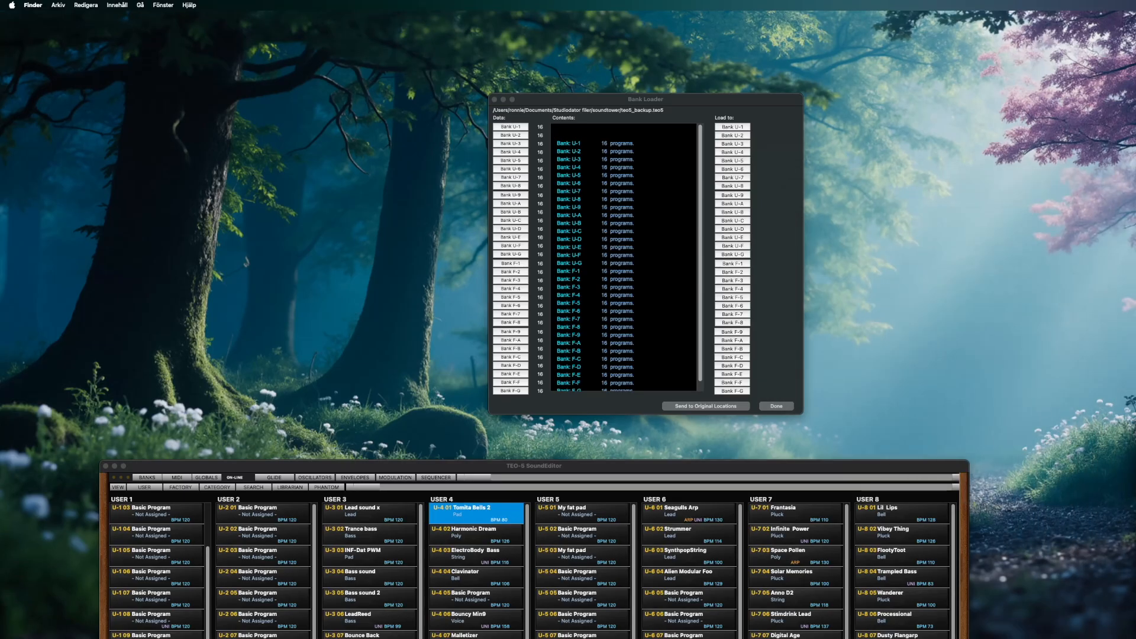
click(510, 126)
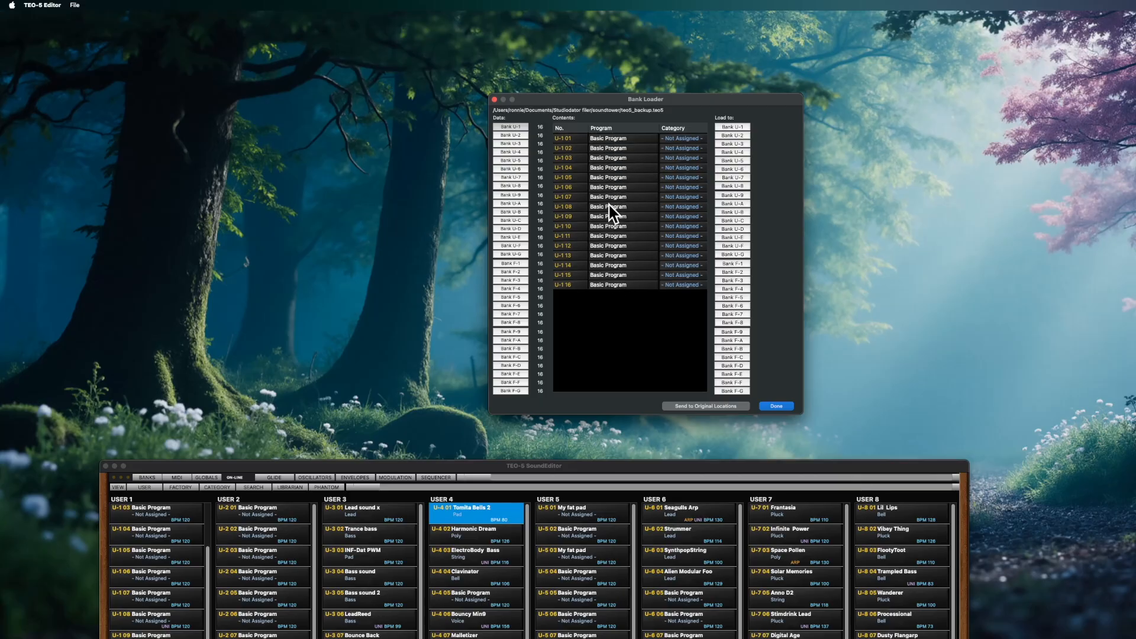
click(520, 134)
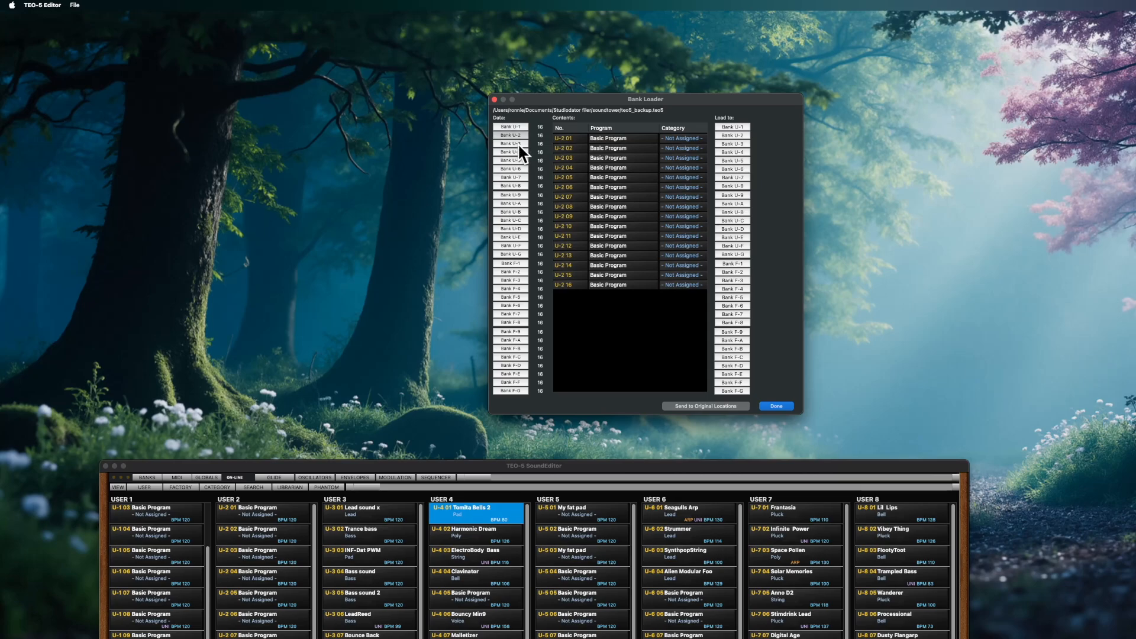
Send the backup's bank U-3 to bank U-6 with the Bank Loader
click(519, 145)
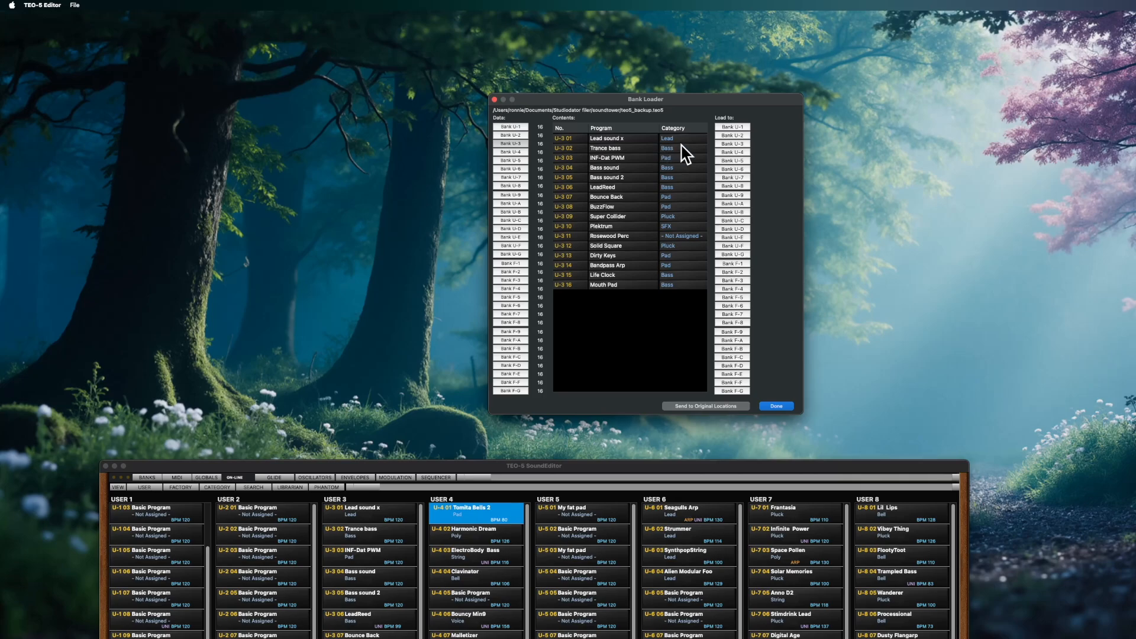
click(742, 145)
click(792, 145)
click(741, 169)
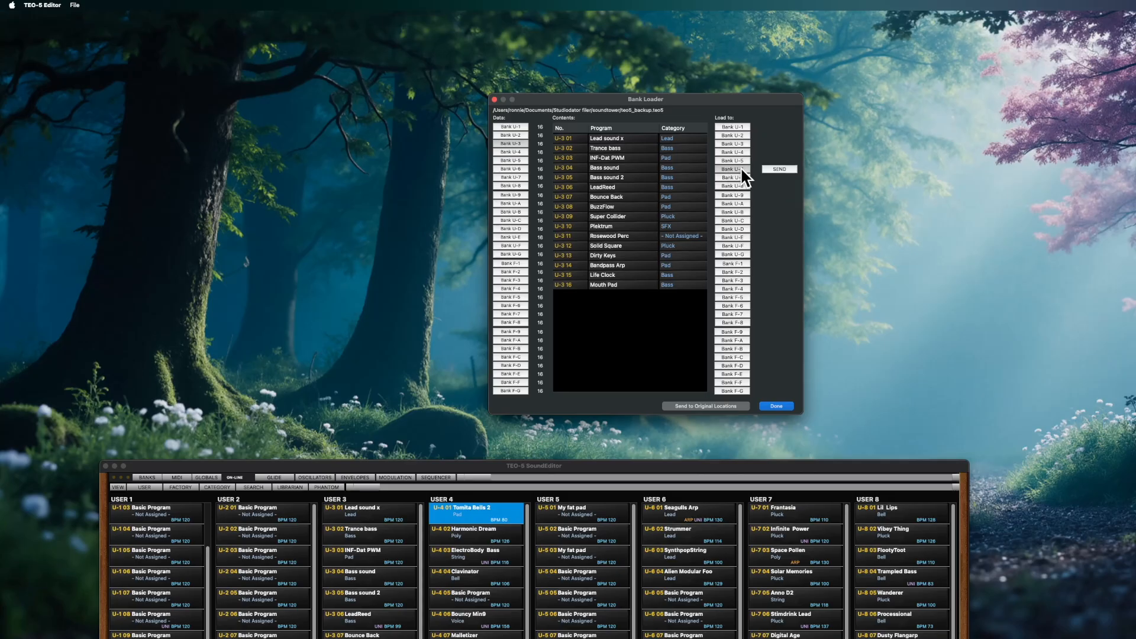
click(778, 170)
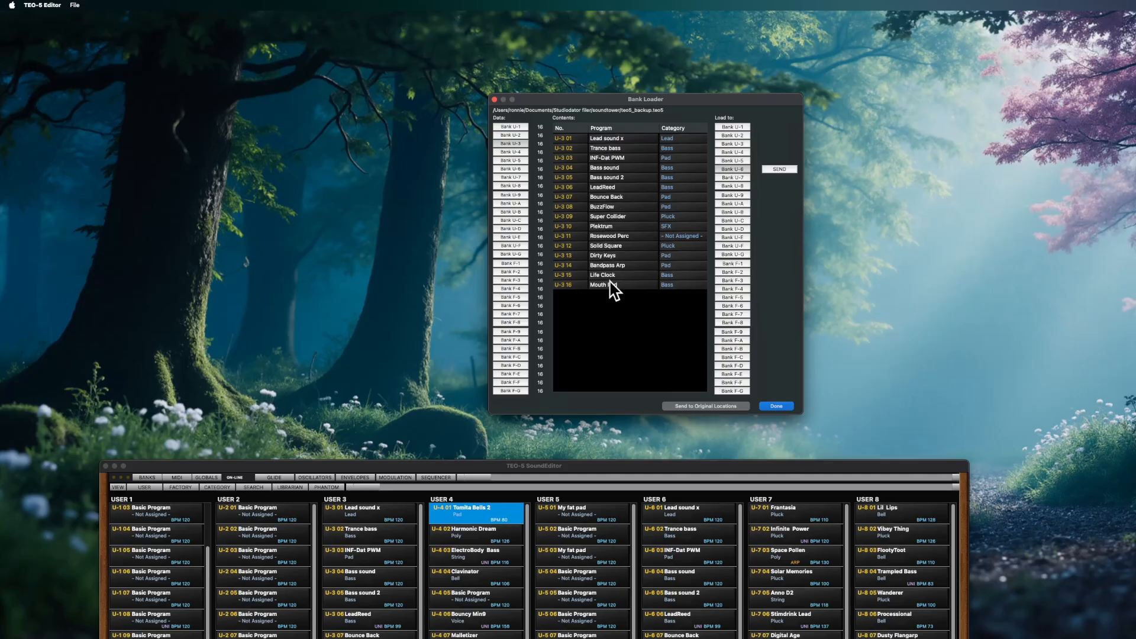
Preview the programs in the backup's banks U-4 and F-5 and close the Bank Loader
click(514, 153)
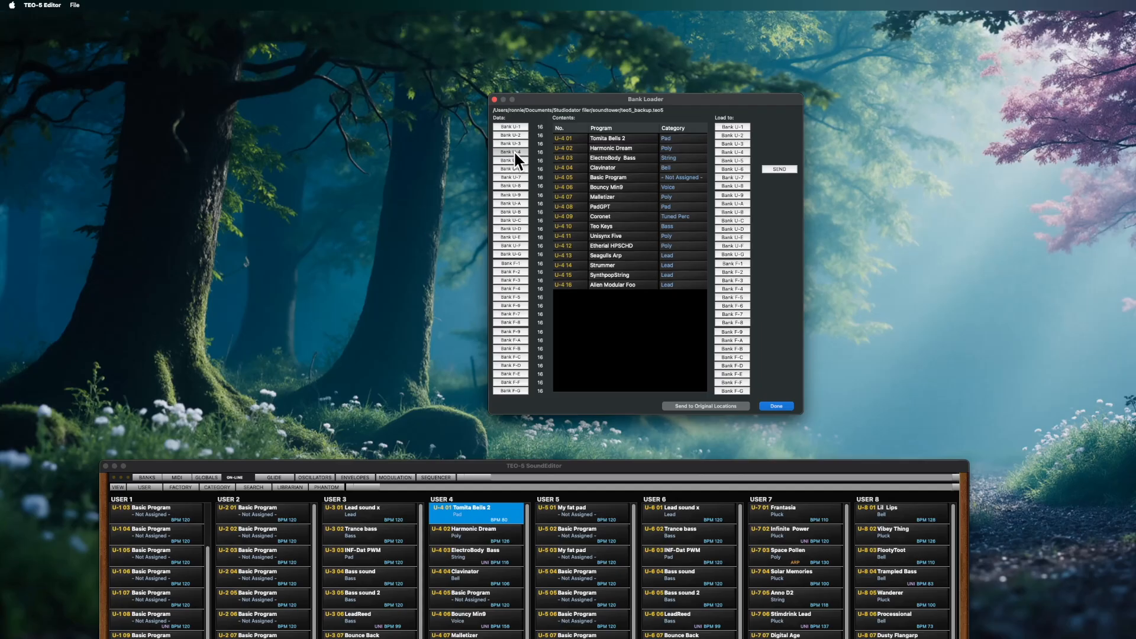
click(510, 296)
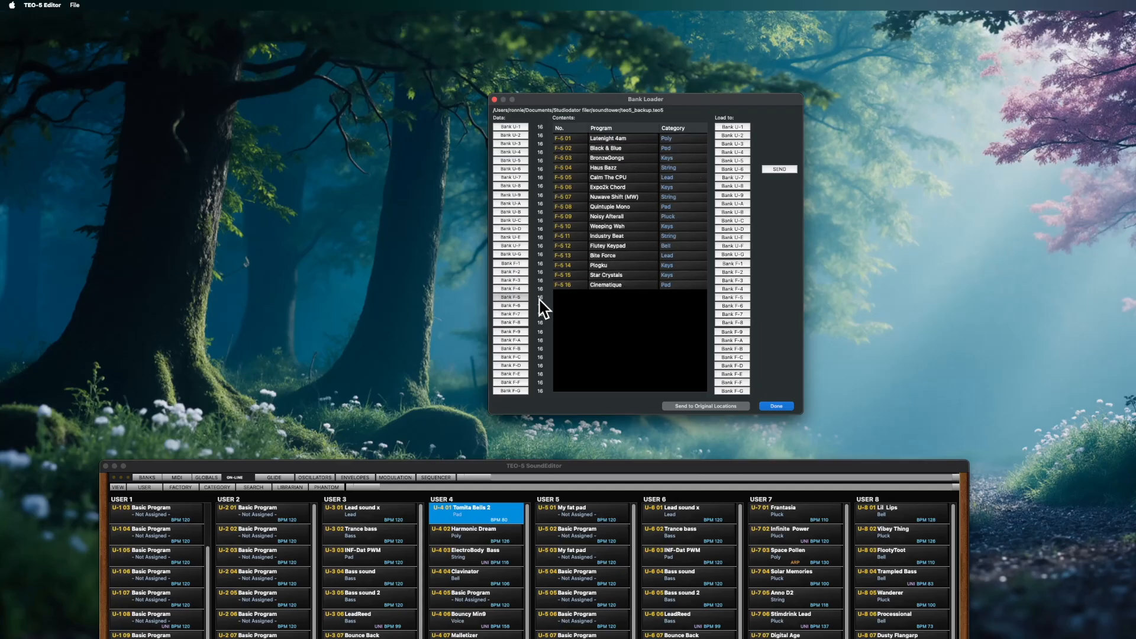
click(776, 406)
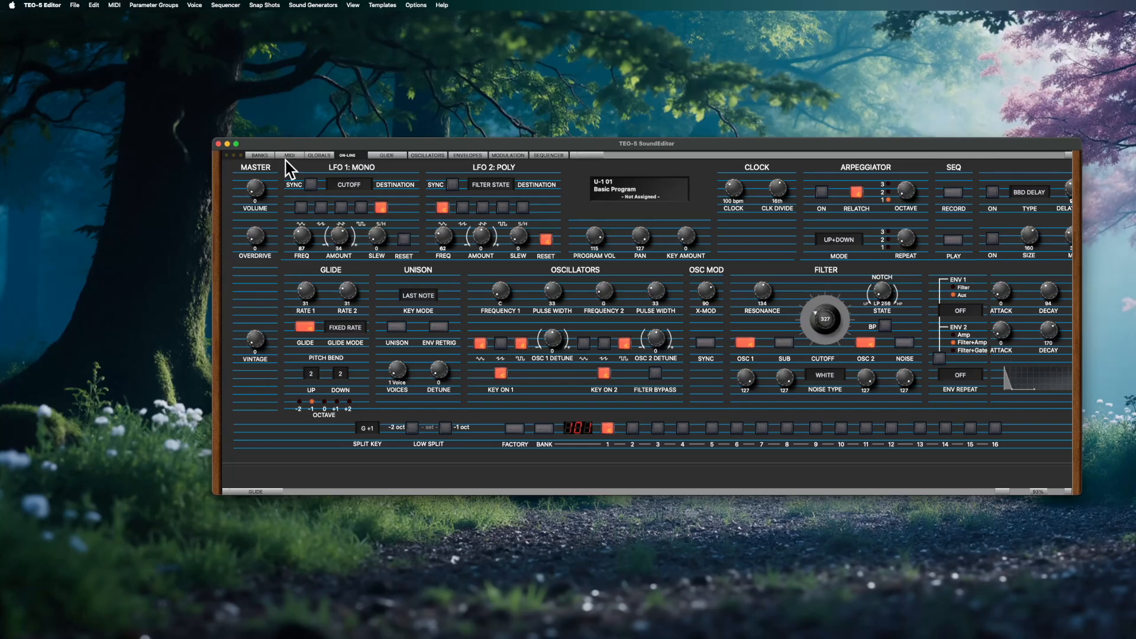
Show the program banks and view the commands available for Basic Program in slot U-1 01
click(265, 155)
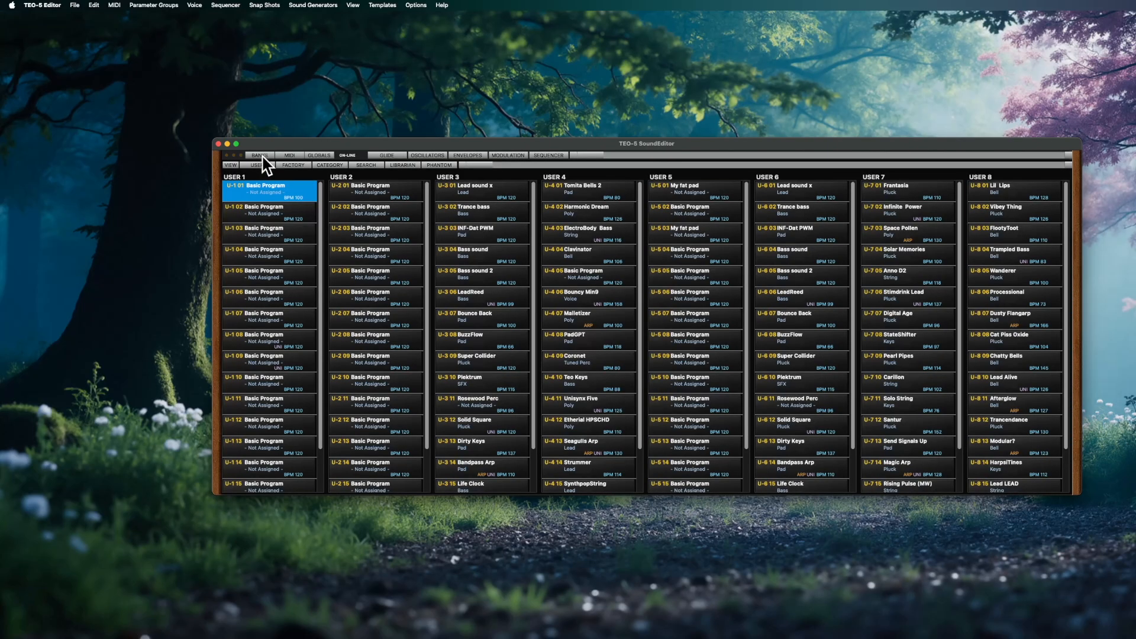
click(265, 156)
click(265, 156)
right_click(304, 199)
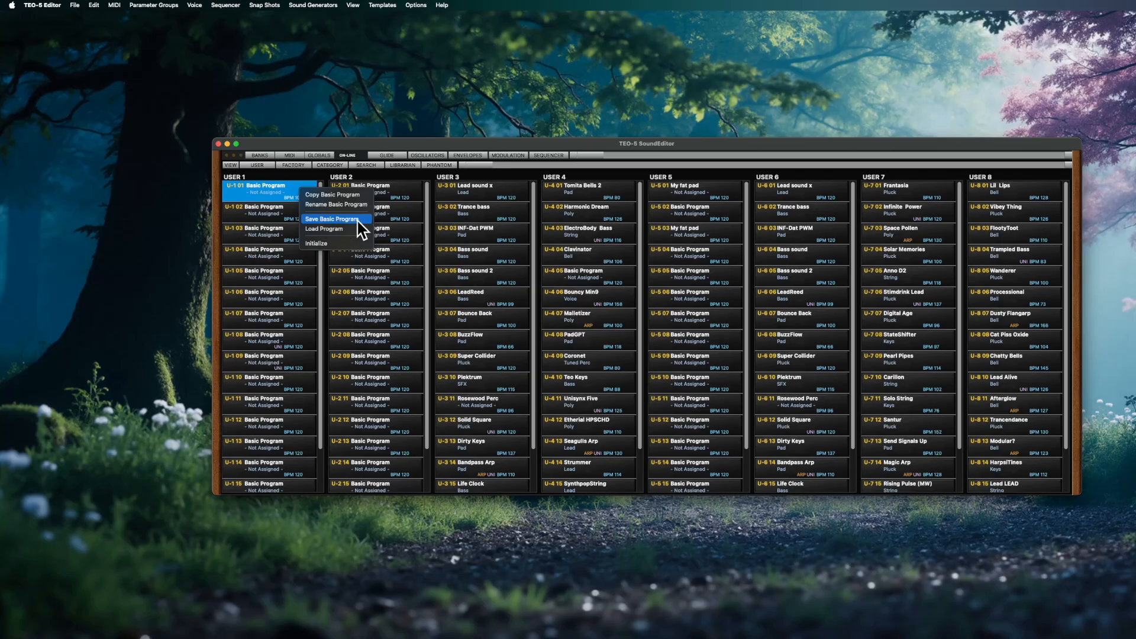
click(489, 213)
Save the U-3 02 program Trance bass as a TEO-5 Program file in a new folder named programs inside Teo5 tutorial
click(492, 210)
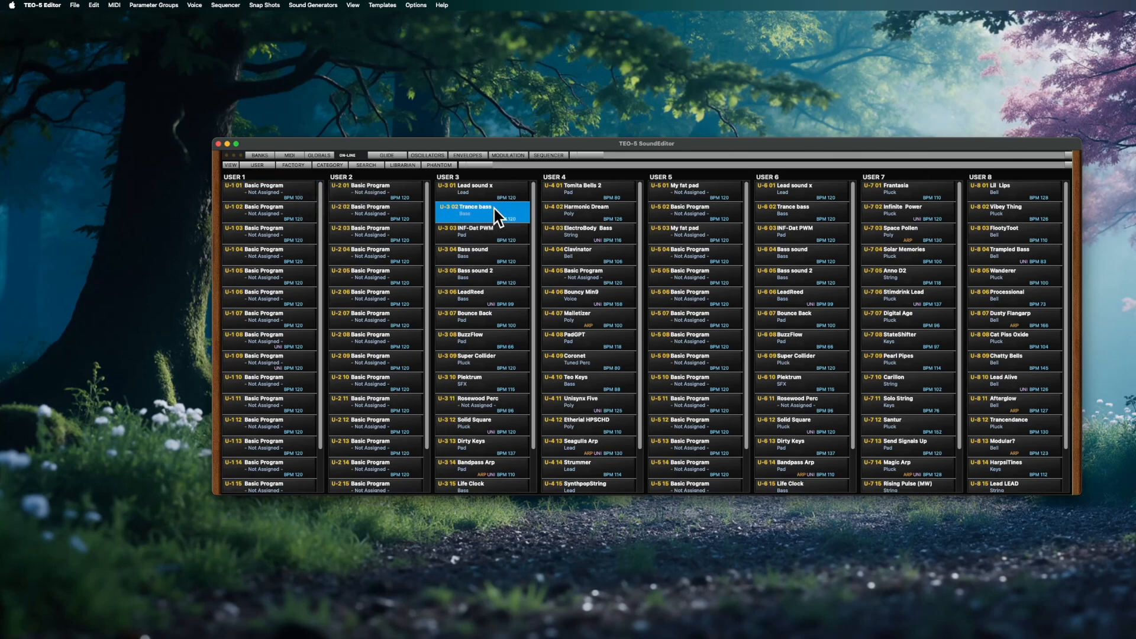
right_click(494, 209)
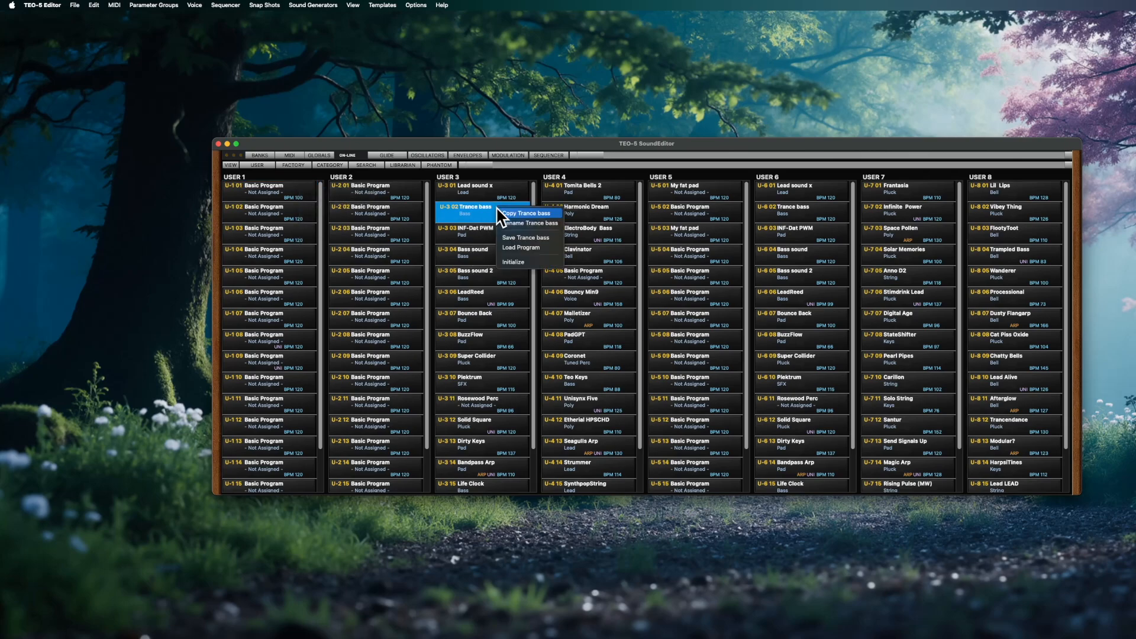
click(533, 238)
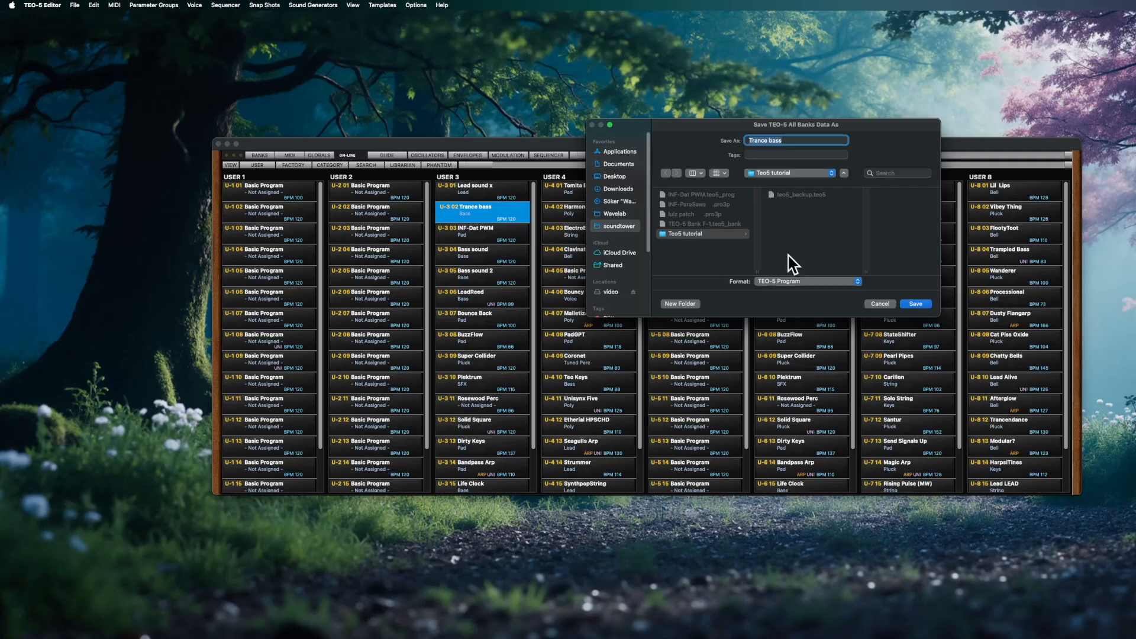
click(808, 231)
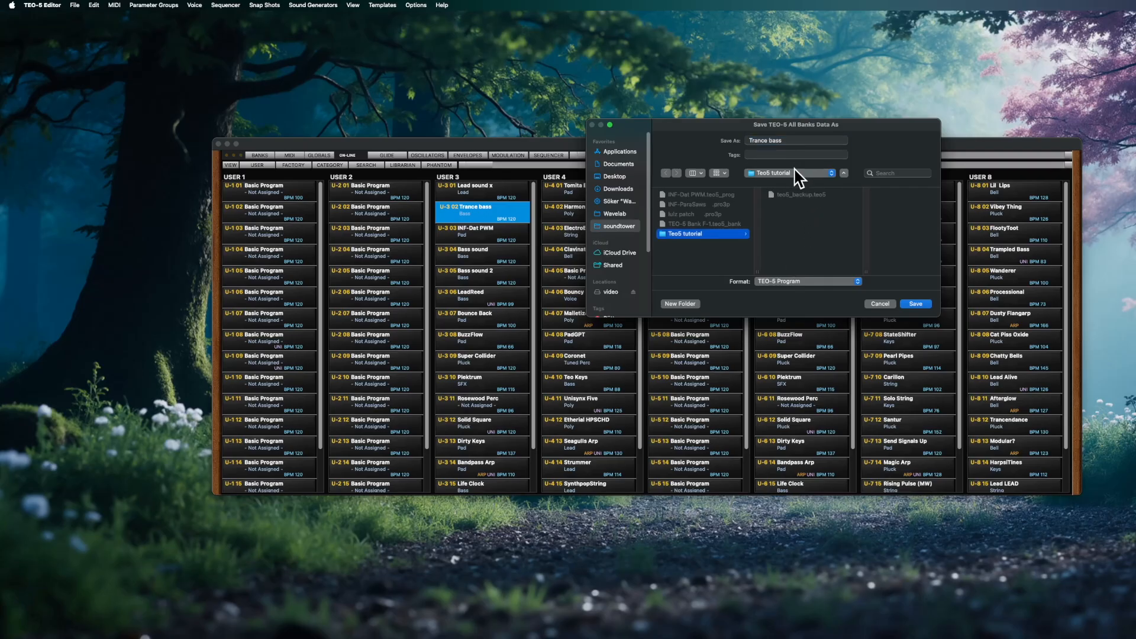
click(681, 304)
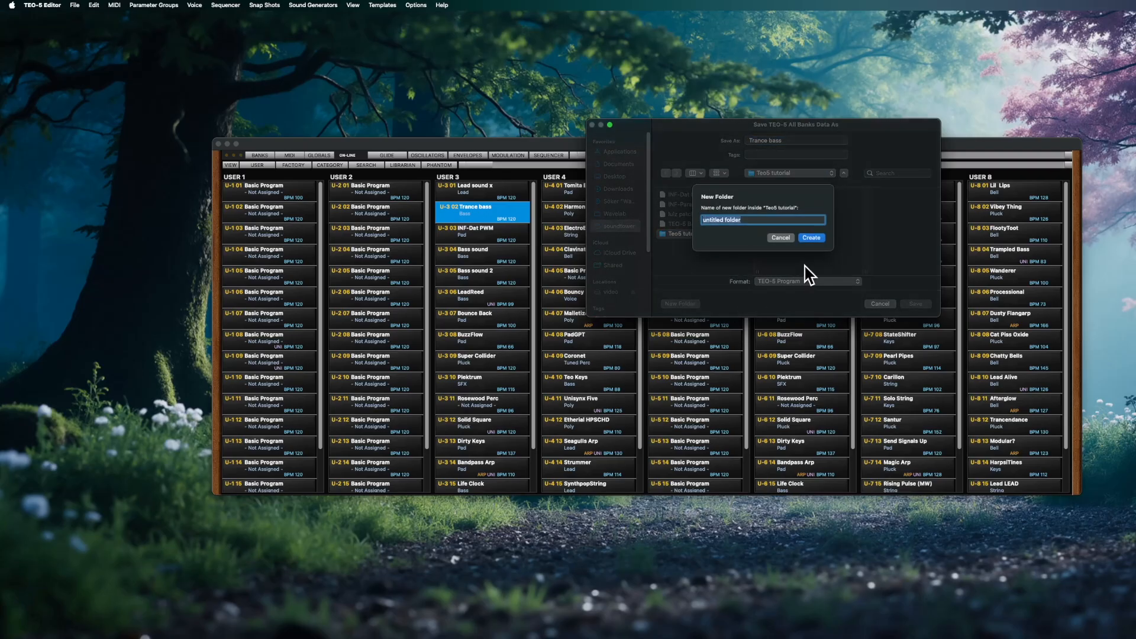
text(programs)
click(811, 238)
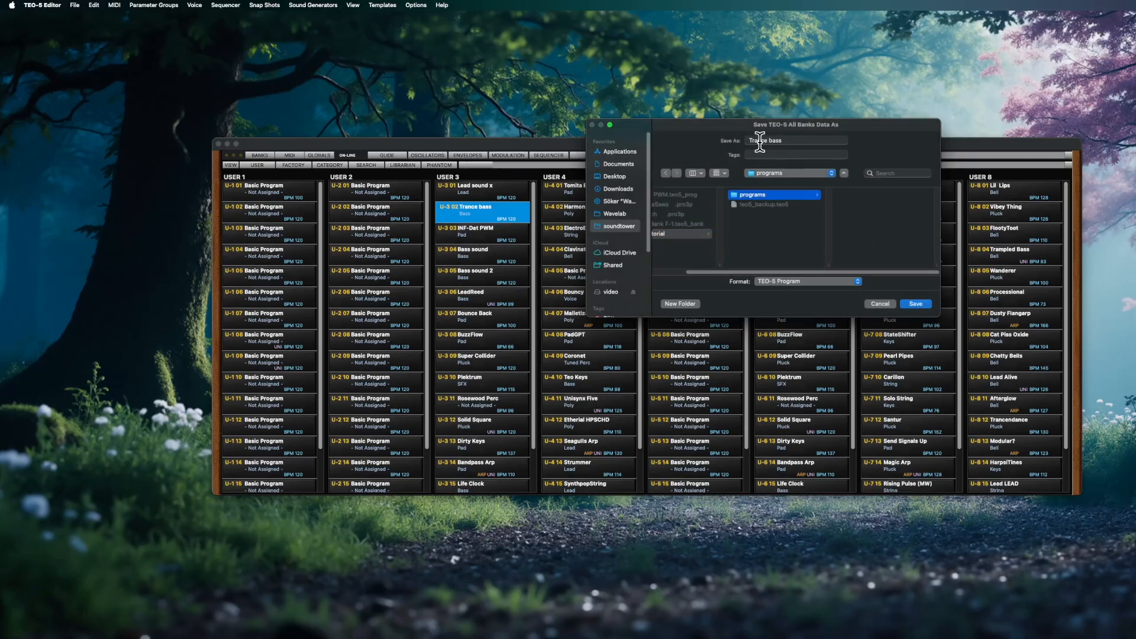
click(916, 304)
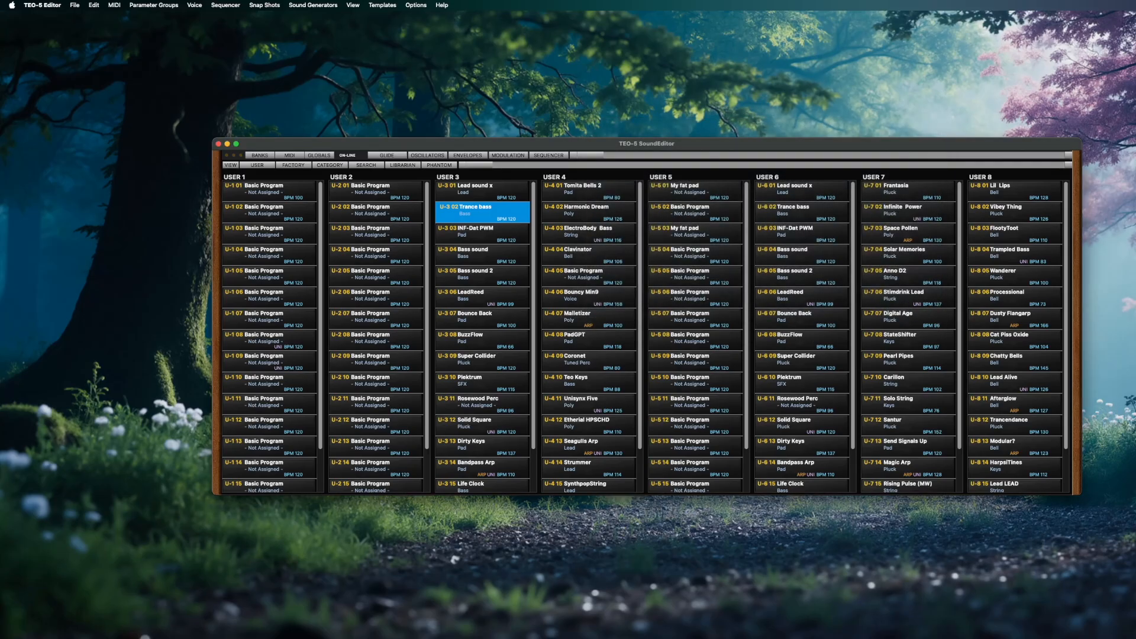
Check the saved Trance bass.teo5_prog file in the programs folder in Finder and move the window aside
click(454, 559)
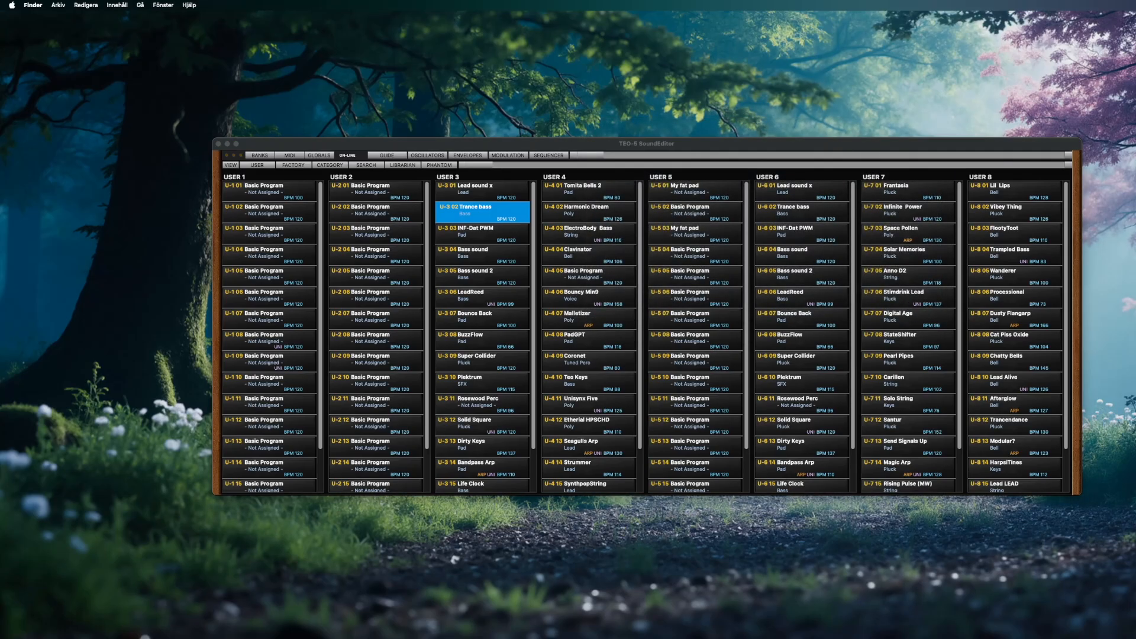
drag(1135, 432, 669, 249)
click(605, 305)
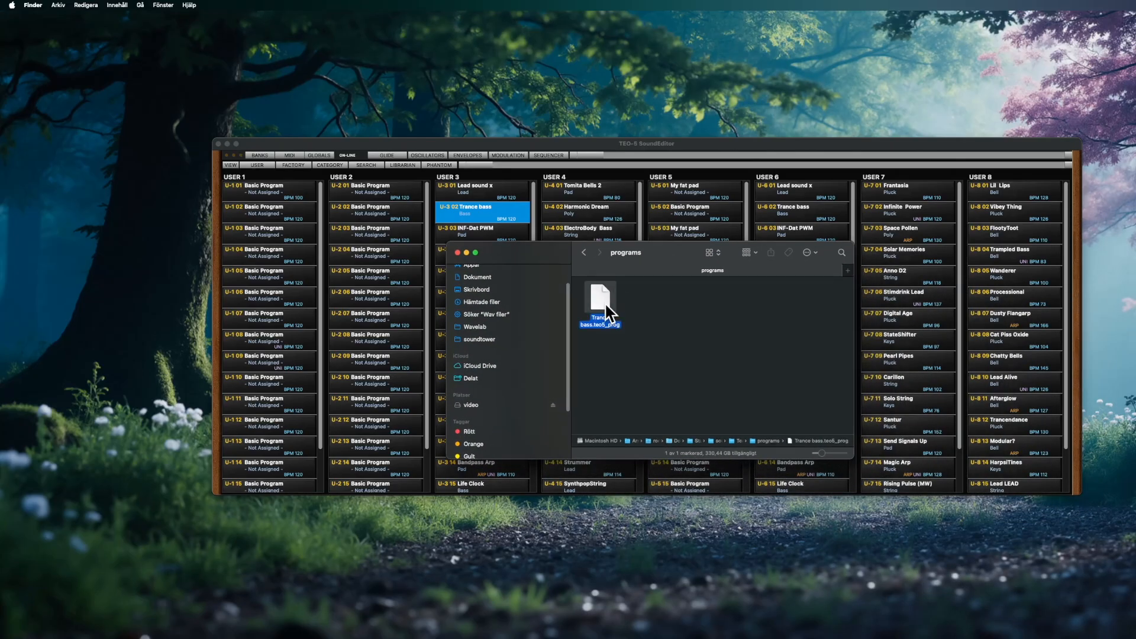
click(658, 333)
drag(663, 257, 1135, 367)
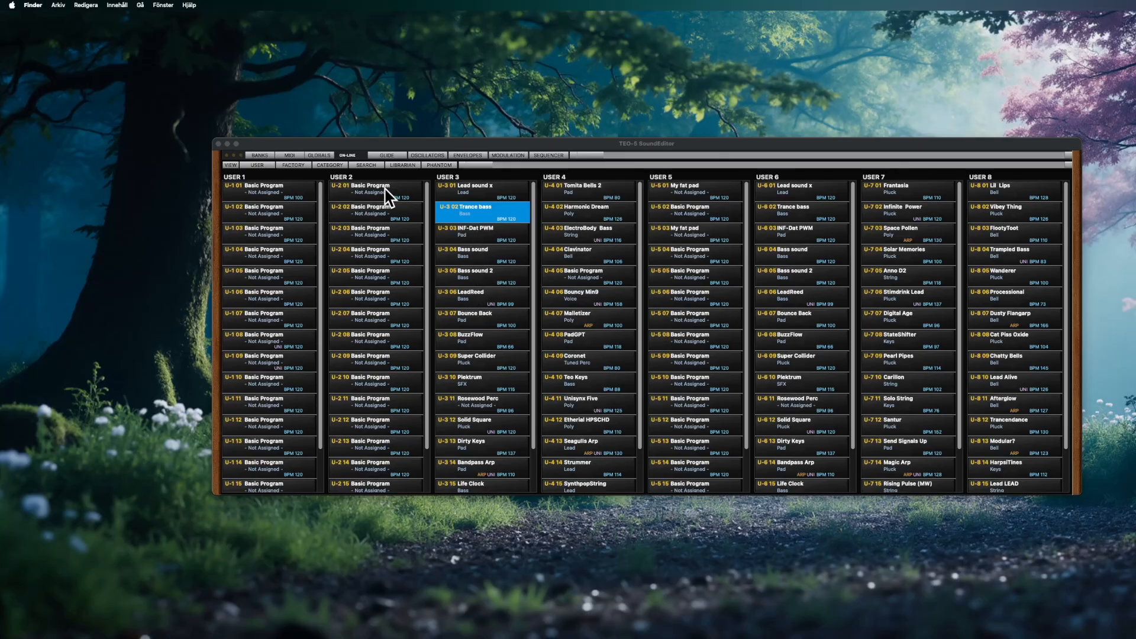
Load the Trance bass.teo5_prog file from the programs folder with Tomita Bells 2 in slot U-4 01 selected
click(606, 192)
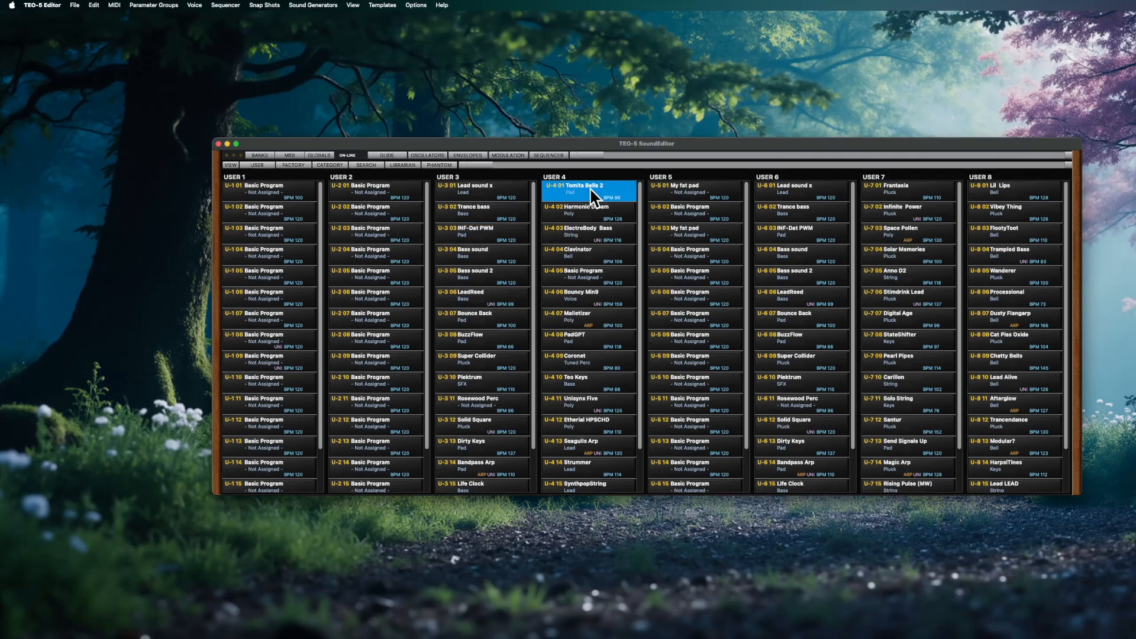
right_click(591, 189)
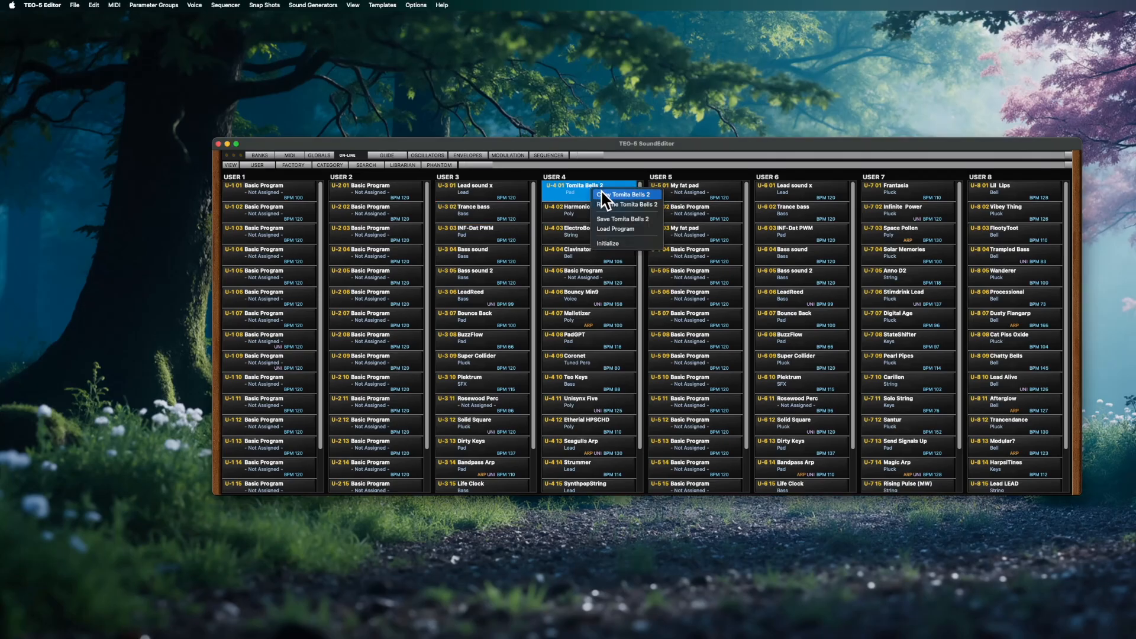
click(630, 233)
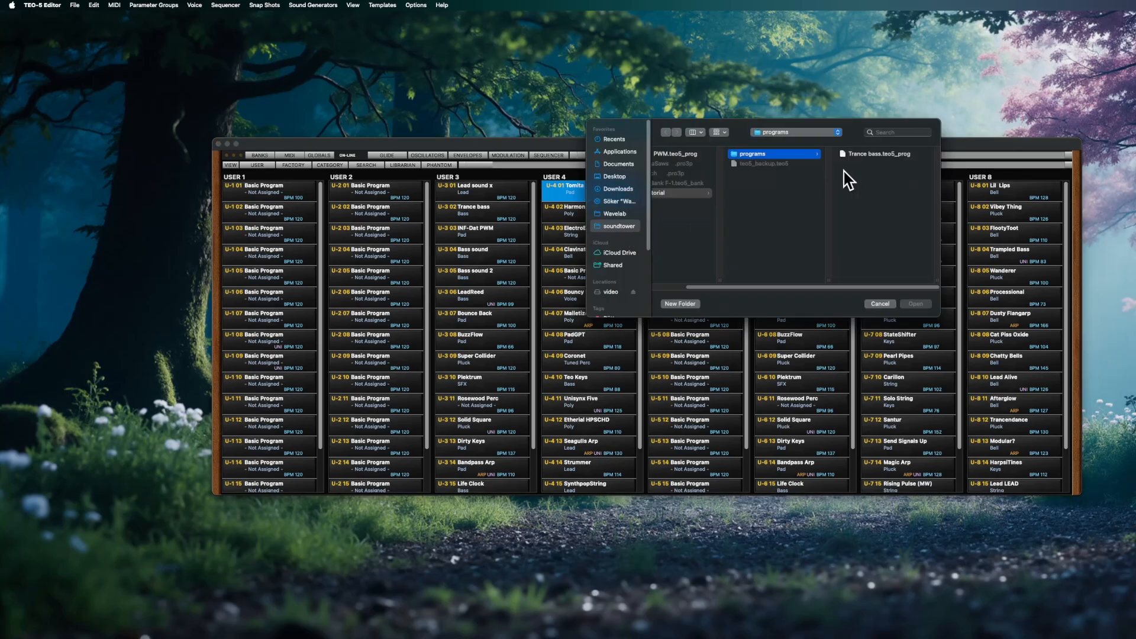
click(870, 155)
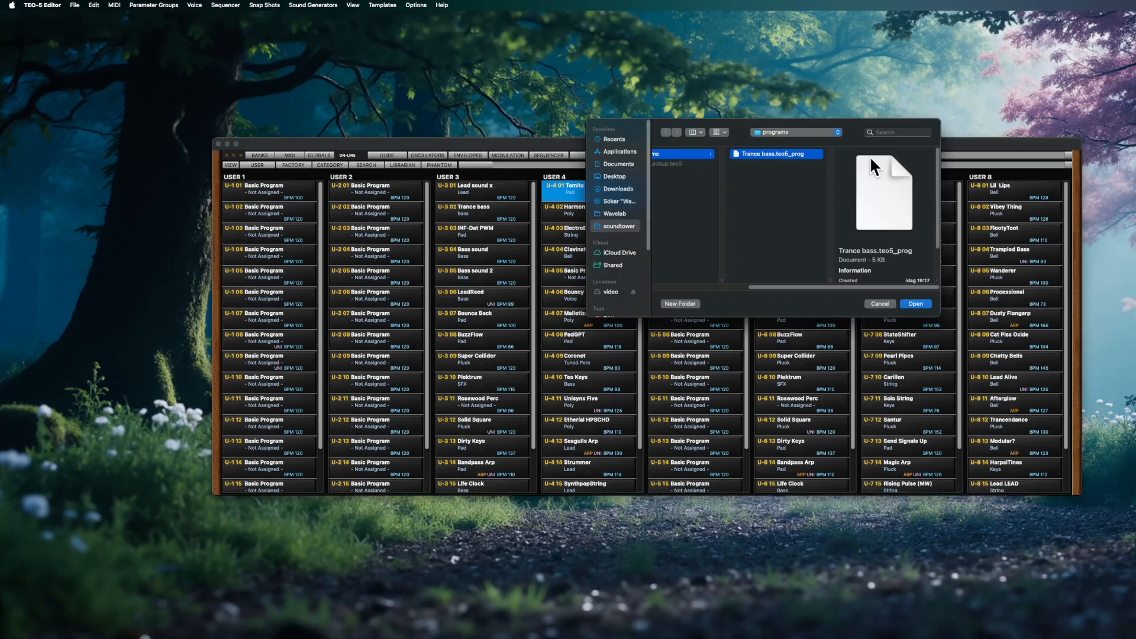
click(916, 304)
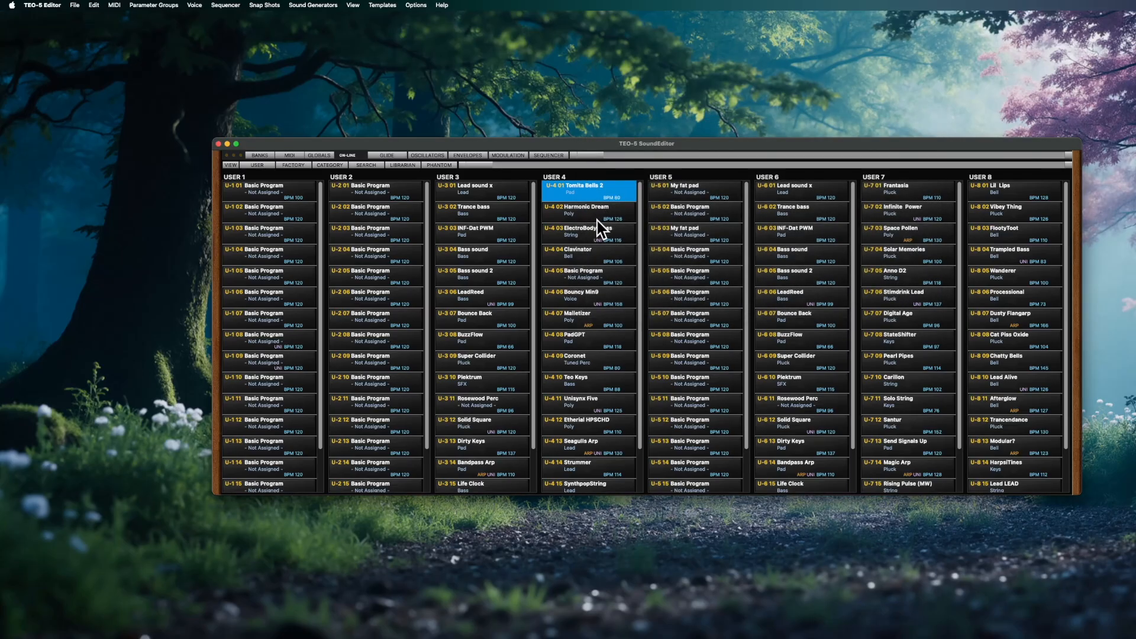
View the program commands for Tomita Bells 2 in U-4 01 and the file commands for loading and saving single programs
right_click(616, 191)
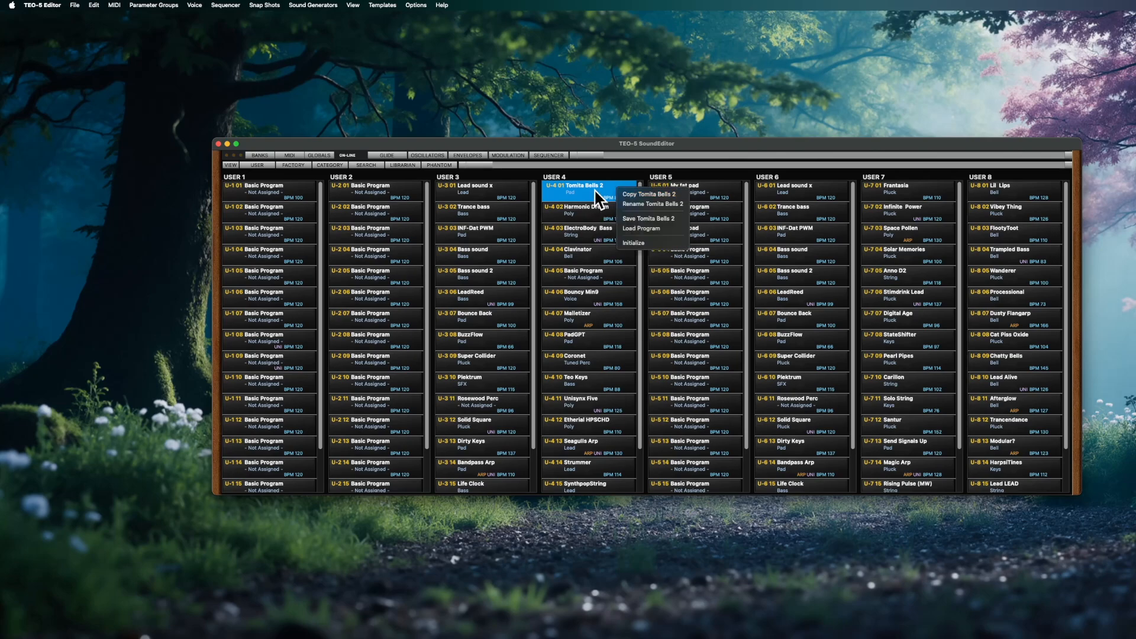
click(607, 152)
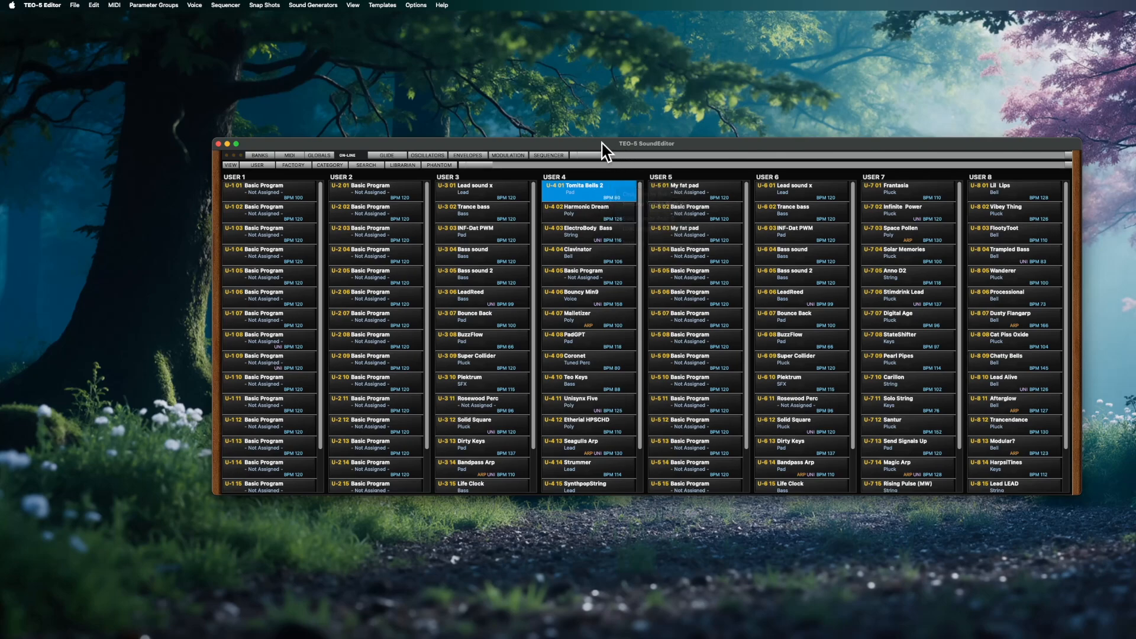
right_click(614, 189)
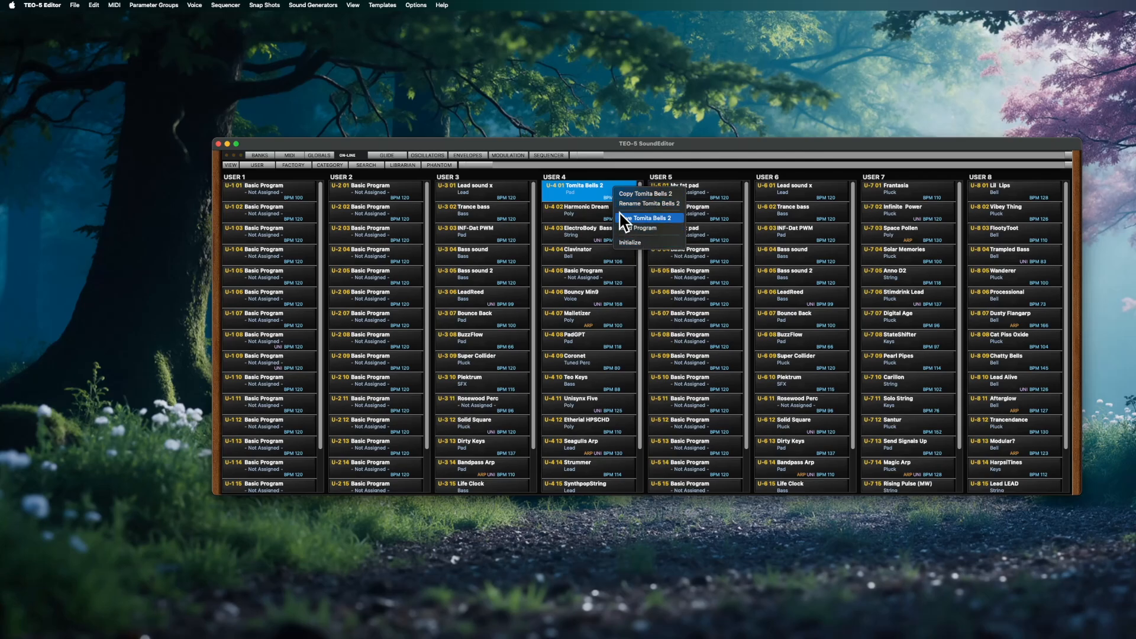
click(607, 190)
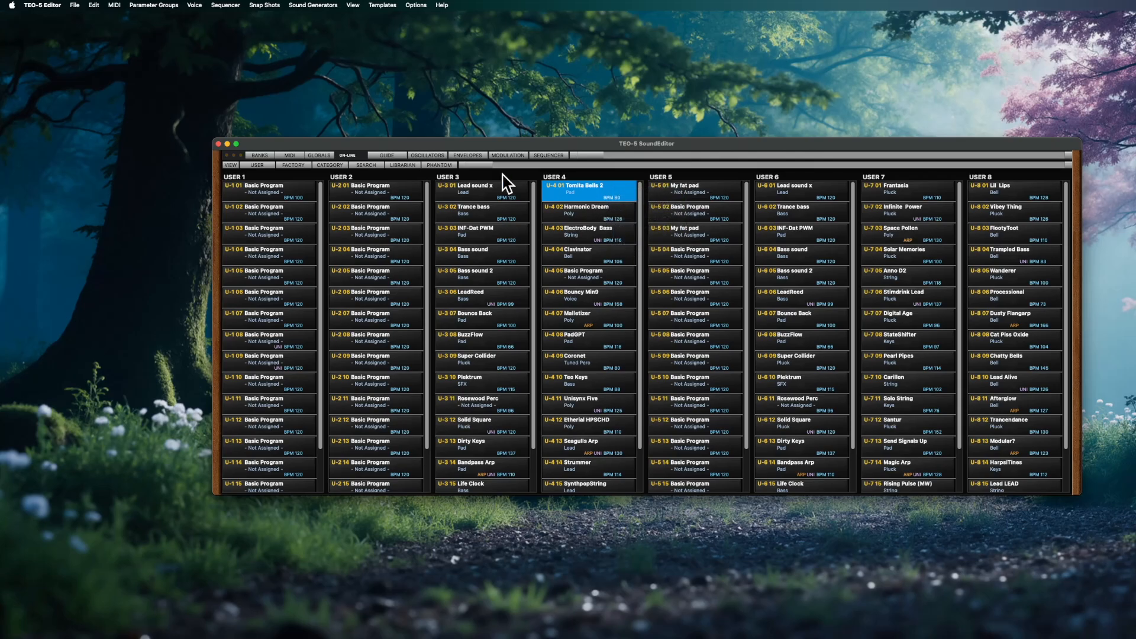
click(75, 6)
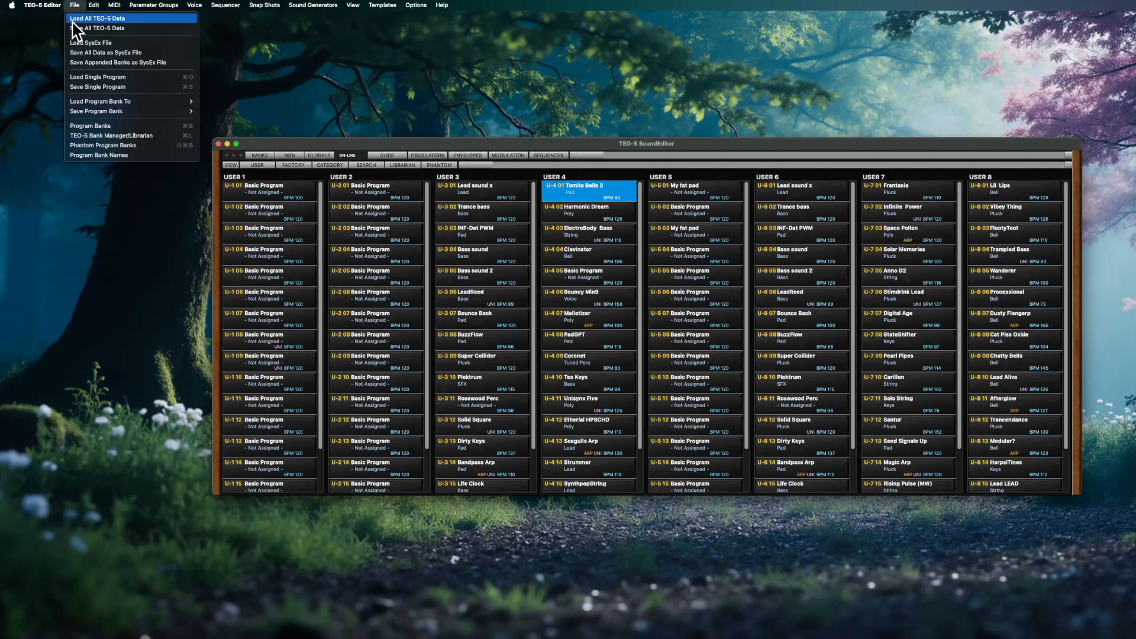
mouse_move(104, 103)
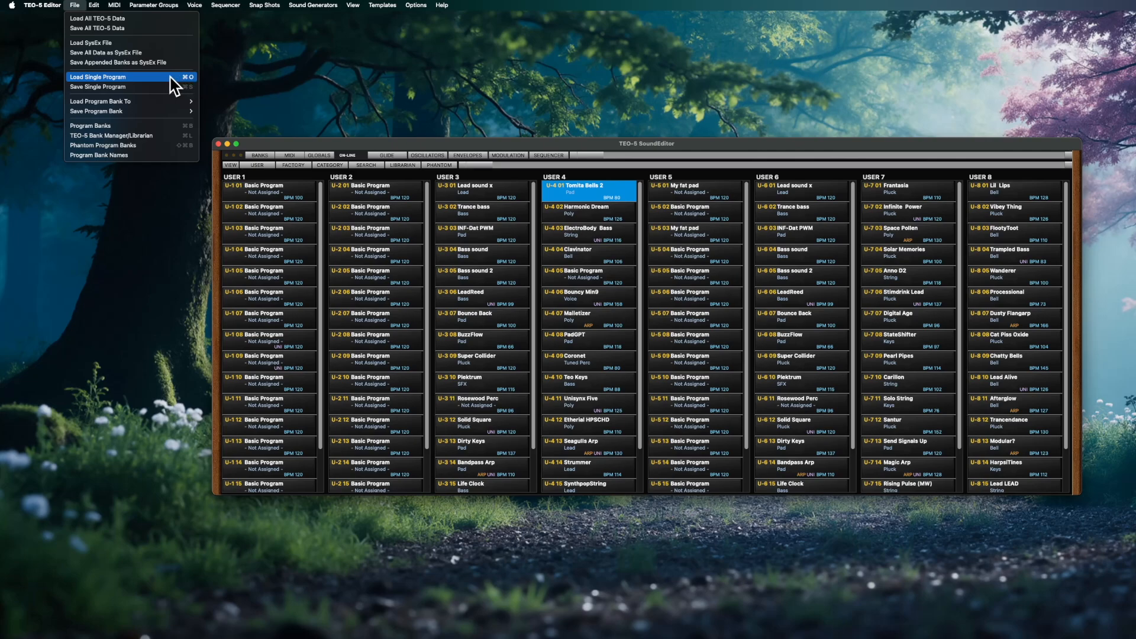
right_click(594, 196)
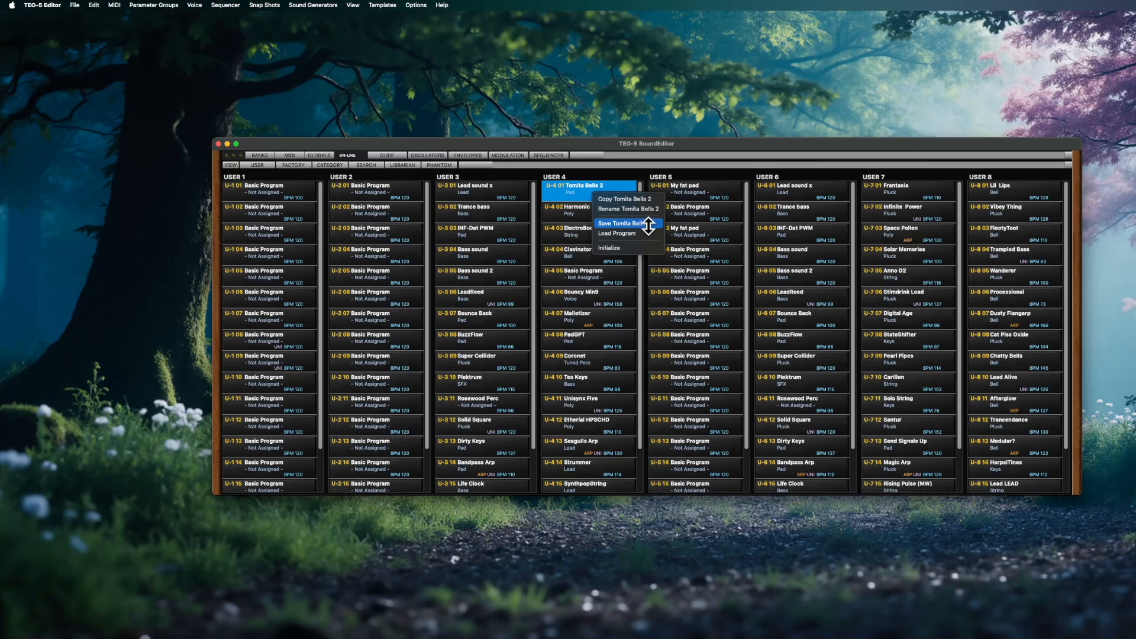
click(589, 153)
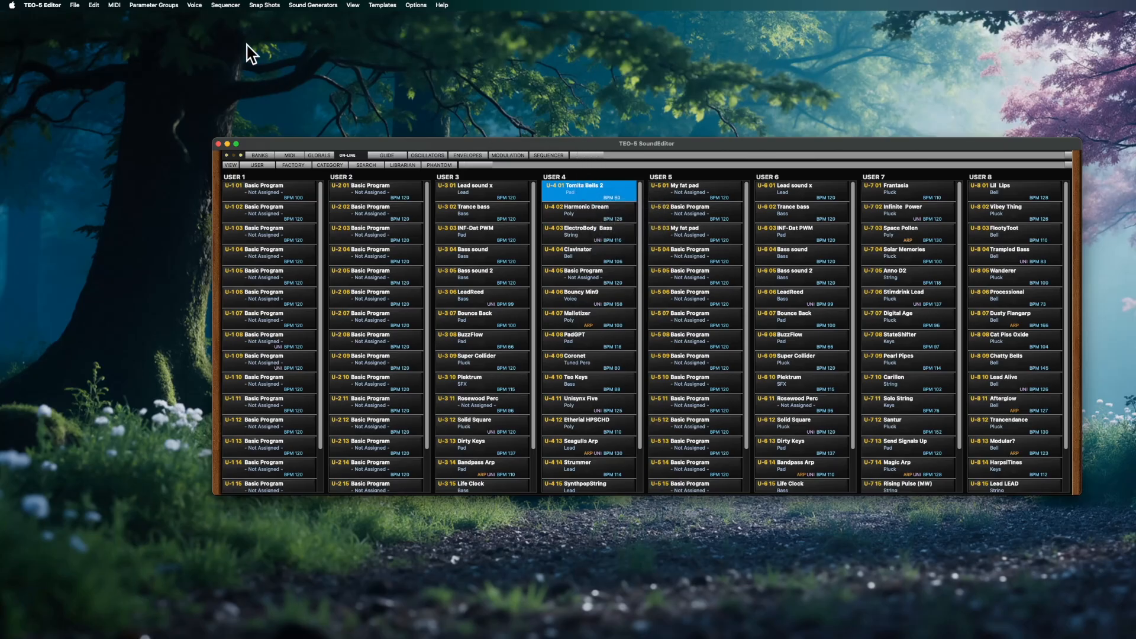
Use Load Single Program to load Trance bass.teo5_prog from the programs folder
click(74, 5)
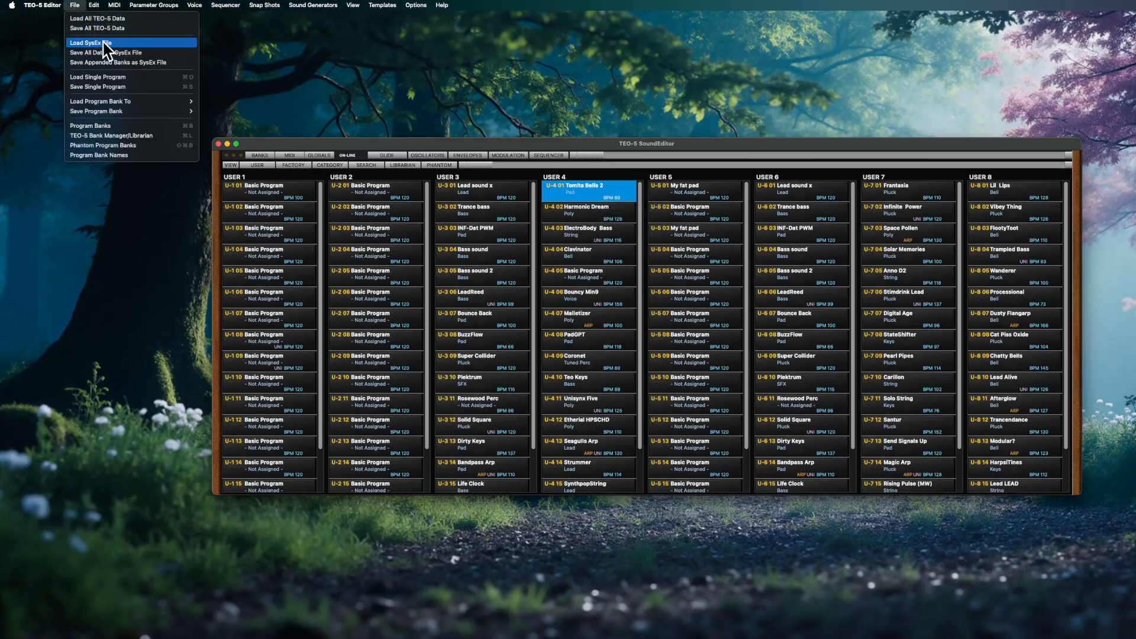
click(140, 78)
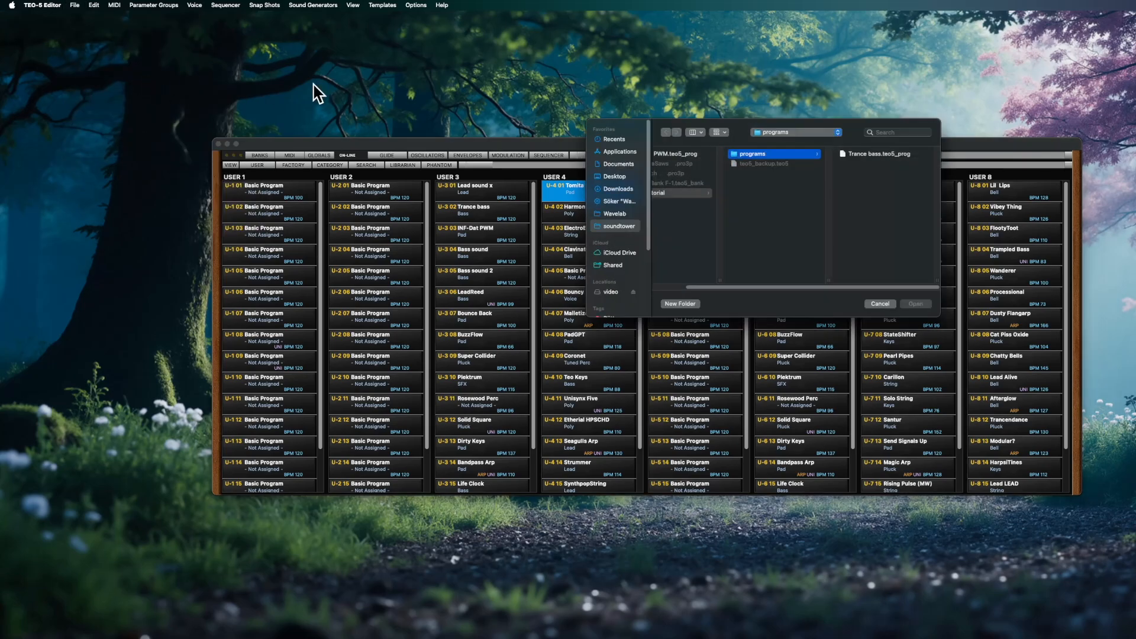
click(875, 155)
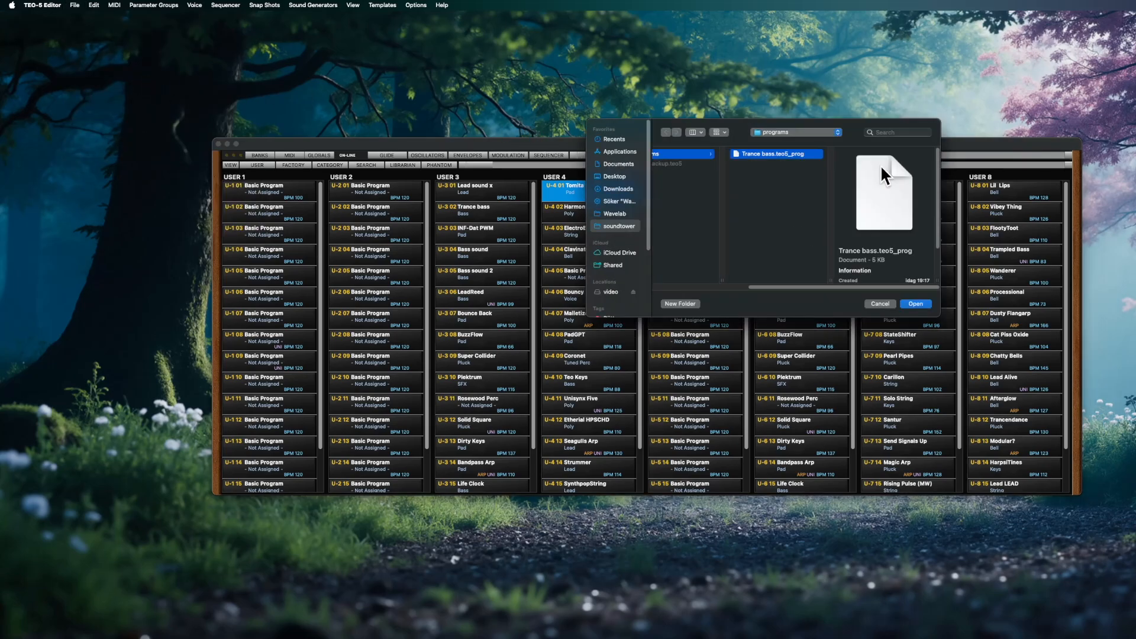
click(915, 303)
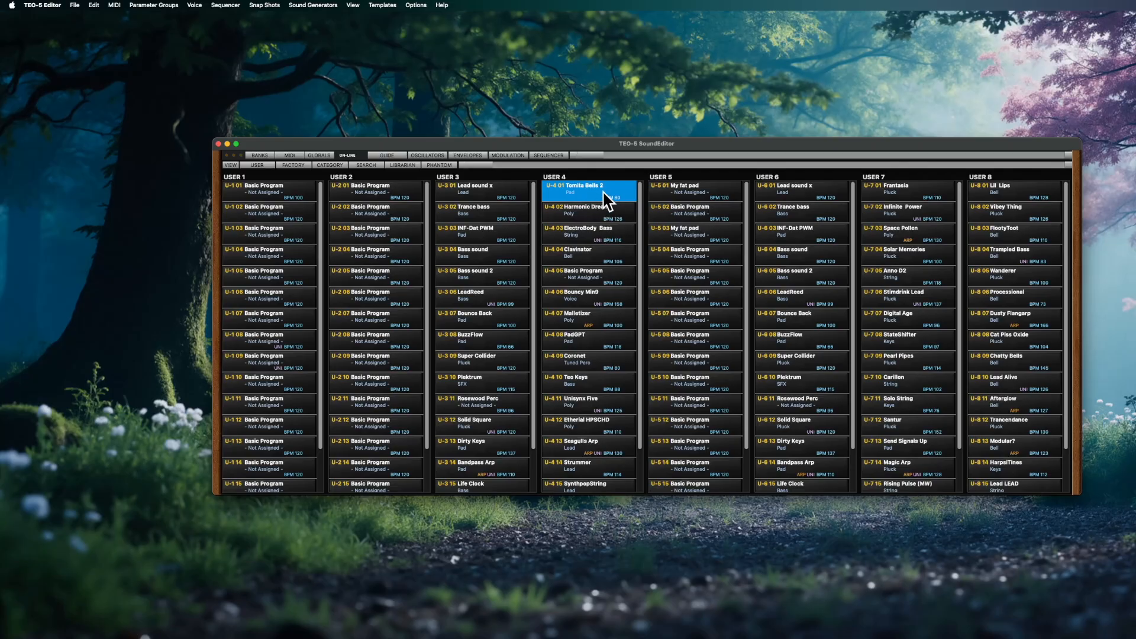
Load the single program Trance bass.teo5_prog again and write it to slot U-4 01 in Bank User 4
click(74, 5)
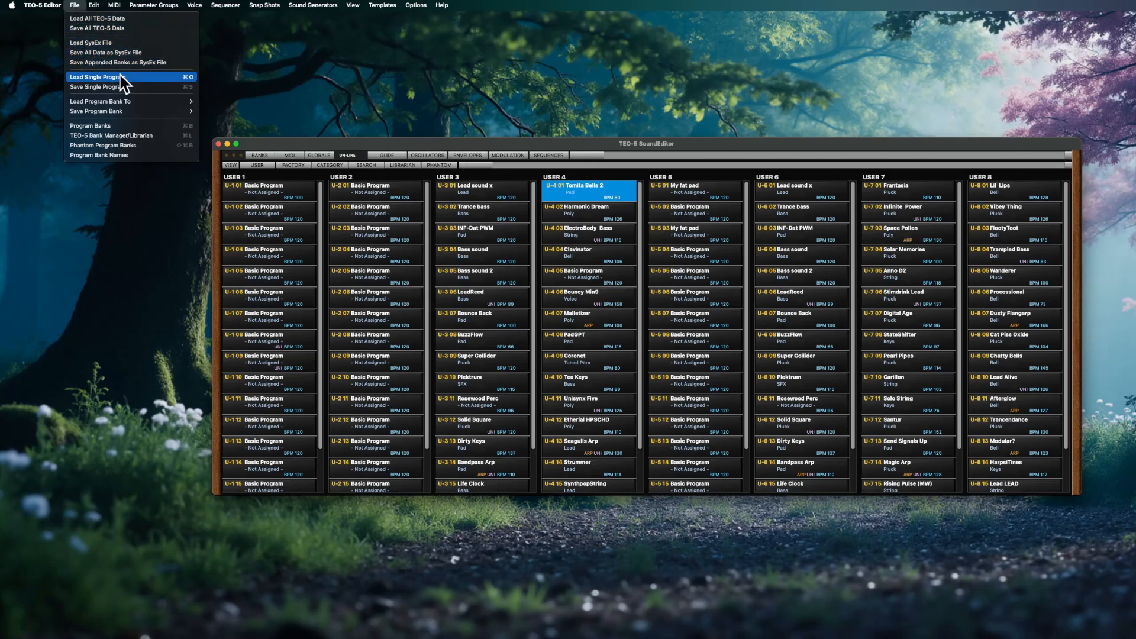
click(176, 77)
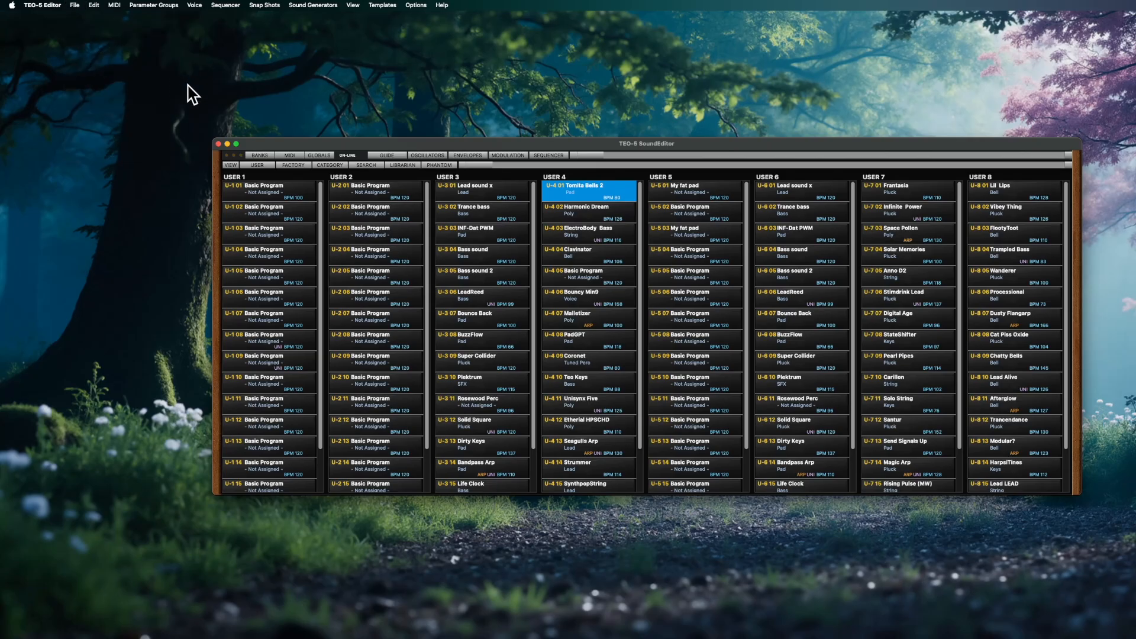
click(882, 155)
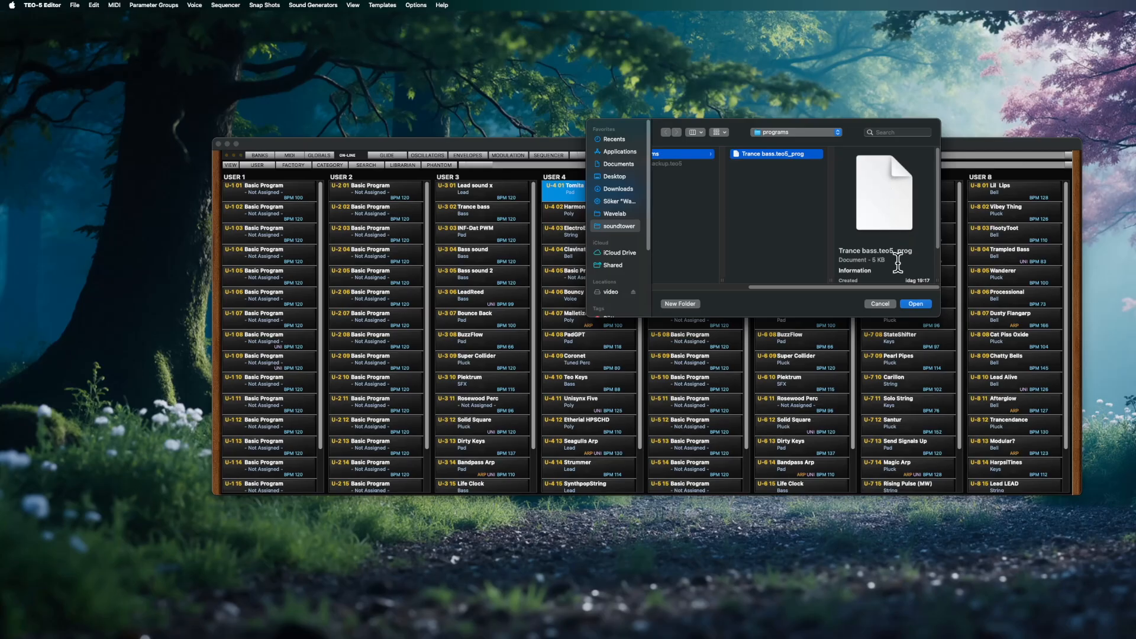
click(921, 304)
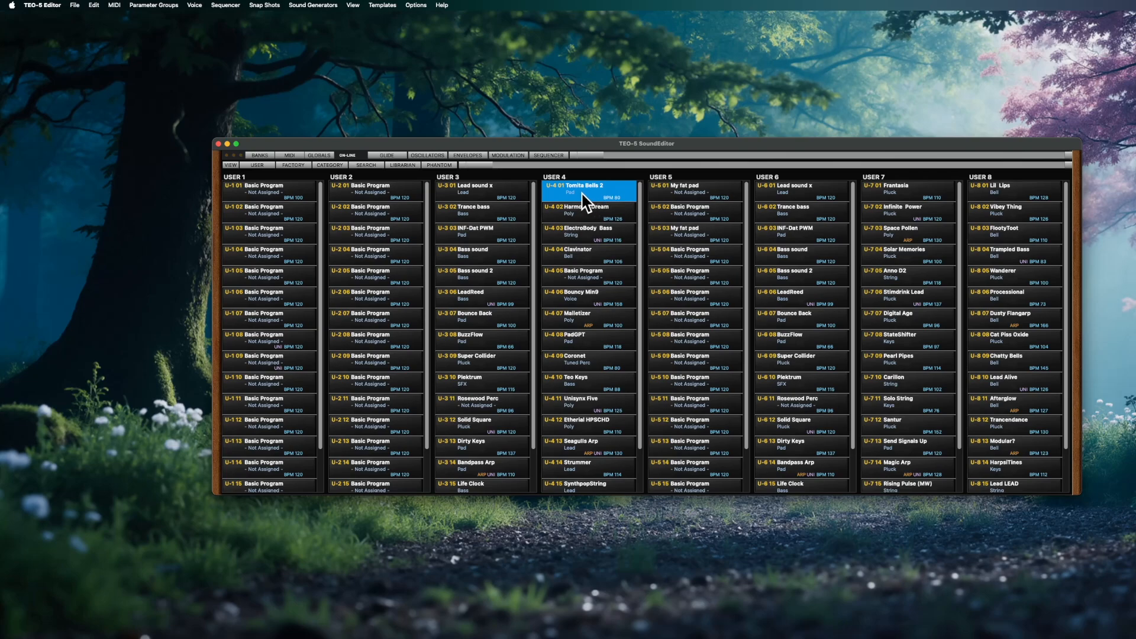
click(95, 5)
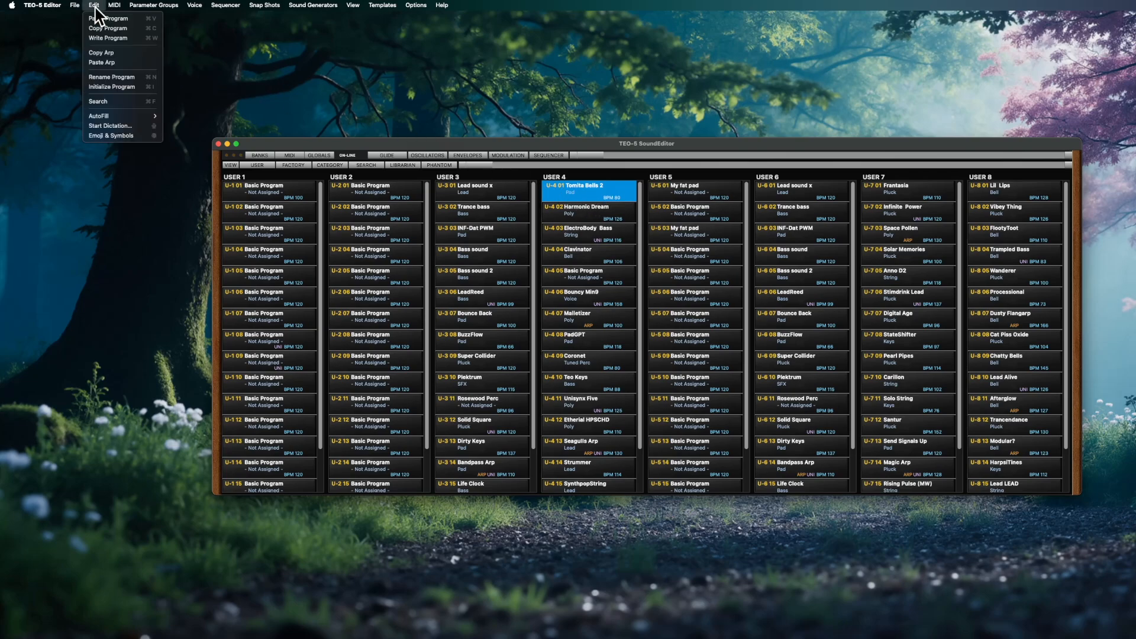
click(121, 39)
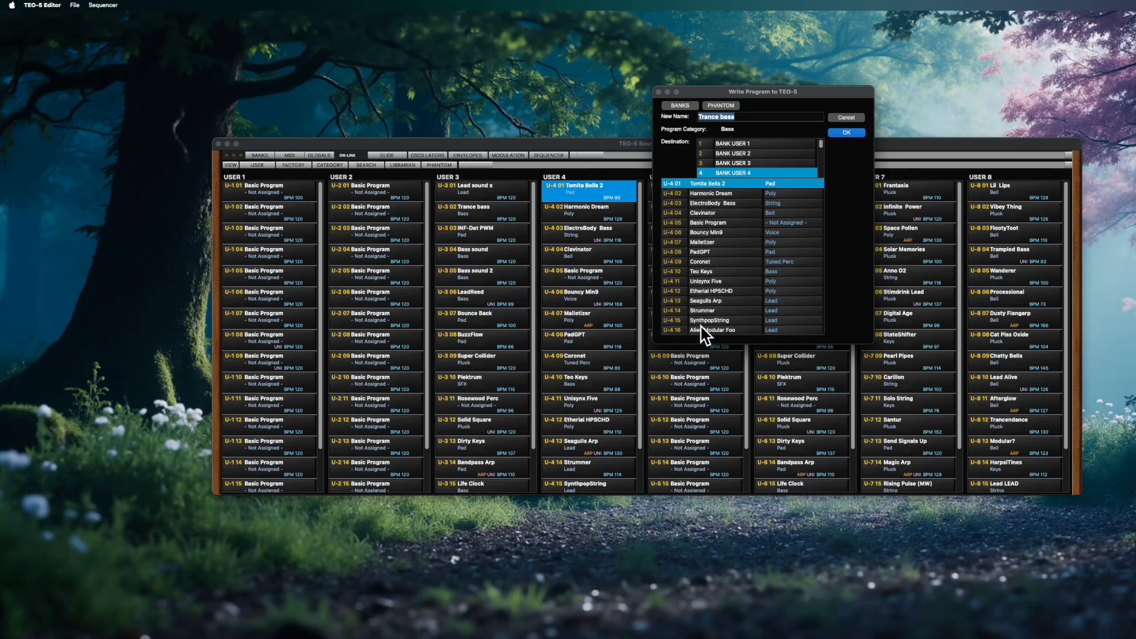
click(847, 133)
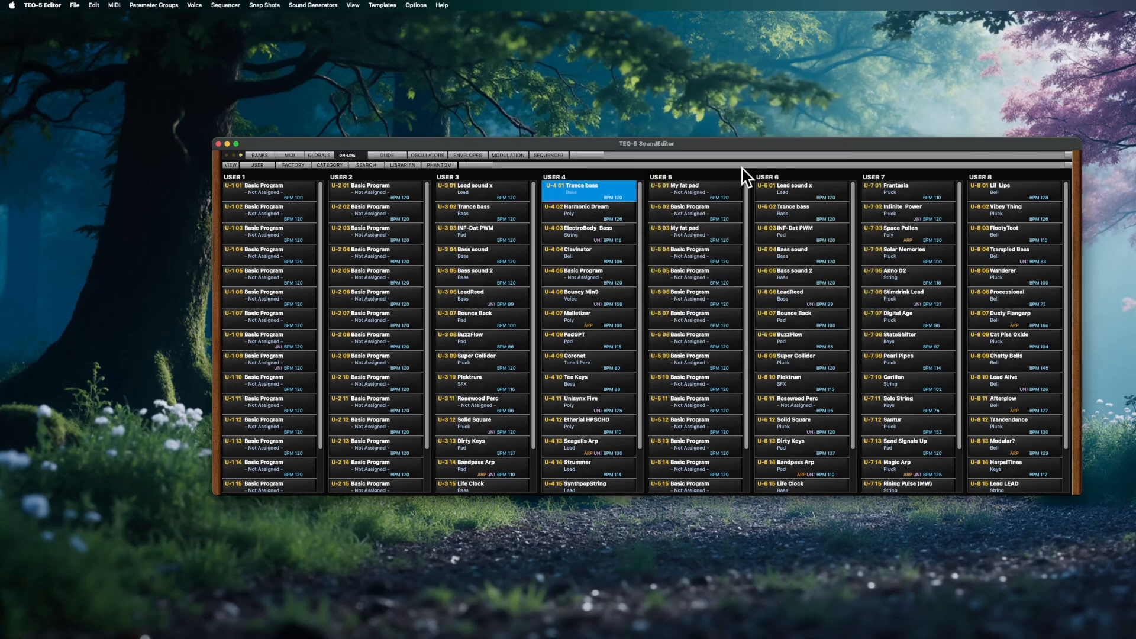
Initialize the Trance bass program in slot U-4 01
right_click(589, 196)
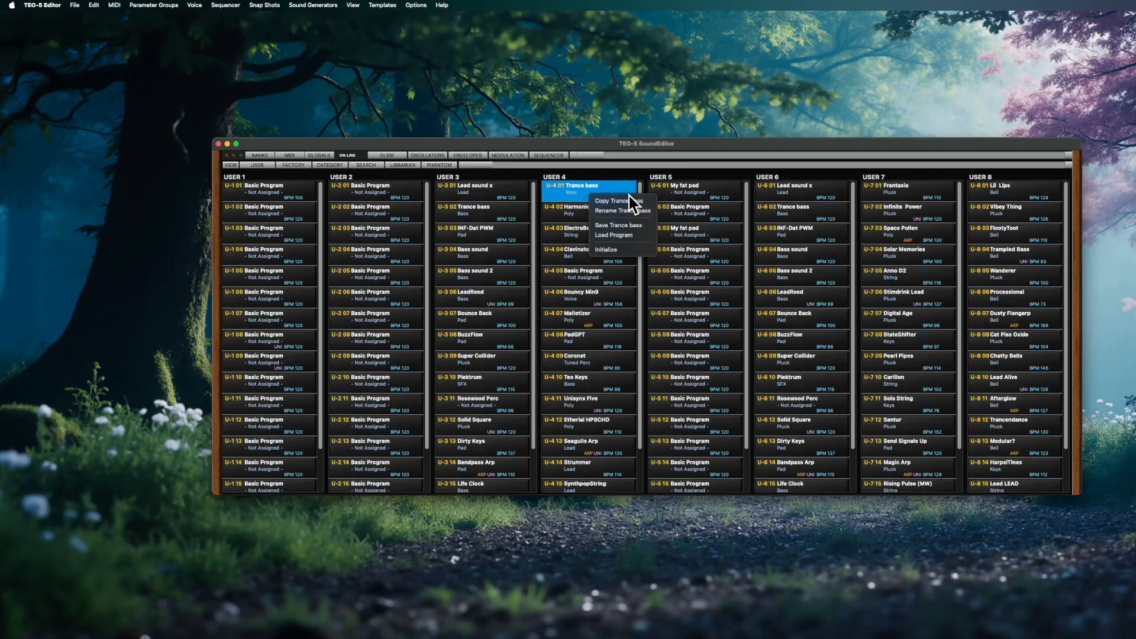
click(623, 249)
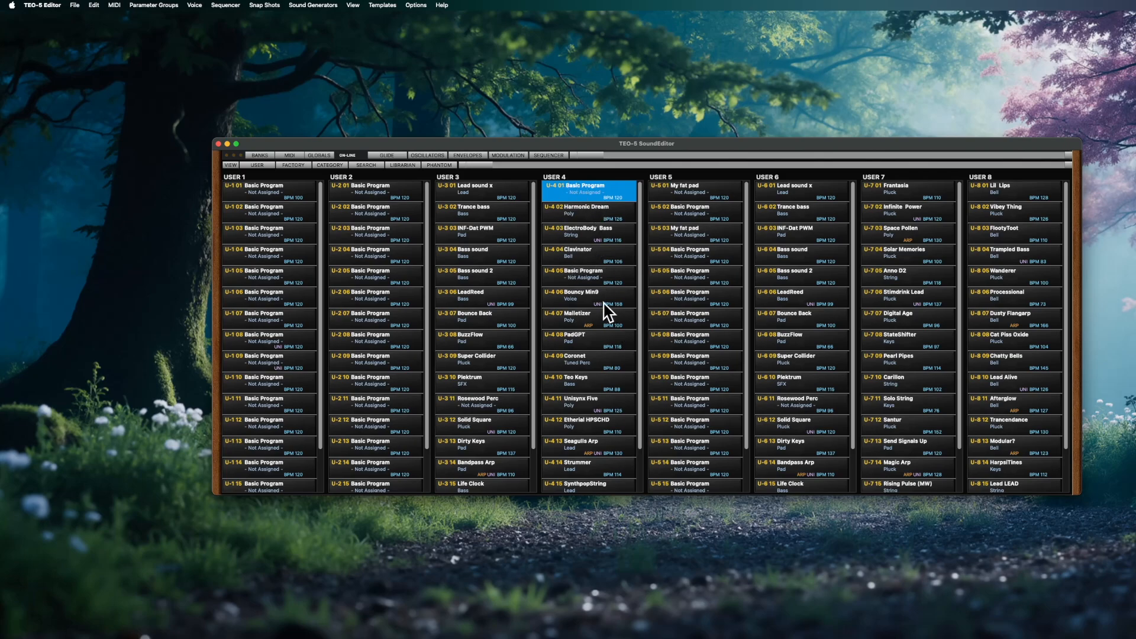
Save Program Bank U-3 as a TEO-5 Program Bank file named TEO-5 Bank U-3 in a new banks folder inside Teo5 tutorial
click(75, 6)
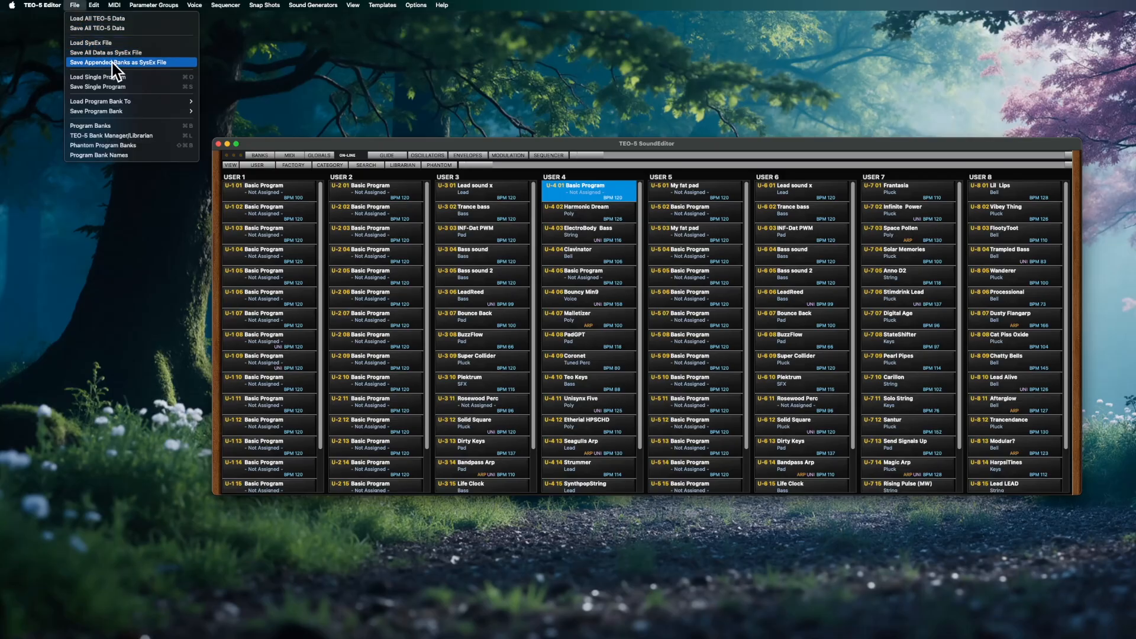
mouse_move(140, 112)
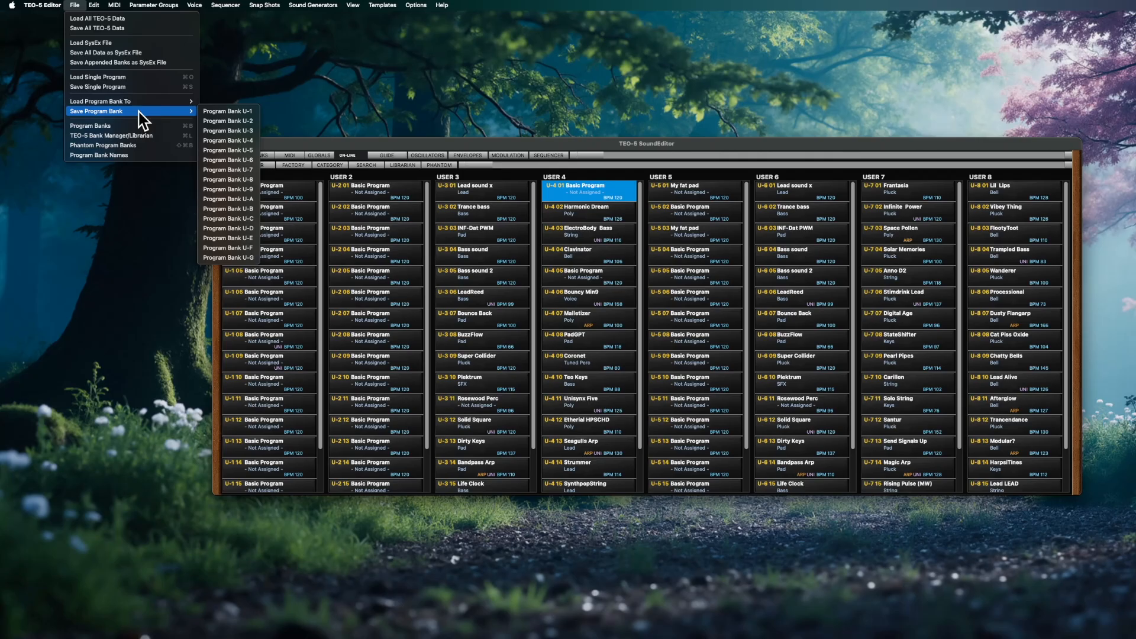
click(244, 130)
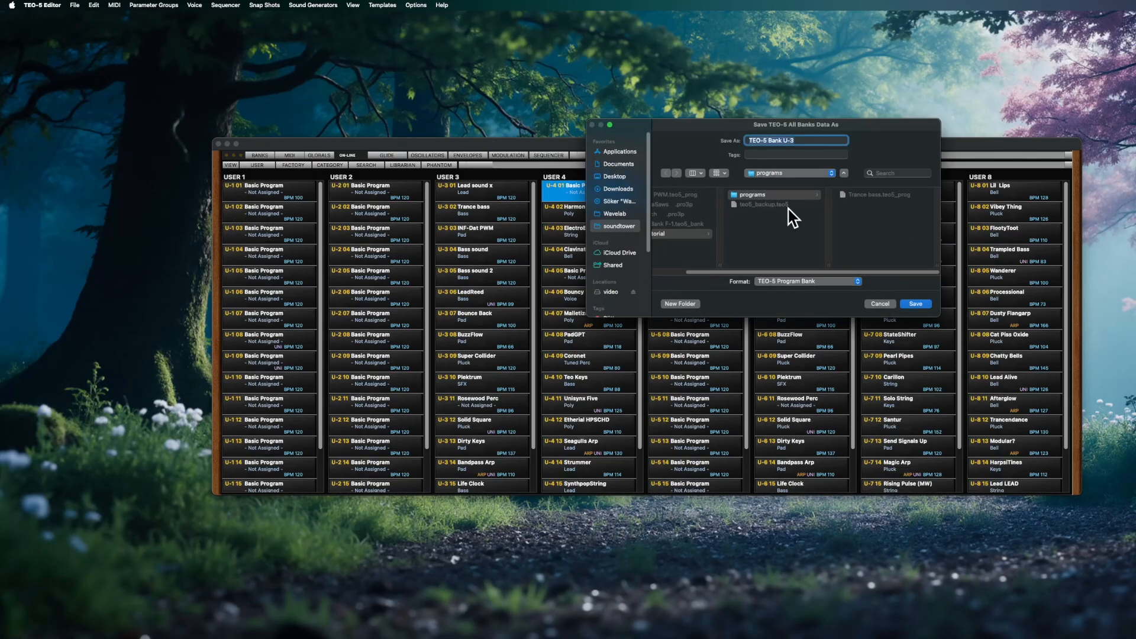
click(680, 234)
click(680, 303)
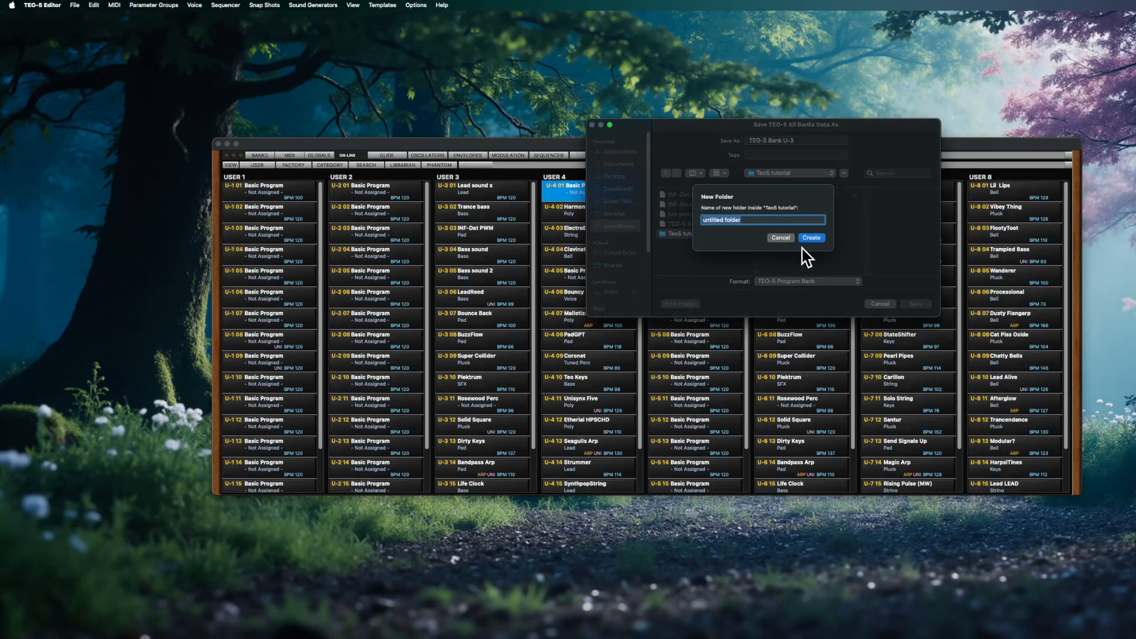
text(banks)
click(811, 237)
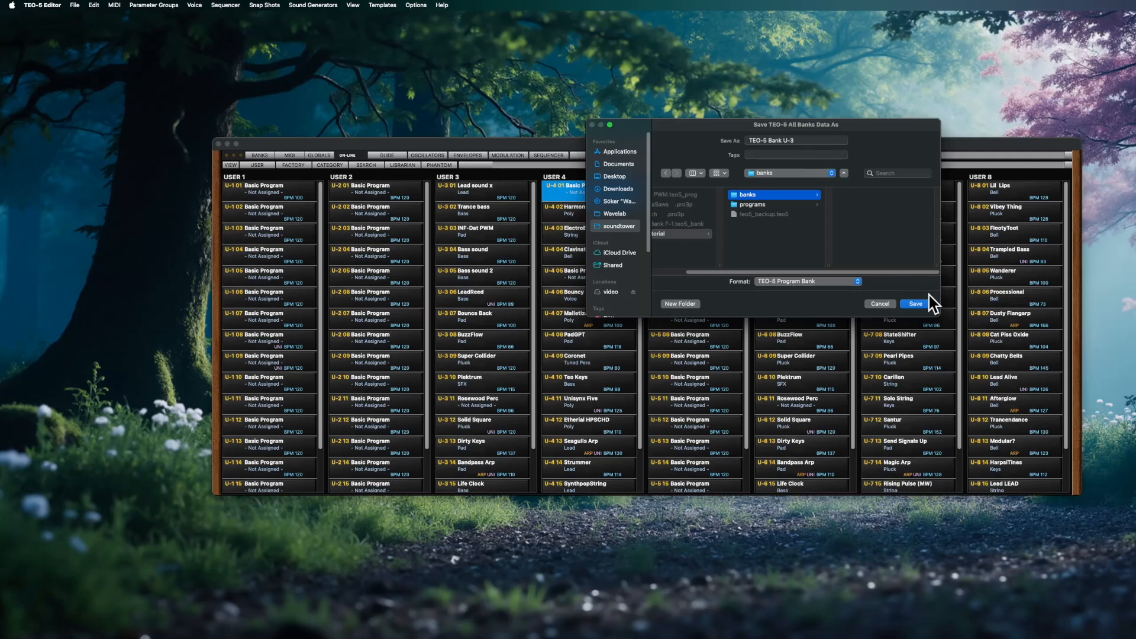
click(916, 304)
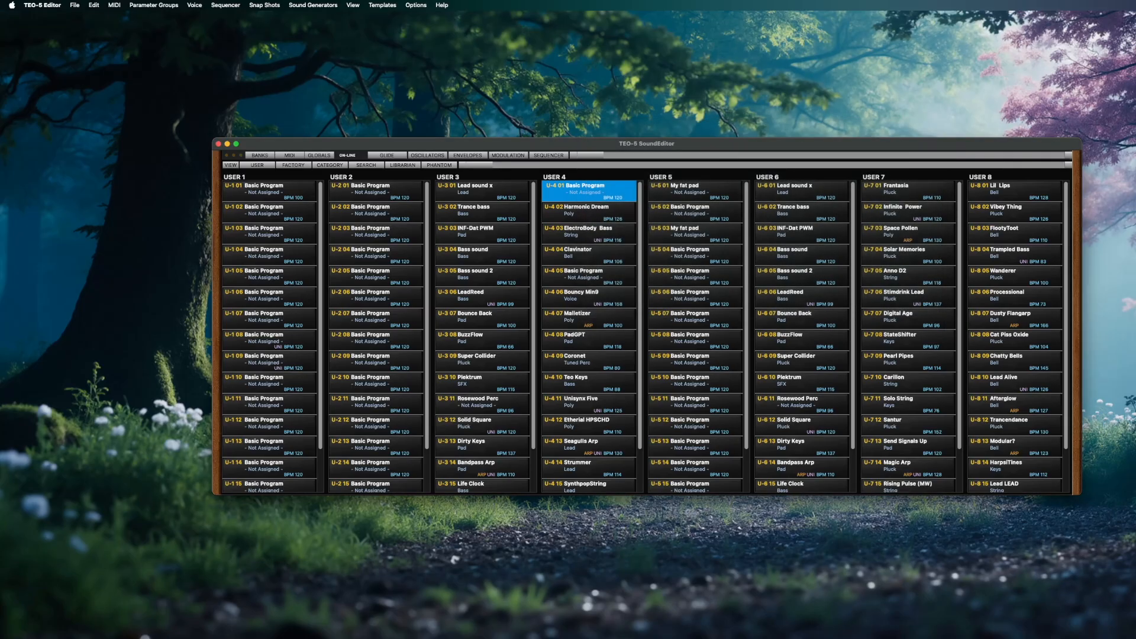
Switch to Finder and check the saved TEO-5 Bank U-3.teo5_bank file in the banks folder of Teo5 tutorial
click(454, 559)
key(super+n)
drag(1091, 349, 700, 249)
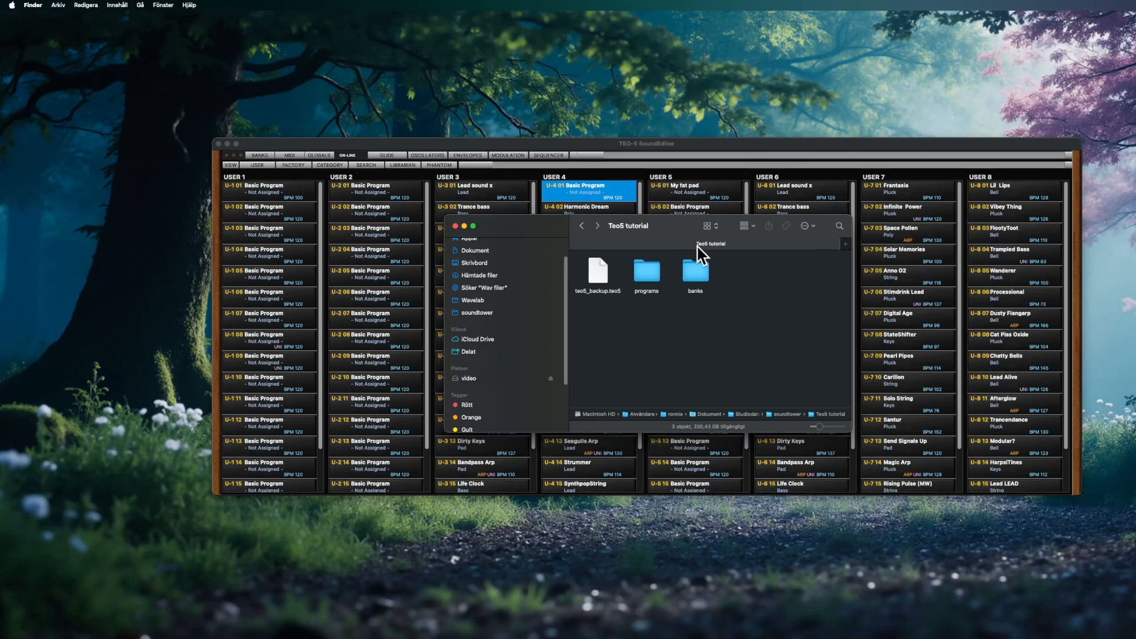
double_click(688, 277)
click(595, 265)
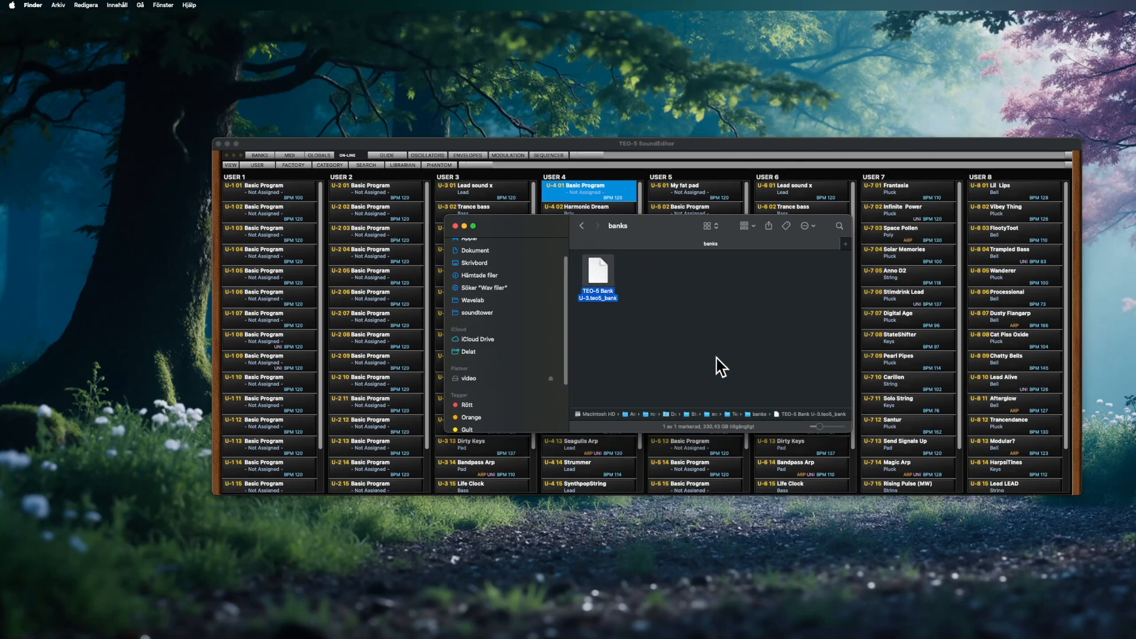
click(716, 358)
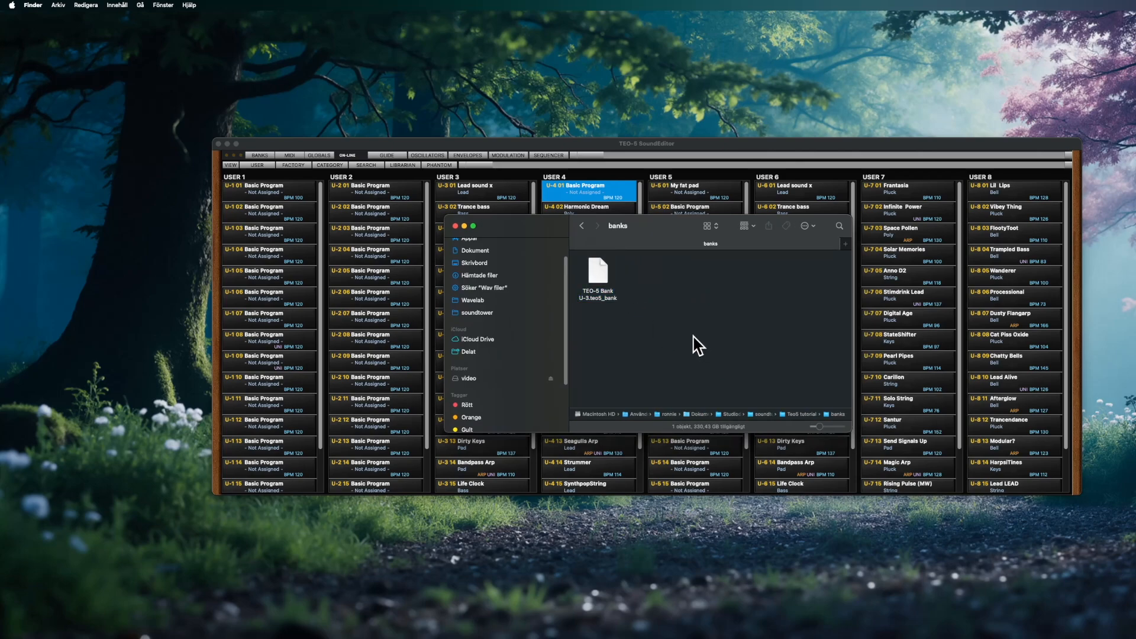
Return to the TEO-5 SoundEditor and load TEO-5 Bank U-3.teo5_bank from the banks folder into Program Bank U-6
click(583, 228)
drag(667, 224, 1135, 301)
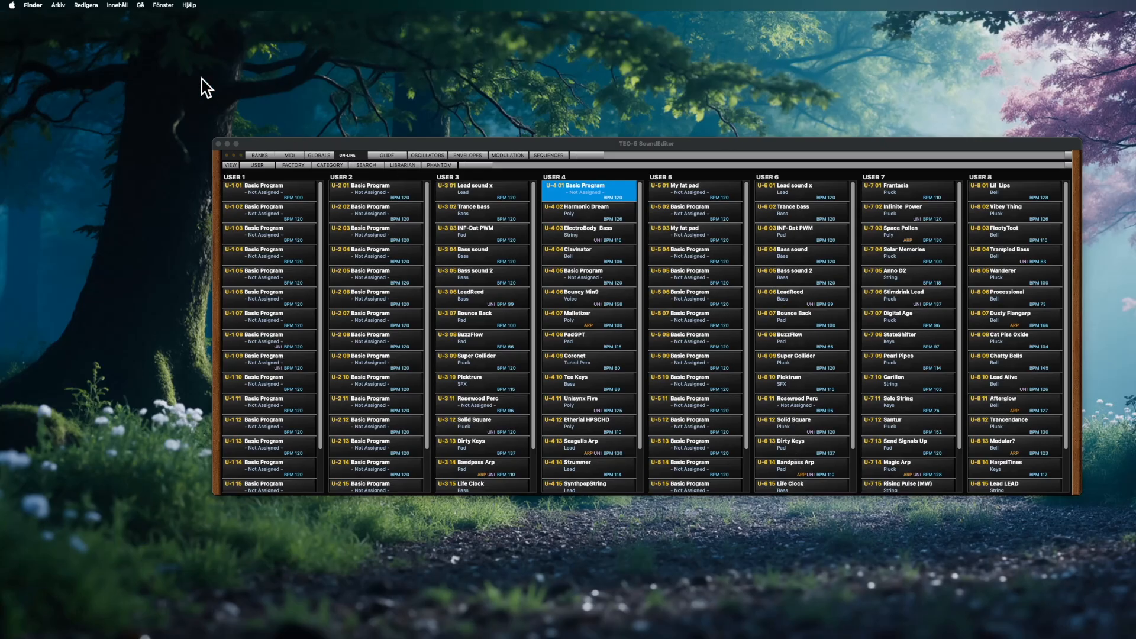
click(264, 143)
click(74, 6)
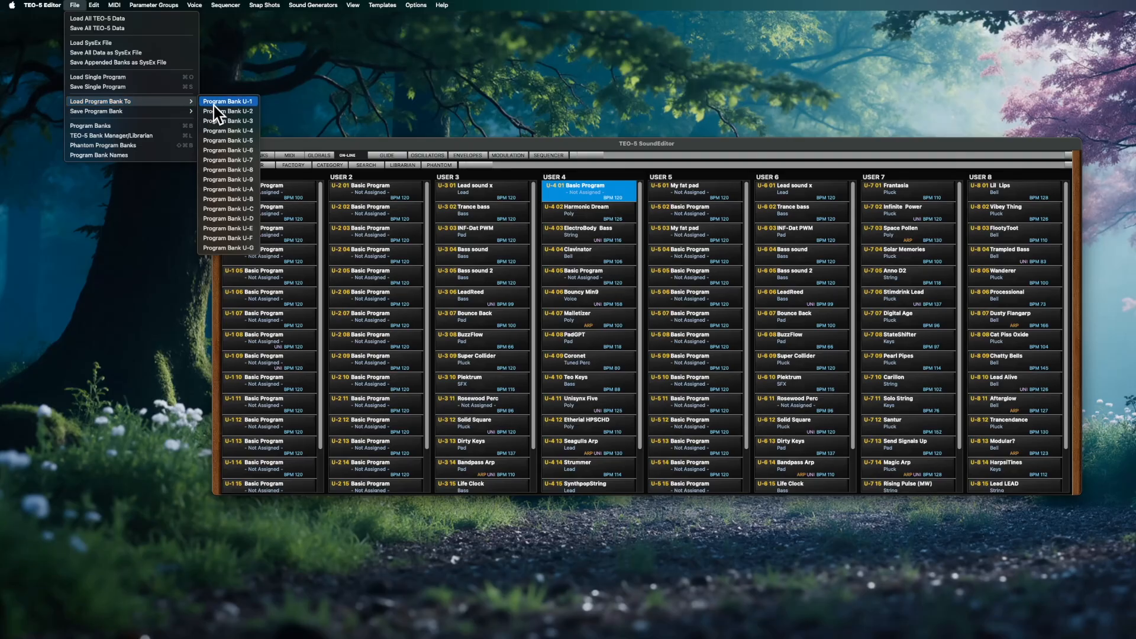
click(237, 150)
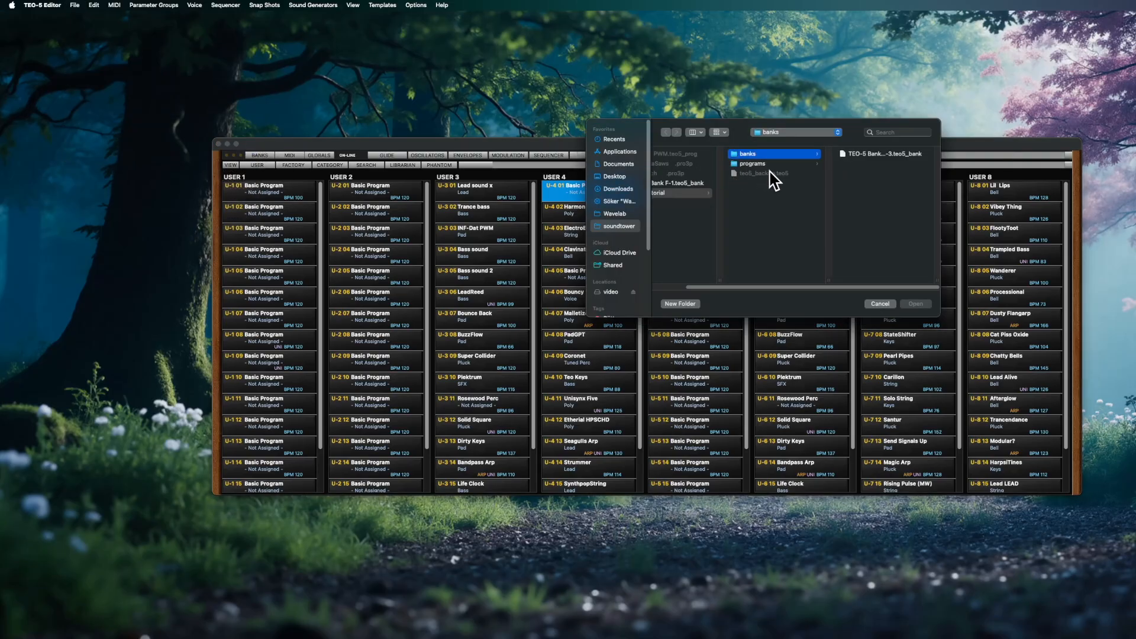
click(874, 155)
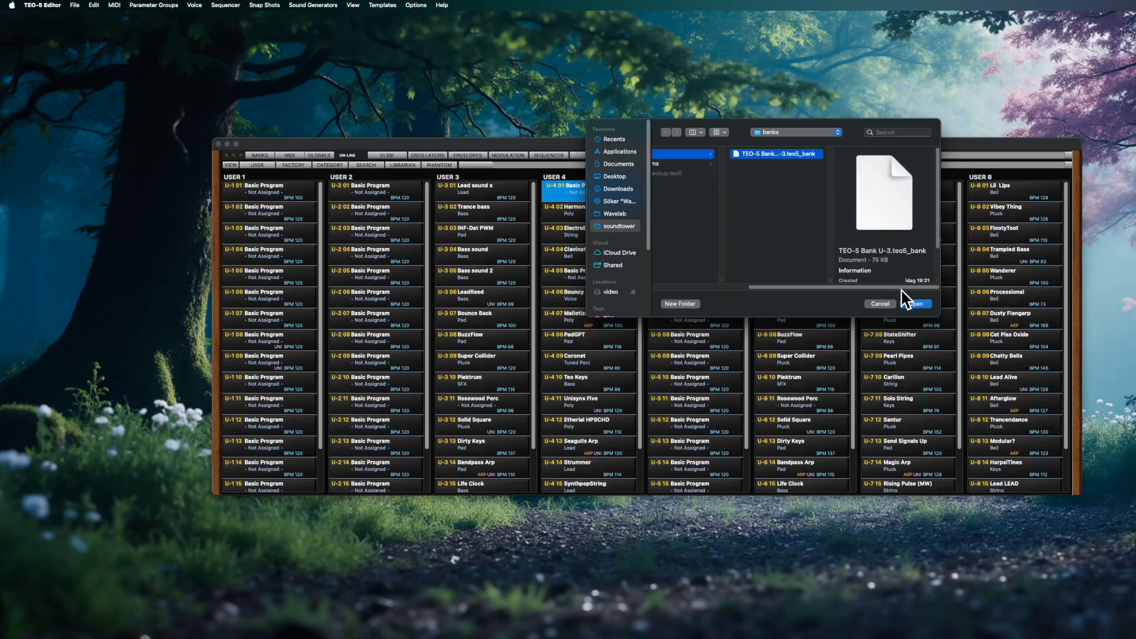
click(913, 302)
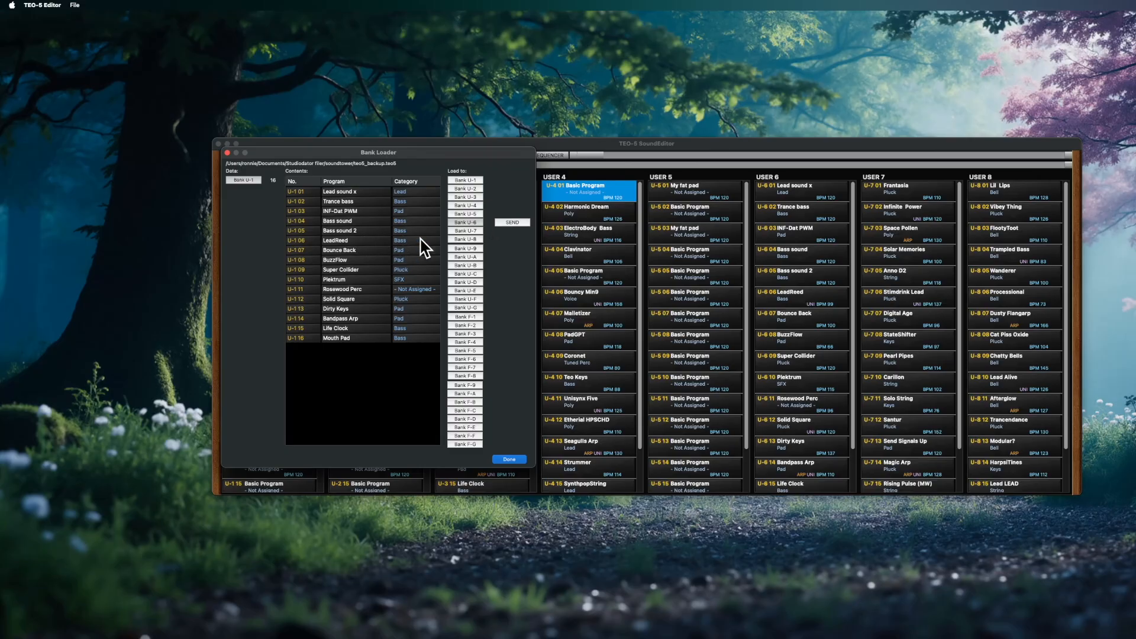
Send Bank U-1 of the teo5_backup.teo5 file to Bank U-6 and close the Bank Loader
click(519, 224)
click(514, 460)
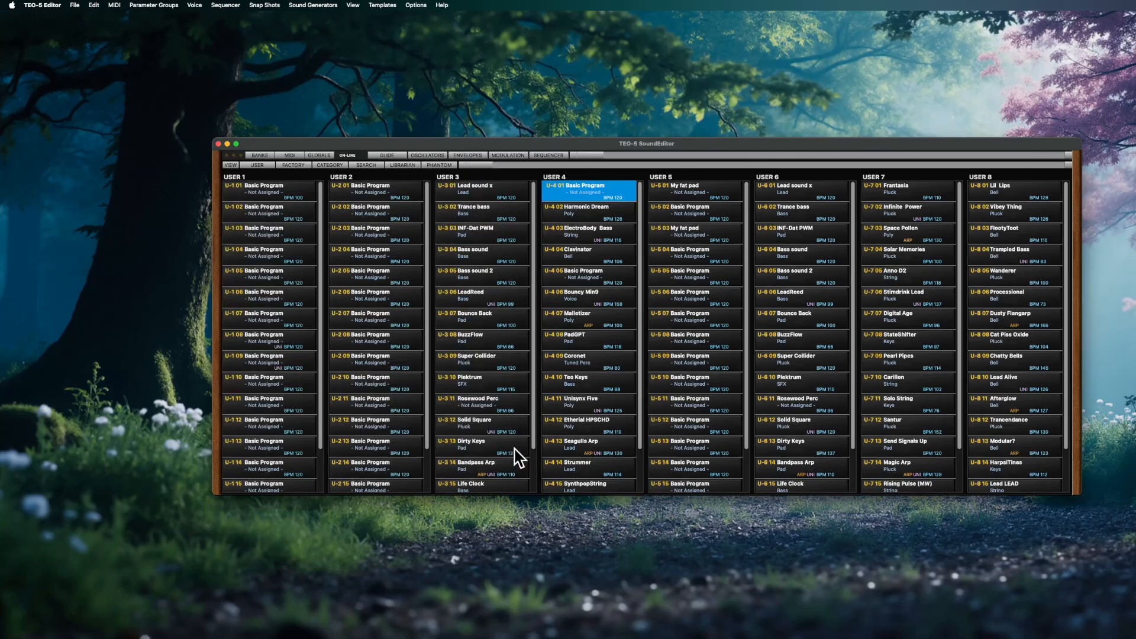
Rename the Basic Program in slot U-4 01 to abc123
right_click(610, 186)
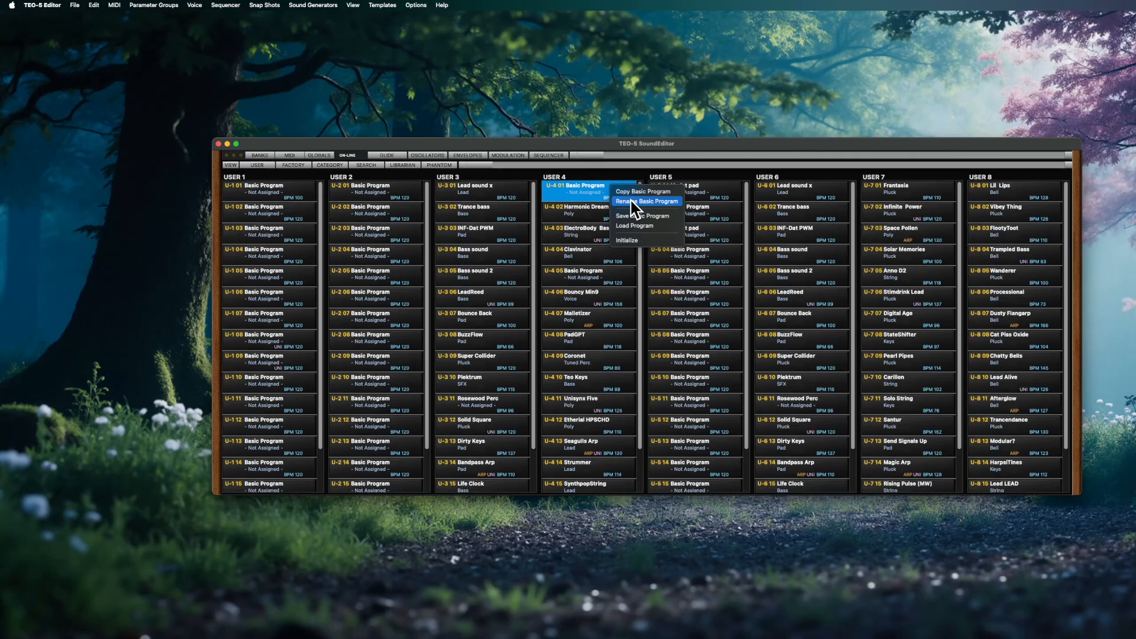
click(631, 202)
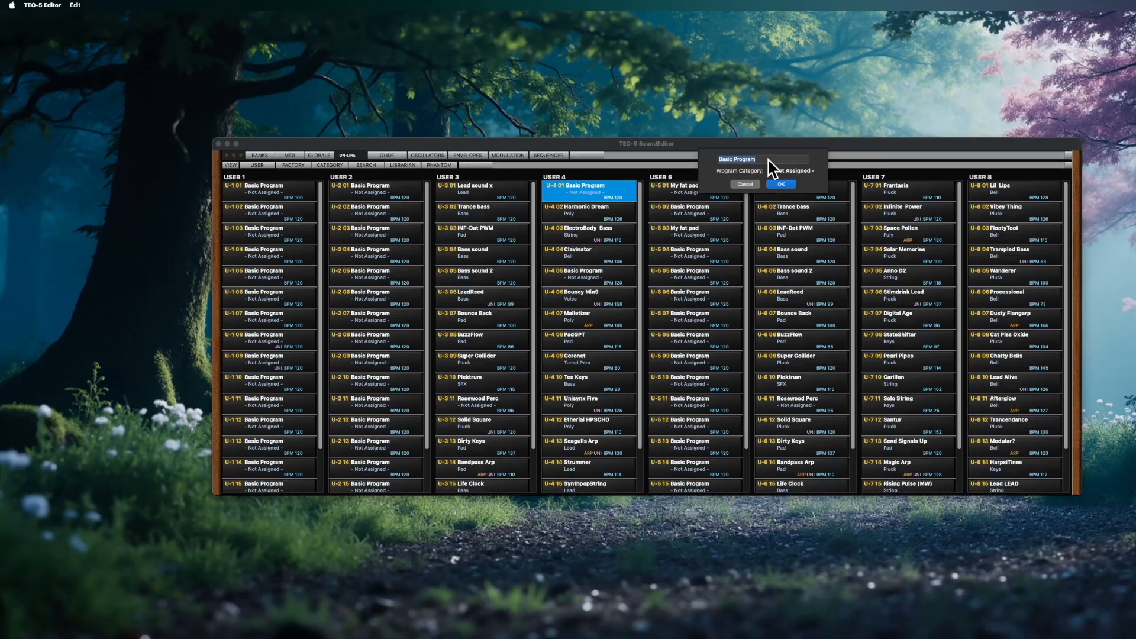
text(abc123)
click(783, 185)
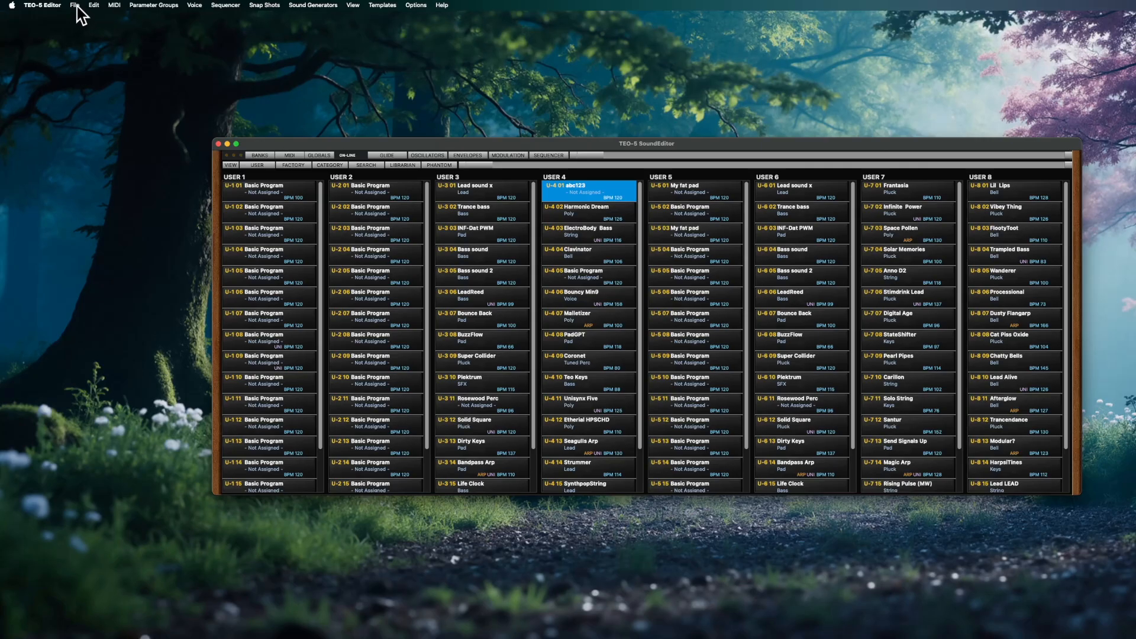
Rename the program in slot U-4 01 to My first patch
right_click(613, 195)
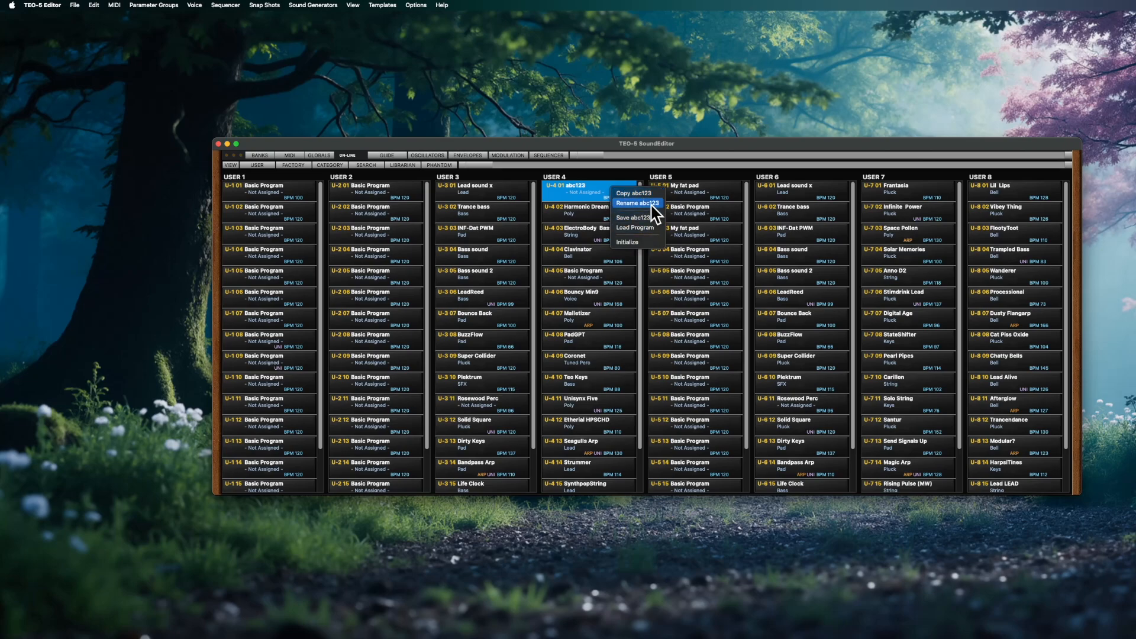
click(587, 148)
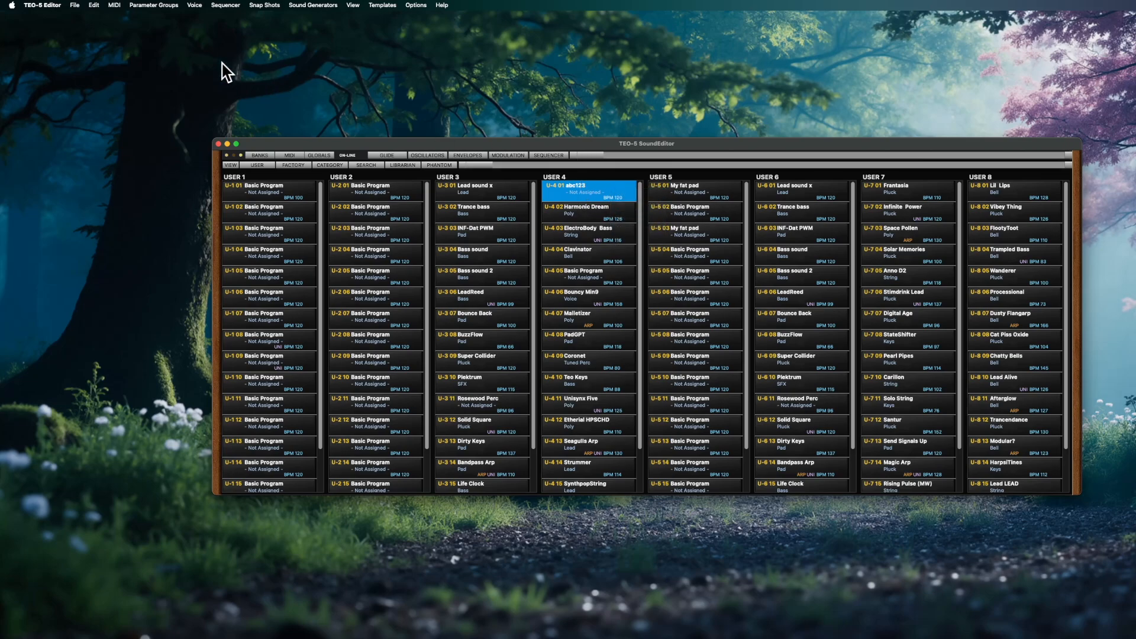
click(94, 5)
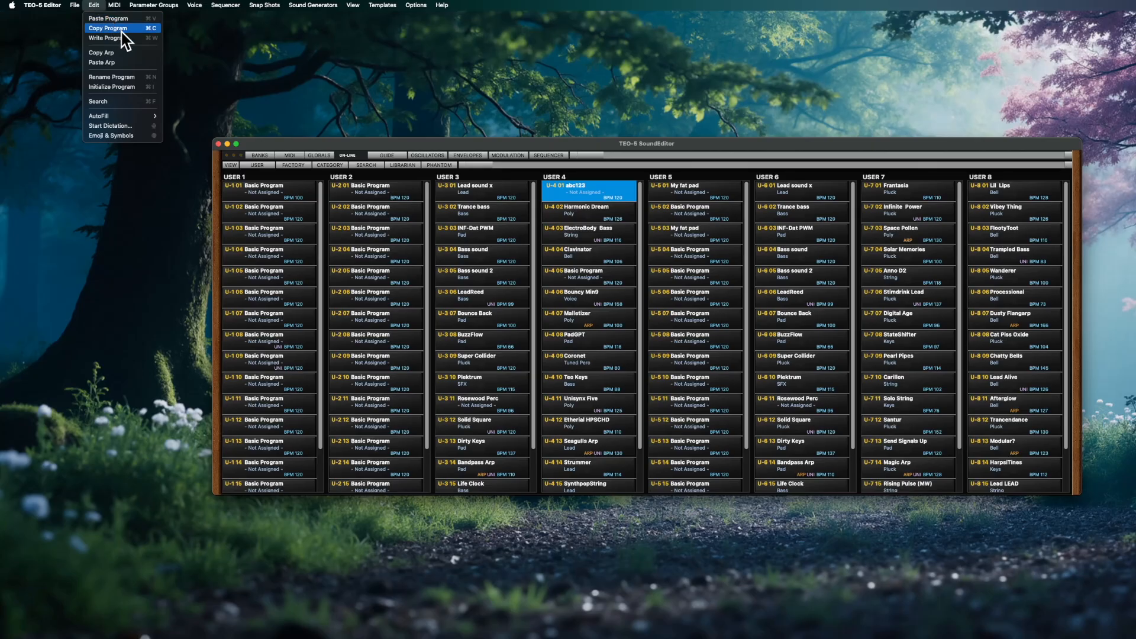
click(131, 78)
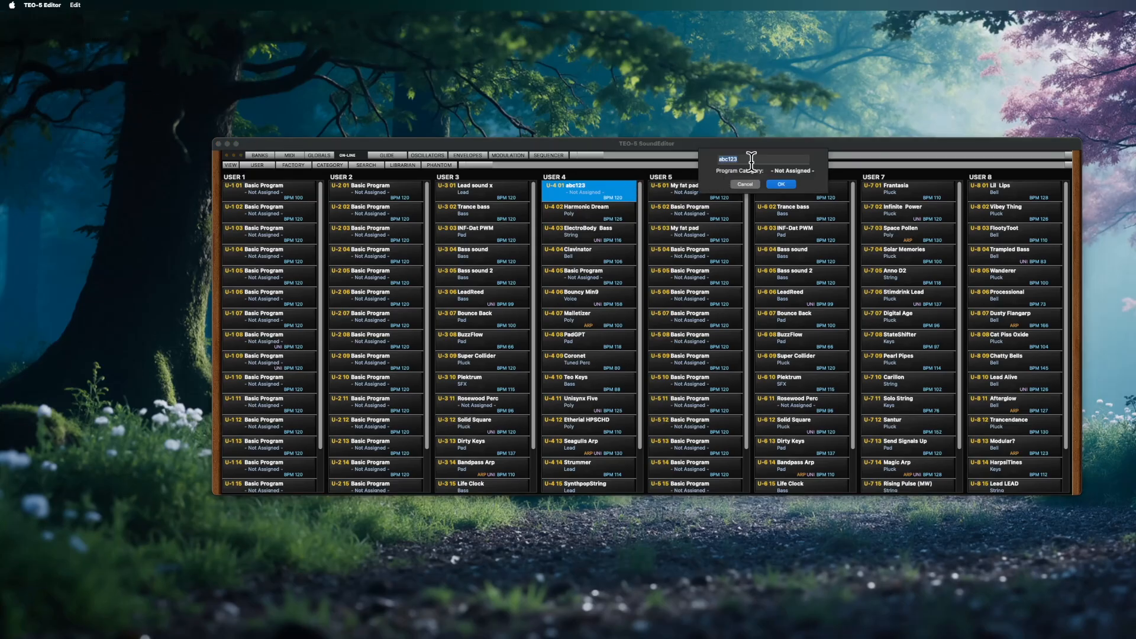
text(My first patch)
click(781, 185)
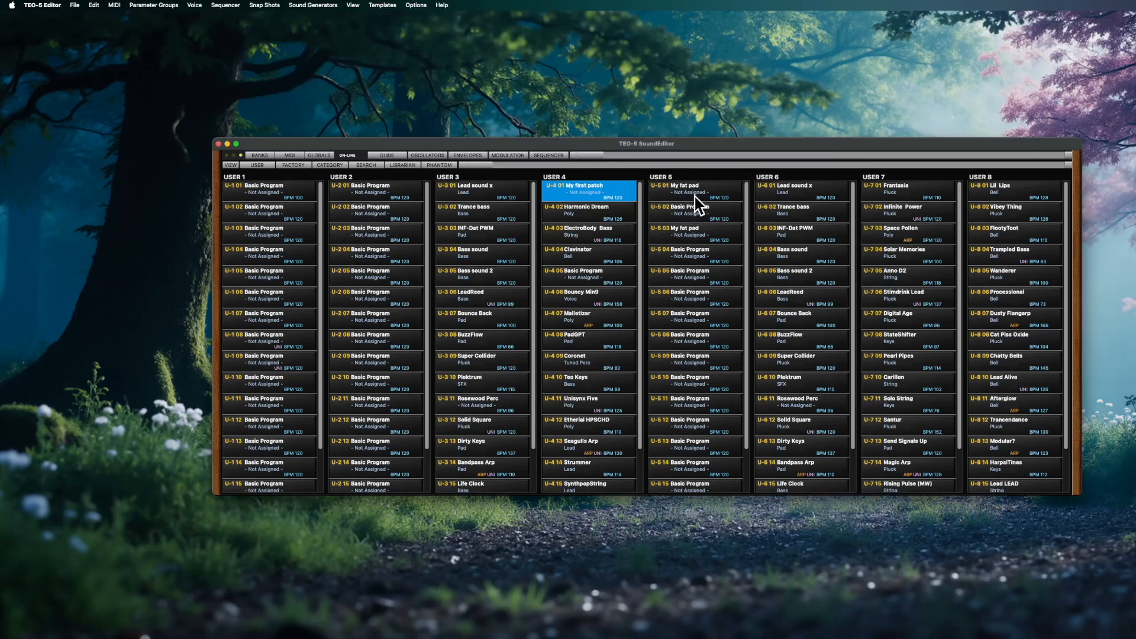
Copy the program My first patch in slot U-4 01 of Bank User 4
right_click(616, 189)
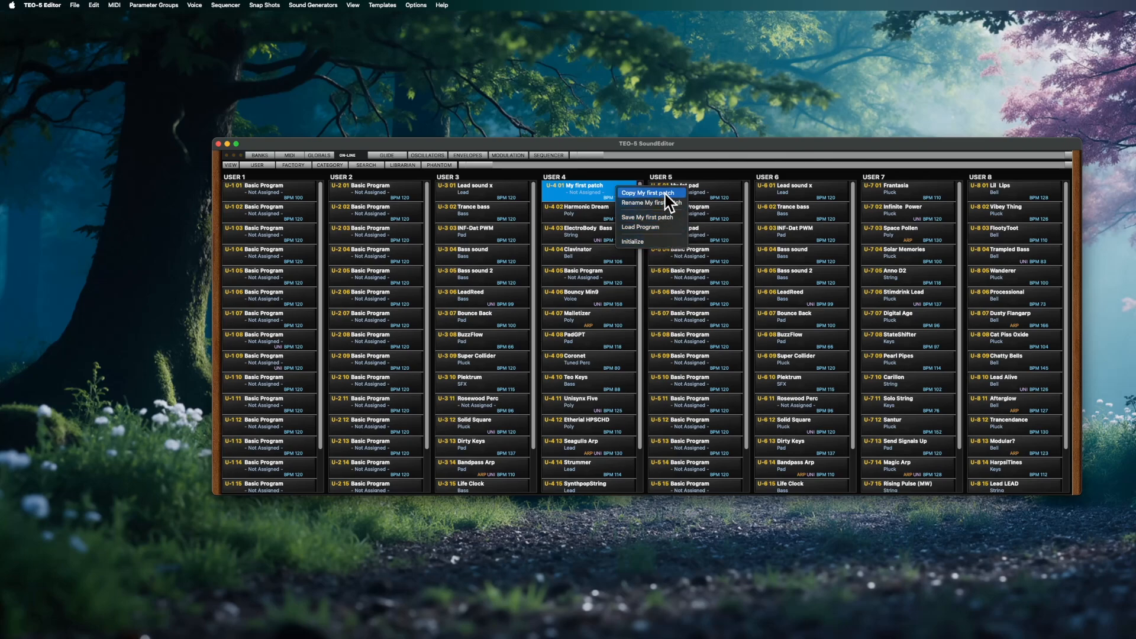
click(608, 177)
right_click(588, 187)
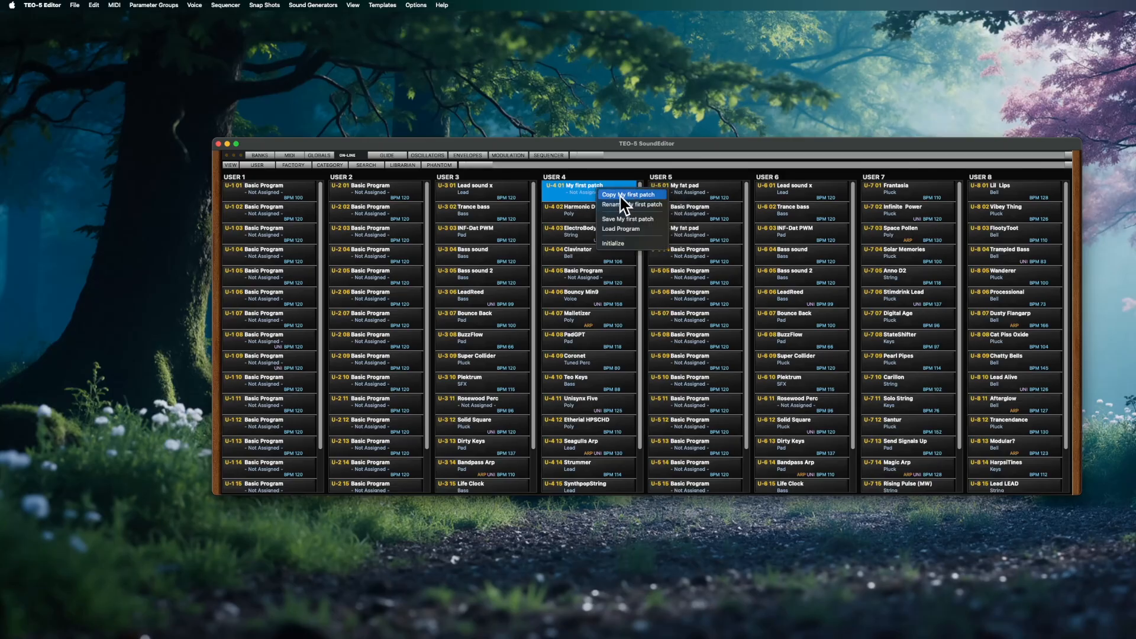
click(572, 194)
click(115, 6)
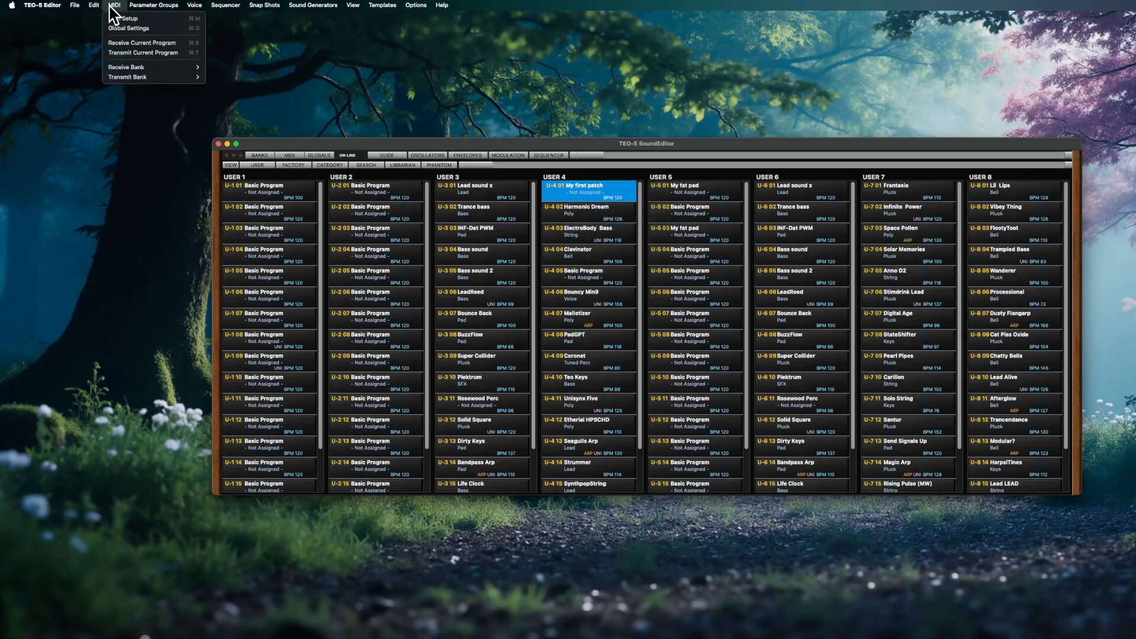
mouse_move(95, 7)
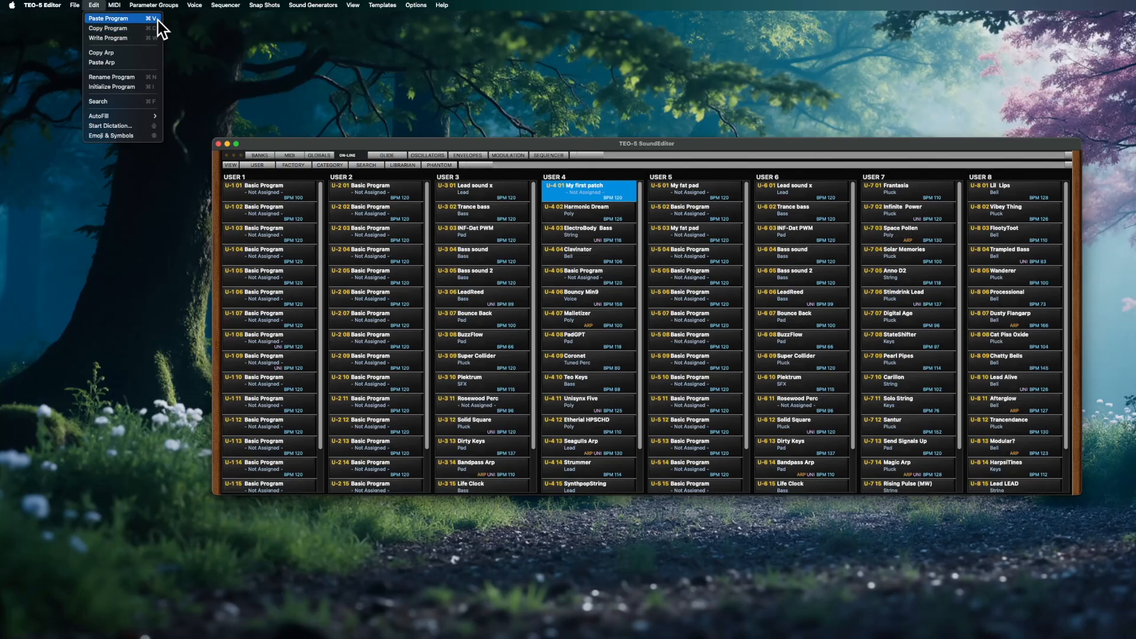
right_click(618, 187)
click(641, 192)
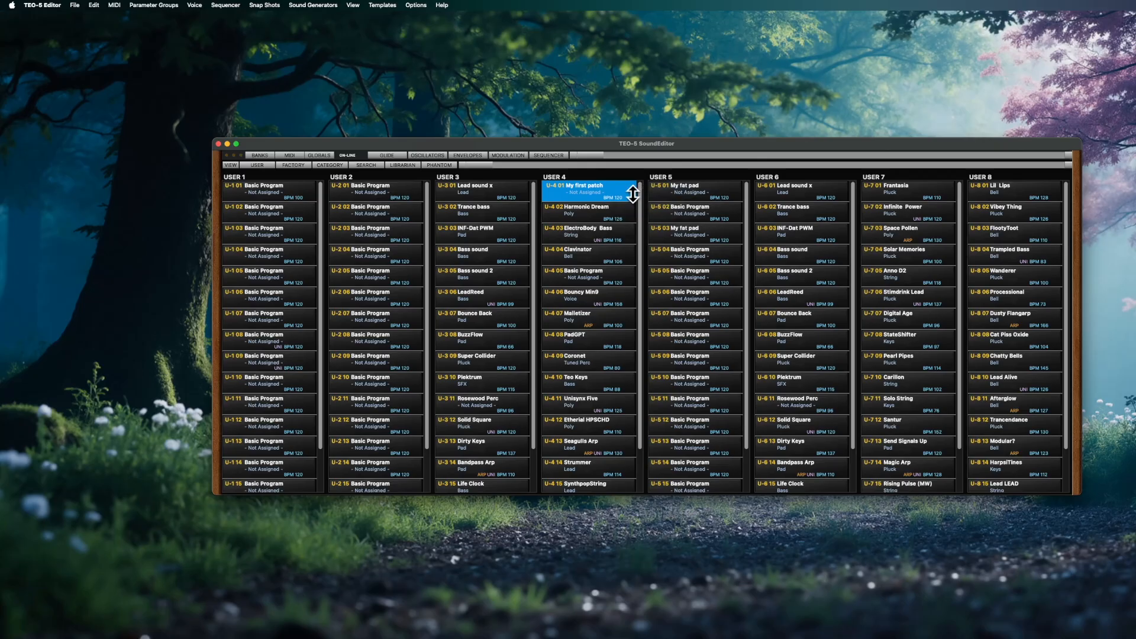
Swap My first patch in slot U-4 01 with Clavinator in slot U-4 04, and swap them back
drag(617, 230, 609, 255)
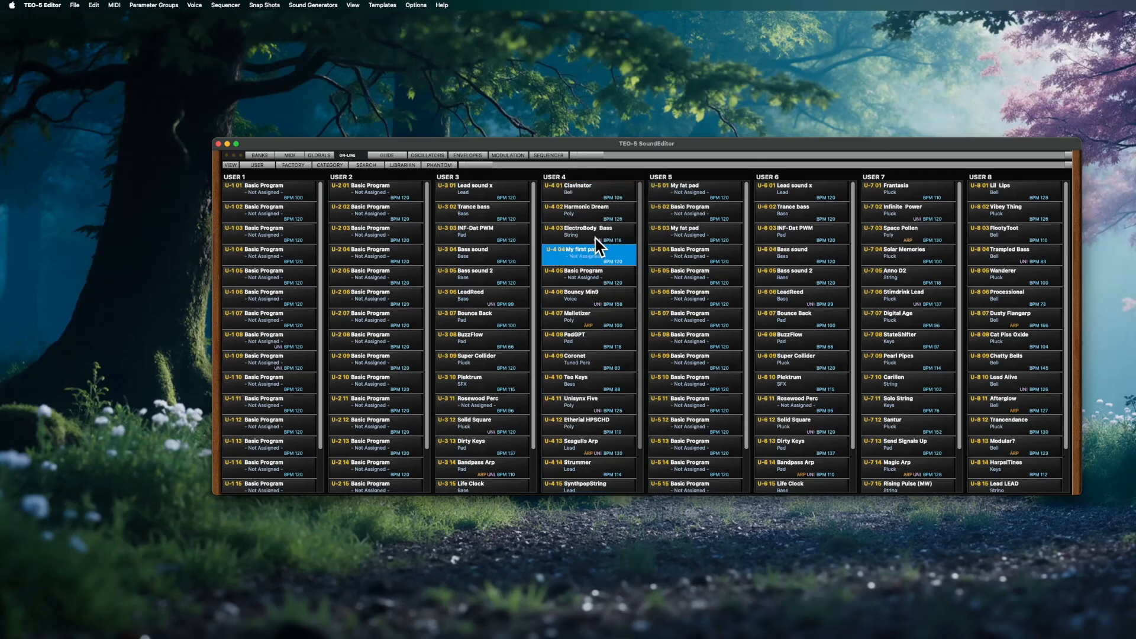
double_click(587, 256)
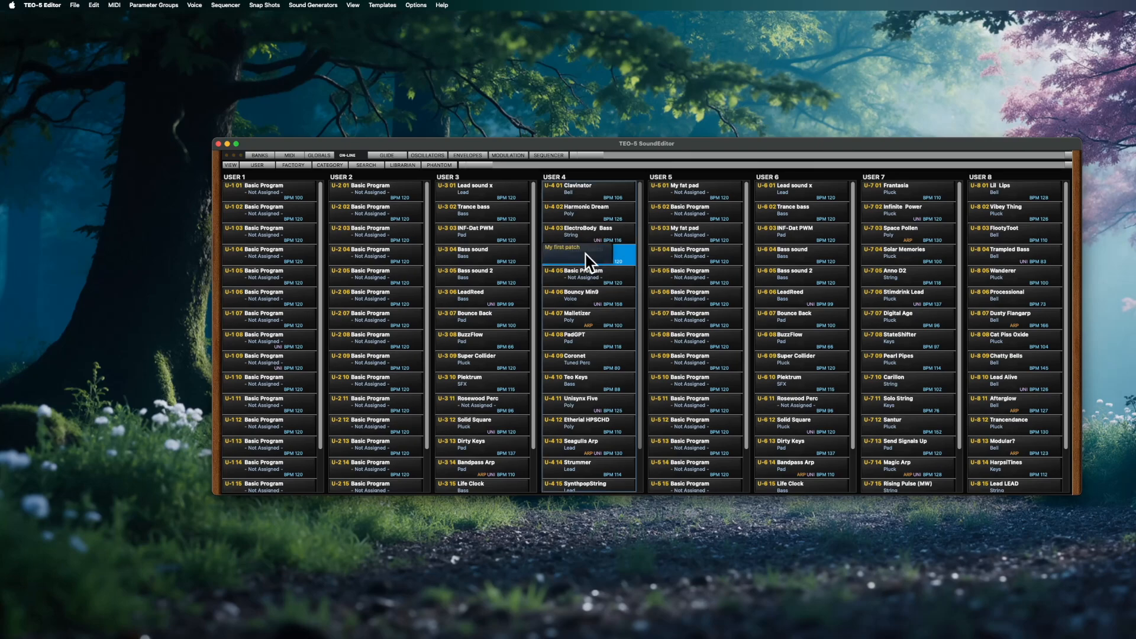
drag(603, 265, 603, 198)
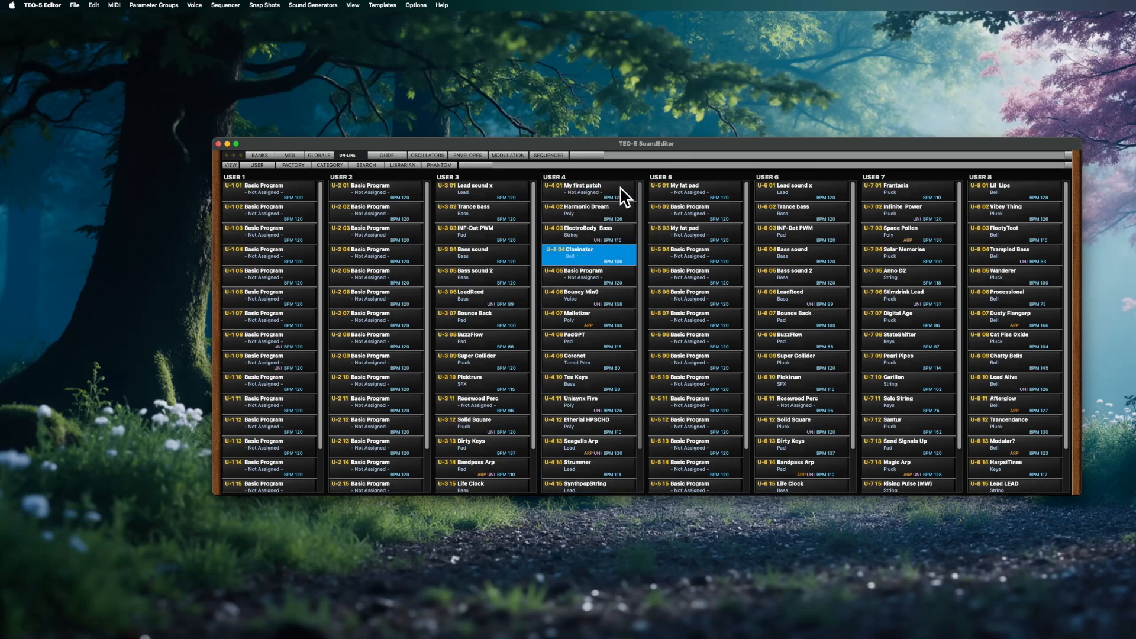
Copy My first patch from slot U-4 01 and write the copy over Clavinator in slot U-4 04
click(611, 195)
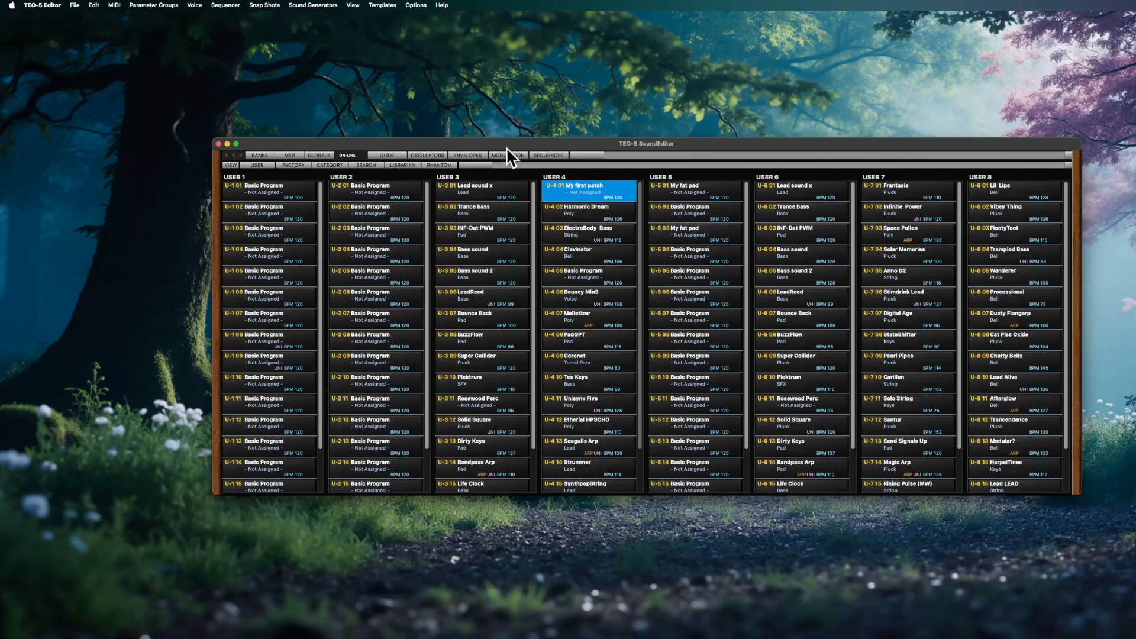
click(94, 5)
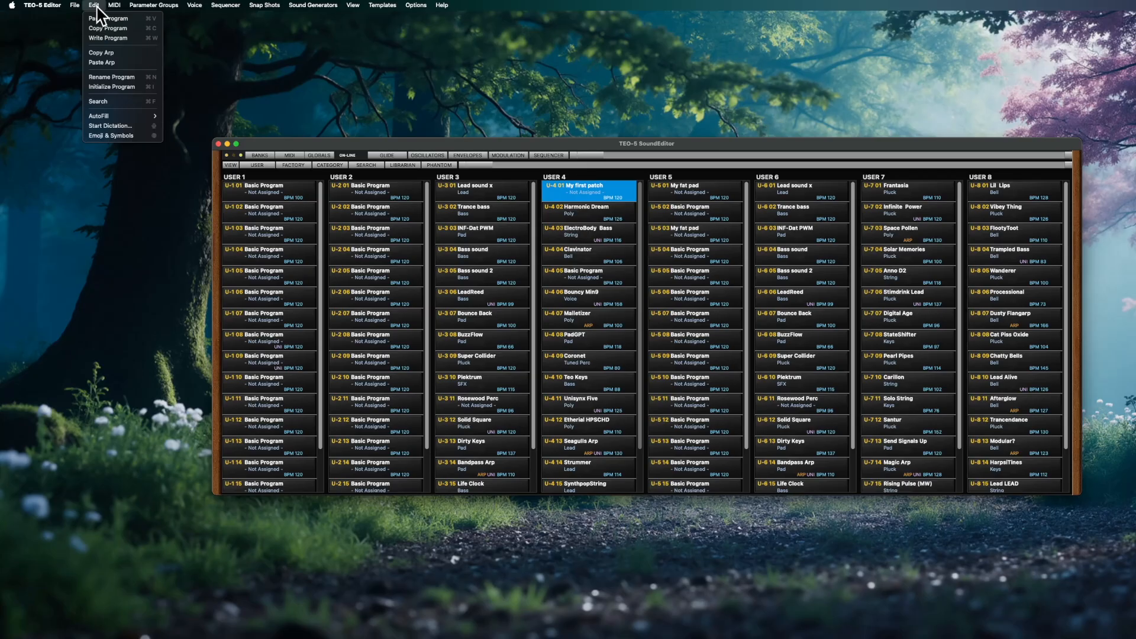
click(127, 29)
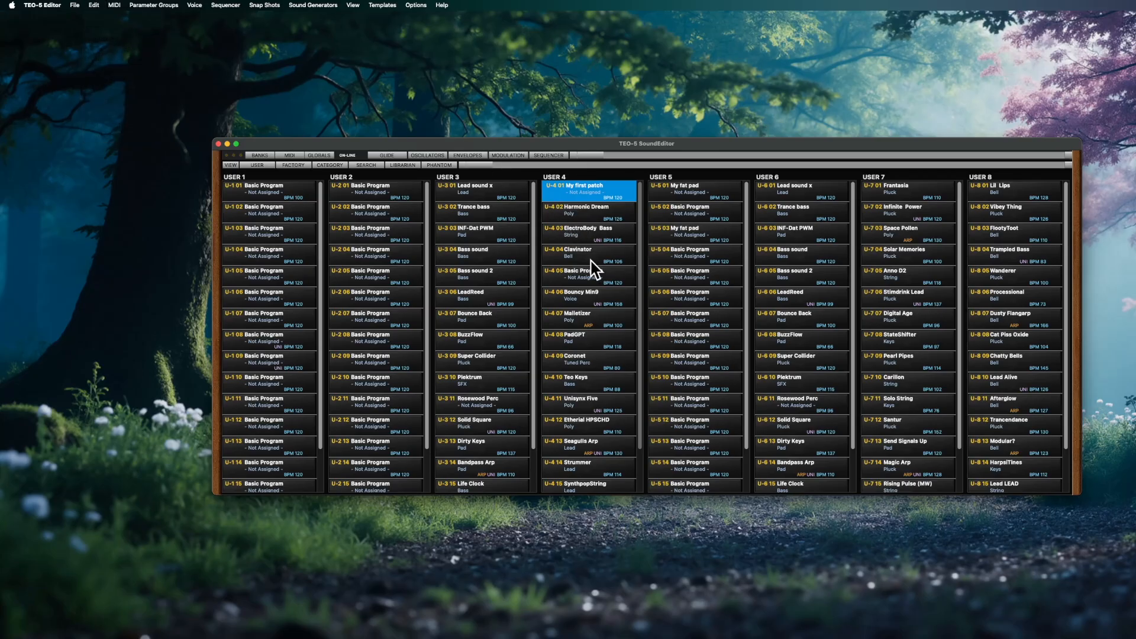
click(613, 261)
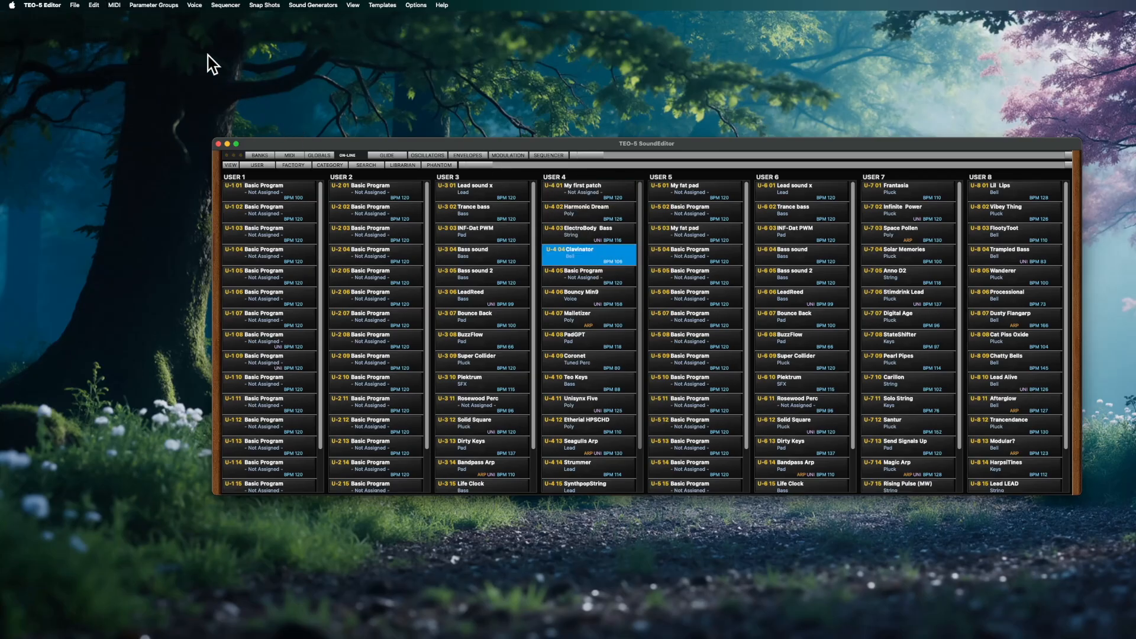
click(95, 5)
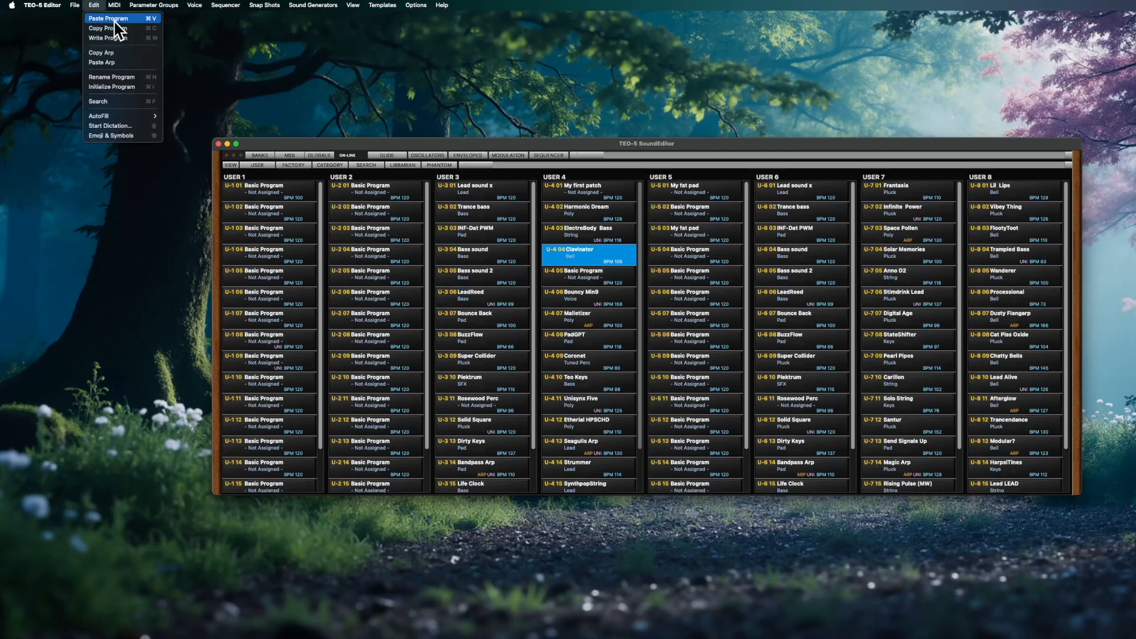
click(112, 37)
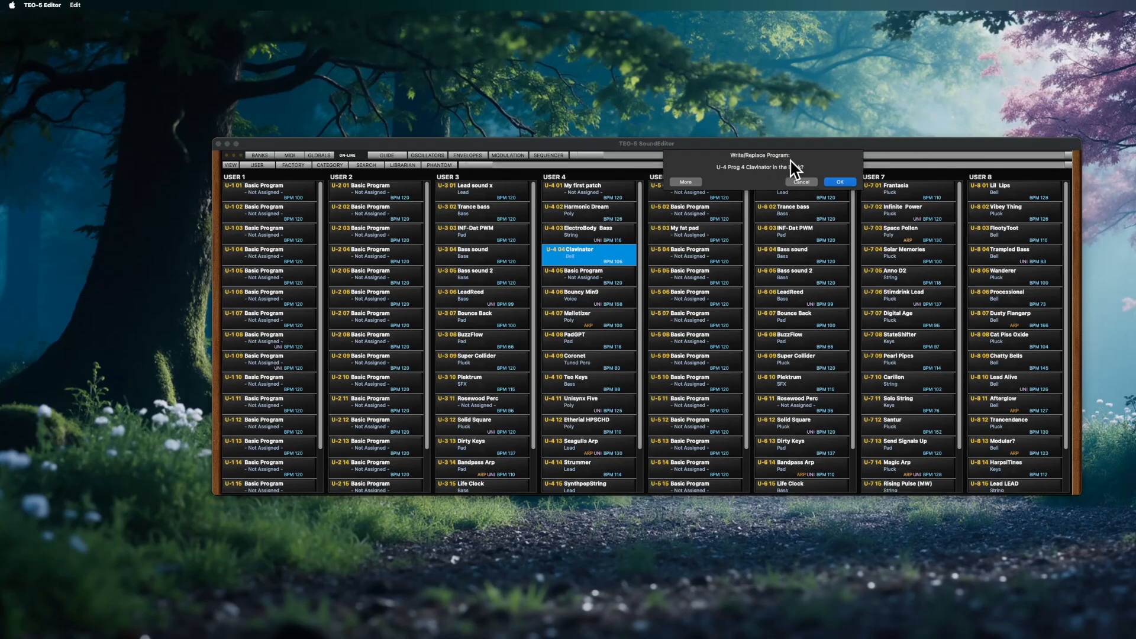
click(839, 183)
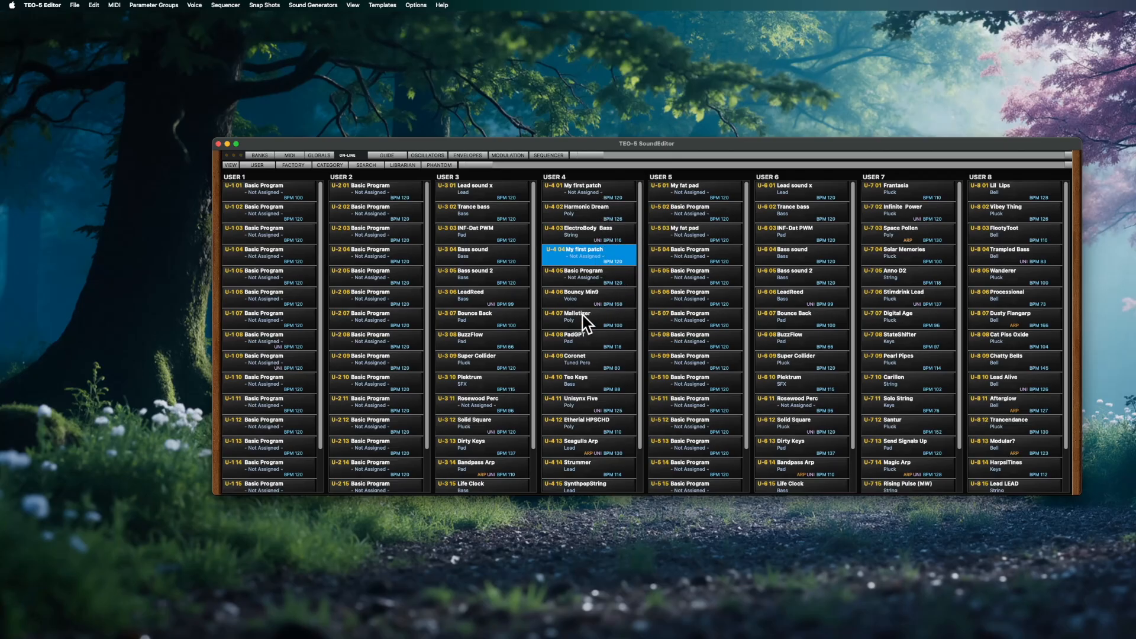
Swap Malletizer from slot U-4 07 into U-4 01, and swap it with the Basic Program in slot U-2 01
click(600, 319)
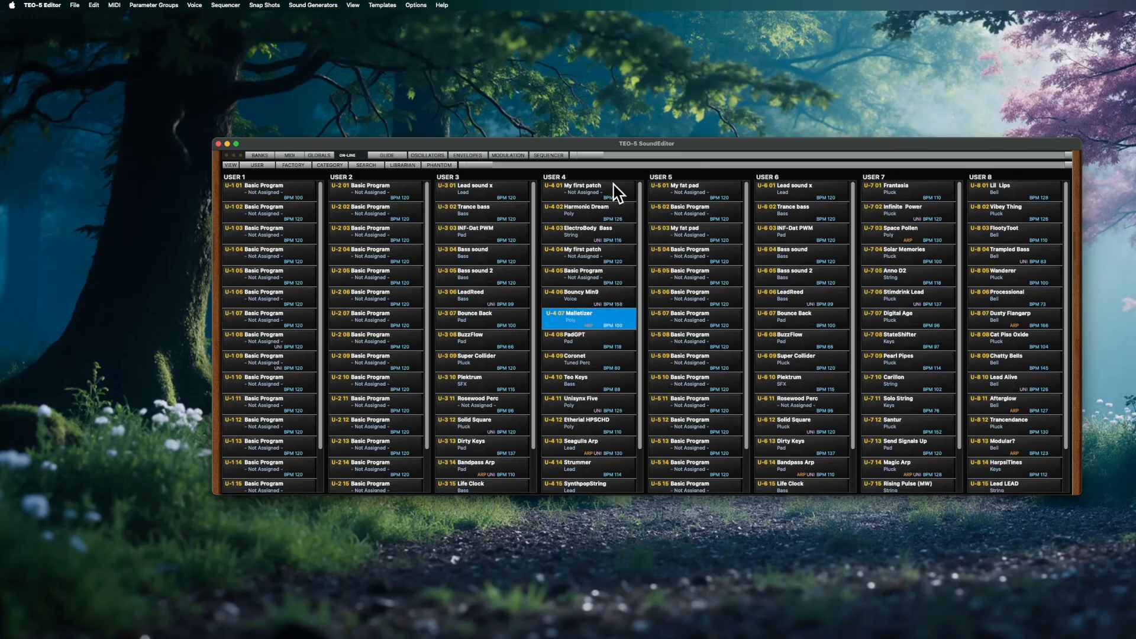
drag(614, 308, 612, 190)
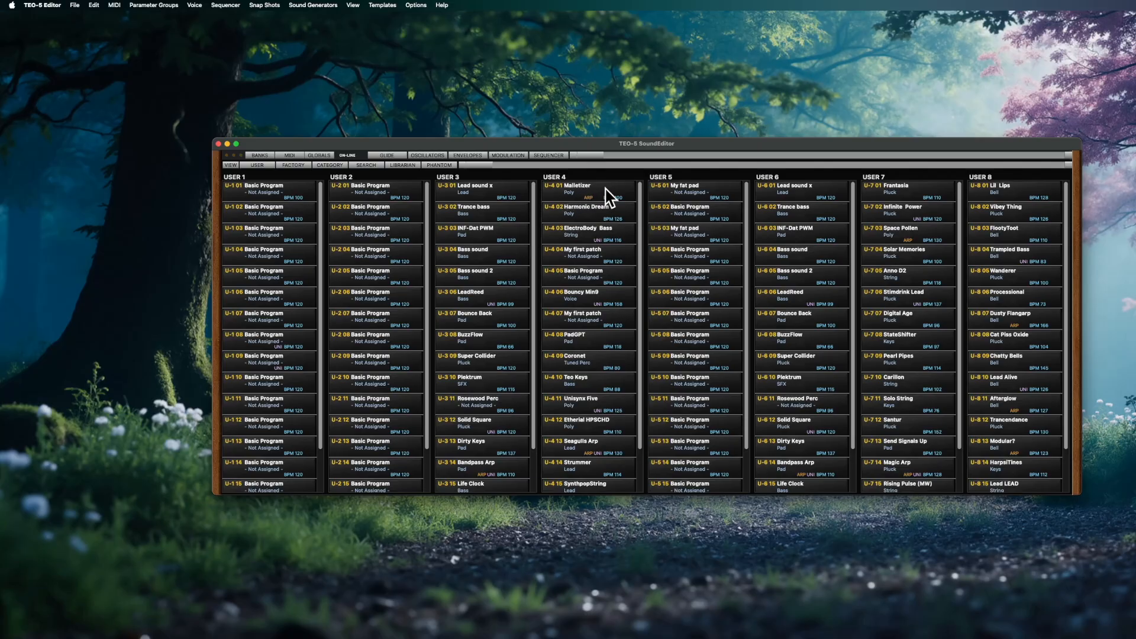
drag(602, 190, 386, 197)
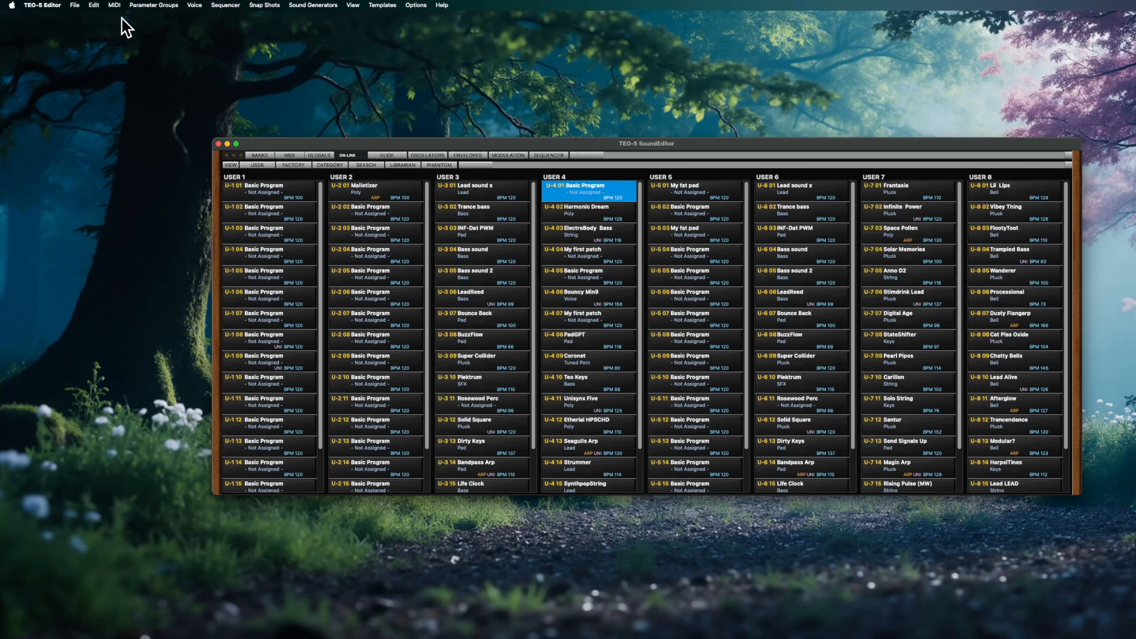
click(94, 5)
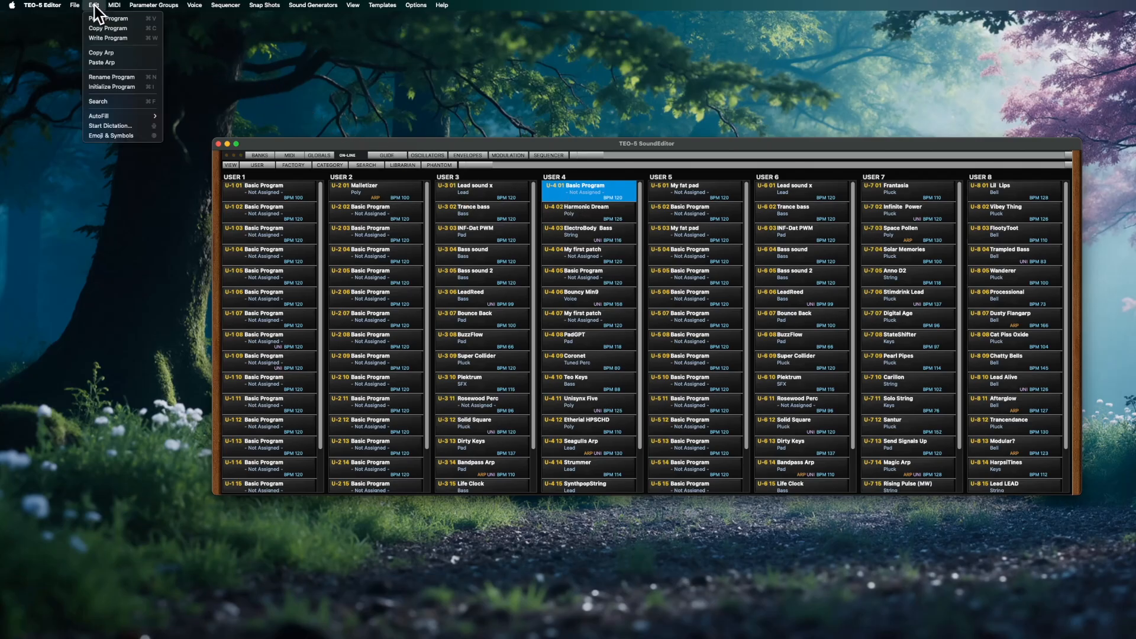
click(352, 140)
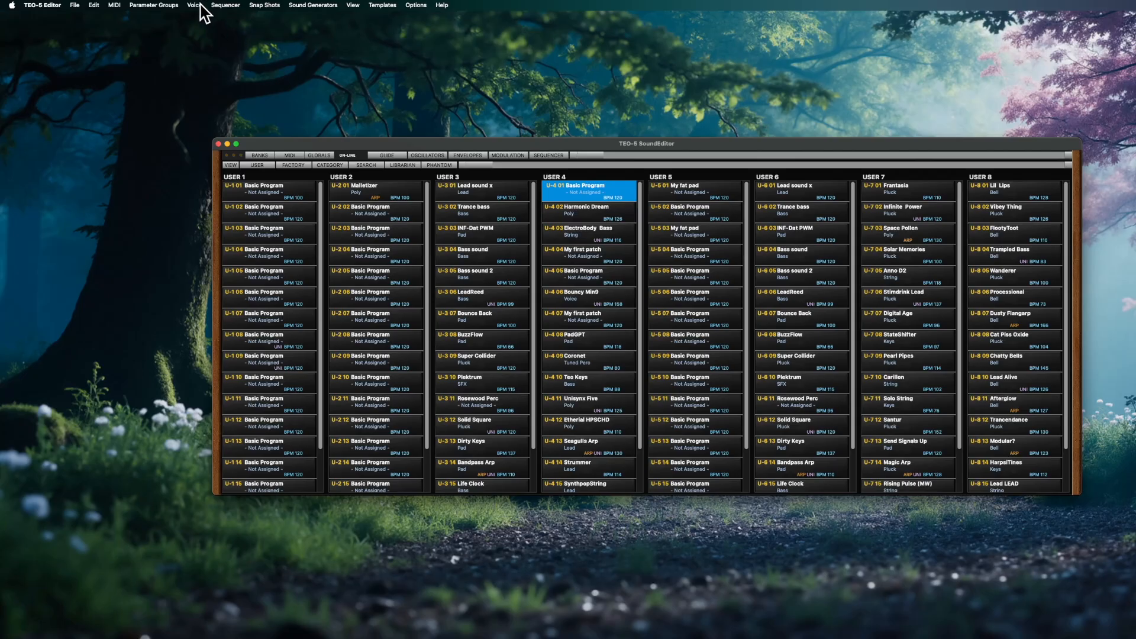
click(170, 5)
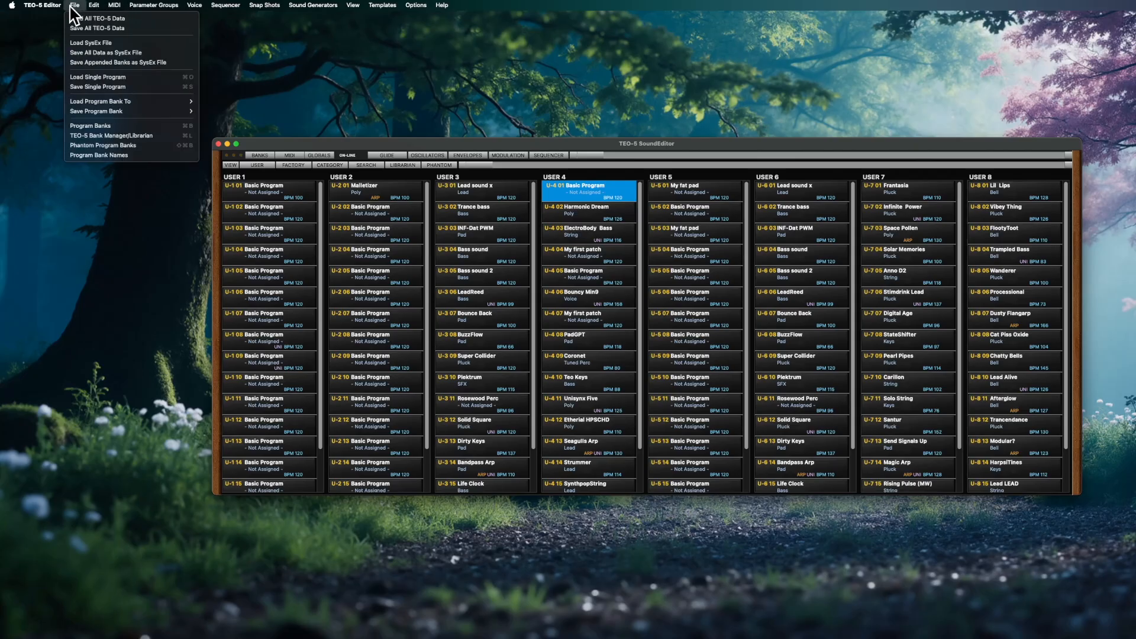
Open the program bank names list in an enlarged window and list the names of banks U-1, U-2 and U-3, followed by all user banks
click(99, 155)
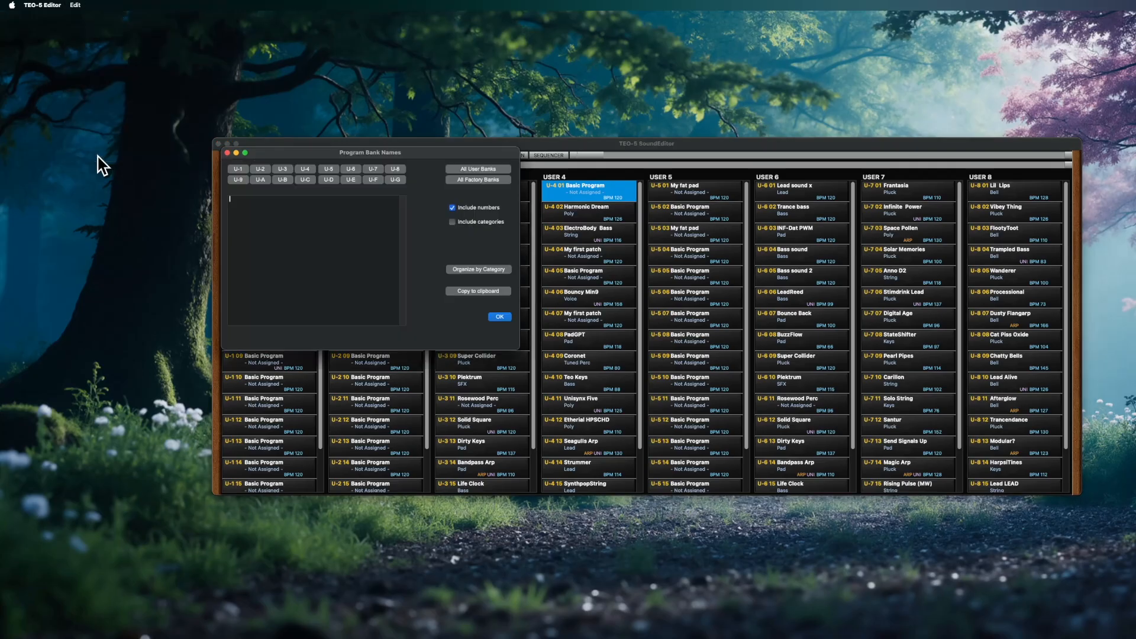
drag(306, 160, 349, 97)
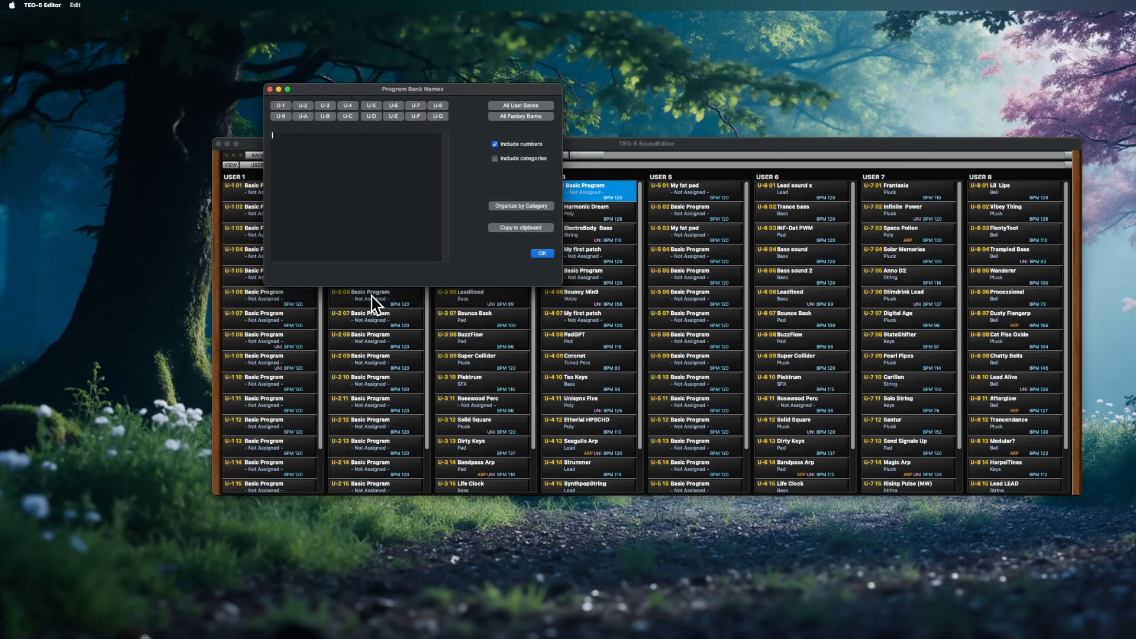
drag(373, 287, 345, 471)
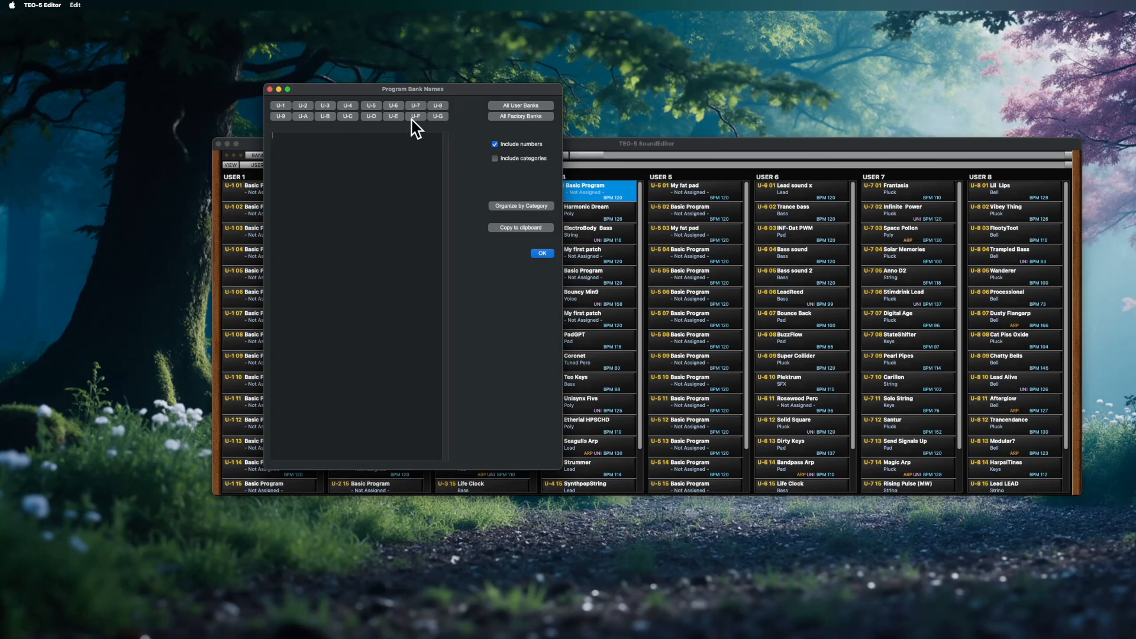
click(281, 106)
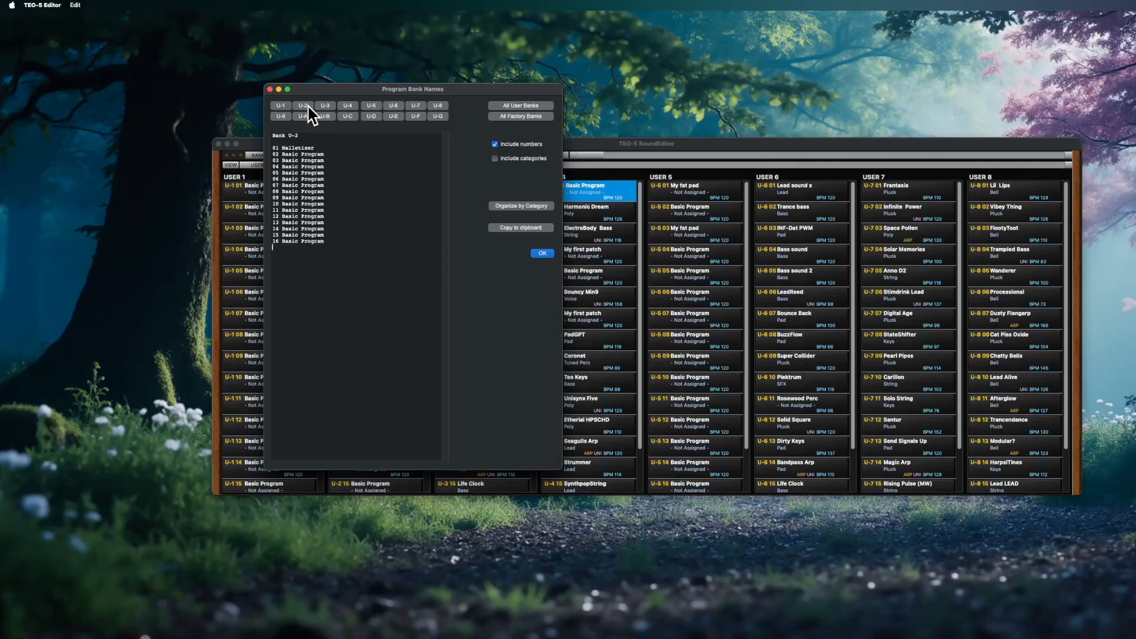
click(324, 107)
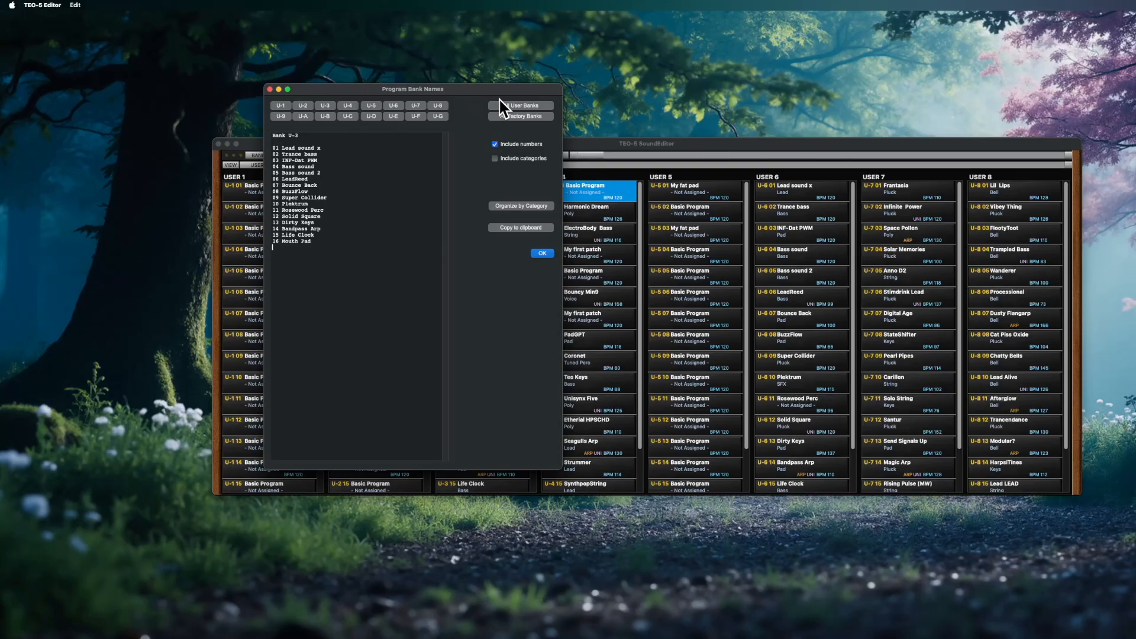
click(524, 105)
mouse_move(446, 162)
mouse_down()
mouse_move(441, 287)
mouse_move(442, 157)
mouse_up()
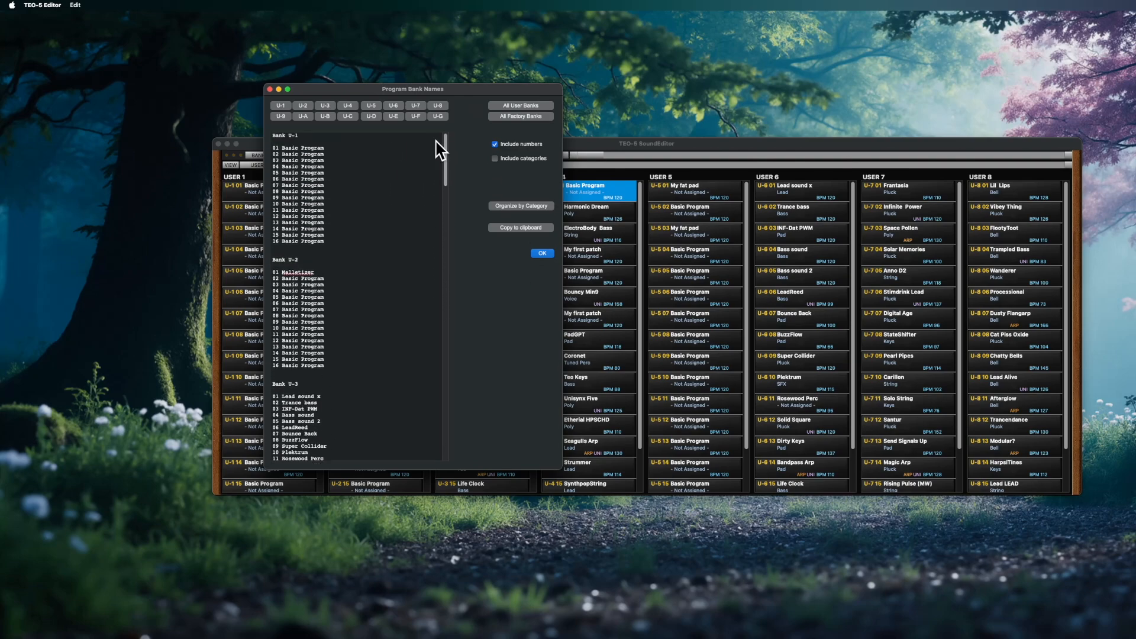
List all user banks with categories included, followed by all factory banks, and close the names list
click(495, 159)
drag(446, 167, 456, 114)
click(525, 105)
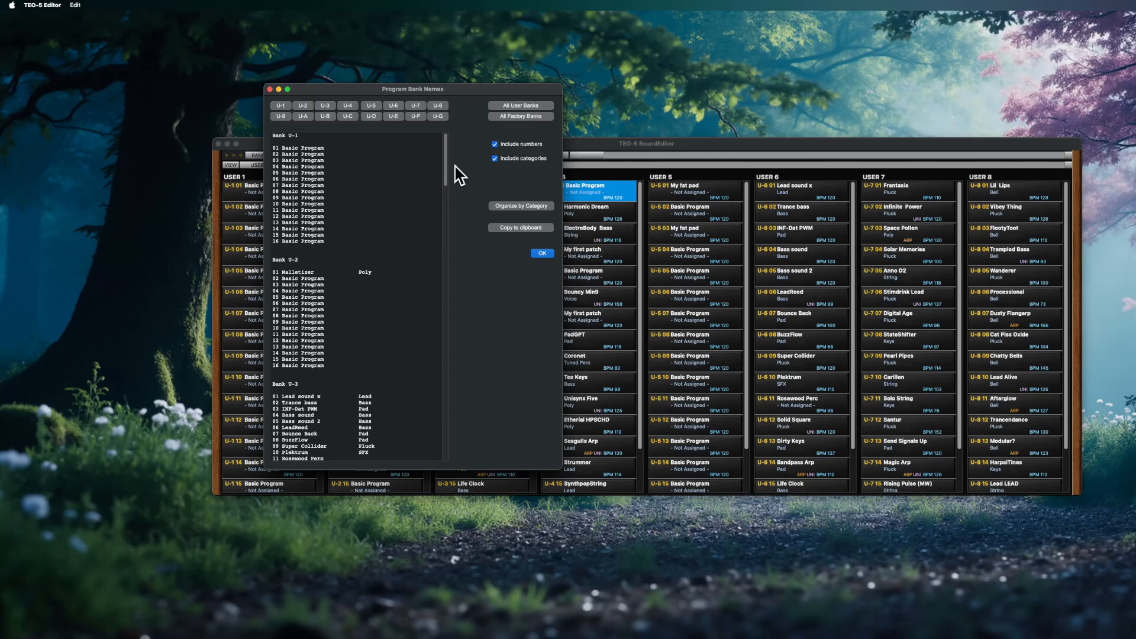
drag(450, 166, 446, 197)
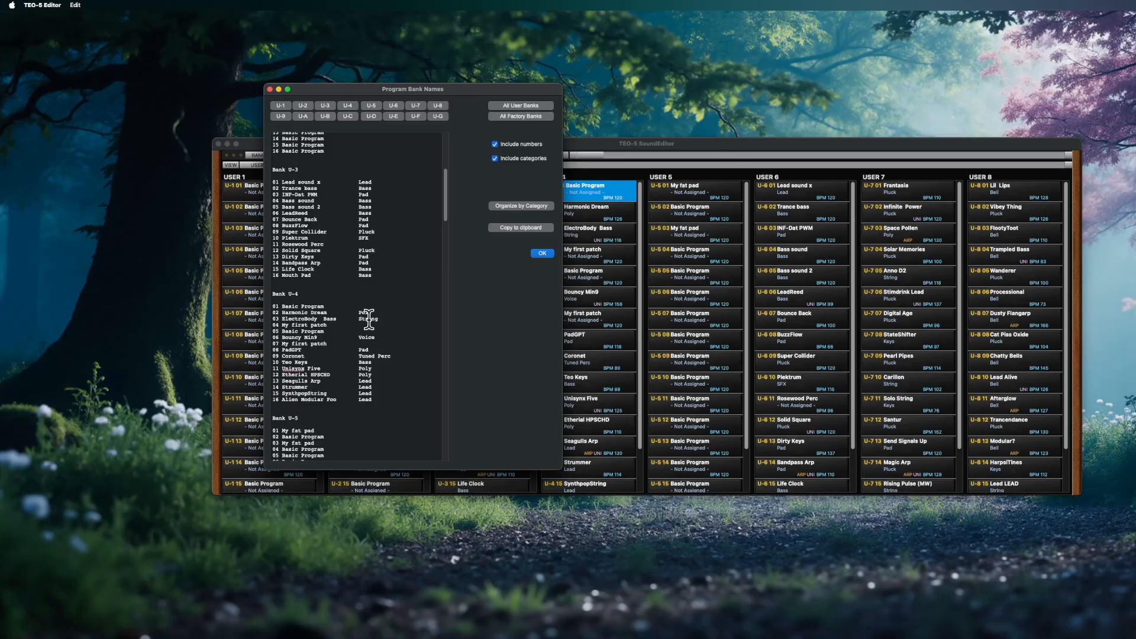
drag(446, 203, 455, 309)
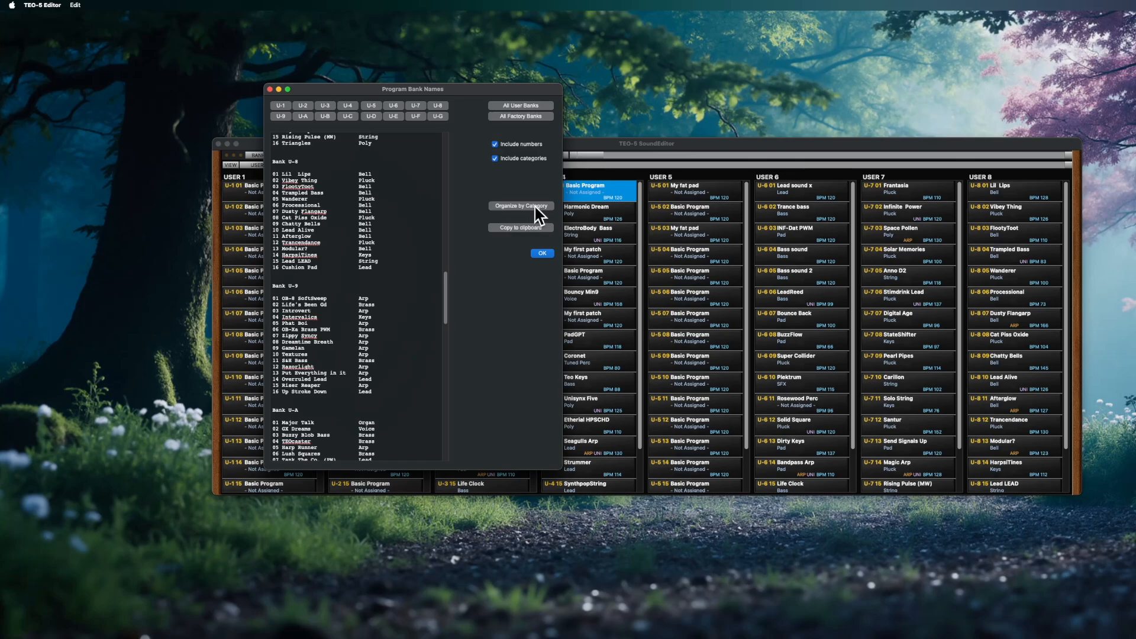
drag(446, 304, 464, 165)
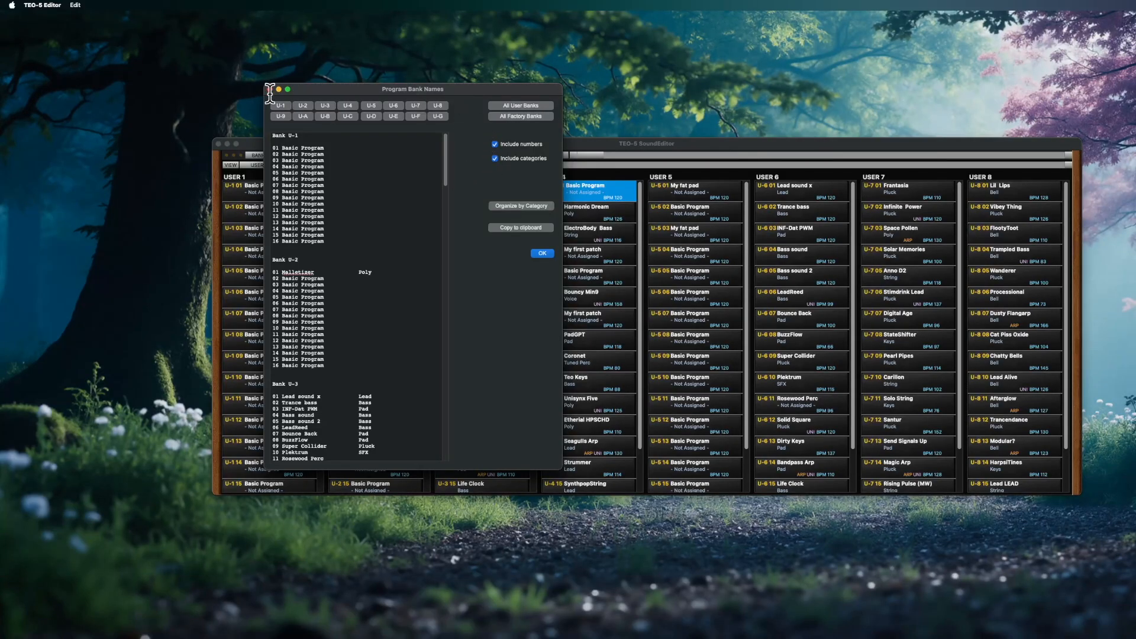
click(519, 116)
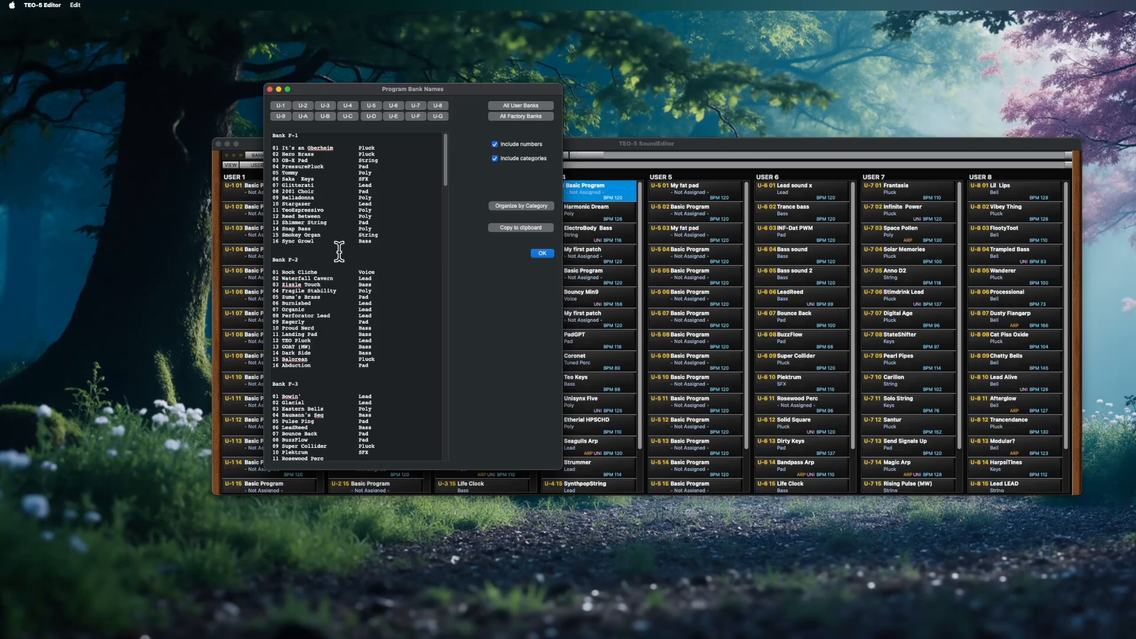
click(270, 89)
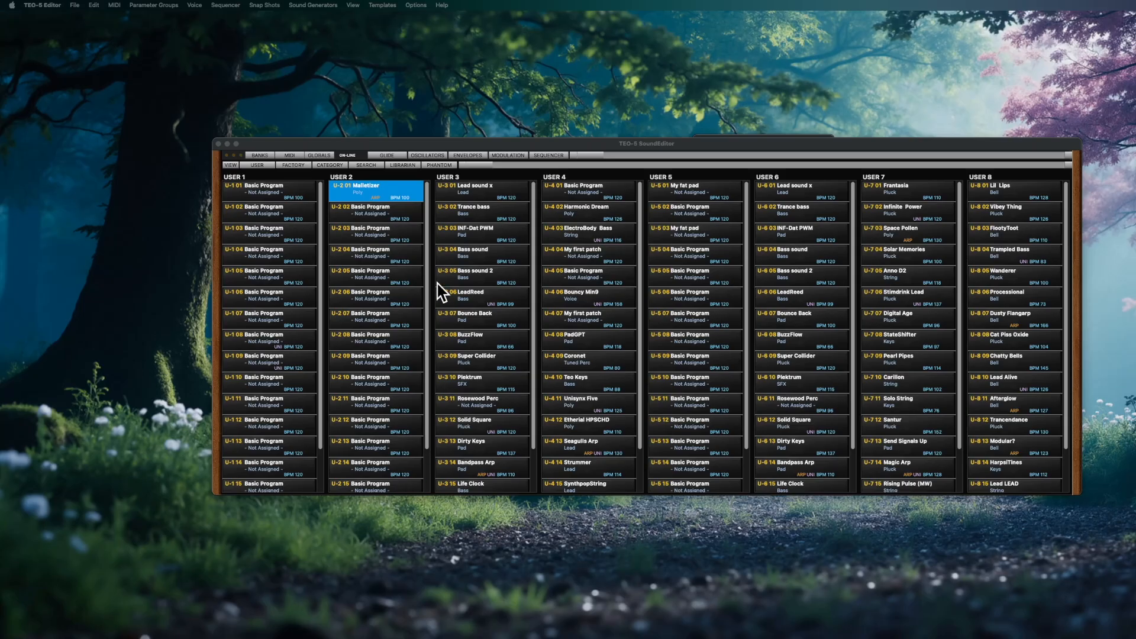
Open the librarian and start a new empty library without saving changes to the existing one
click(400, 166)
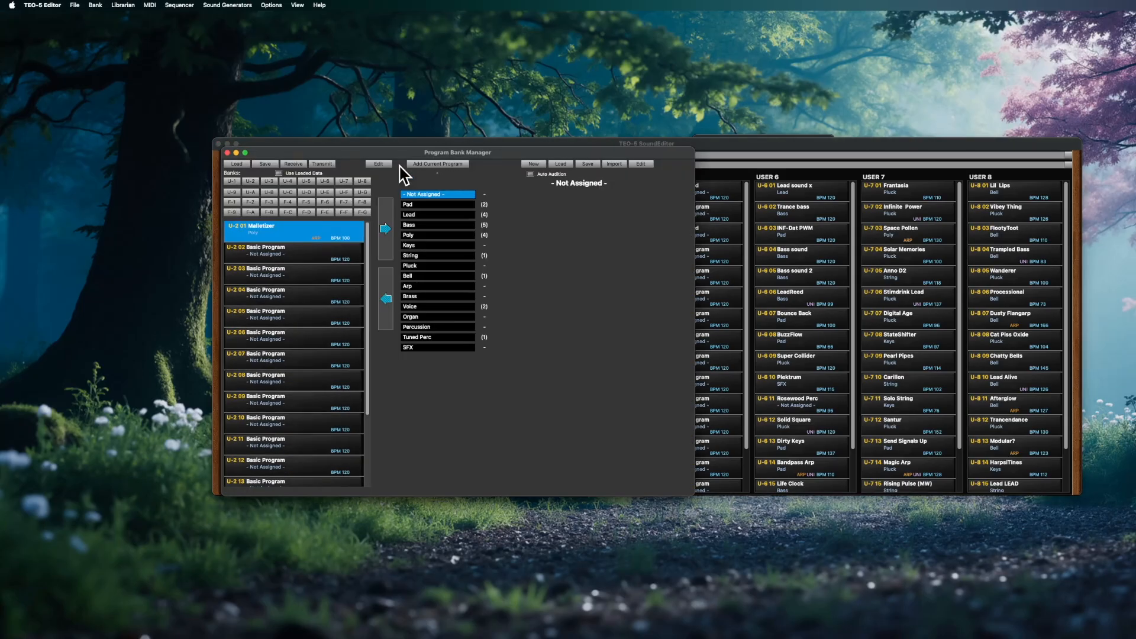
drag(408, 153, 593, 94)
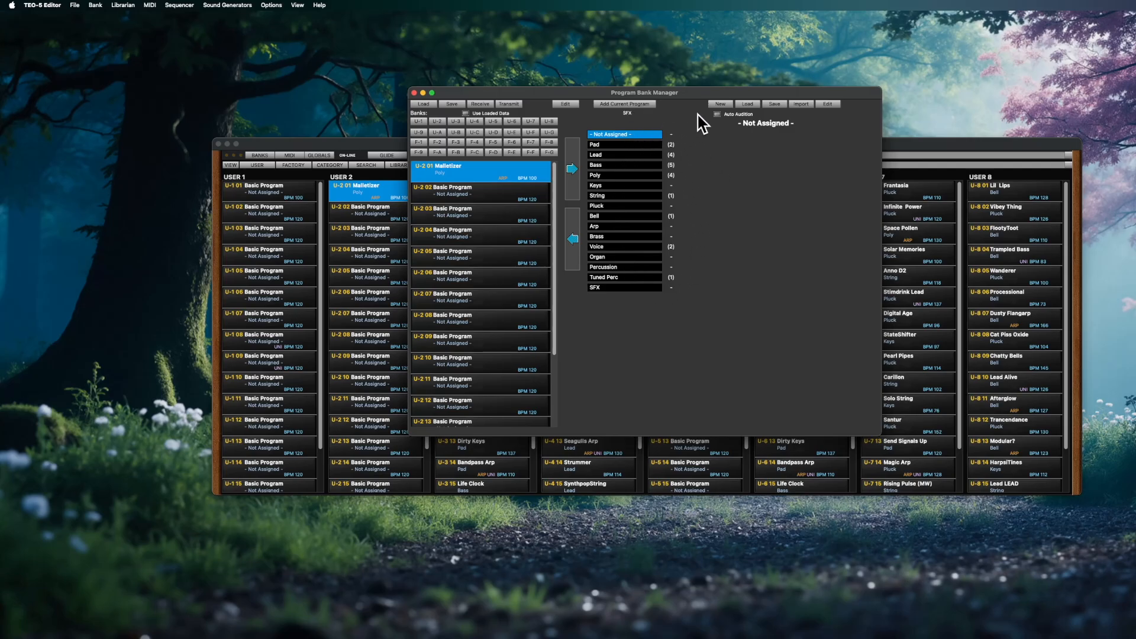
click(718, 104)
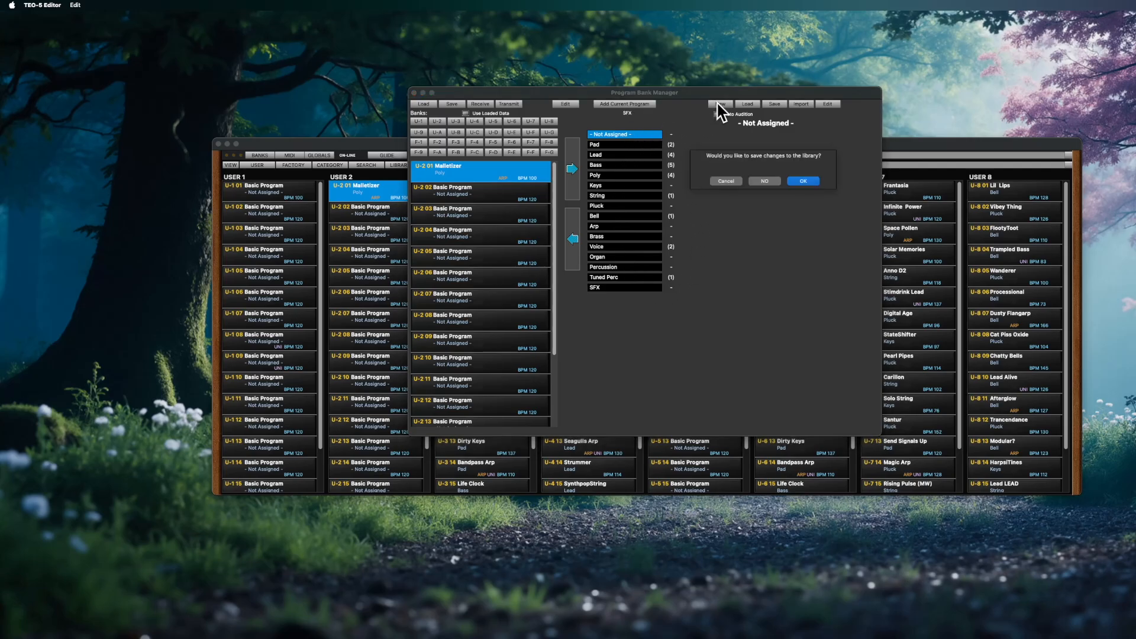
click(765, 181)
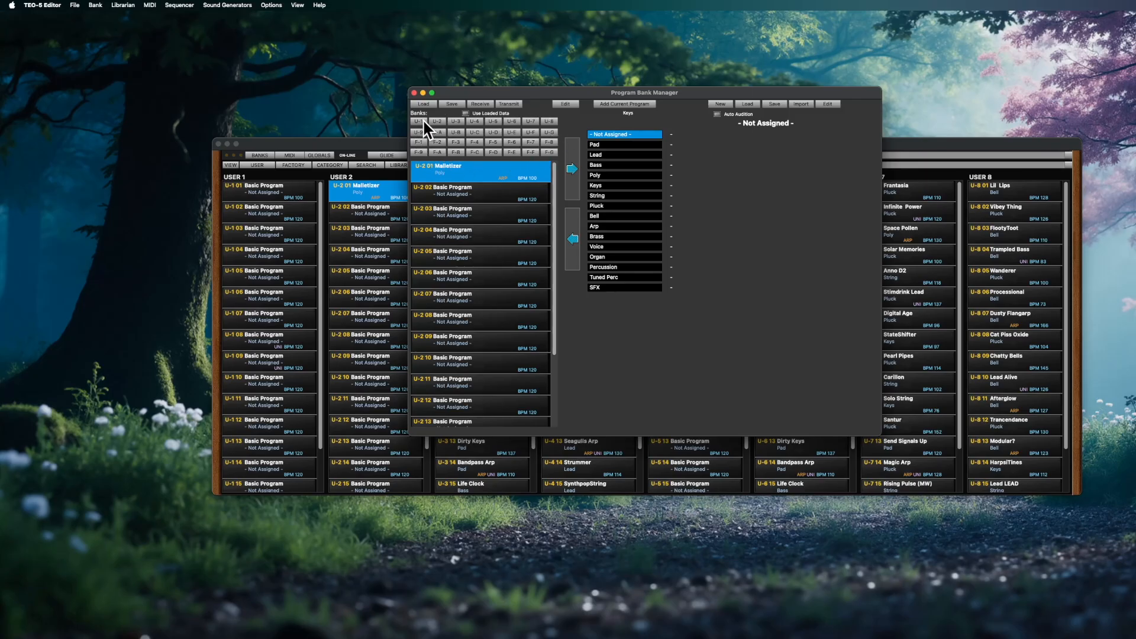
Add all programs of bank U-3, from Lead sound x to Mouth Pad, to the library, sorted into their corresponding categories
click(455, 121)
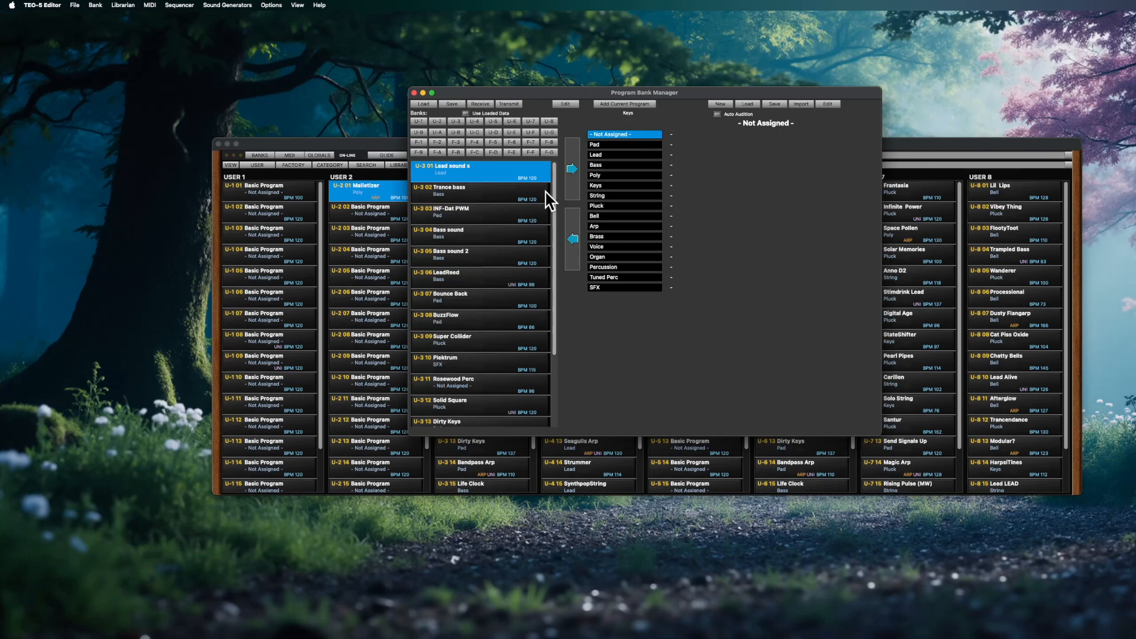
drag(553, 196, 548, 301)
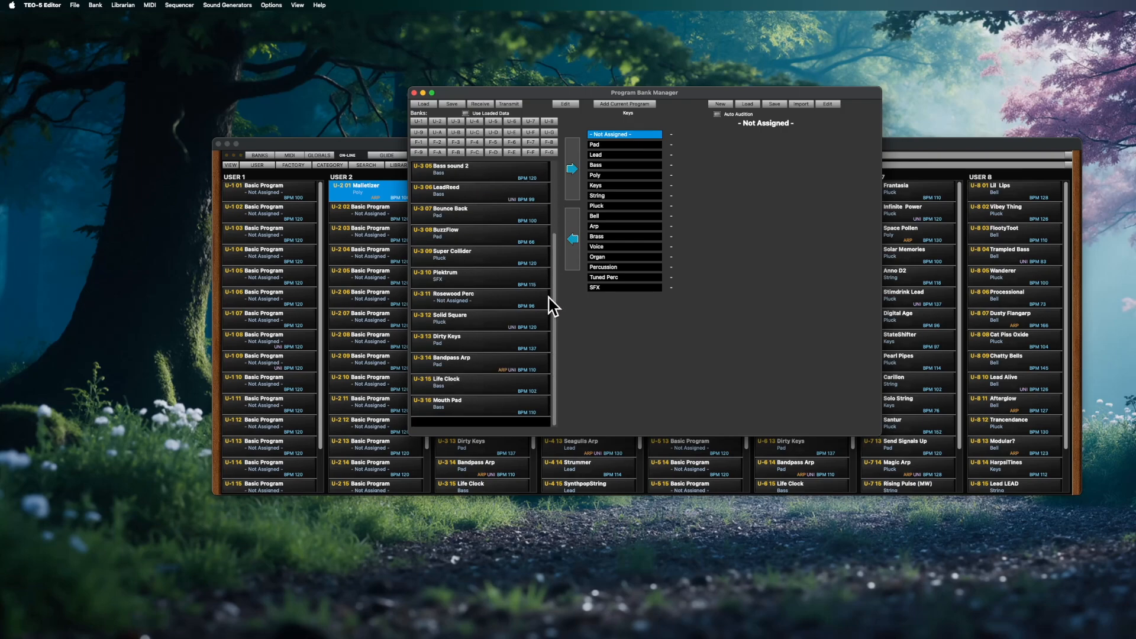
shift+click(493, 414)
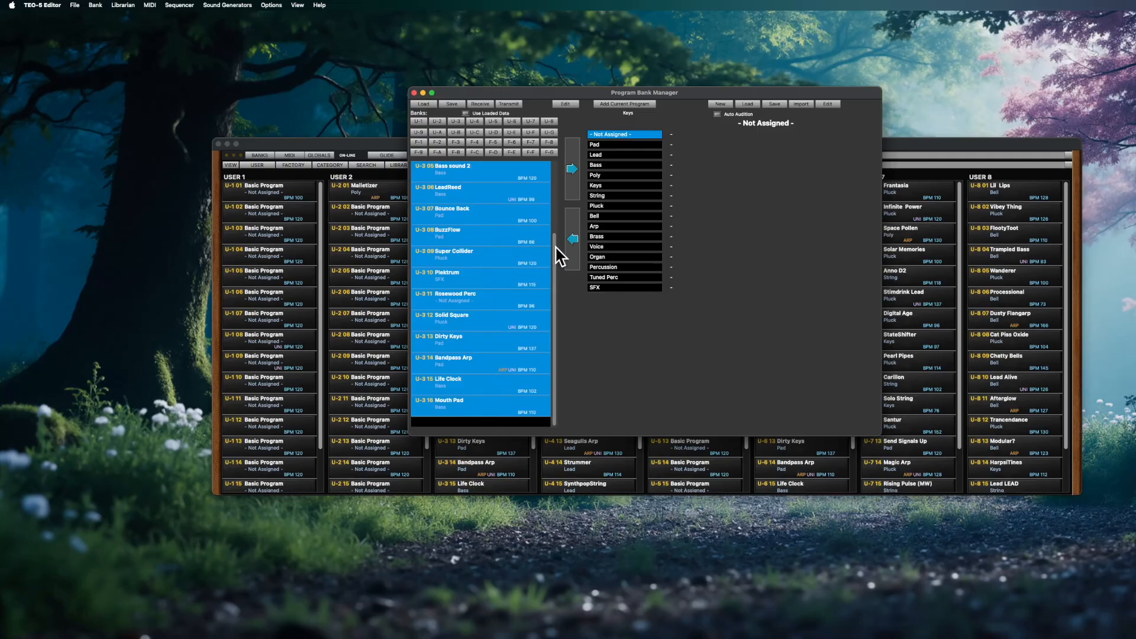
drag(556, 248, 556, 169)
click(507, 171)
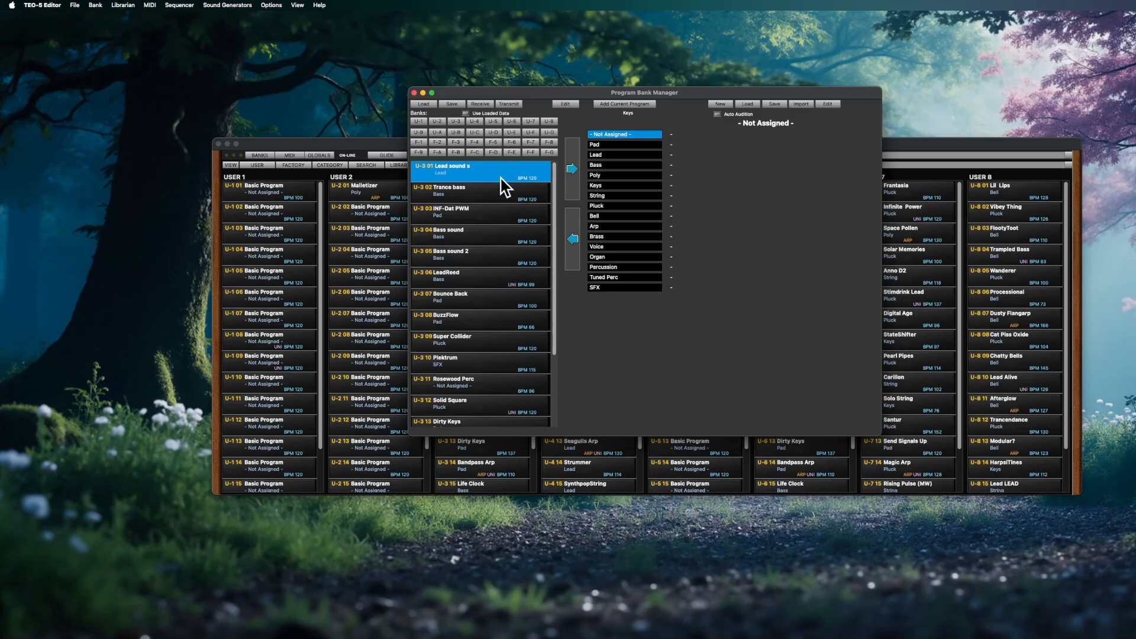
scroll(533, 255, down, 5)
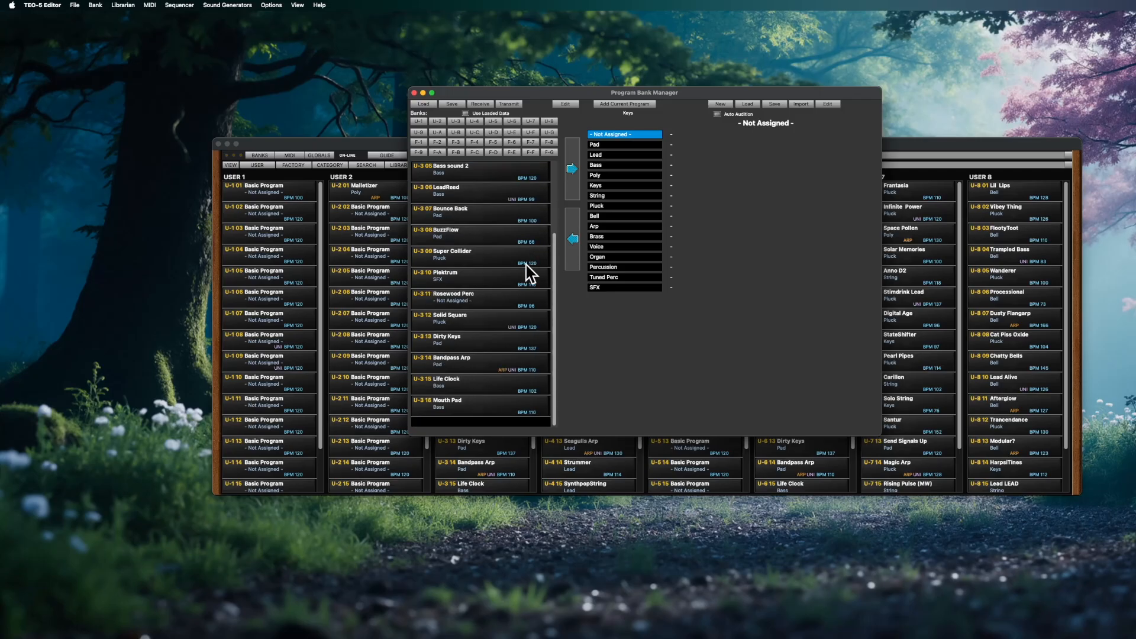
shift+click(474, 407)
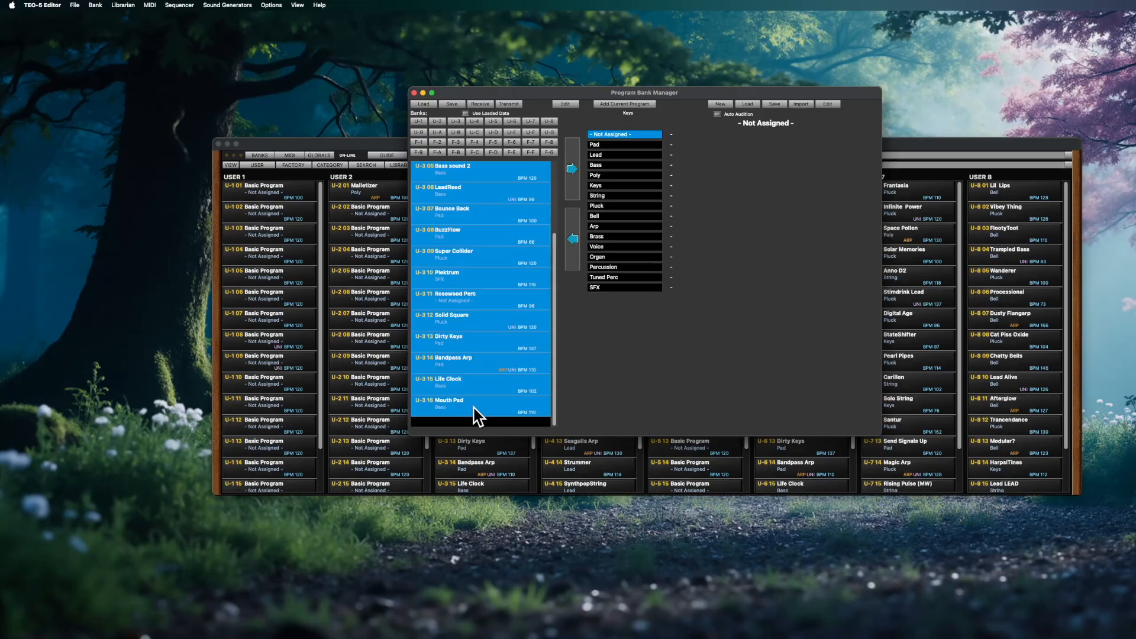
scroll(523, 286, up, 4)
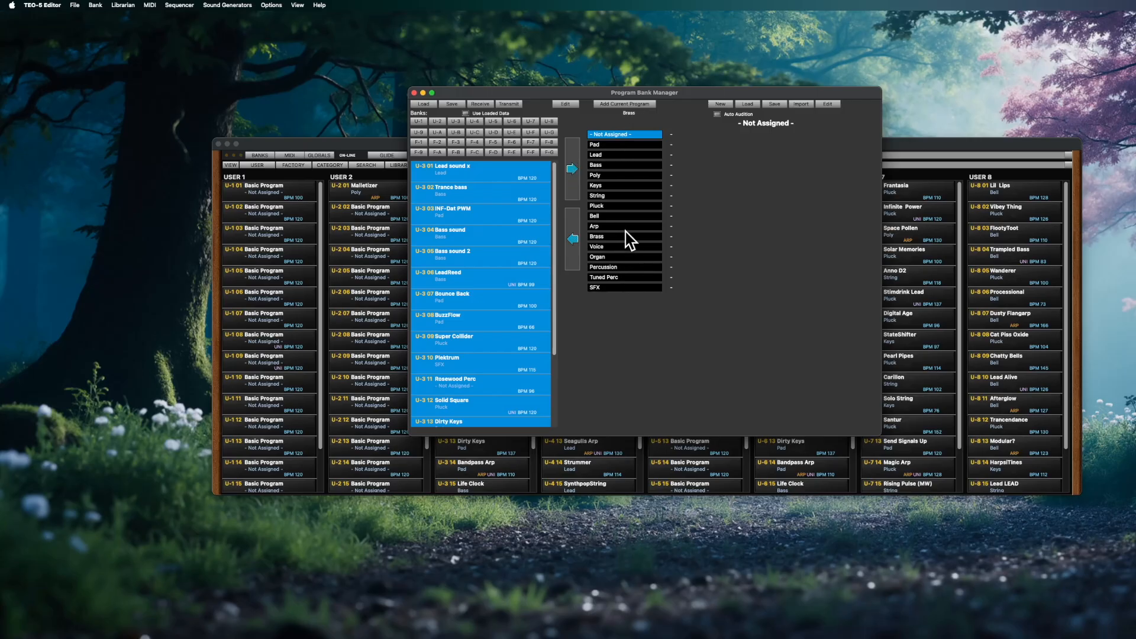
click(573, 181)
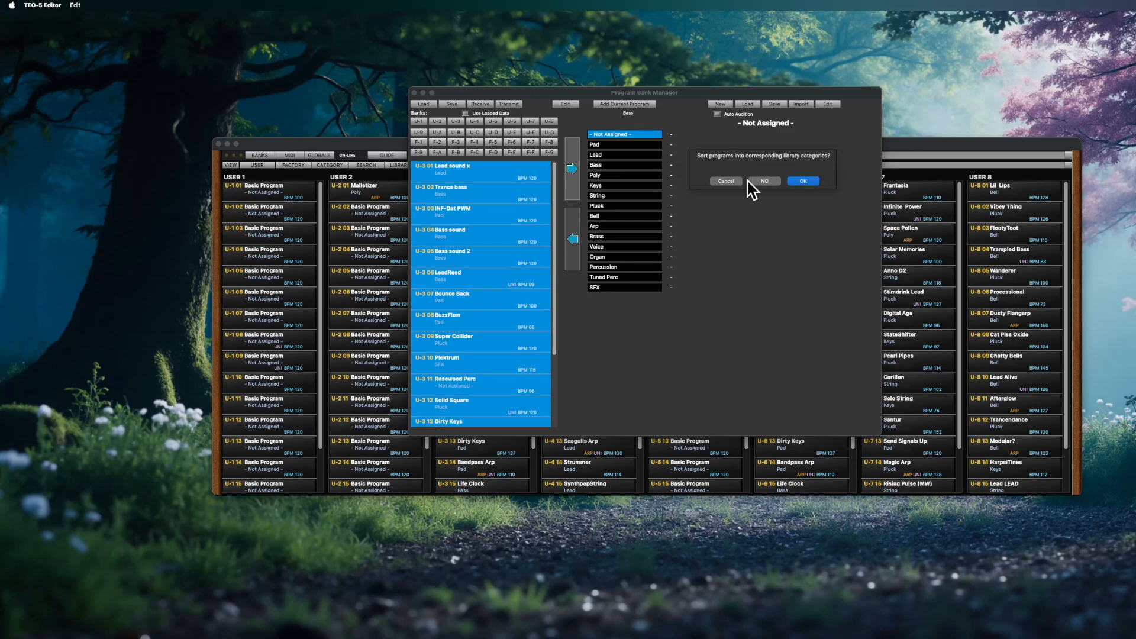
click(804, 181)
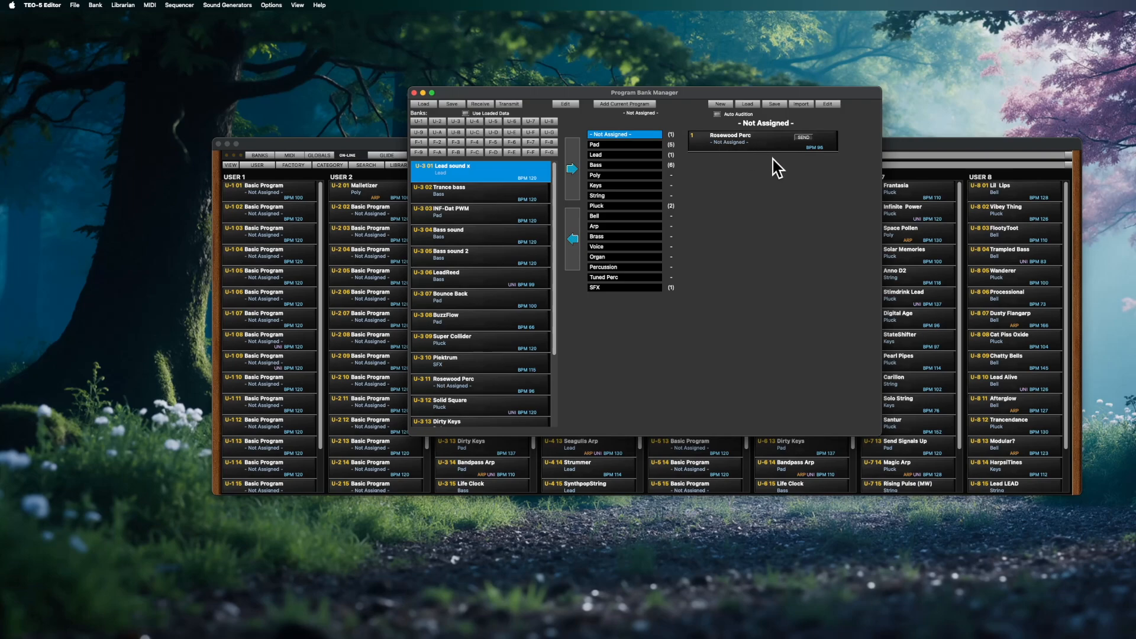
Send Rosewood Perc from the Not Assigned category and INF-Dat PWM from the Pad category to the synth
click(805, 139)
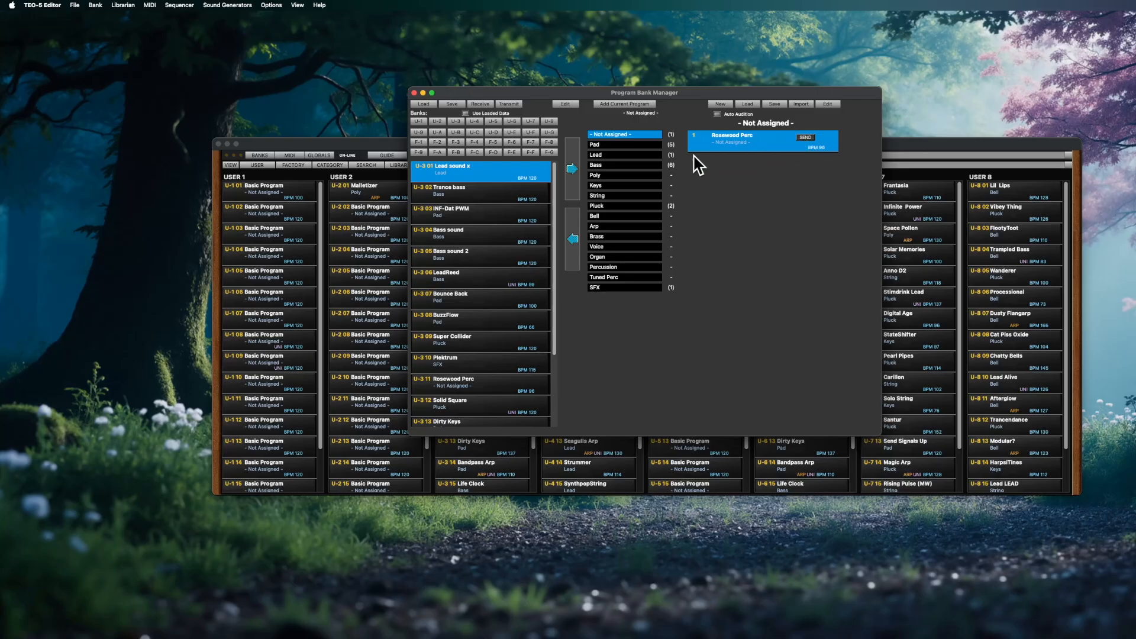
click(628, 145)
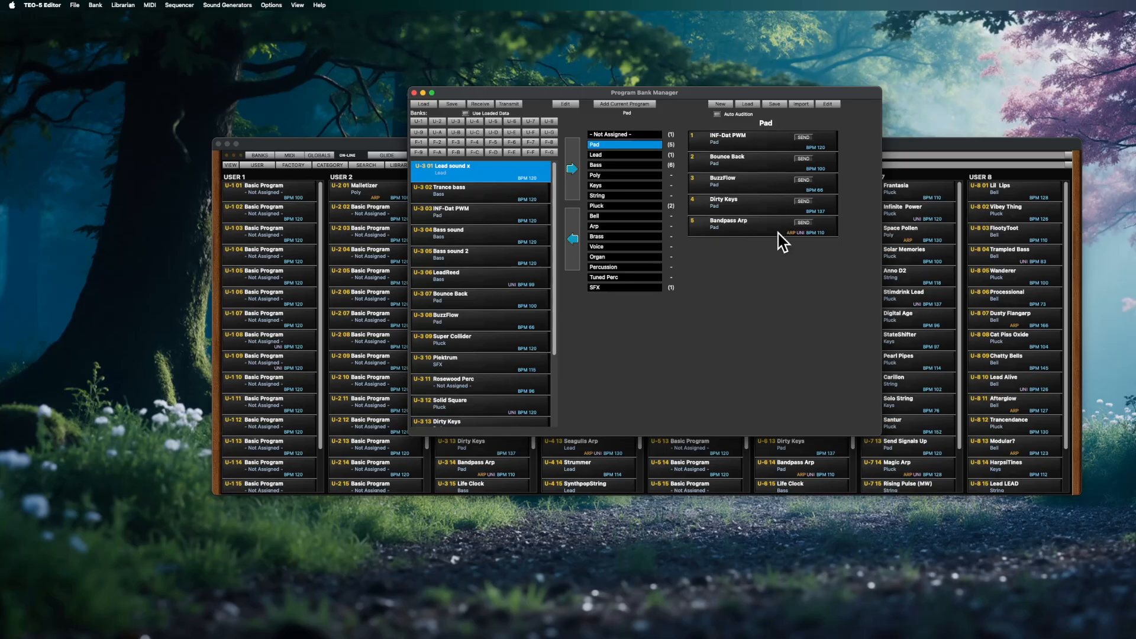
click(804, 140)
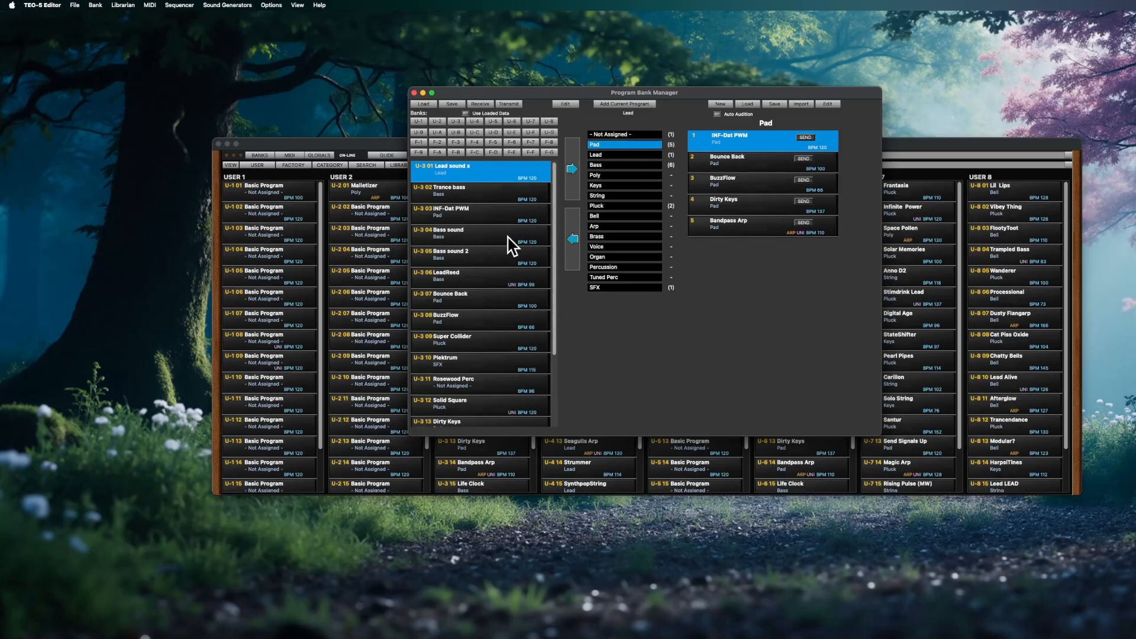
Add all programs of factory bank F-5, from Latenight 4am to Cinematique, to the library, sorted into their corresponding categories
click(495, 141)
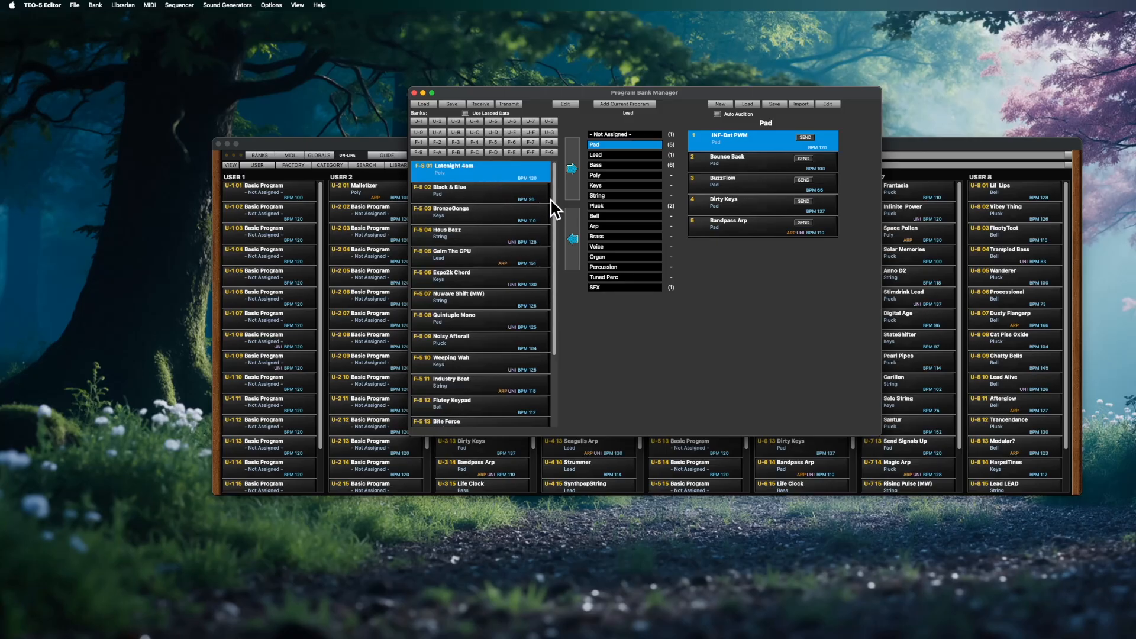
drag(553, 207, 556, 304)
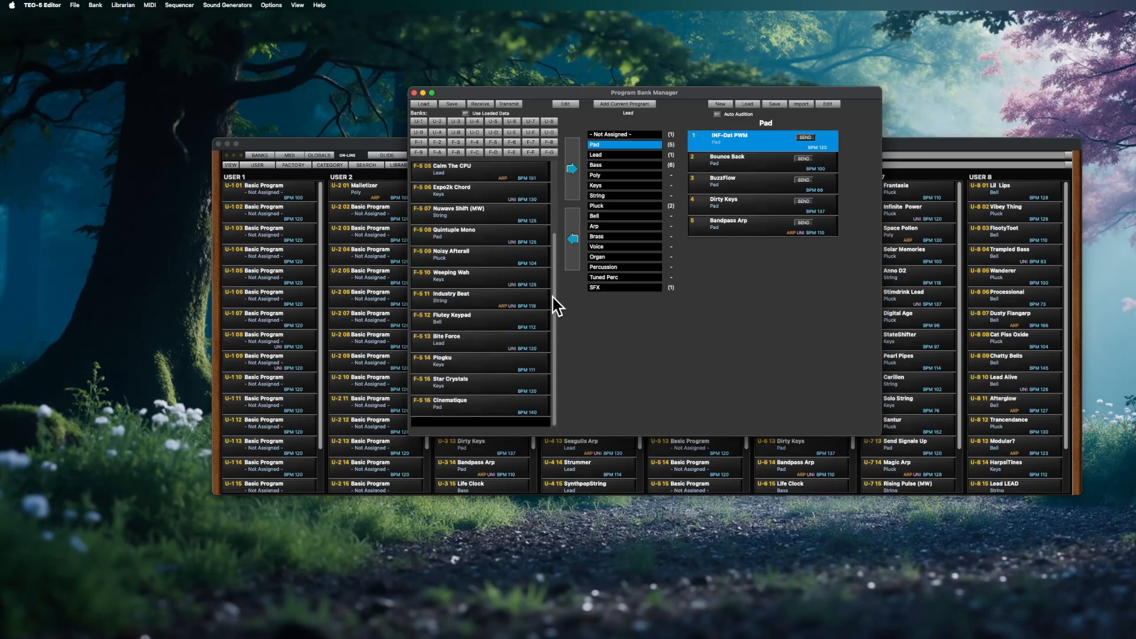
shift+click(467, 397)
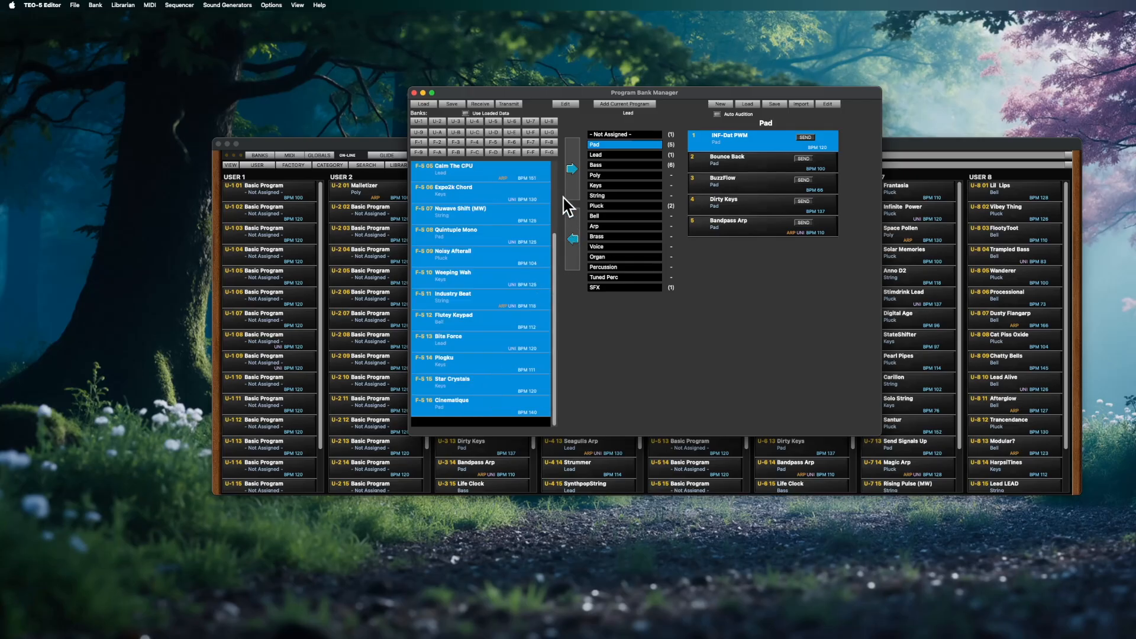
click(572, 172)
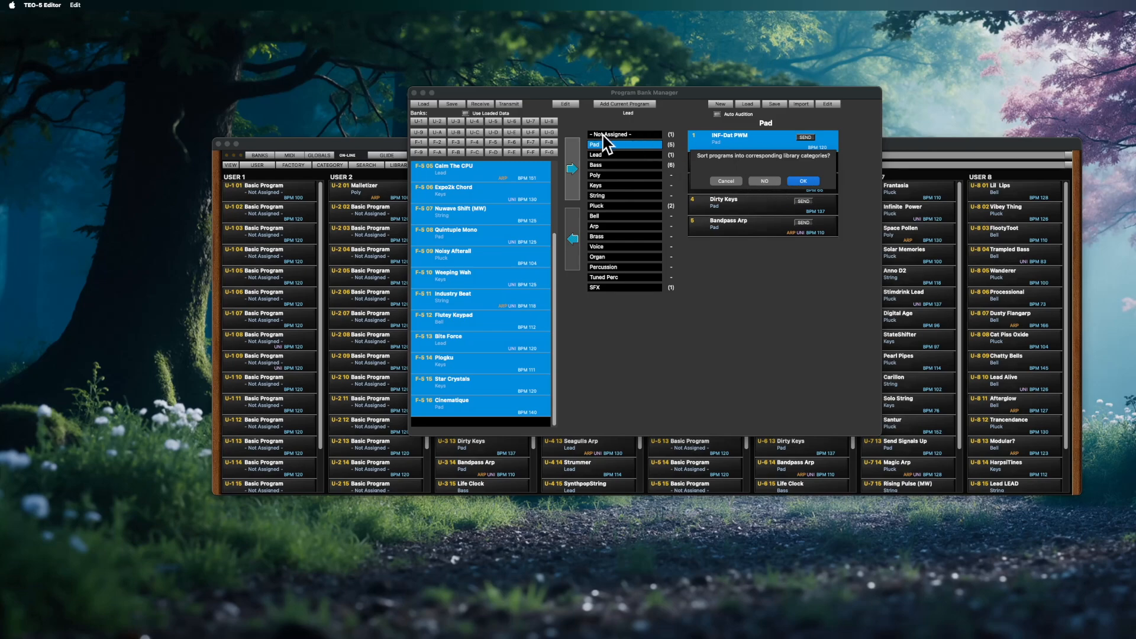
click(803, 181)
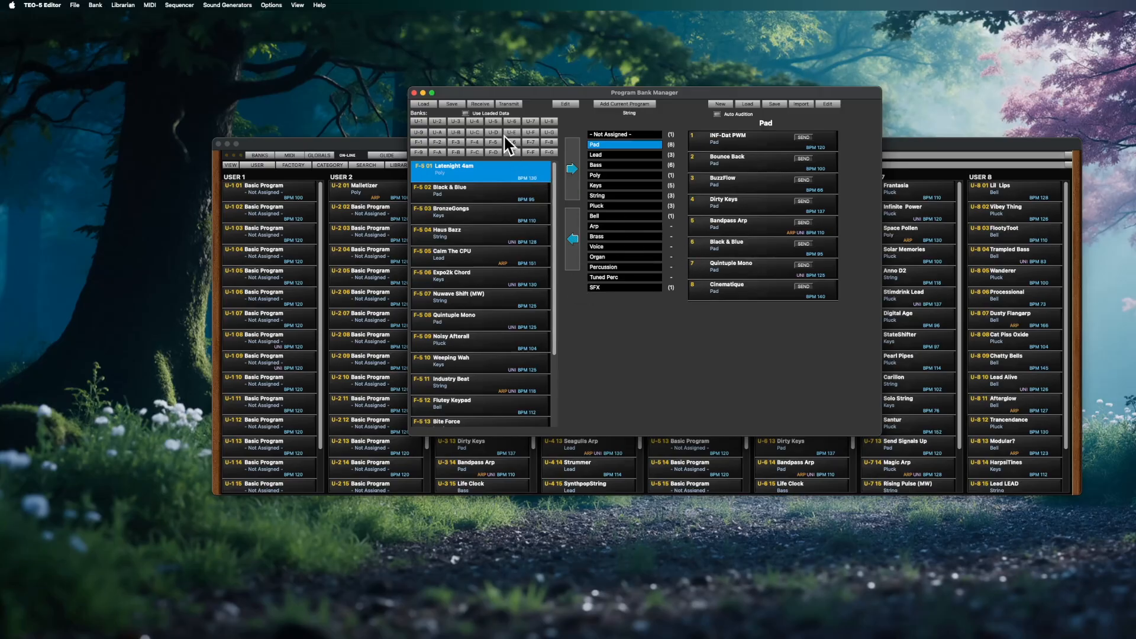
Show the library's Bass category and send Bass sound 2 to the synth
click(621, 166)
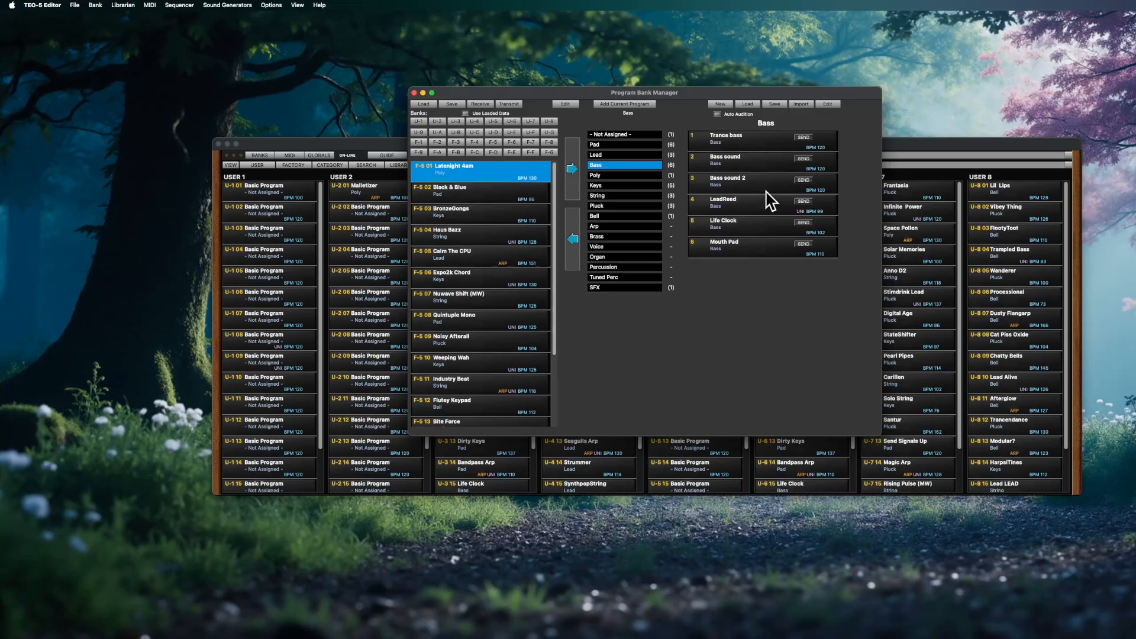
click(803, 181)
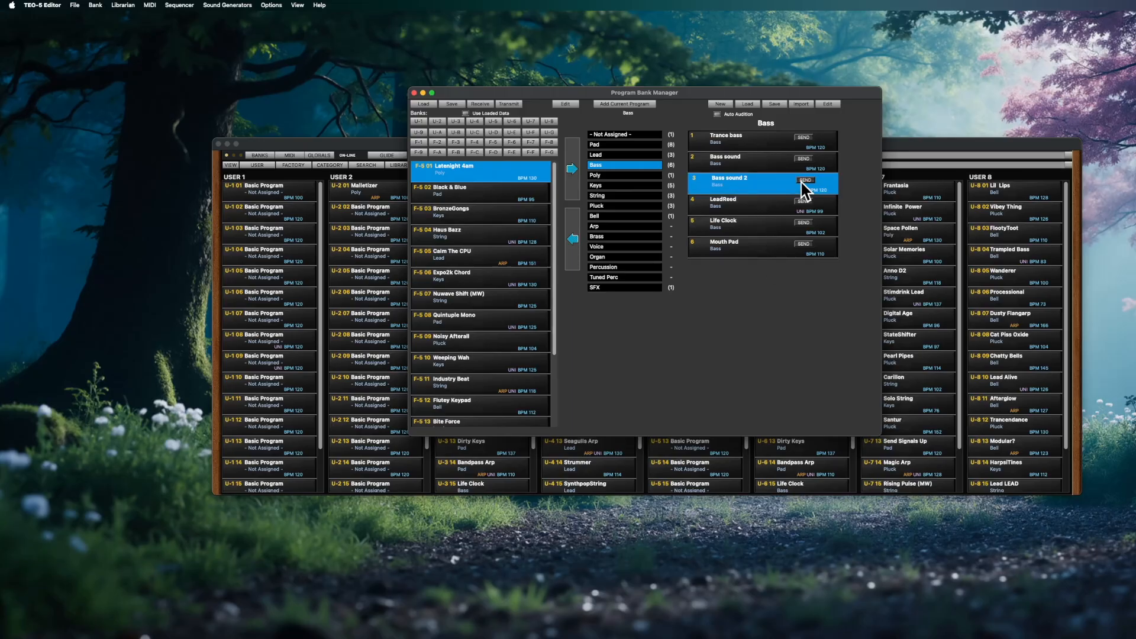
Send Bass sound and Life Clock from the library's Bass category to the synth
click(805, 159)
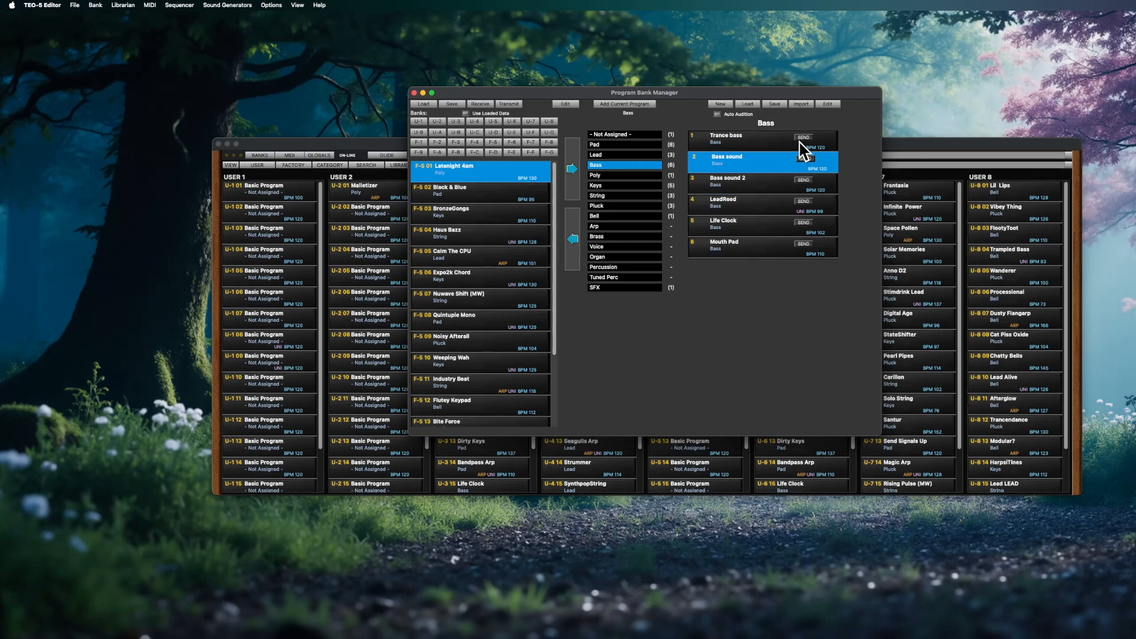
click(806, 224)
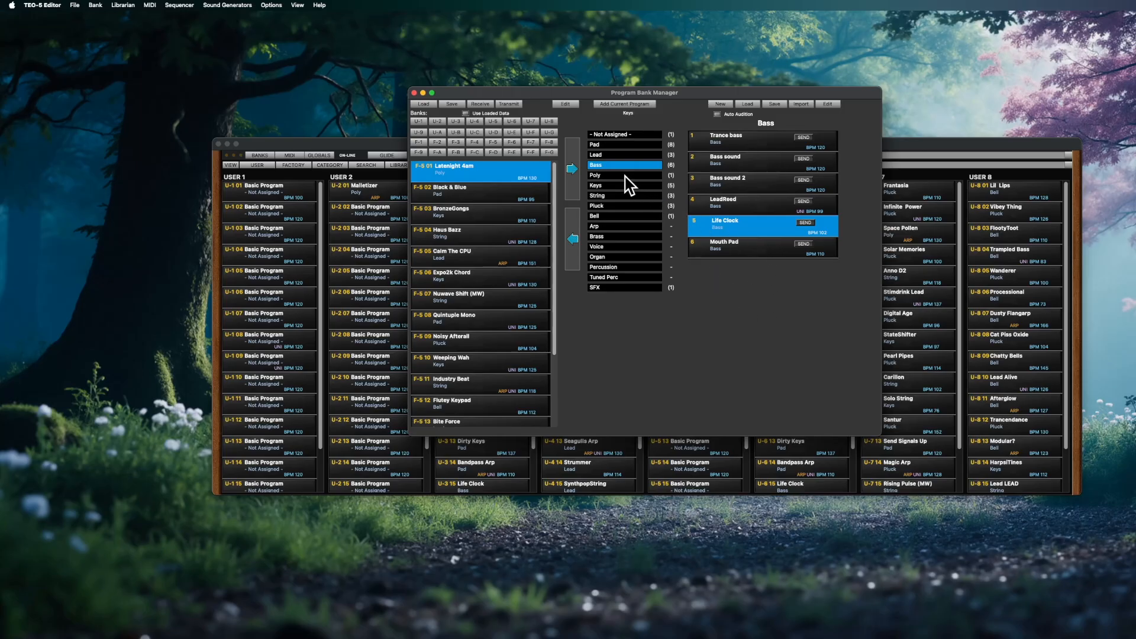
Show bank U-9 and replace its program 07, Zippy Syncy, with Trance bass from the library's Bass category
click(419, 133)
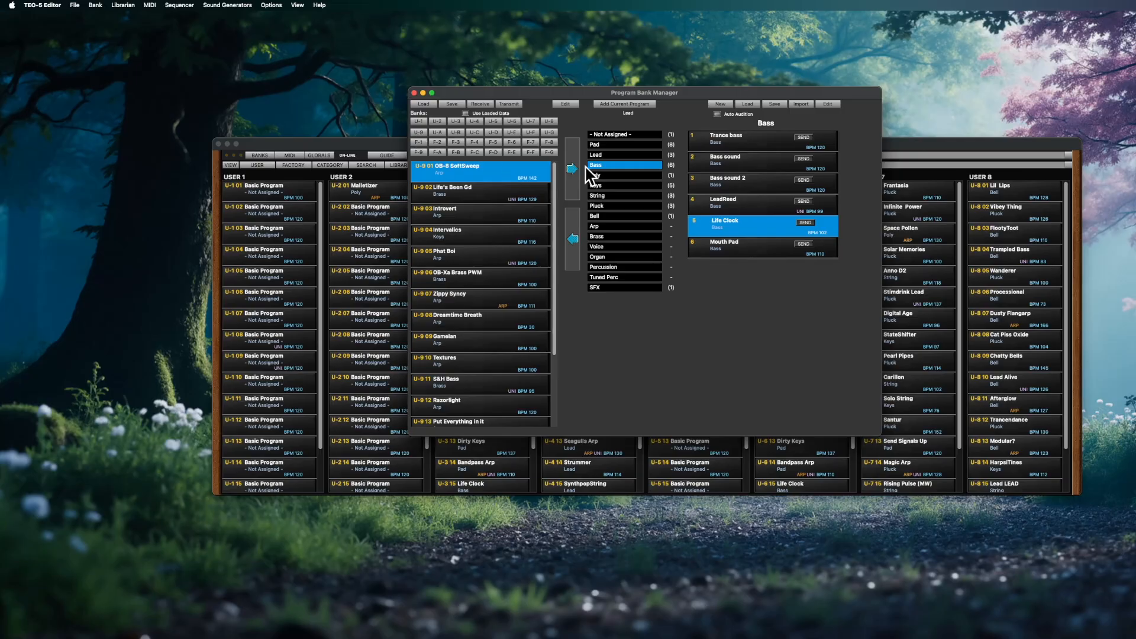
click(753, 145)
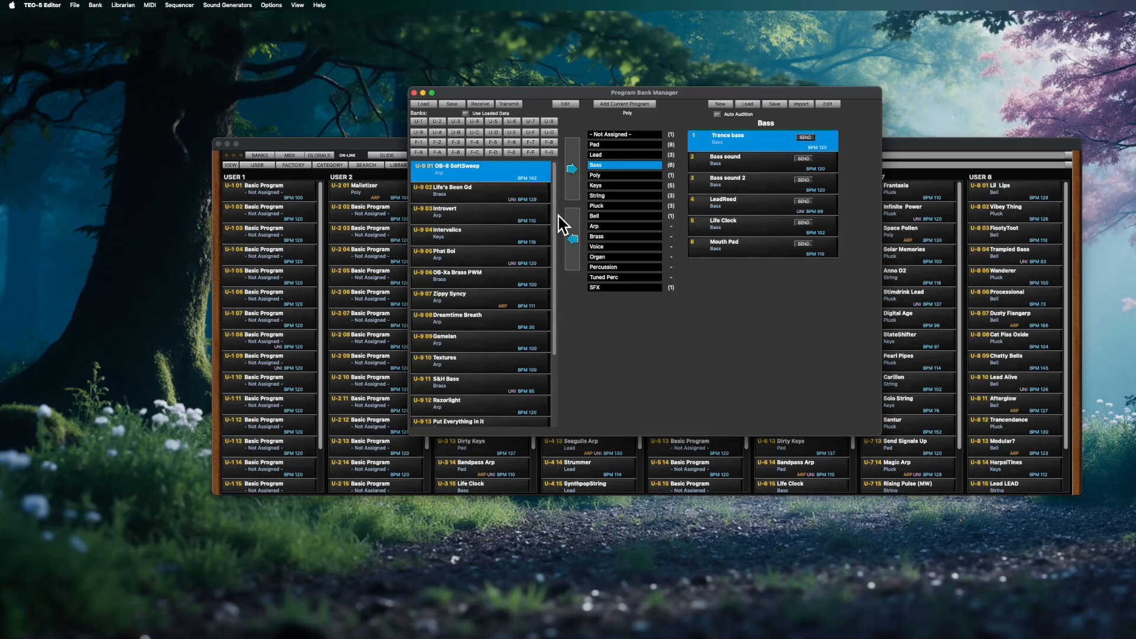
click(465, 302)
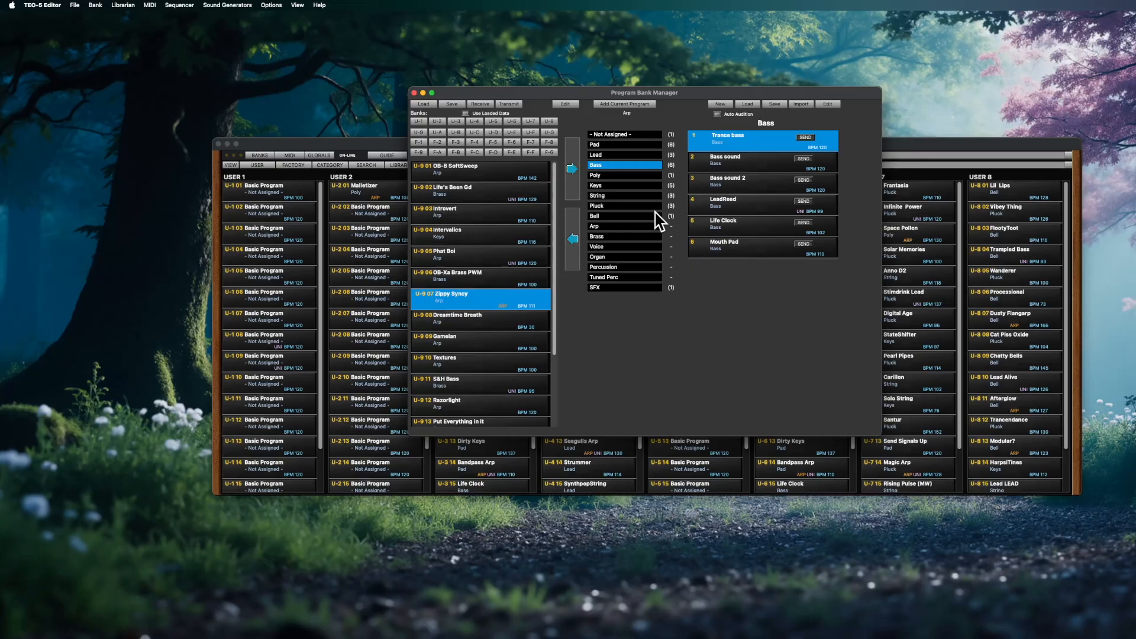
click(756, 154)
click(757, 143)
click(758, 155)
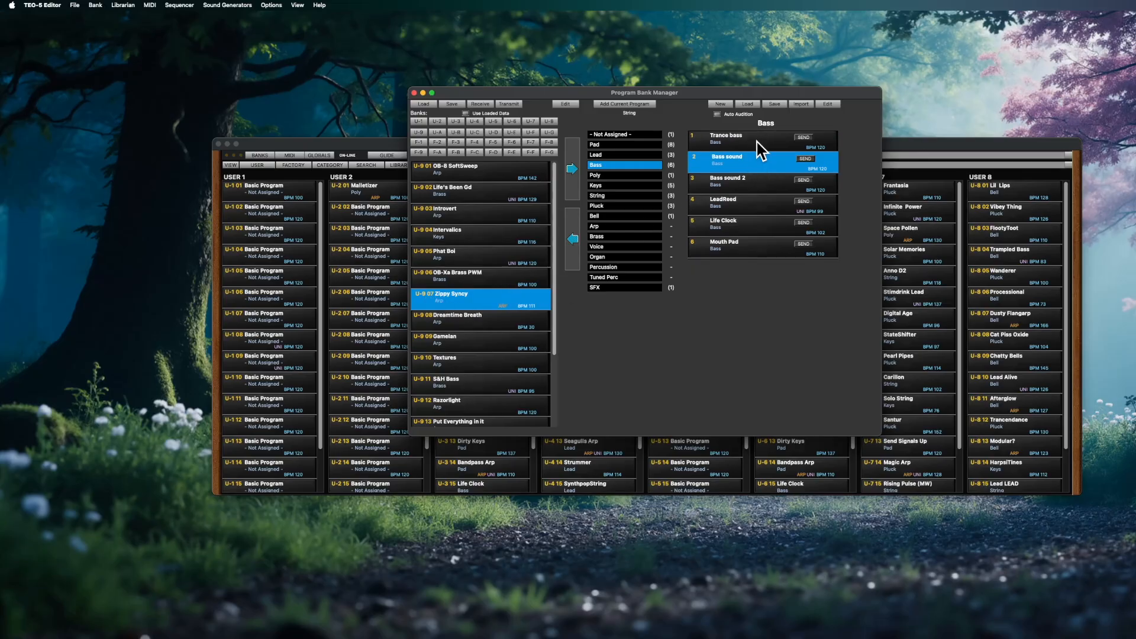
click(757, 142)
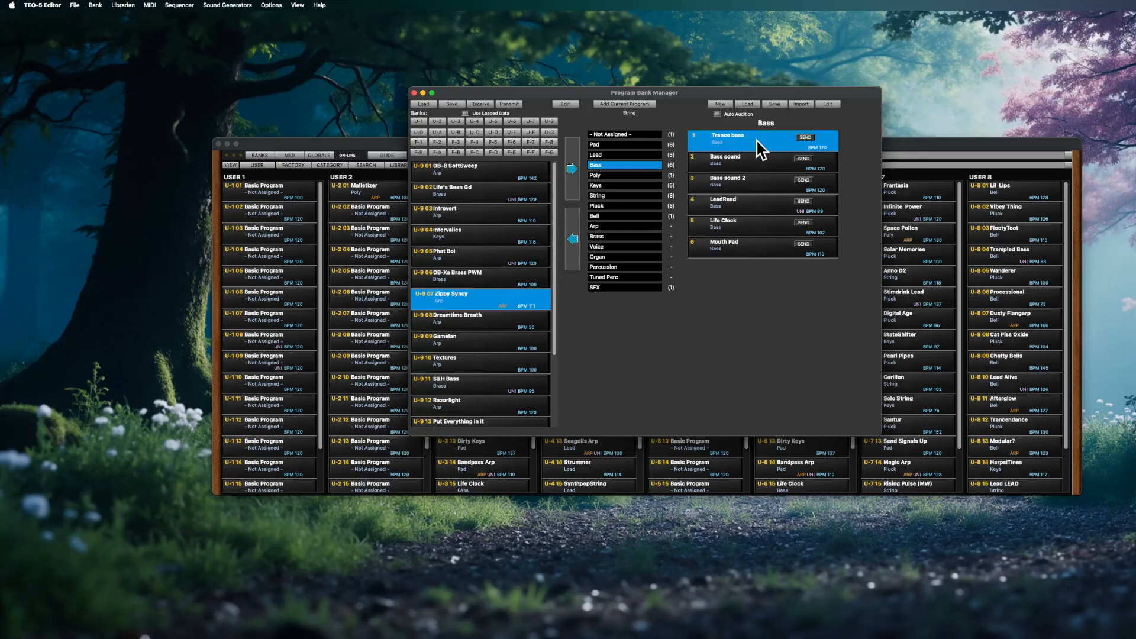
click(572, 239)
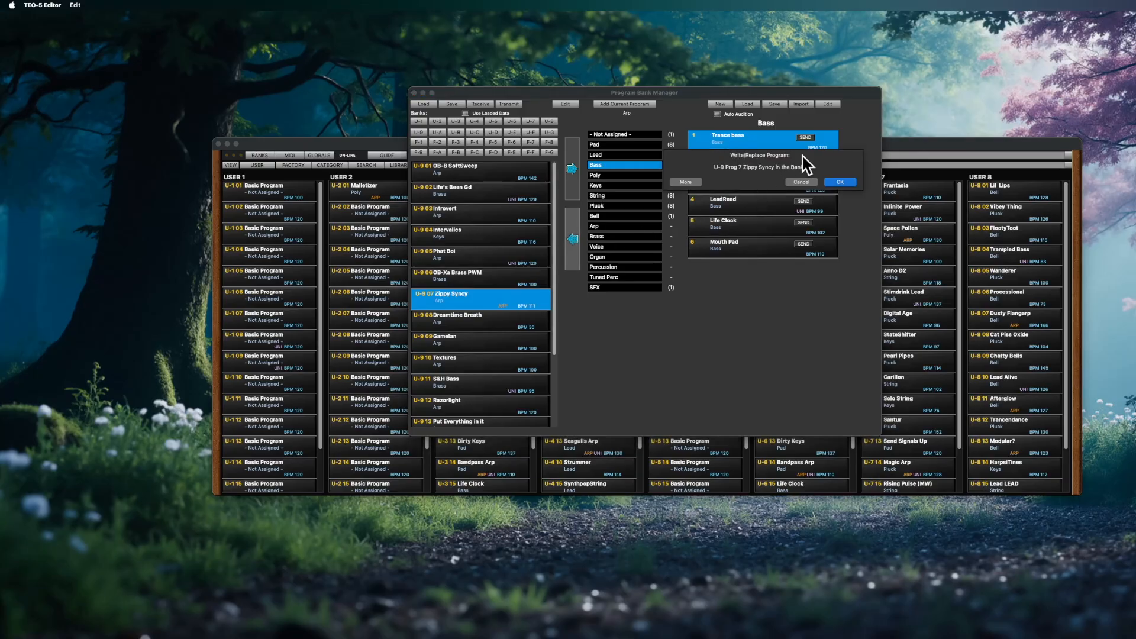
click(838, 183)
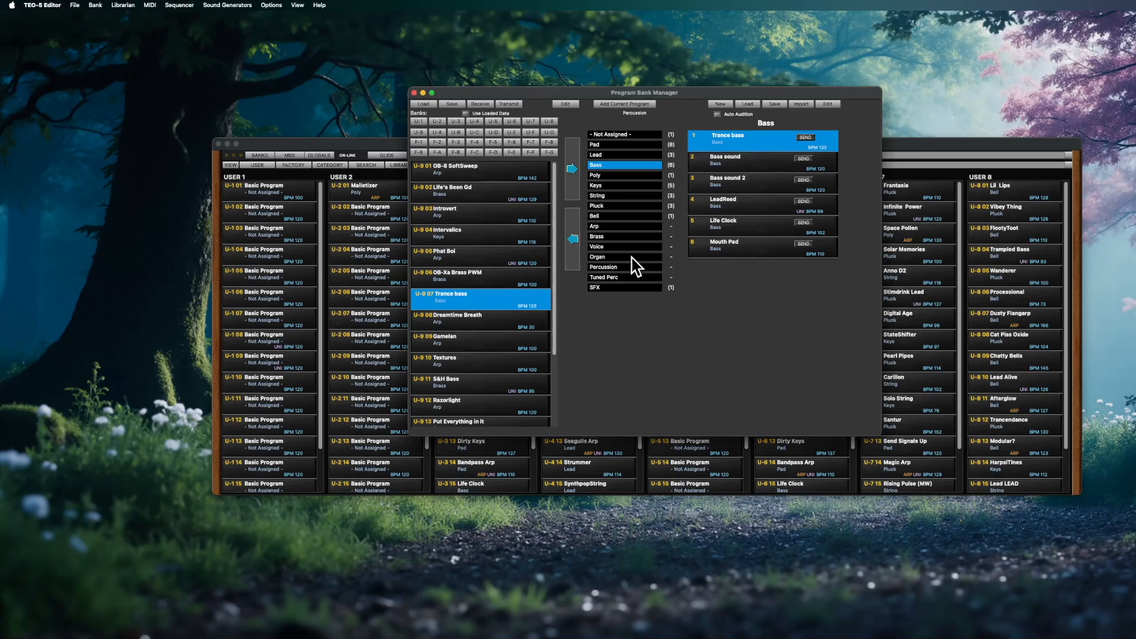
Write Trance bass, Bass sound 2, Life Clock and Mouth Pad from the library into bank U-9, replacing programs 06 to 09
click(747, 188)
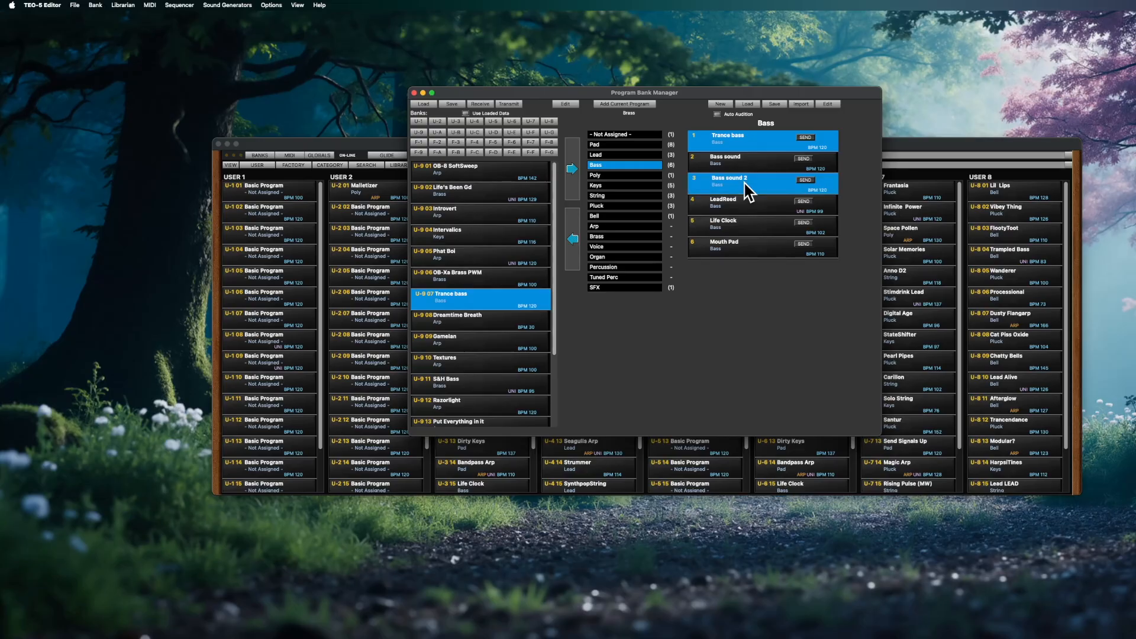
click(748, 247)
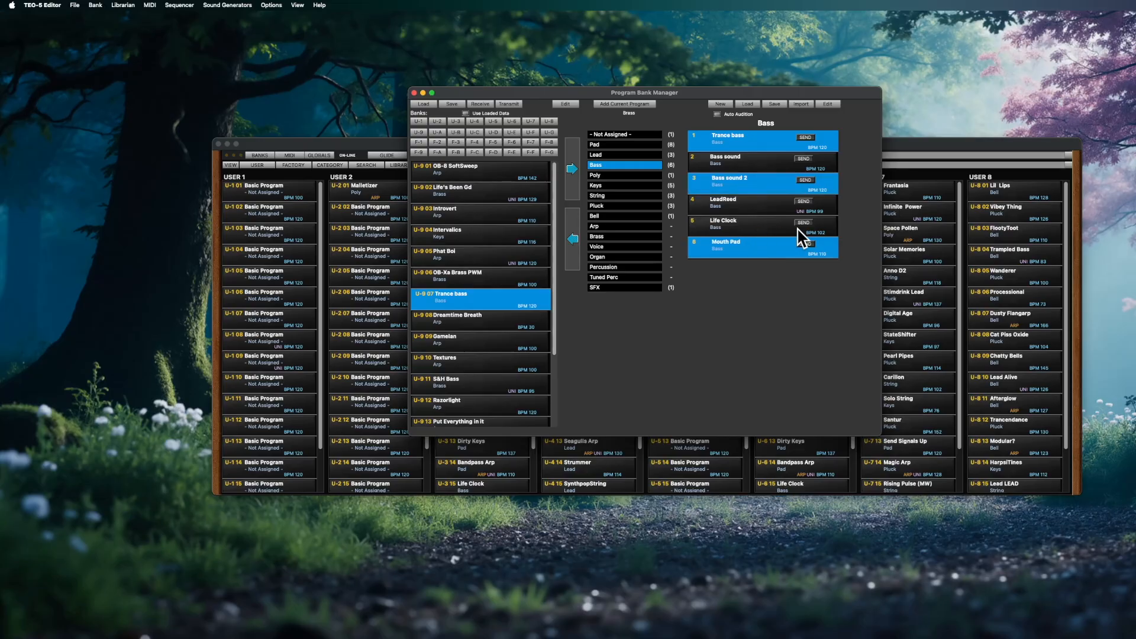
click(760, 228)
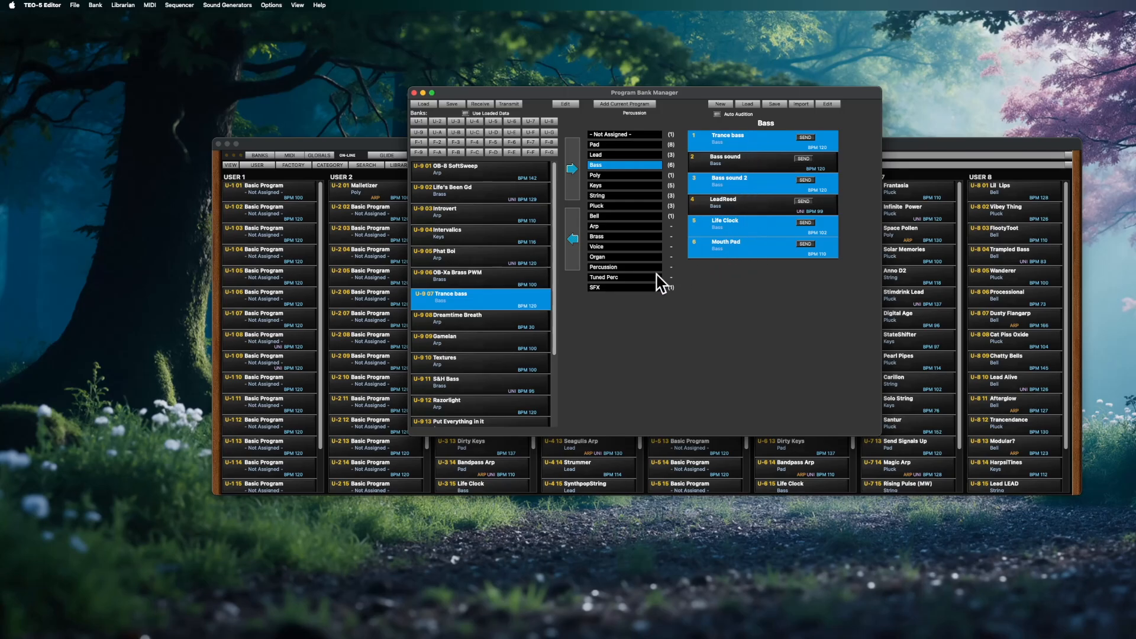
click(490, 275)
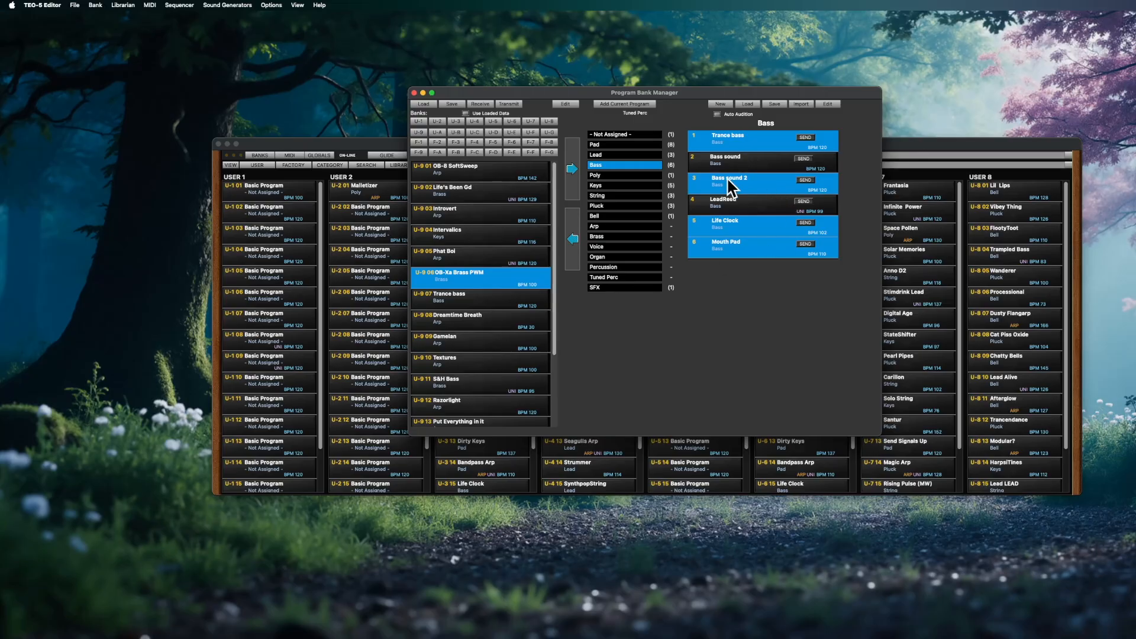
click(577, 258)
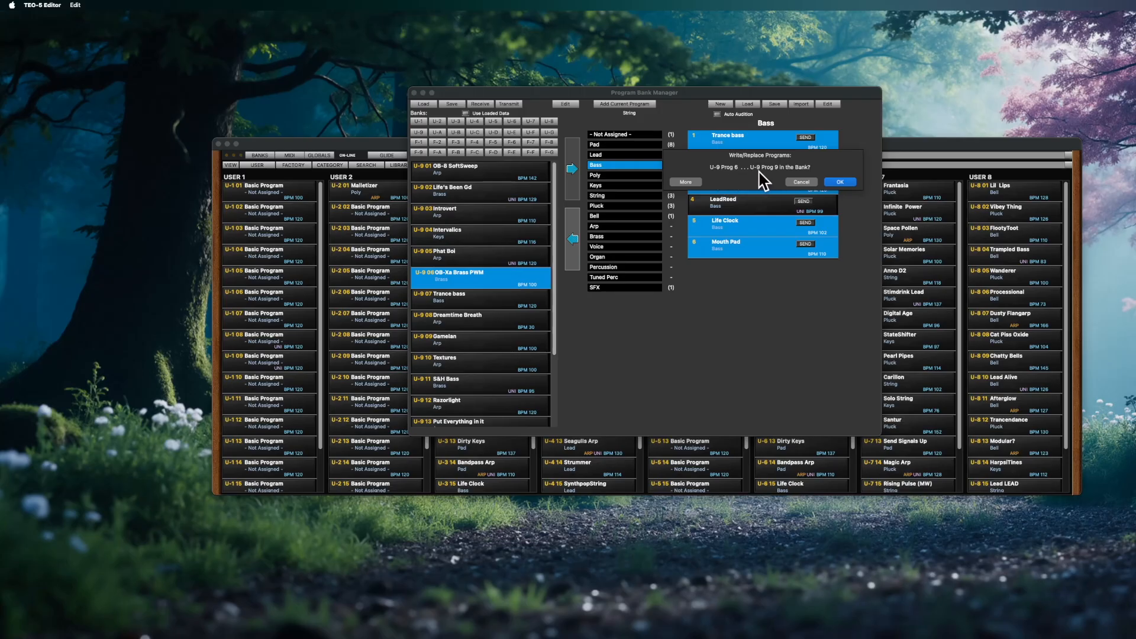
click(842, 182)
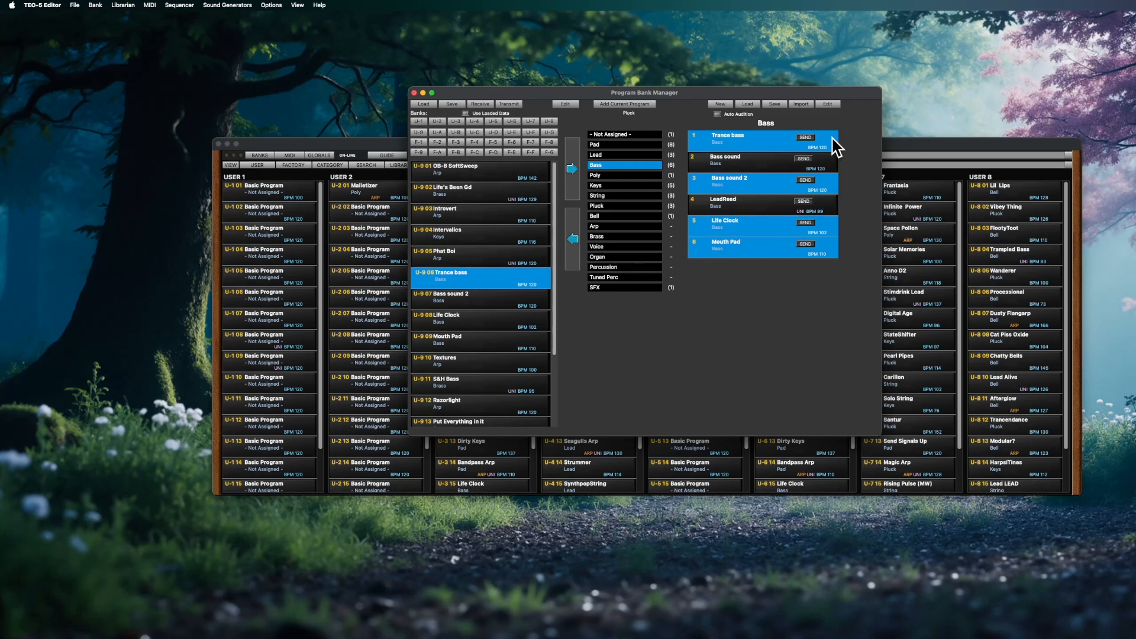
Import the bank file TEO-5 Bank U-3.teo5_bank from the banks folder into the library, sorting its programs into their corresponding categories
click(751, 137)
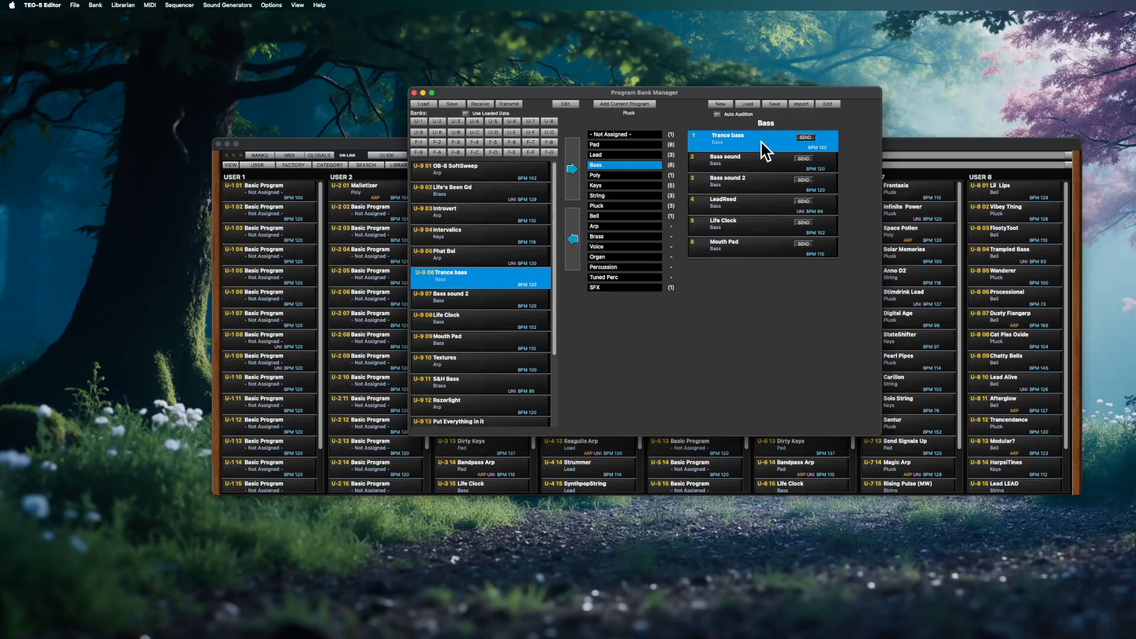
click(803, 105)
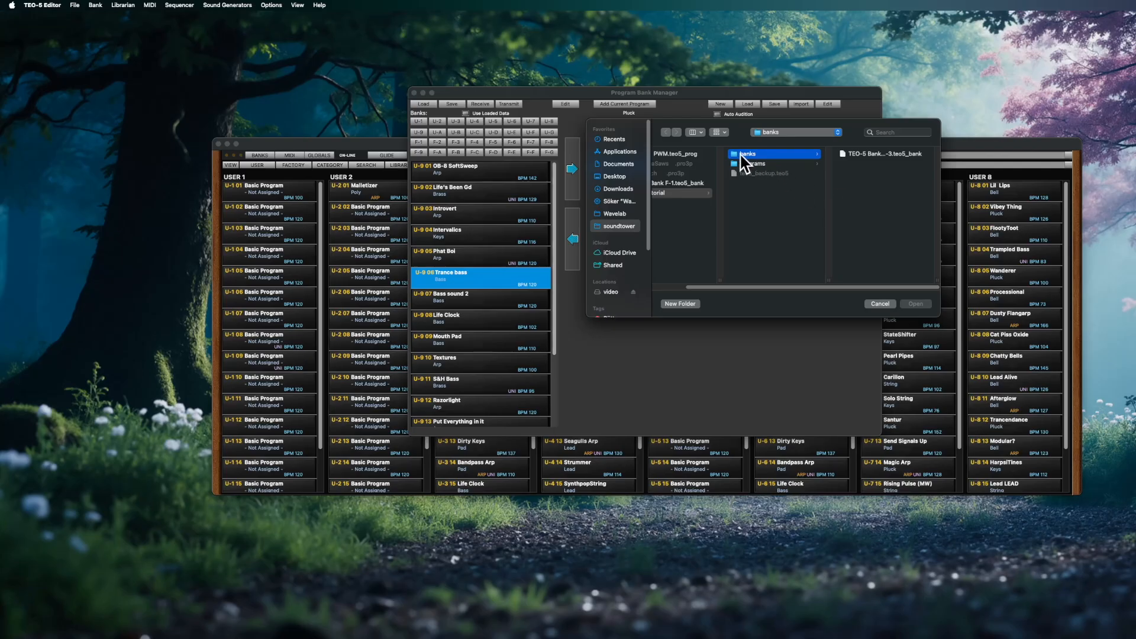
click(885, 155)
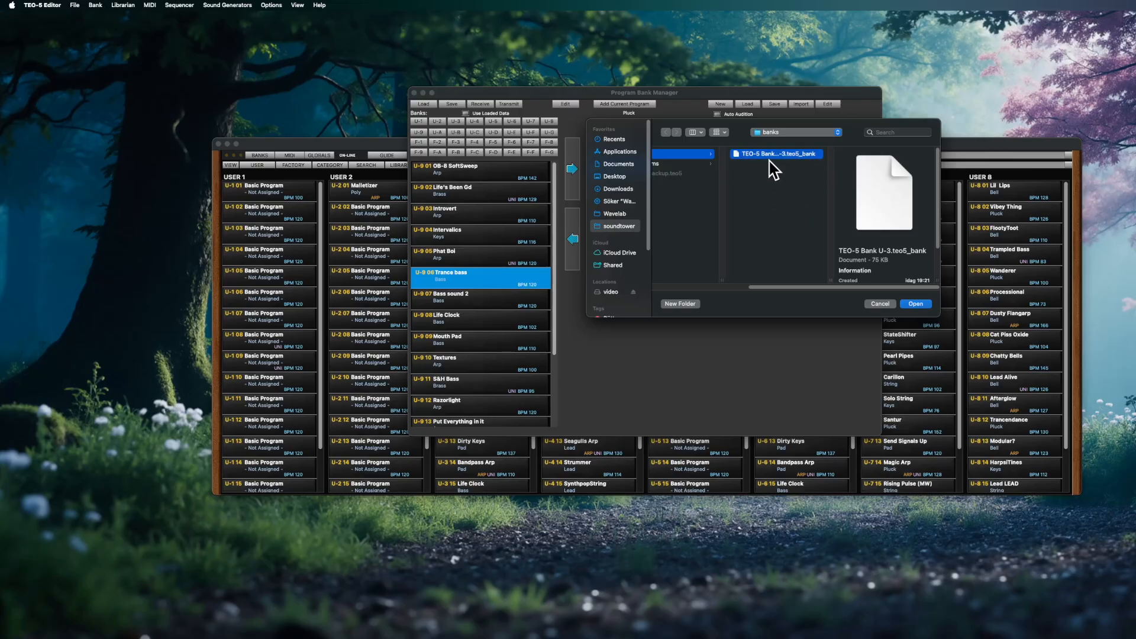
click(915, 304)
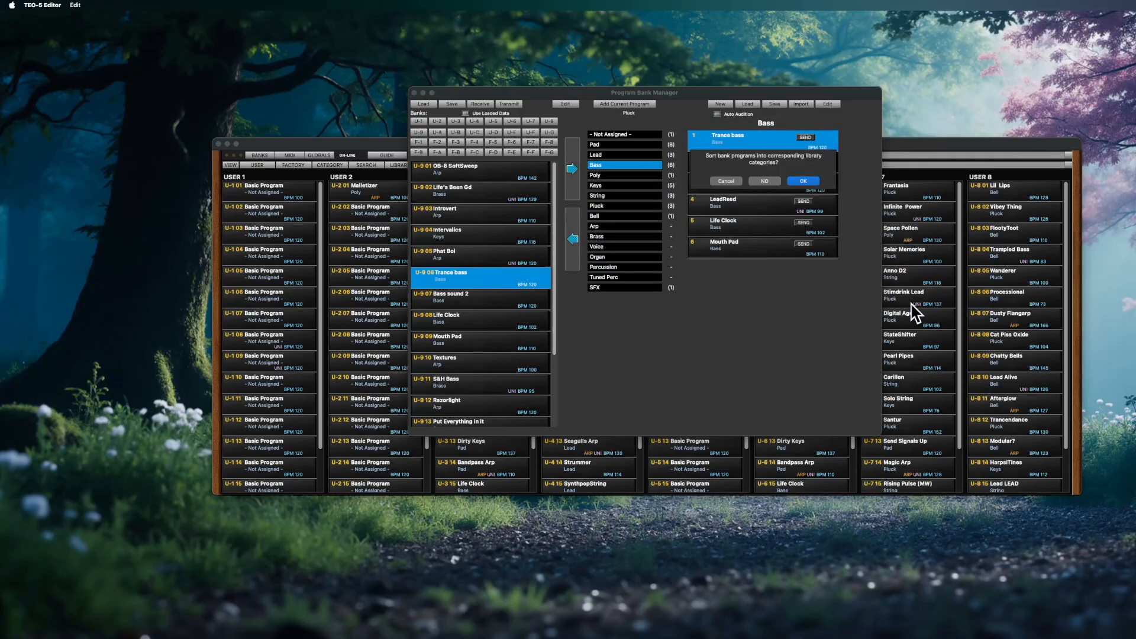
click(803, 182)
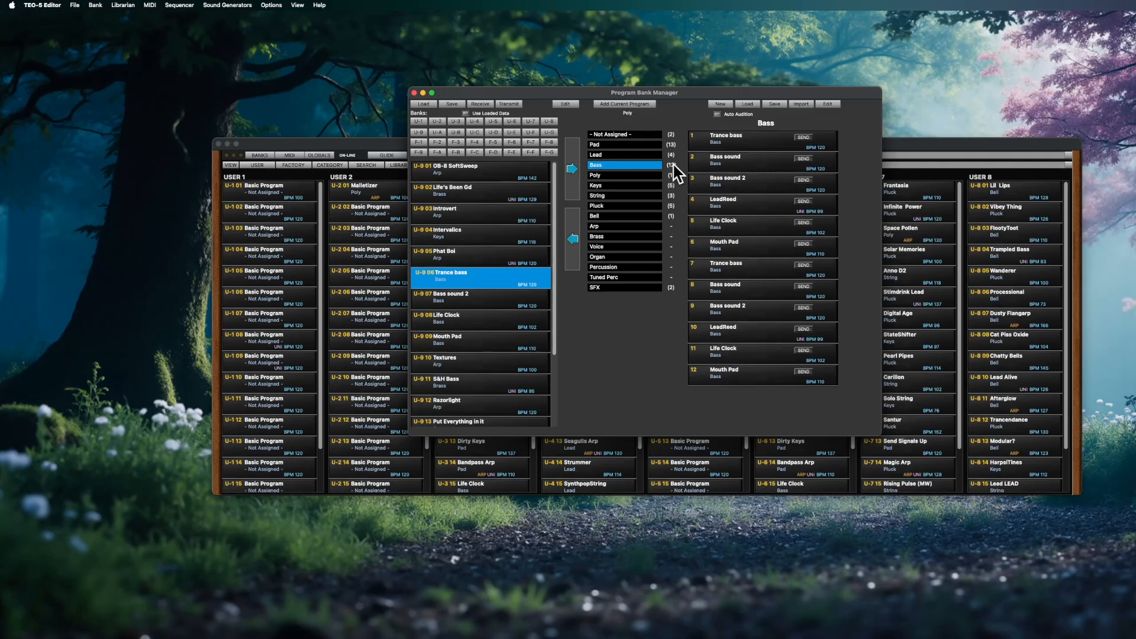
Import the single program file Trance bass.teo5_prog from the programs folder into the library and select its new Bass entry
click(805, 105)
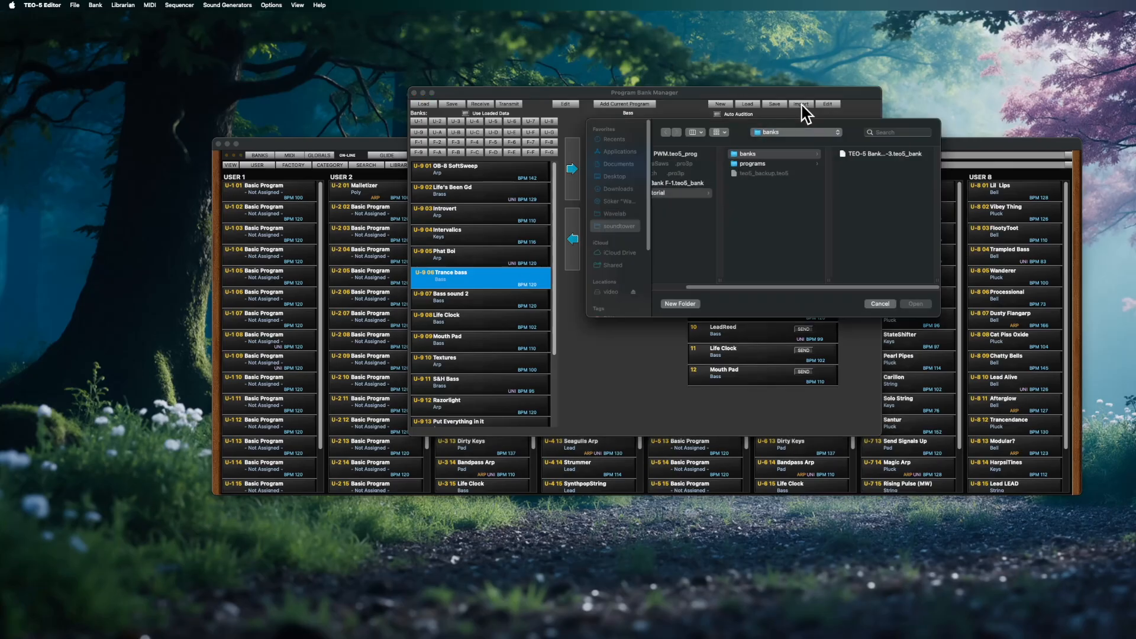
click(767, 164)
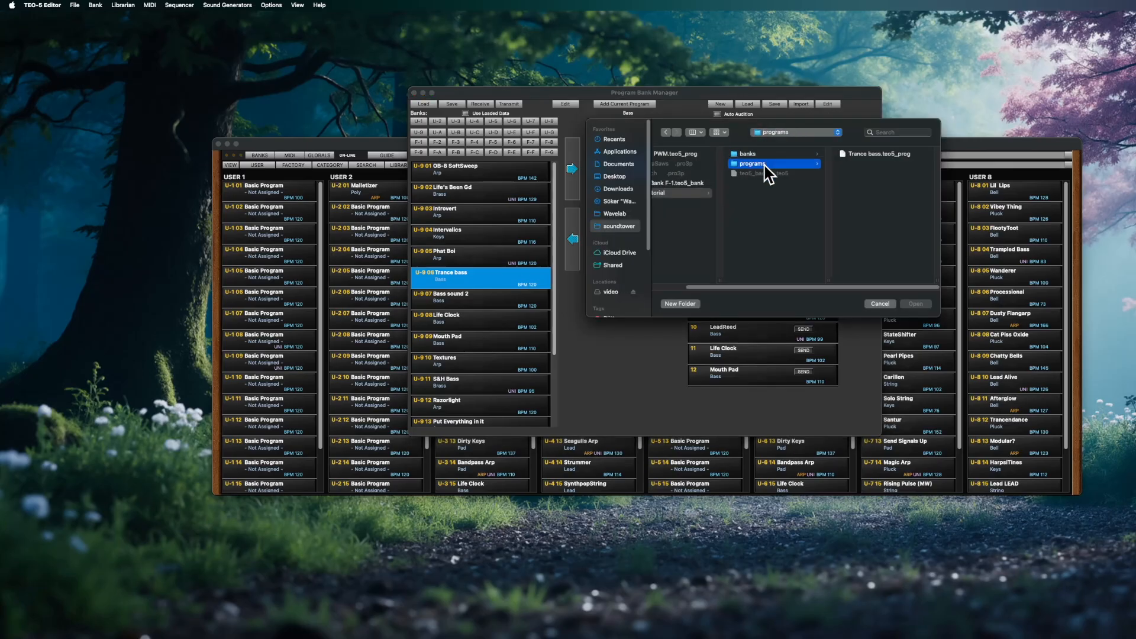
click(864, 155)
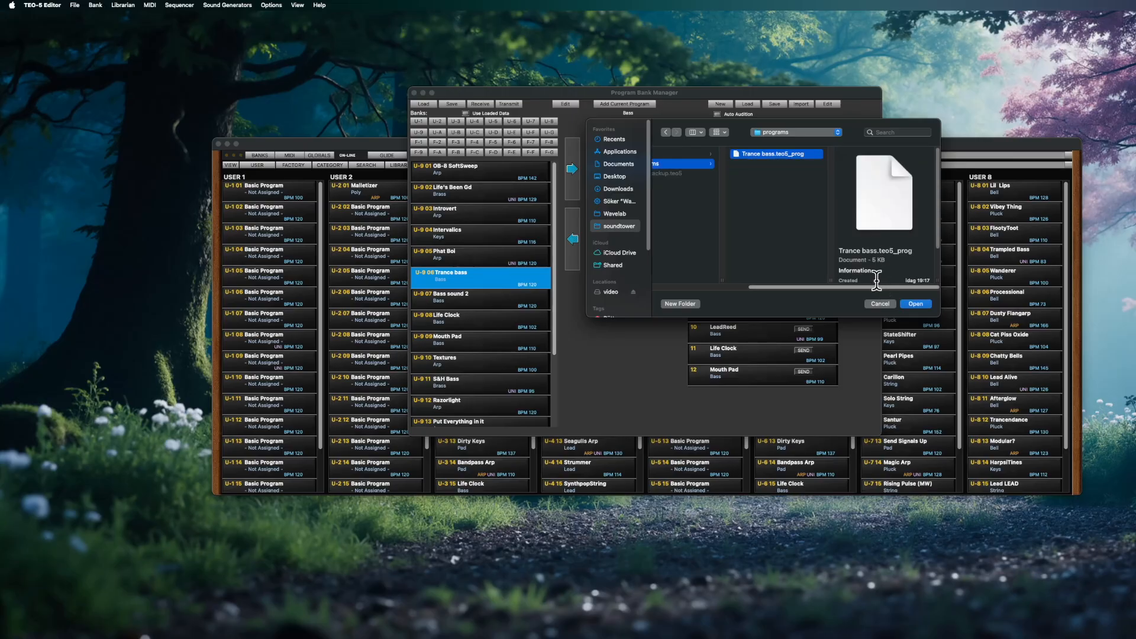
click(916, 305)
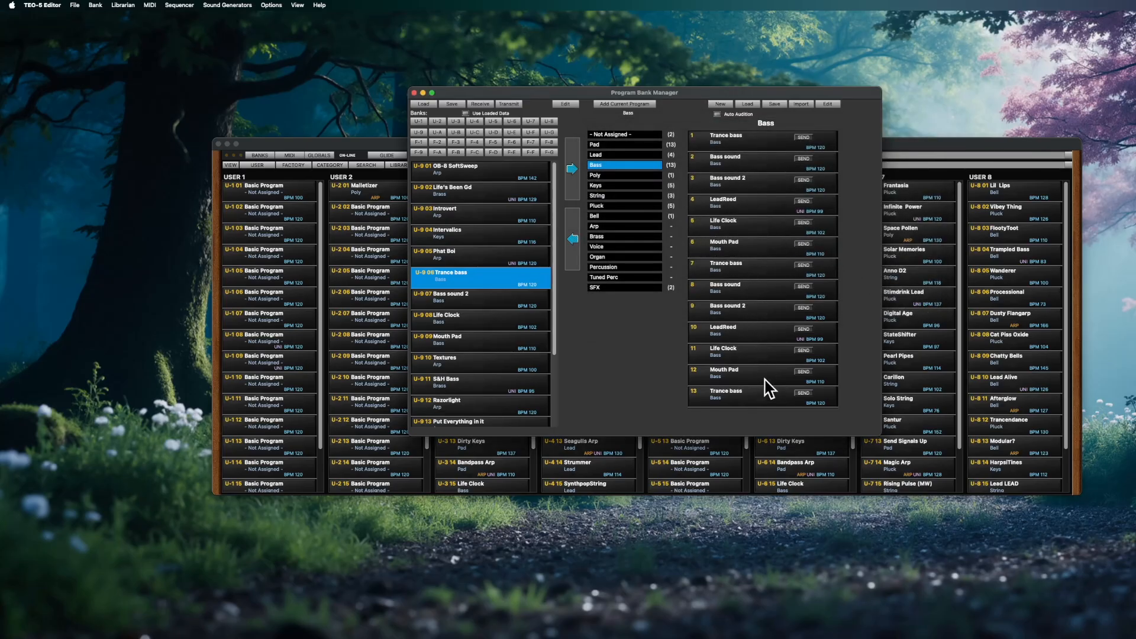
click(732, 398)
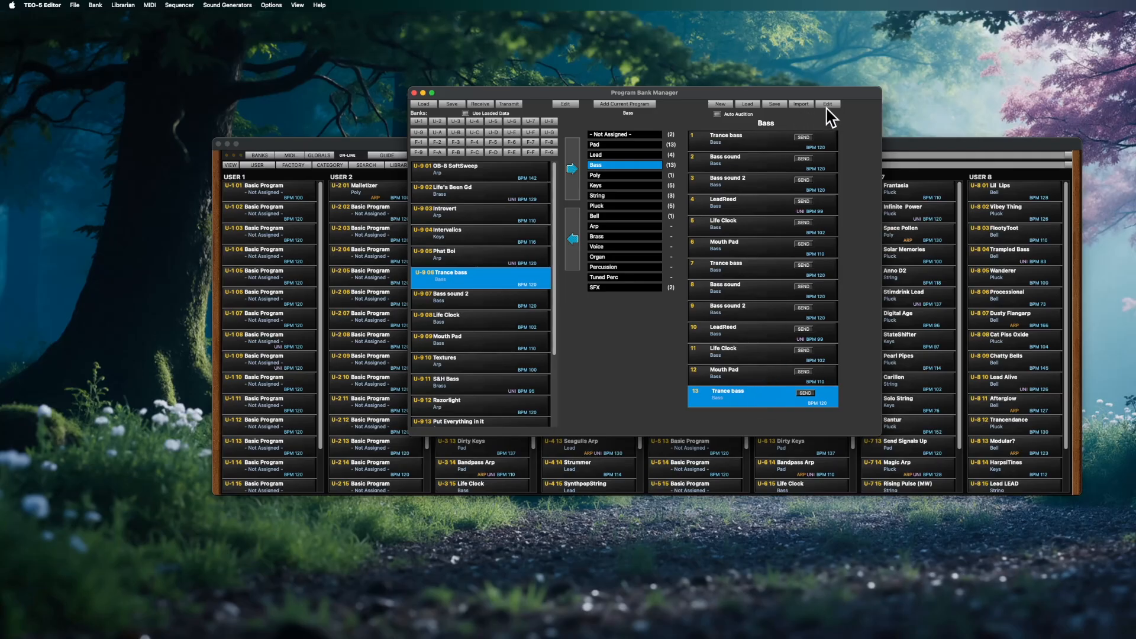
Import Trance bass.teo5_prog into the library a second time and compare the two imported copies in the Bass category
click(801, 104)
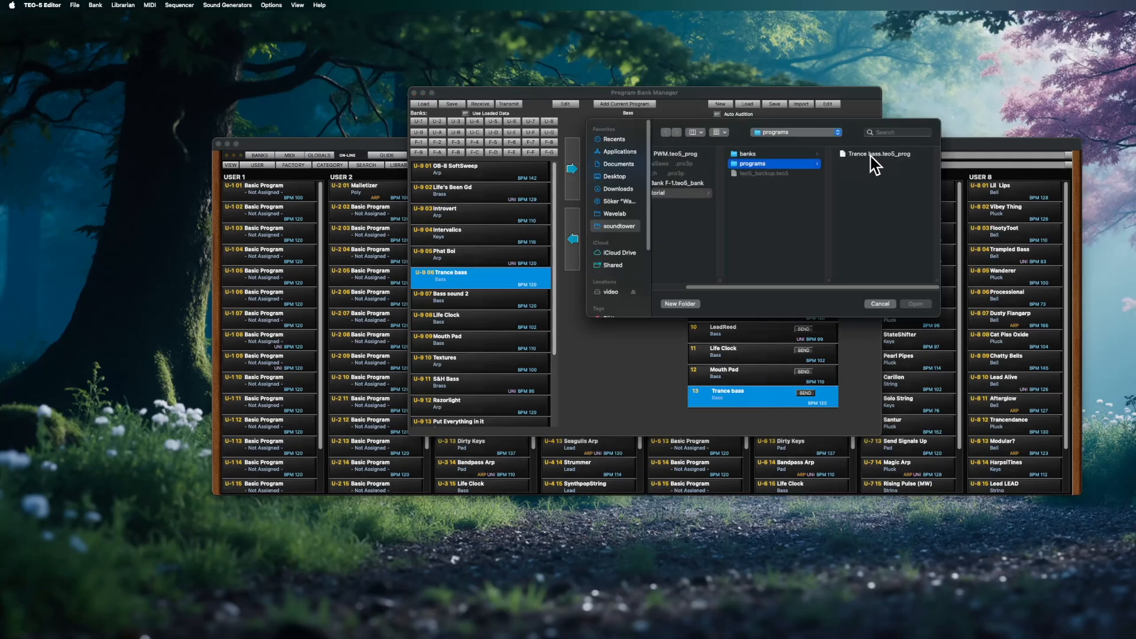
click(874, 164)
click(912, 303)
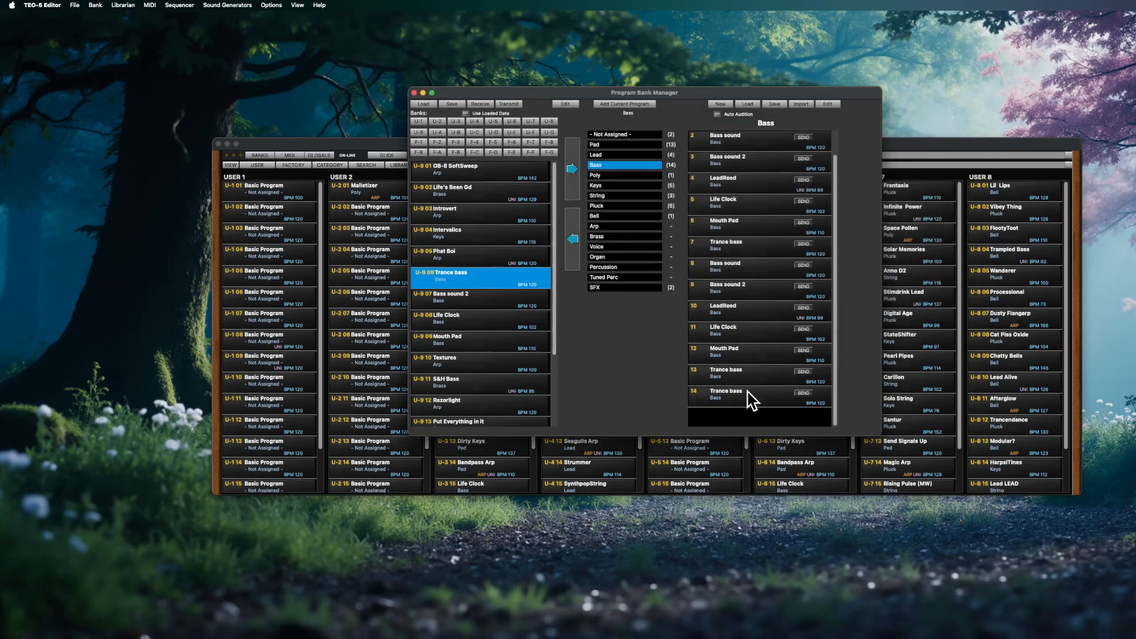
click(748, 382)
click(742, 405)
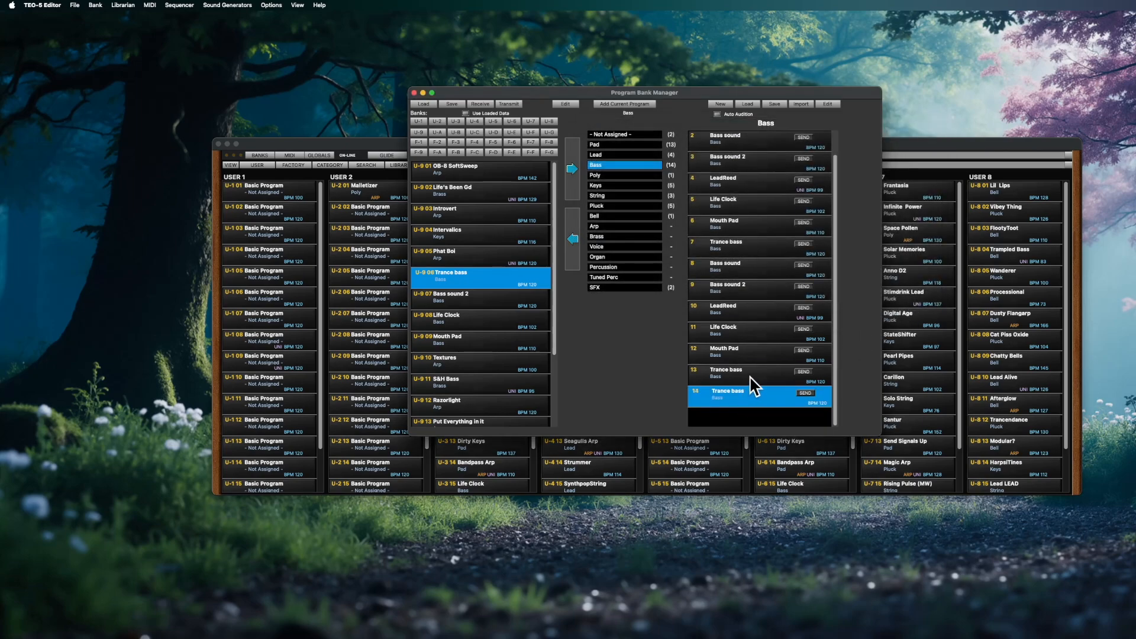
click(751, 377)
click(745, 402)
click(752, 377)
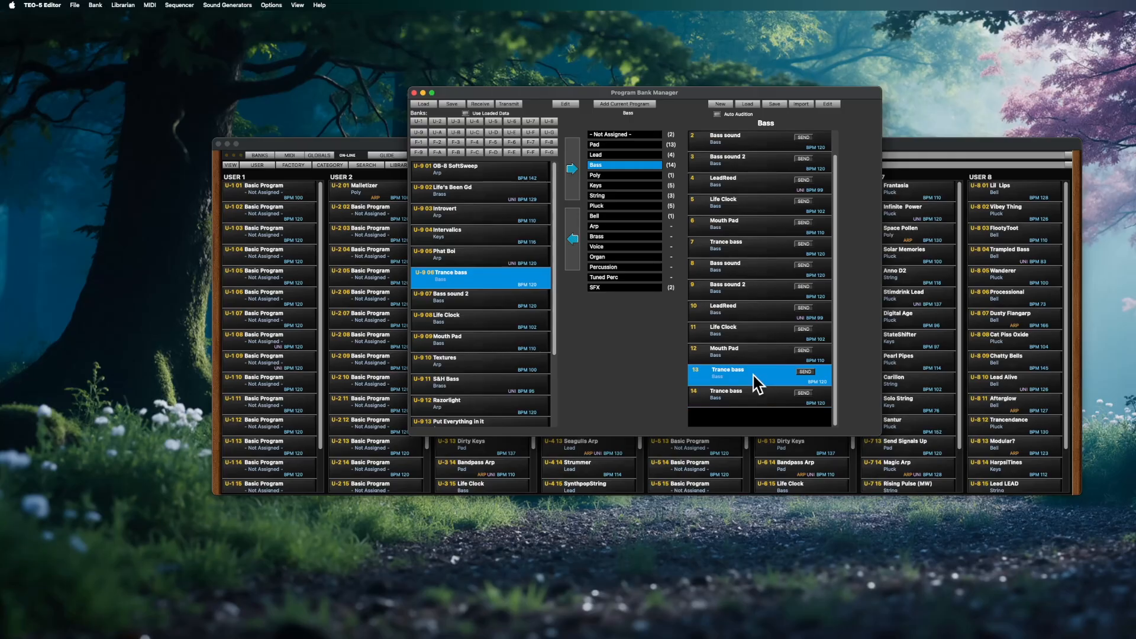
Select all programs in the library's Bass category, from the last Trance bass up to the first, and move them to Organ
click(755, 398)
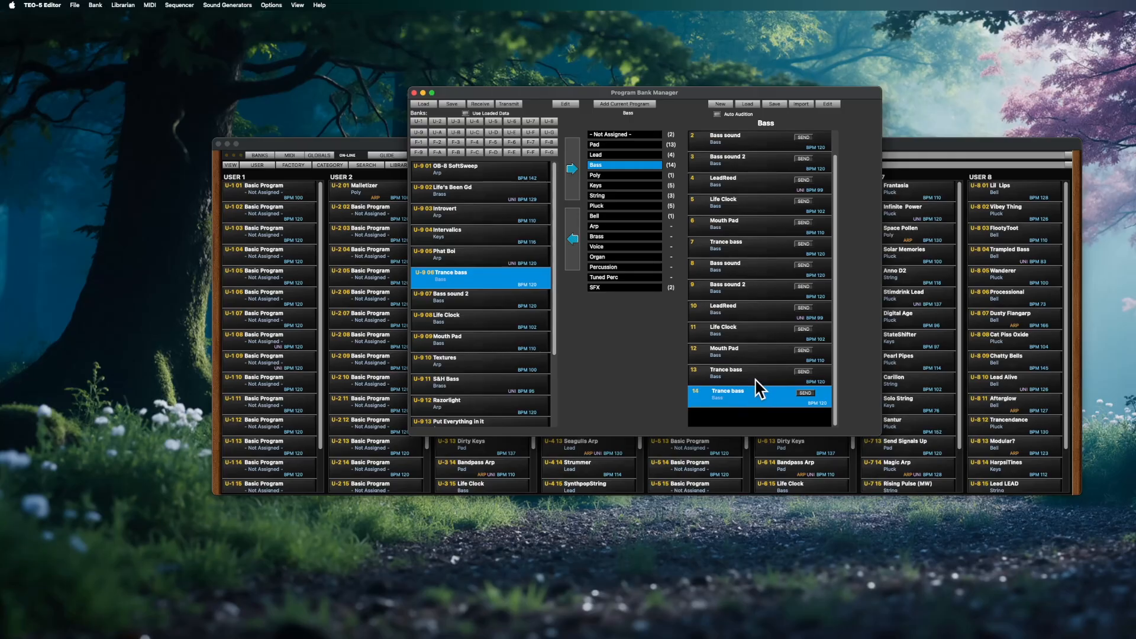
scroll(761, 386, up, 2)
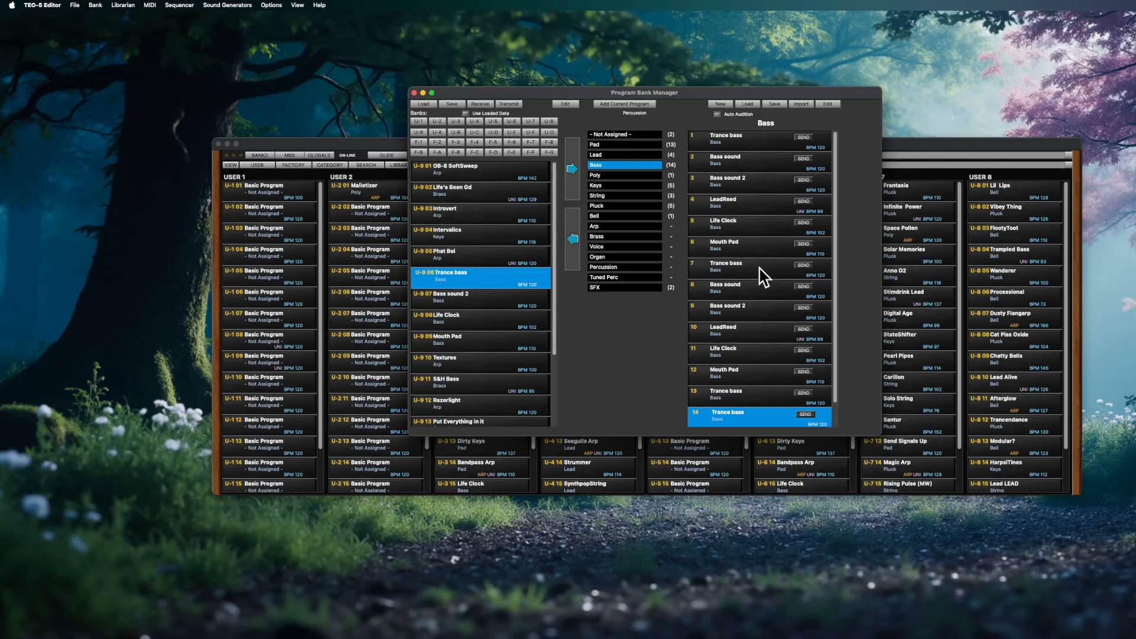
scroll(763, 276, down, 1)
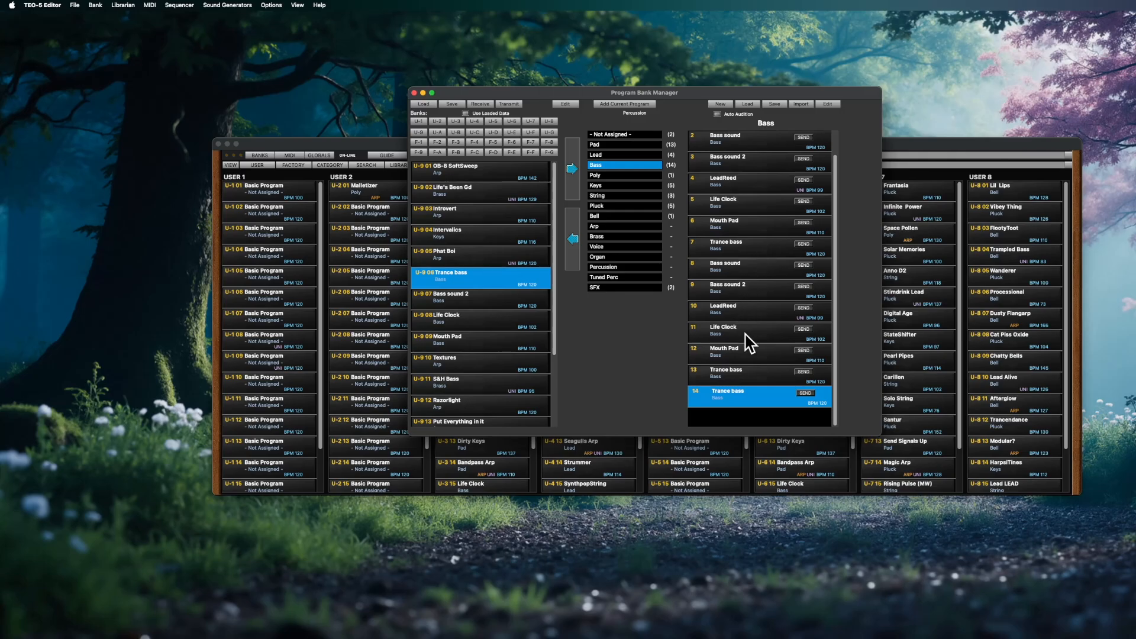
scroll(742, 401, up, 1)
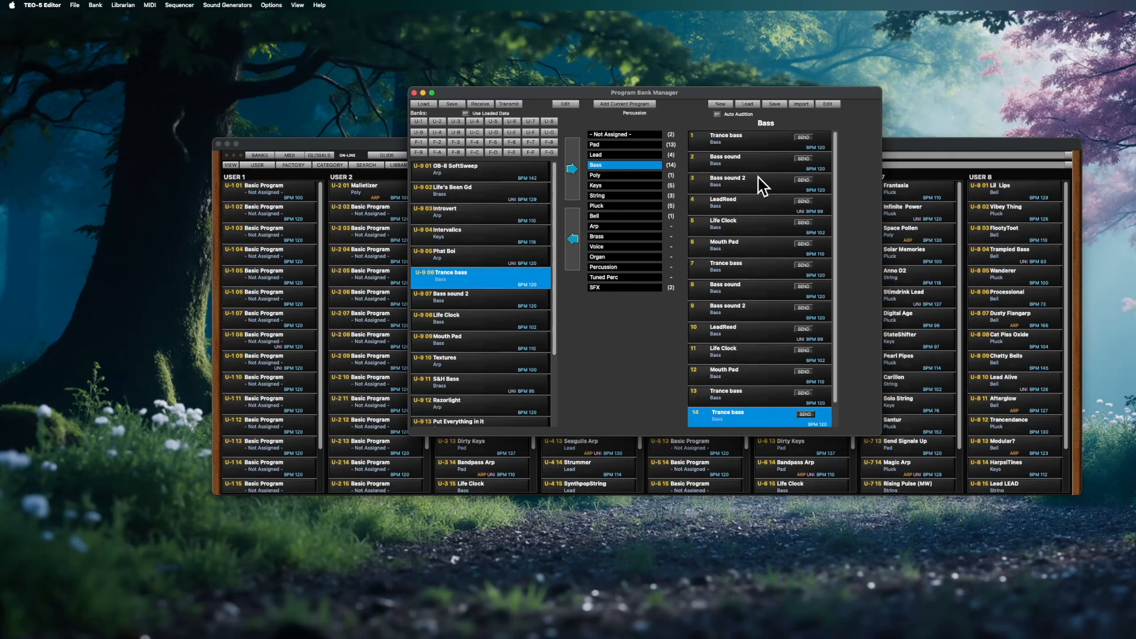
shift+click(743, 140)
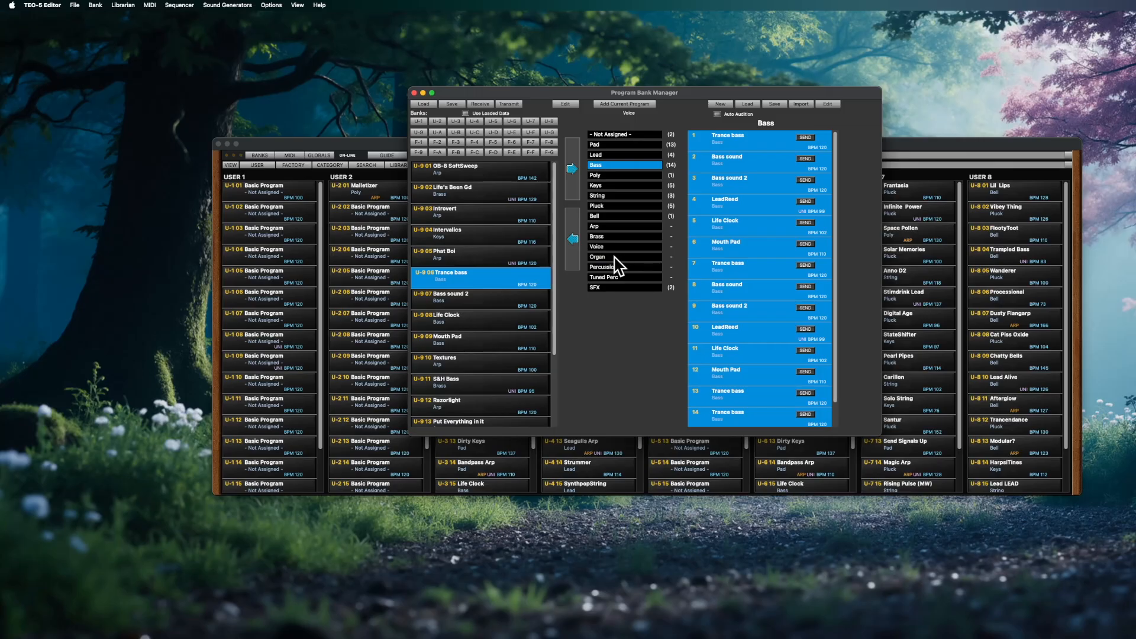
drag(737, 139, 612, 261)
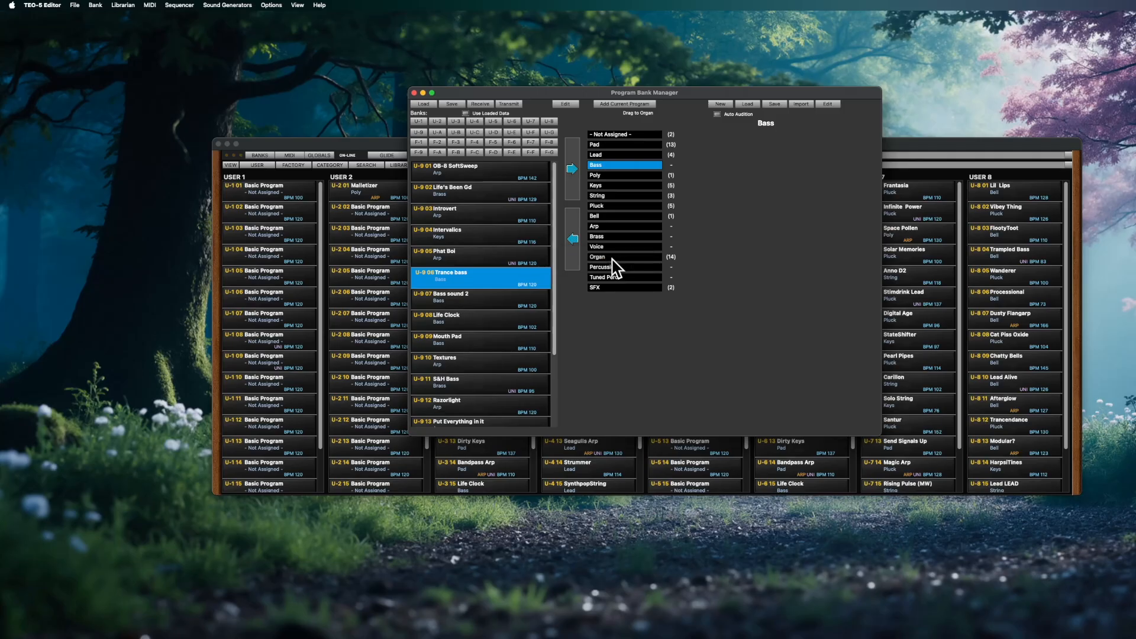
Show the library's Organ category and save the library as "first library" in a new "library" folder inside the programs folder
click(613, 259)
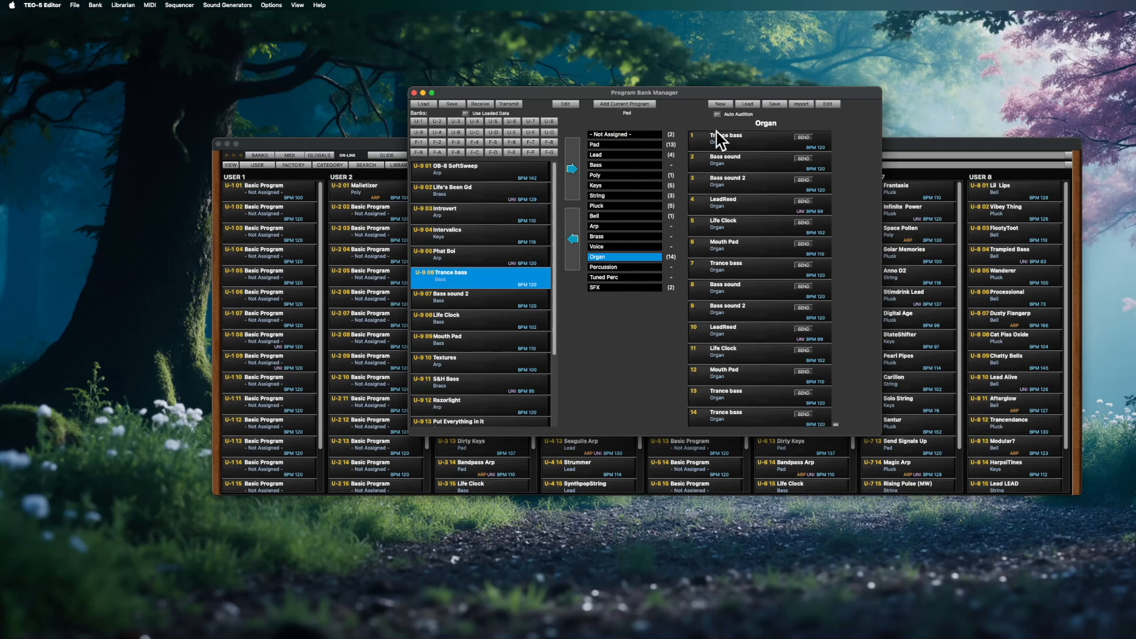
click(775, 105)
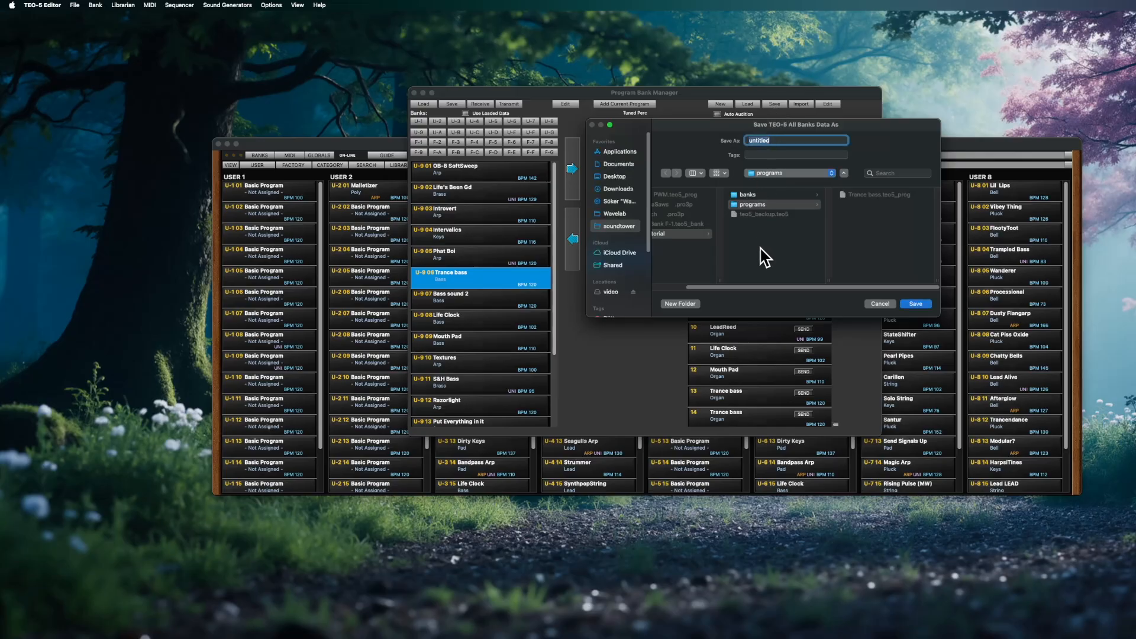
click(680, 304)
text(li)
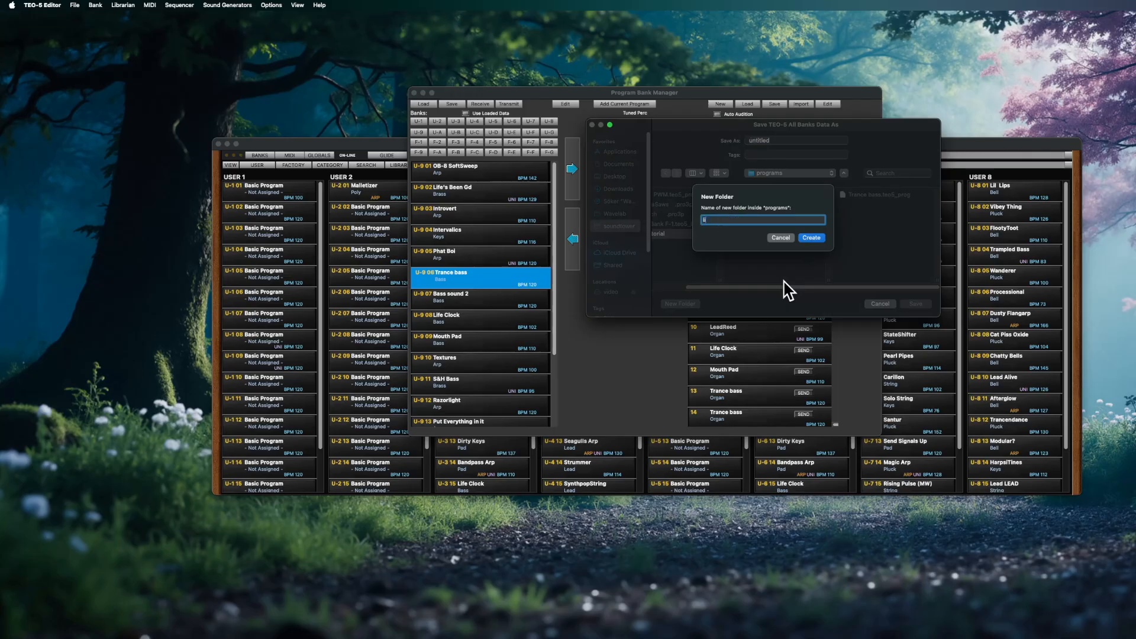
text(brary)
click(812, 238)
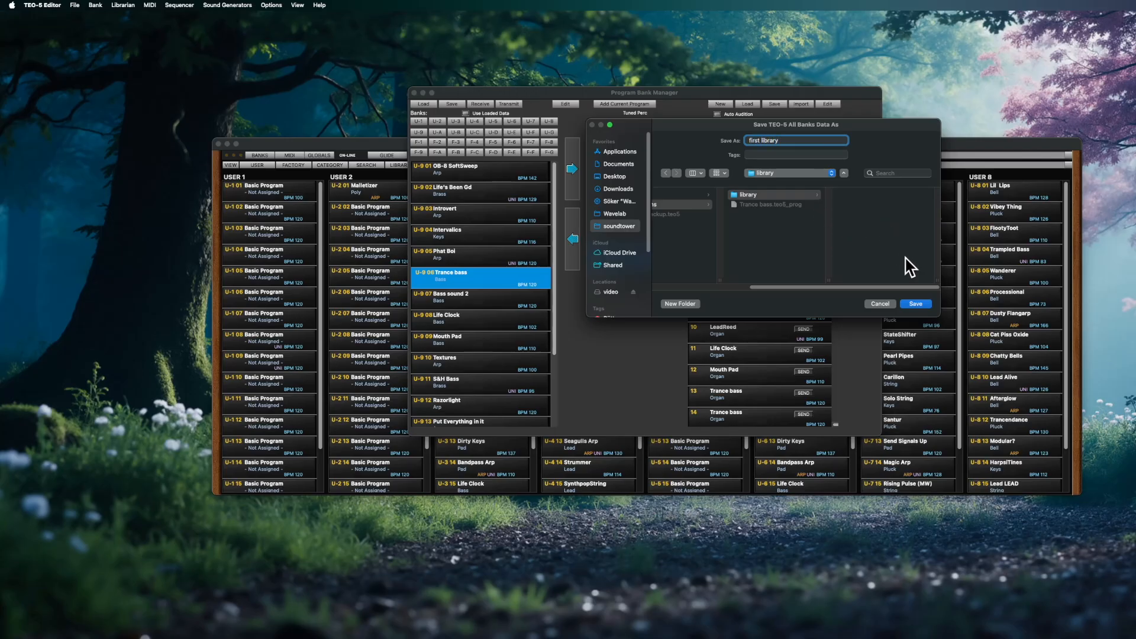
click(915, 305)
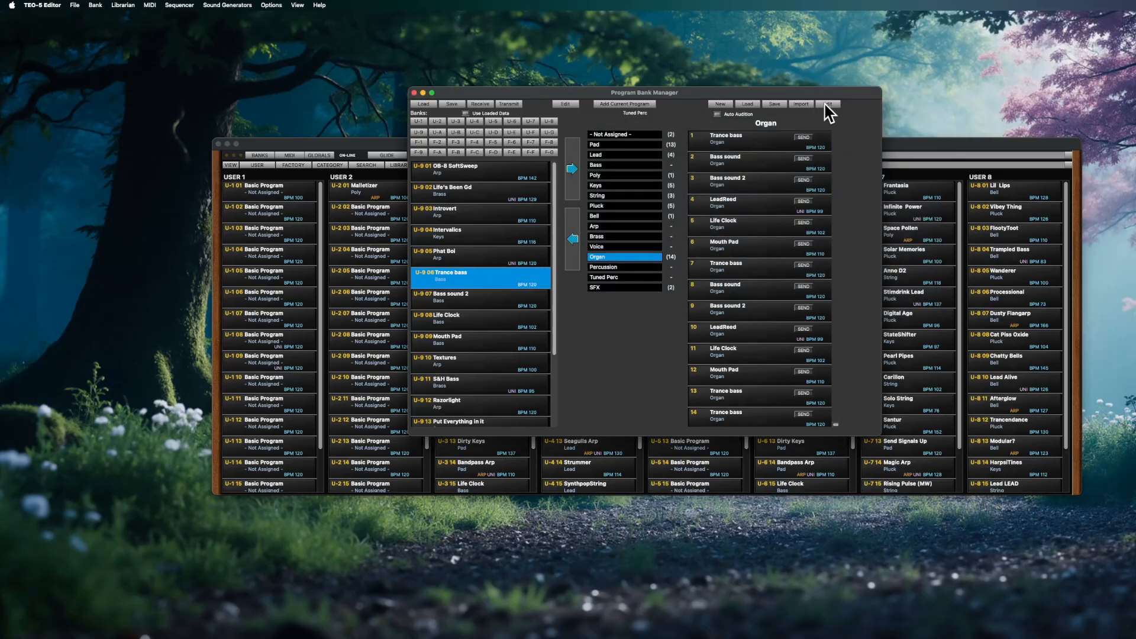
Start a new empty library and import first library.teo5_lib from the library folder, showing its - Not Assigned - category
click(722, 108)
click(770, 179)
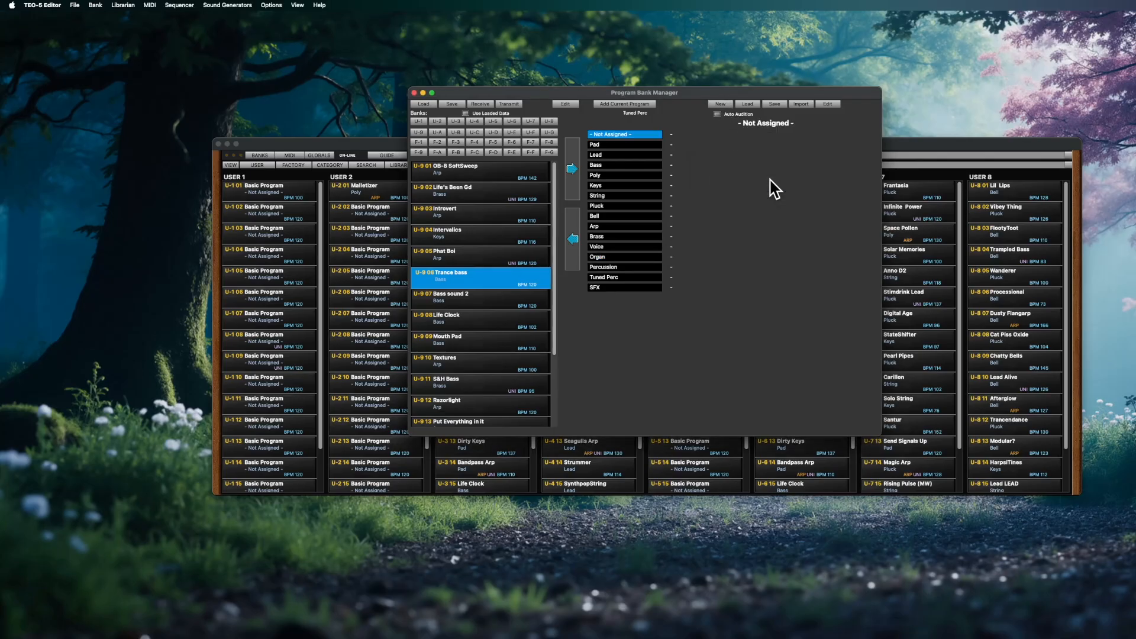
click(805, 106)
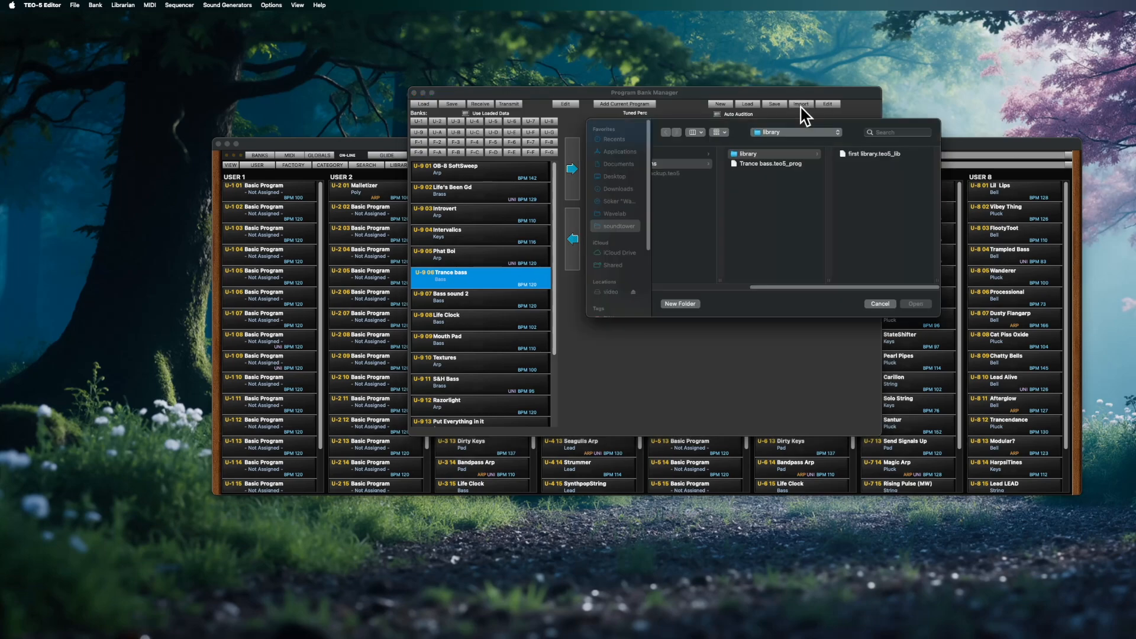
click(863, 155)
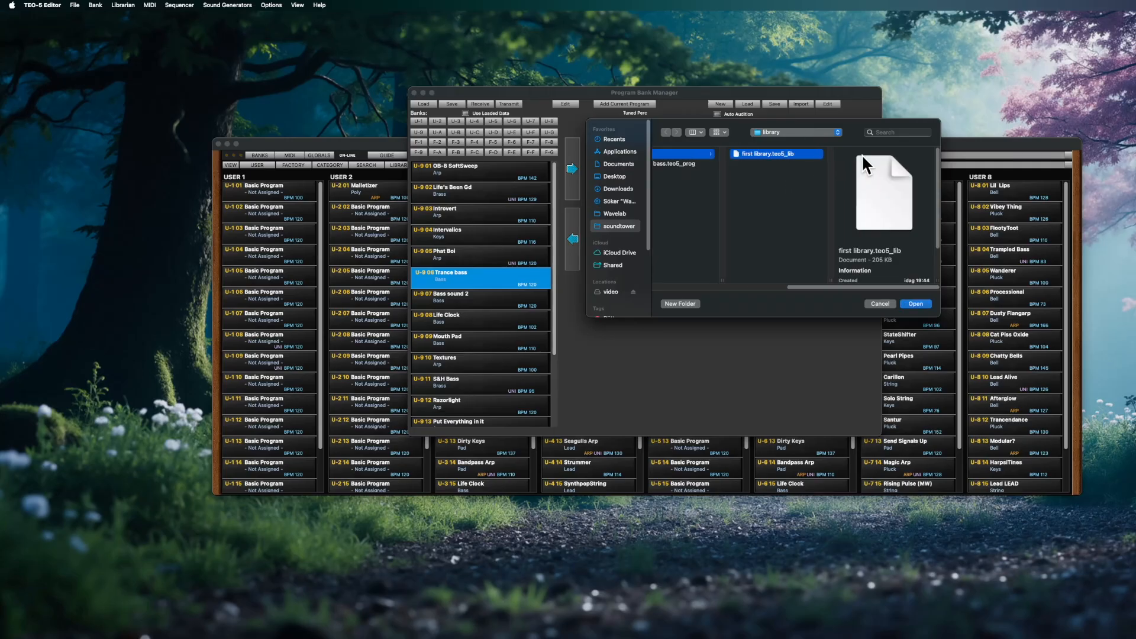
click(914, 304)
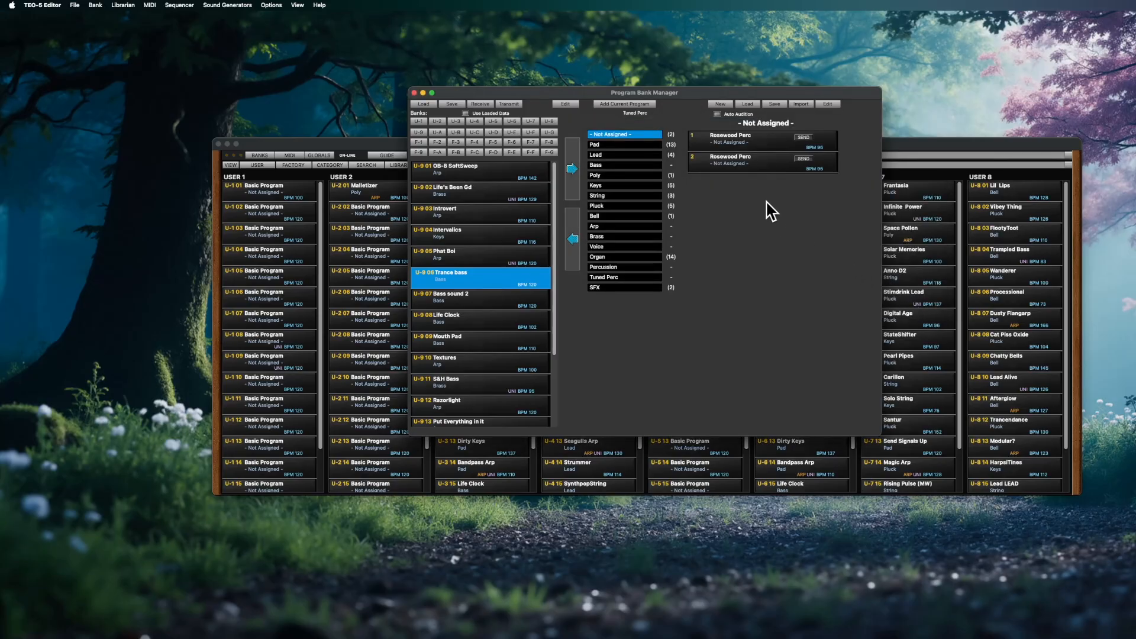
click(655, 136)
mouse_move(682, 95)
mouse_down()
mouse_move(691, 99)
mouse_move(679, 97)
mouse_up()
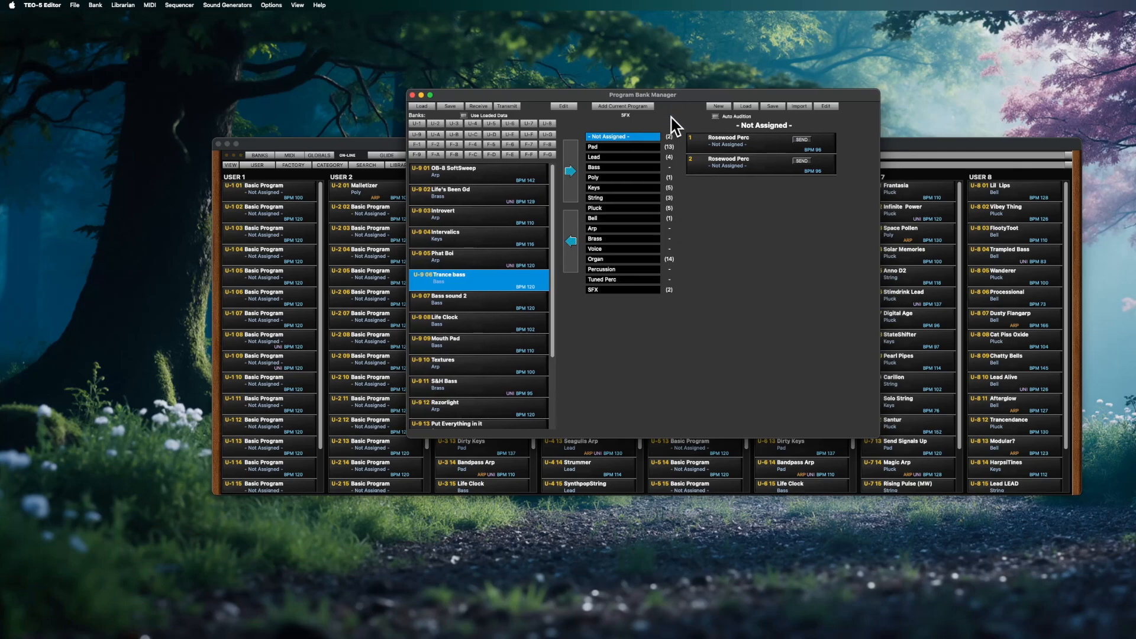
drag(679, 98, 672, 101)
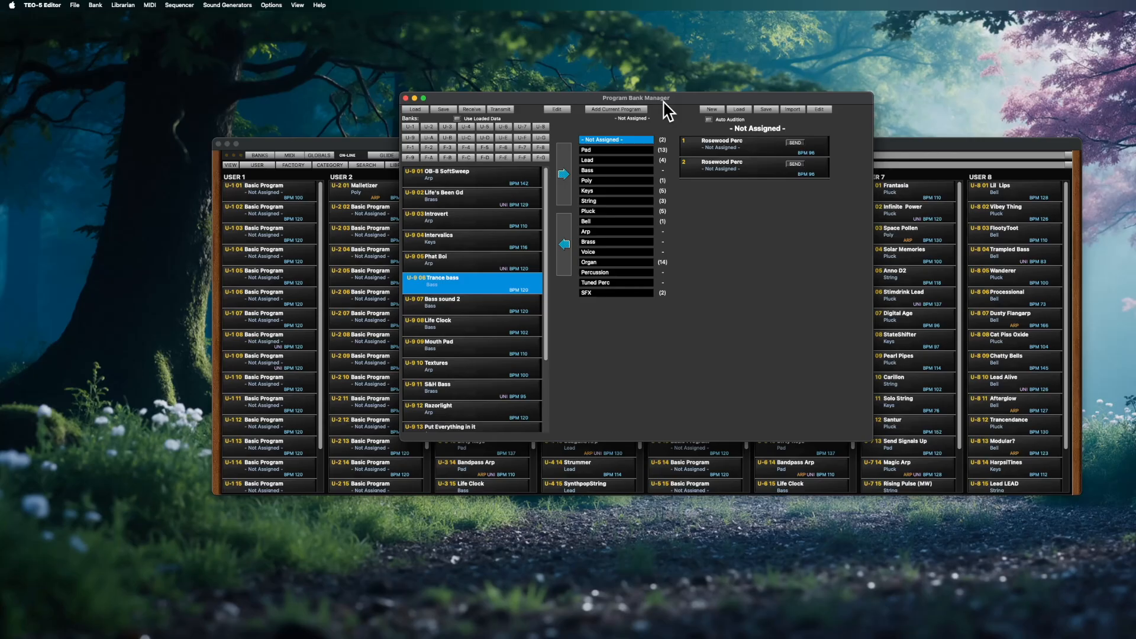
drag(672, 104, 676, 105)
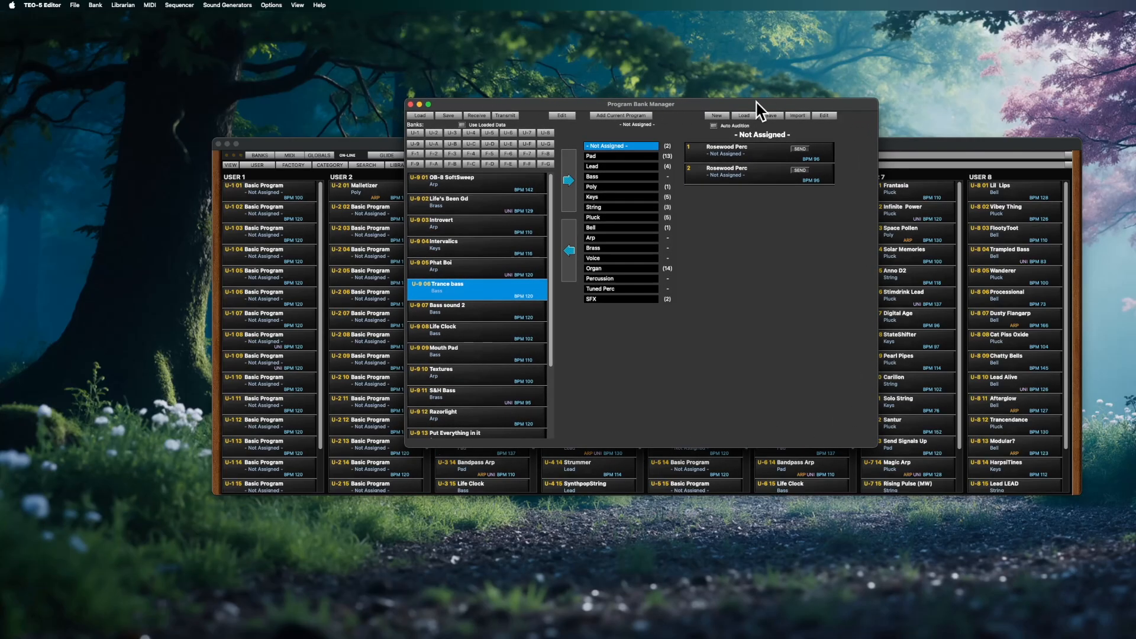
drag(756, 102, 757, 104)
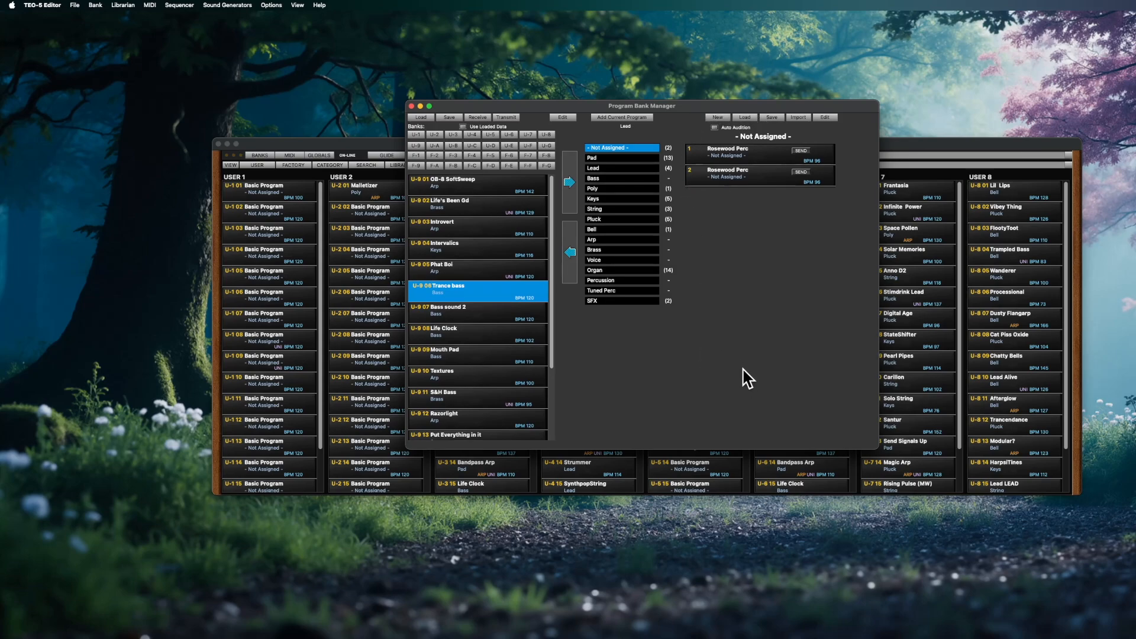
Close the Program Bank Manager and open the Phantom Banks window, arranging it beside the main editor window
drag(681, 107, 335, 101)
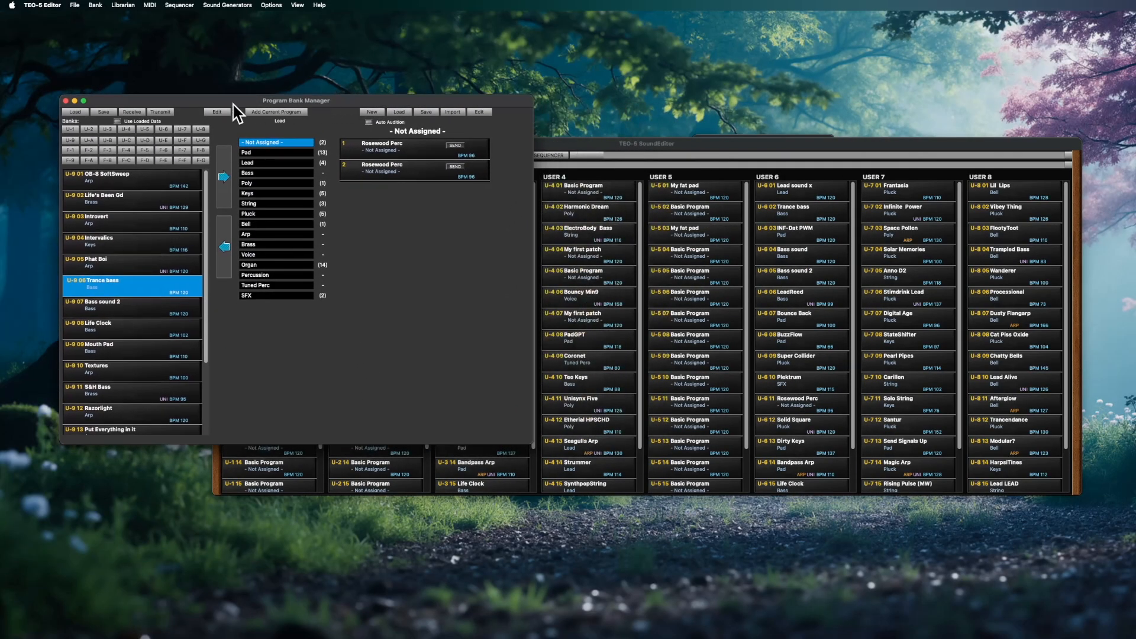
click(66, 102)
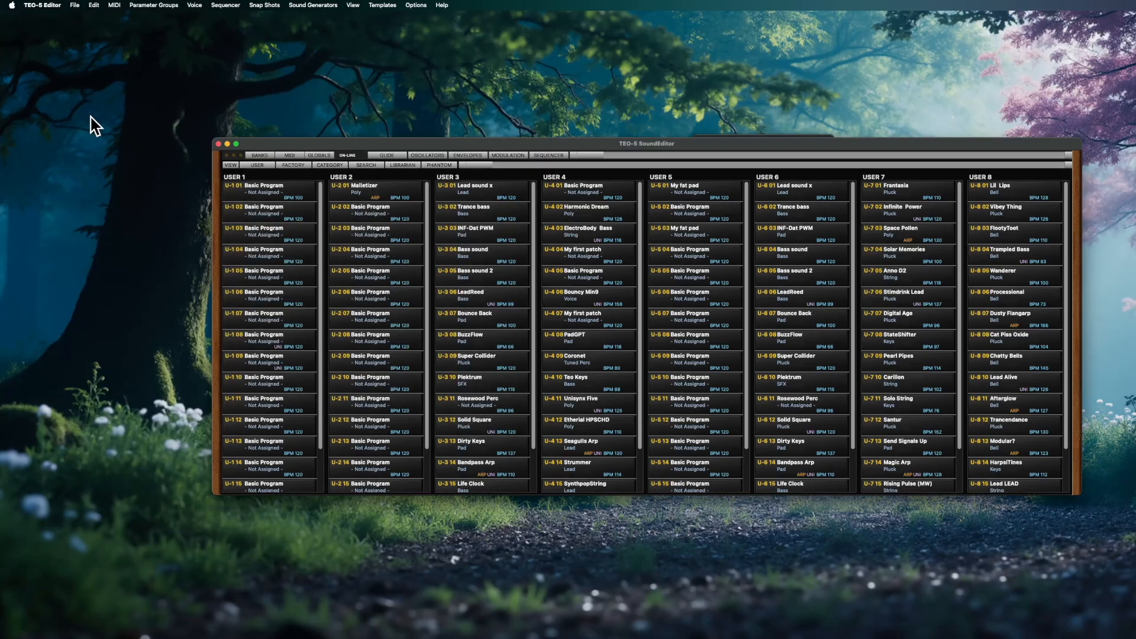
click(440, 165)
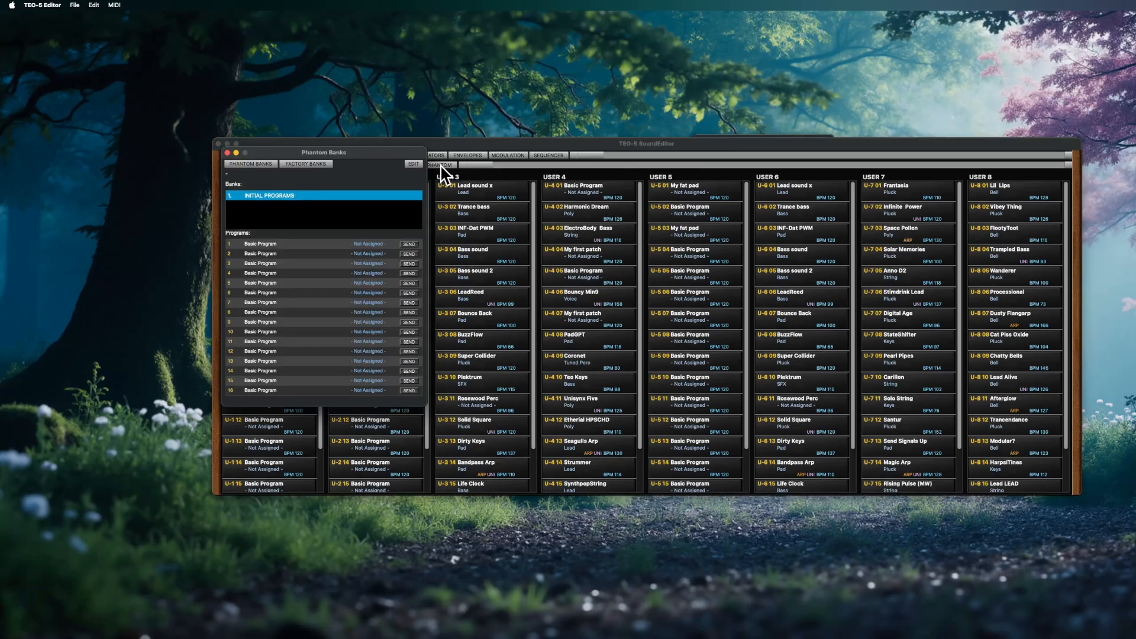
drag(380, 165, 1074, 211)
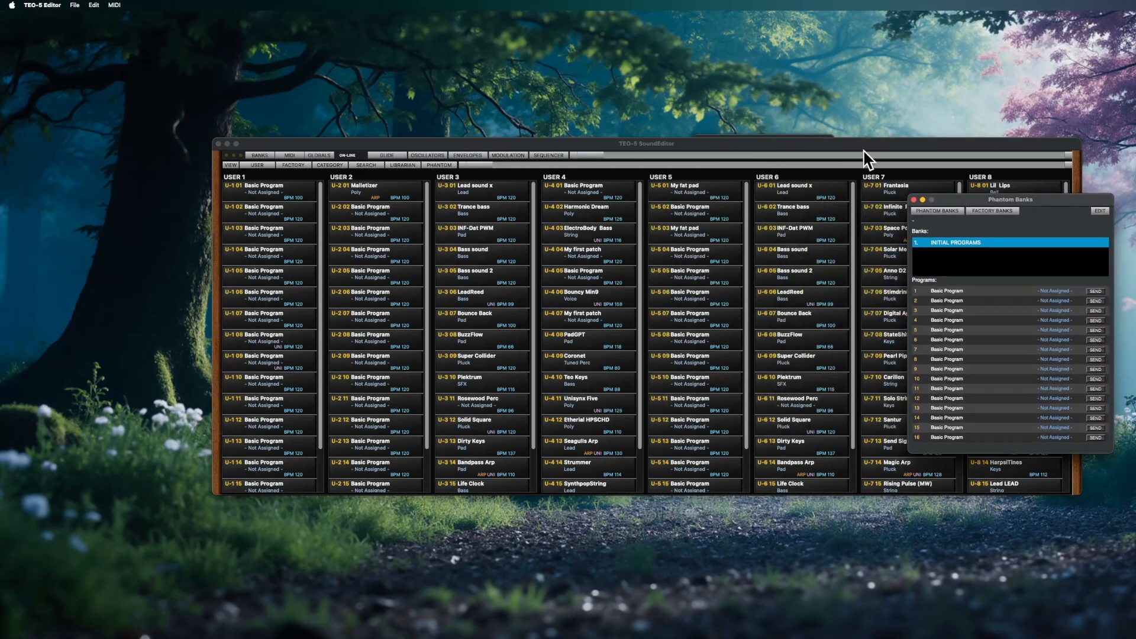
drag(868, 148, 693, 85)
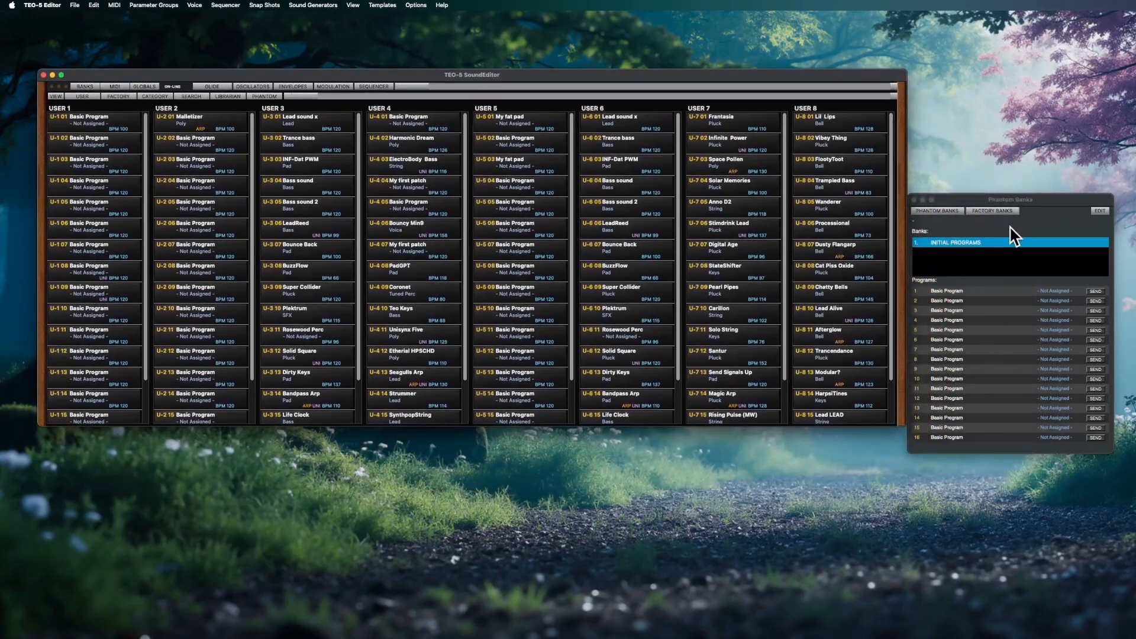
drag(992, 201, 1000, 138)
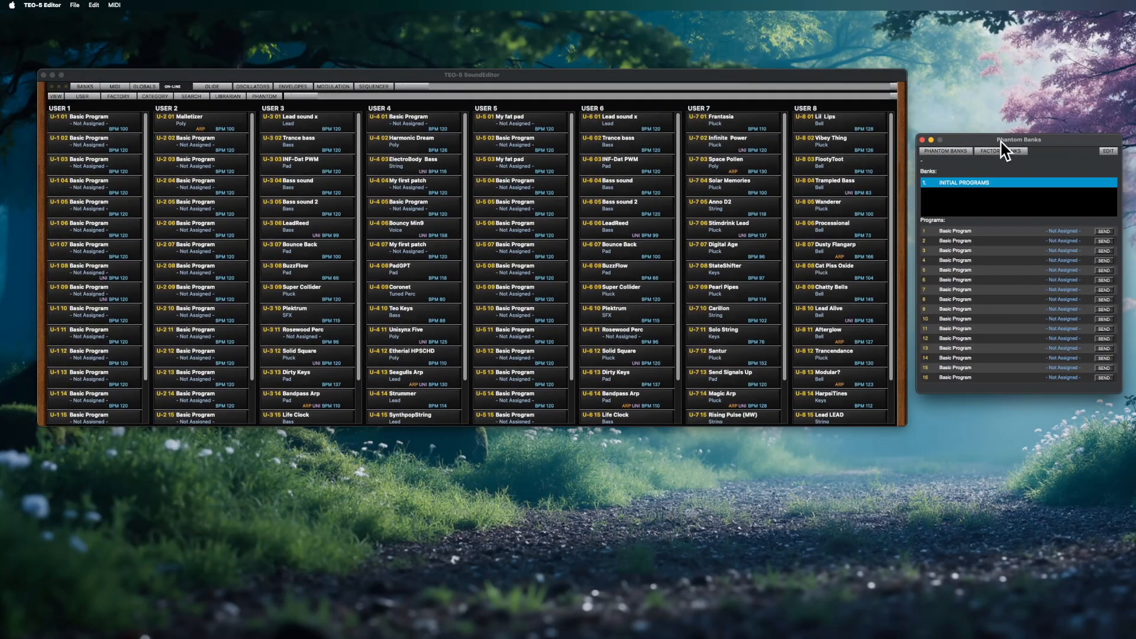
drag(404, 76, 376, 108)
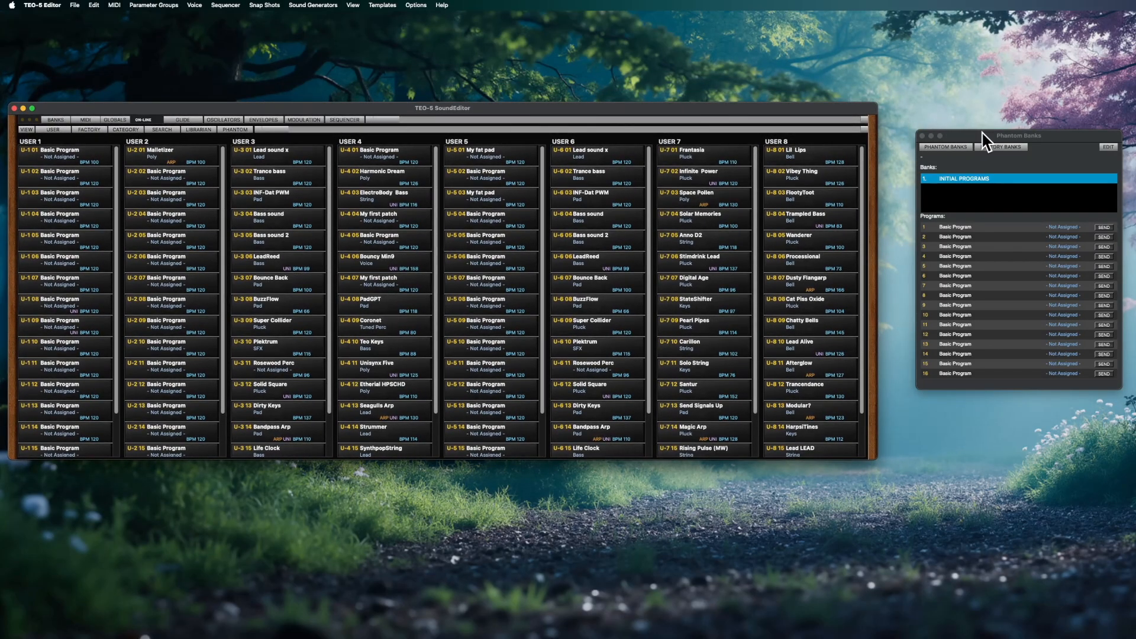
drag(984, 136, 957, 107)
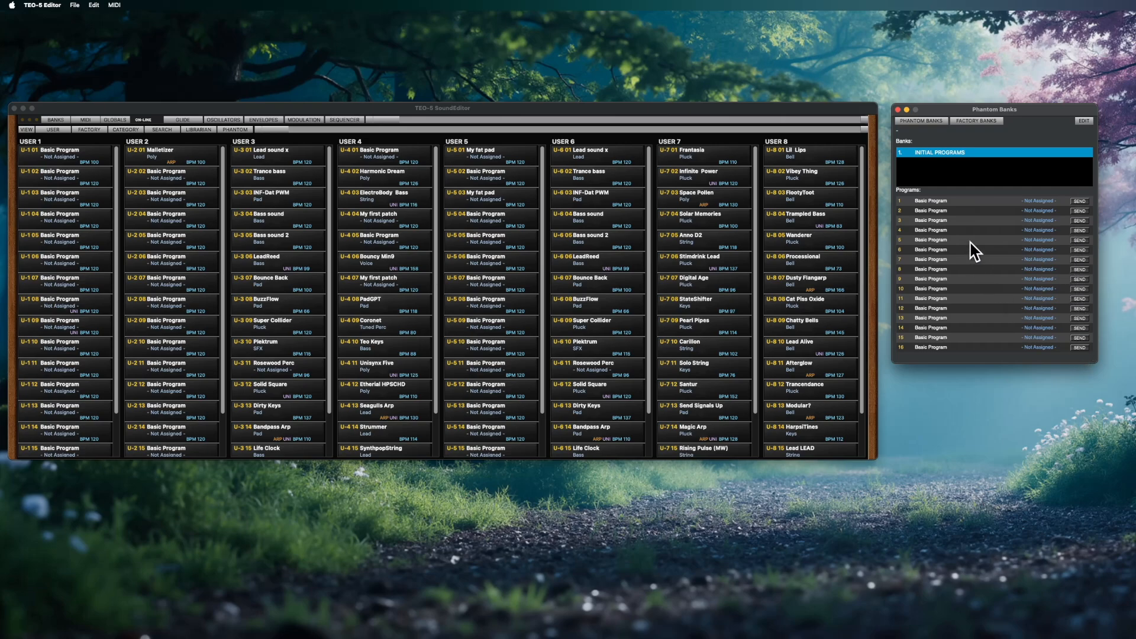
Send the first phantom program to the synth and rename the INITIAL PROGRAMS phantom bank as "Space bank"
click(1082, 204)
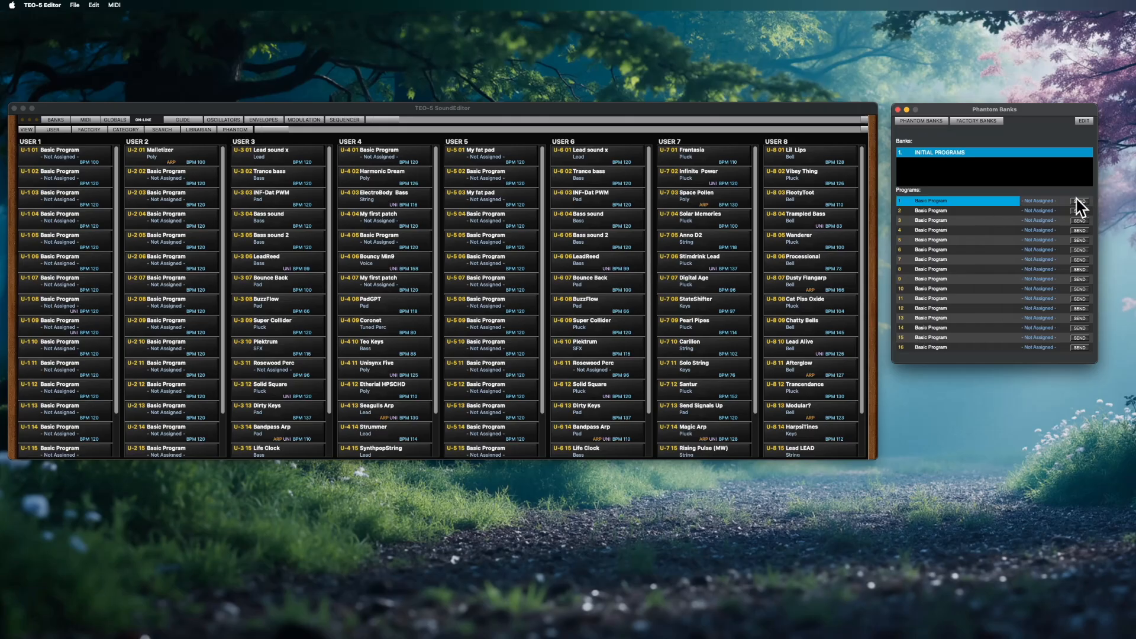
click(985, 178)
click(954, 156)
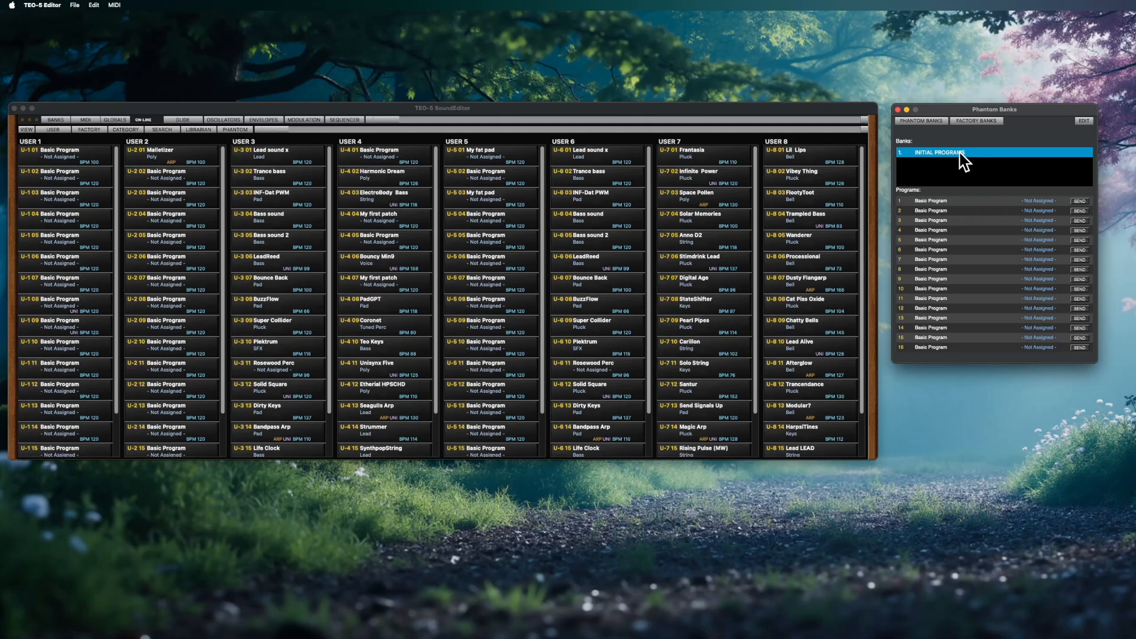
double_click(948, 153)
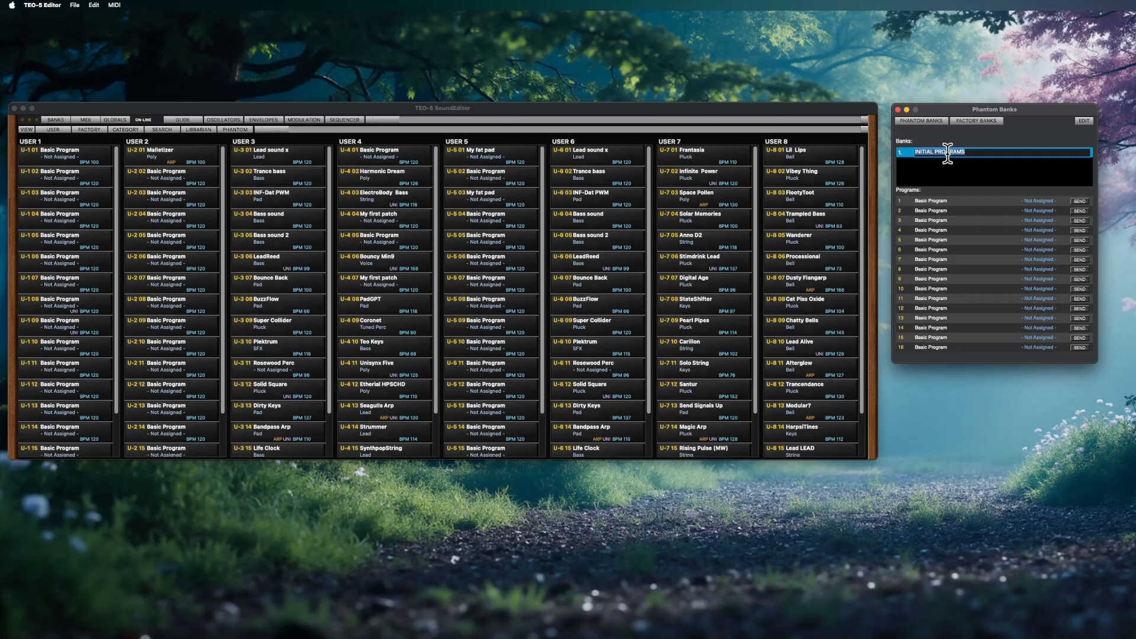
text(Space bank)
key(Return)
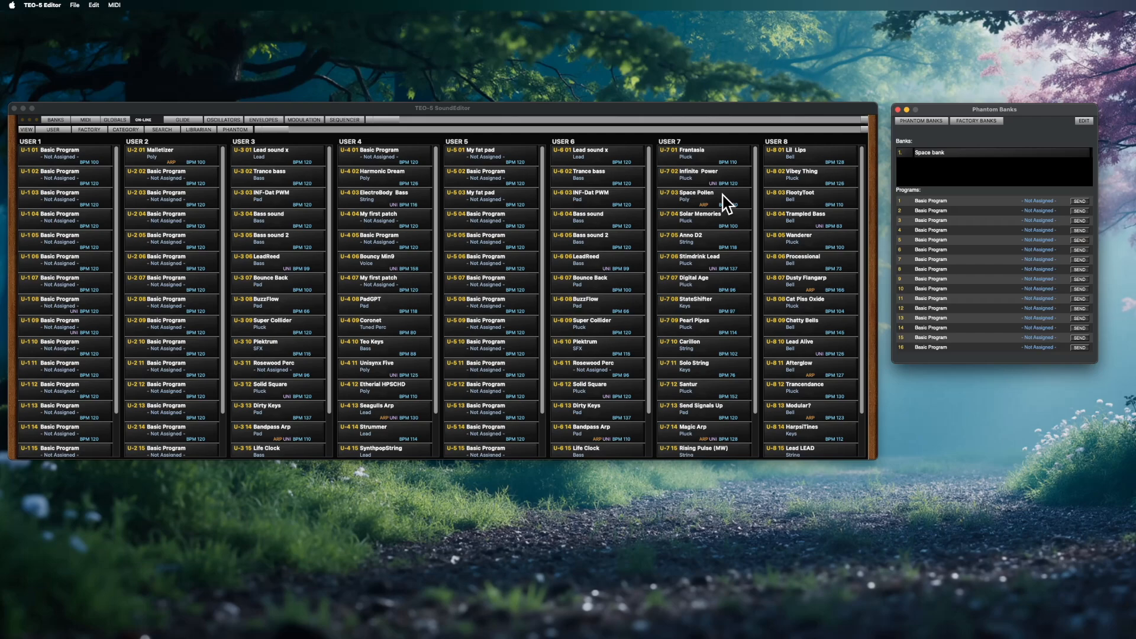
Try to copy the U-7 03 Space Pollen program from User 7 into program slot 6 of the phantom bank
click(947, 201)
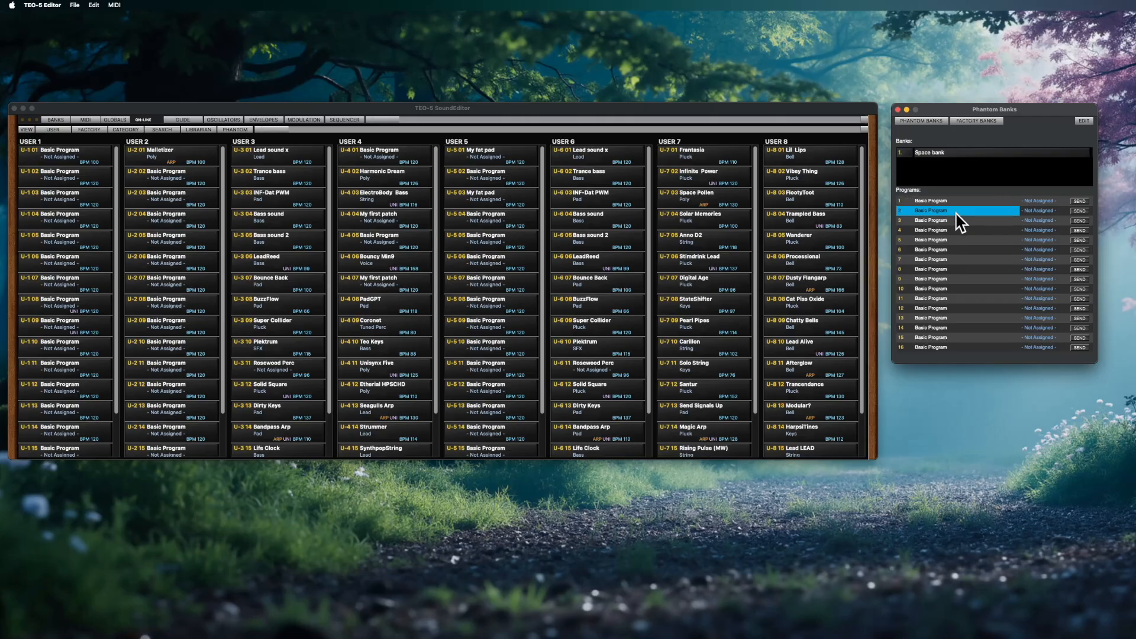
click(957, 220)
click(930, 249)
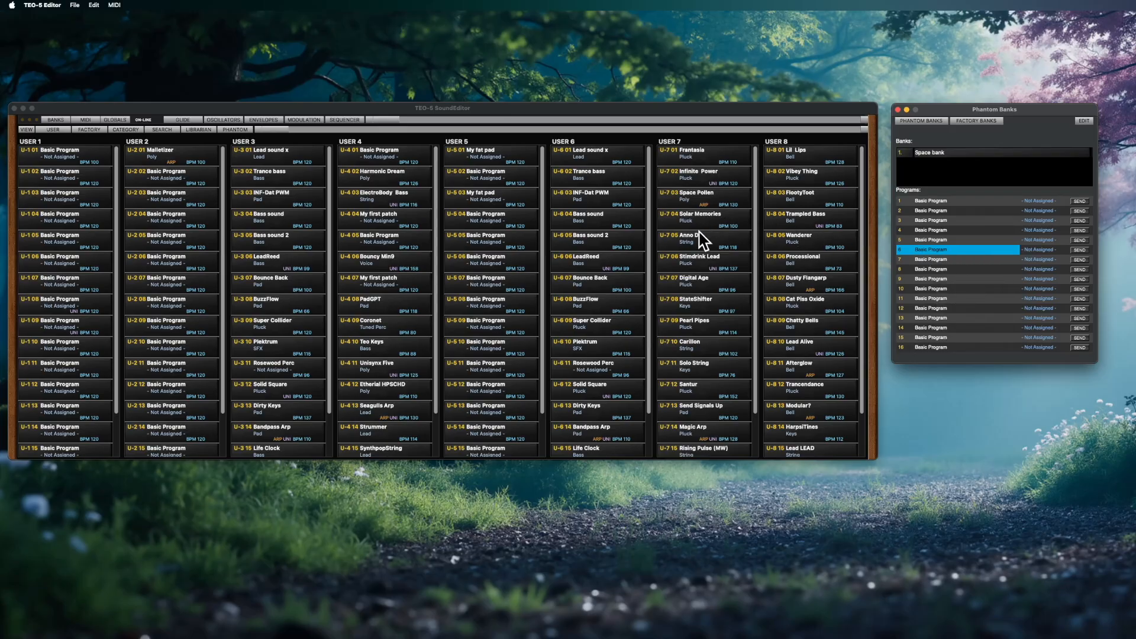
drag(702, 201, 984, 312)
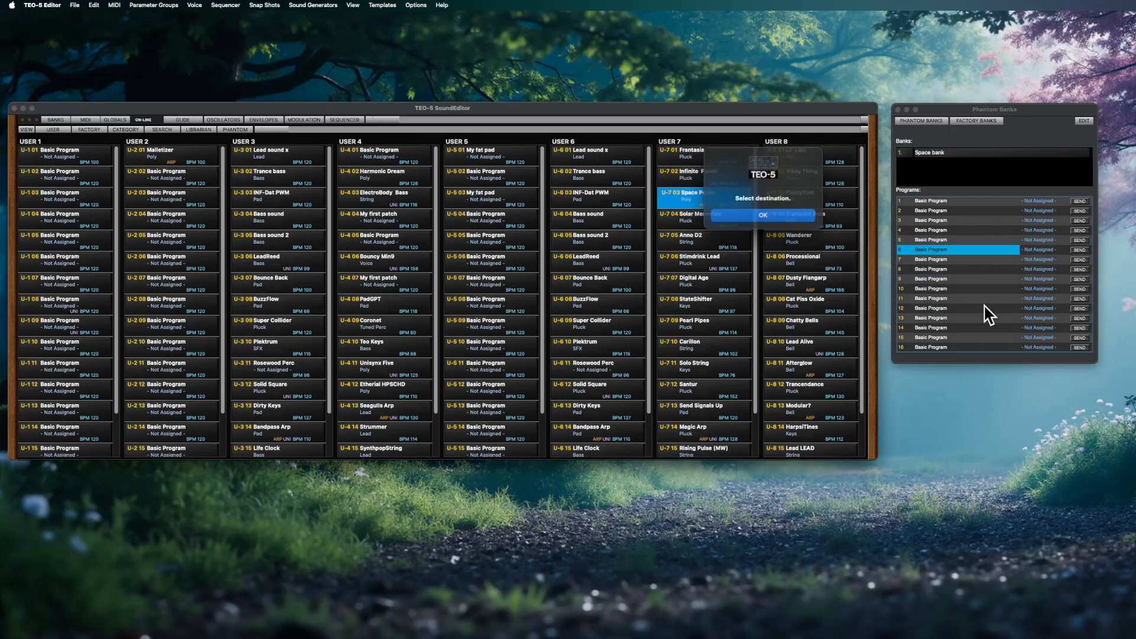
click(785, 216)
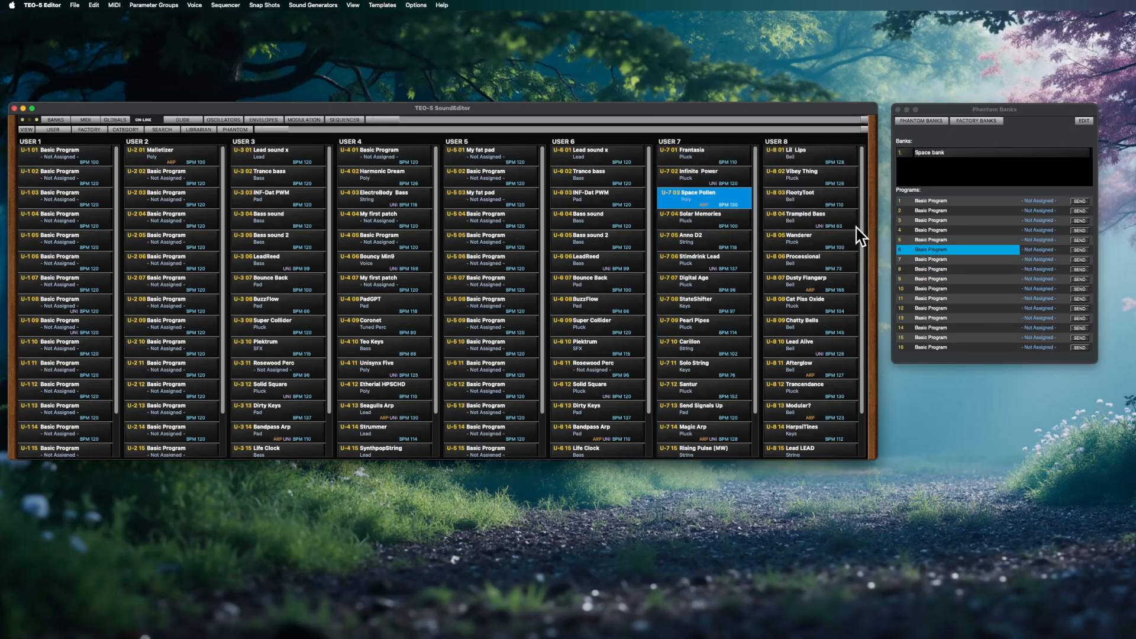
With Space bank selected, copy U-7 03 Space Pollen over the Basic Program in slot 6 and send it to the synth
click(953, 251)
click(699, 196)
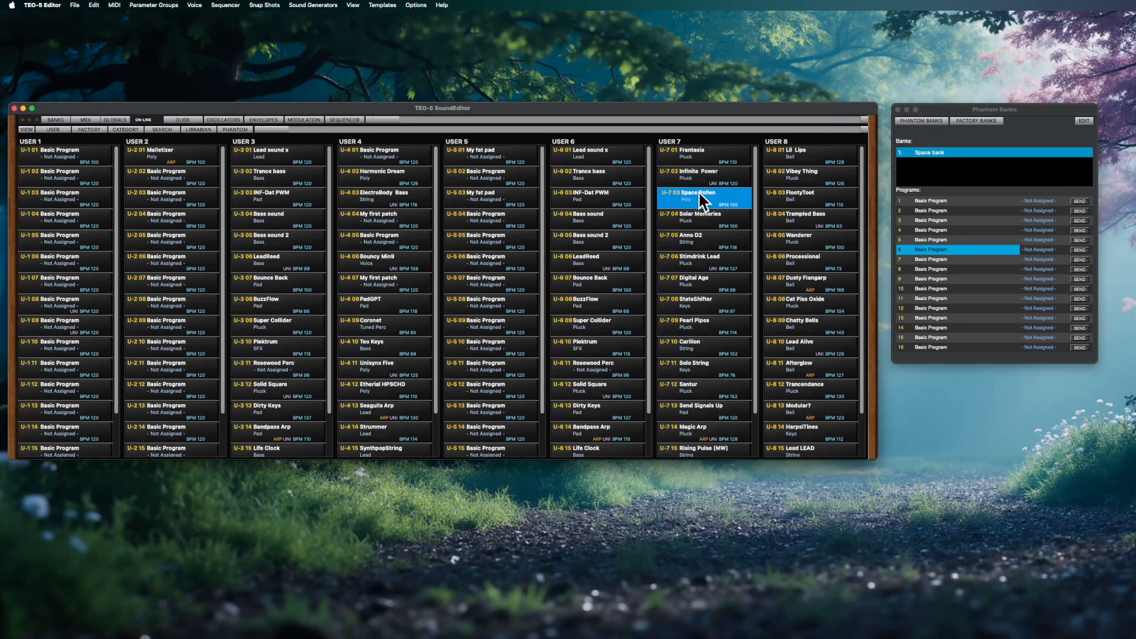
drag(700, 195, 965, 253)
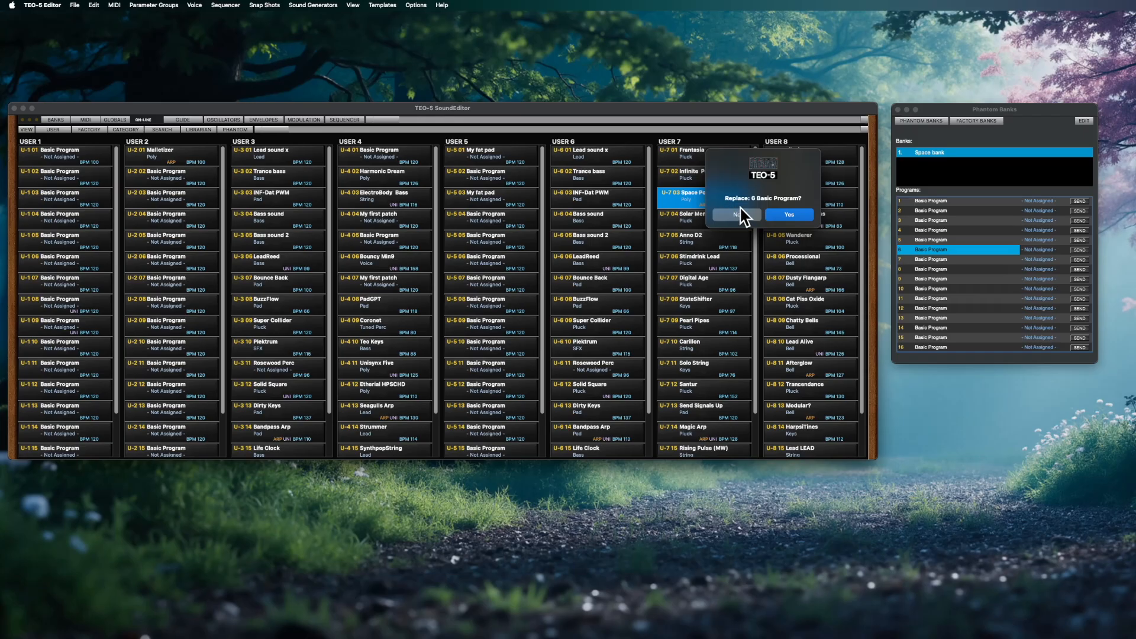
click(792, 217)
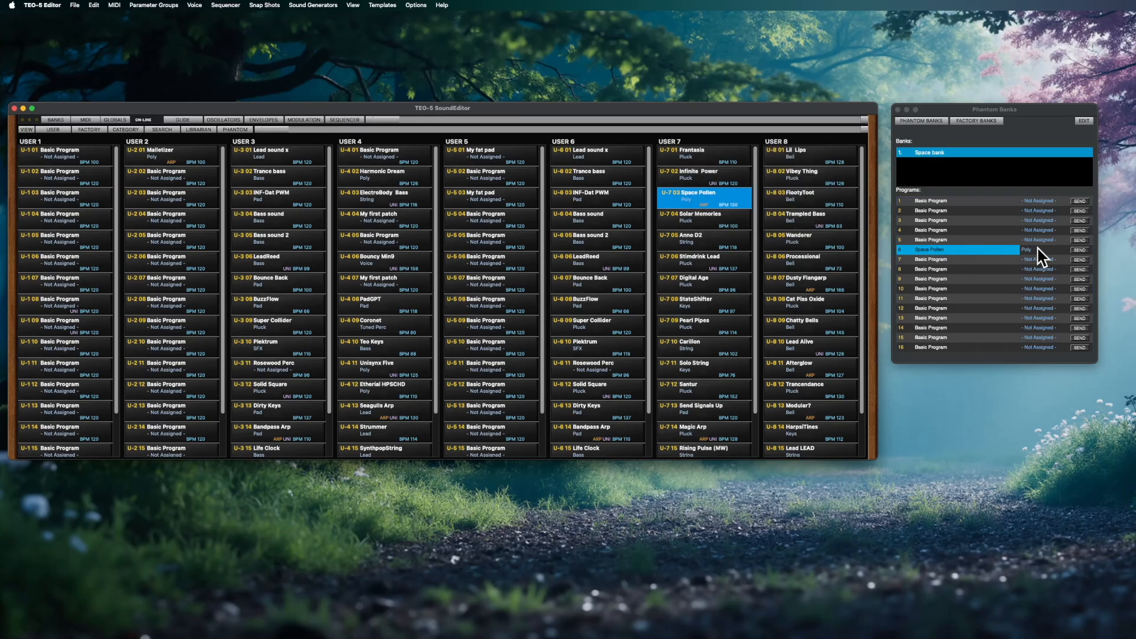
click(1079, 251)
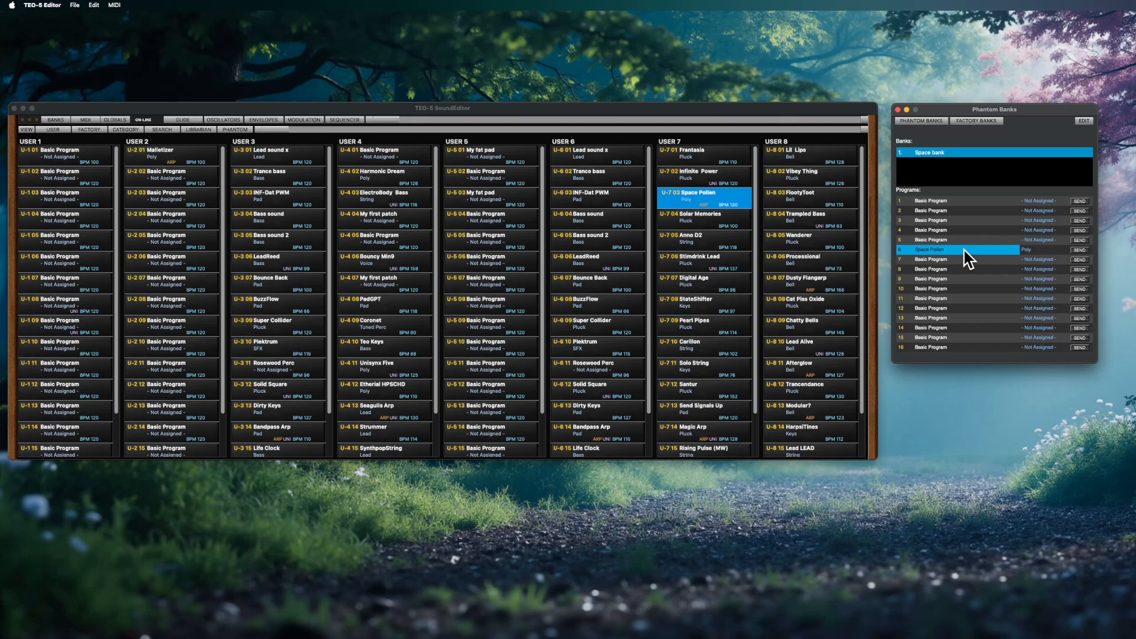
Move Space Pollen to slot 1 of Space bank and copy U-5 01 My fat pad over the Basic Program in slot 2
drag(964, 251, 960, 201)
click(940, 211)
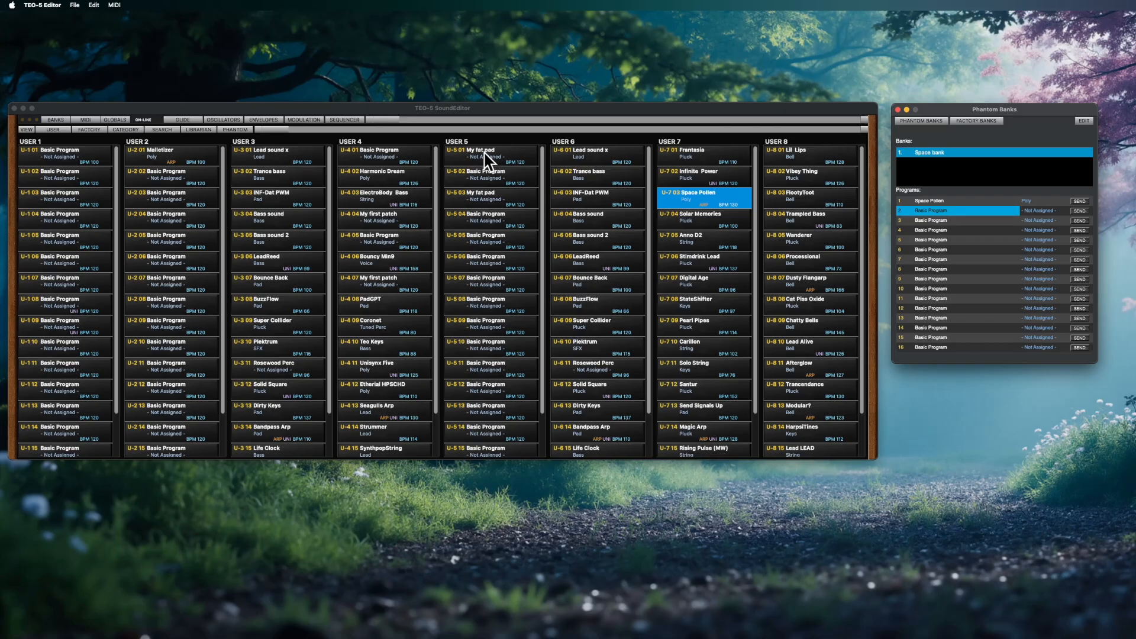
drag(487, 155, 948, 212)
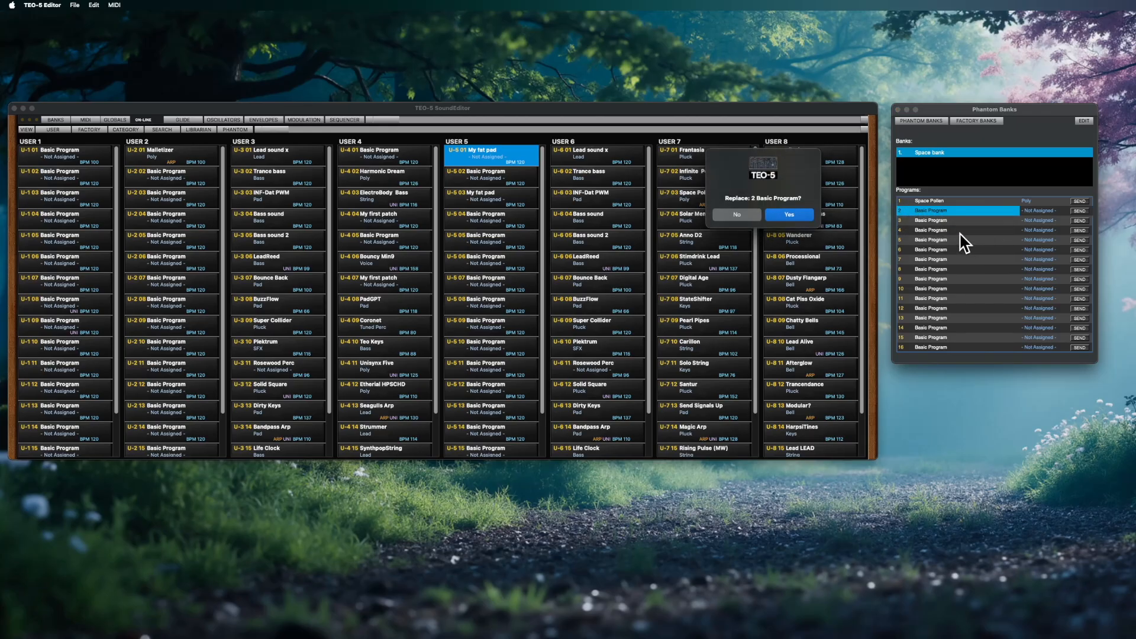
click(793, 219)
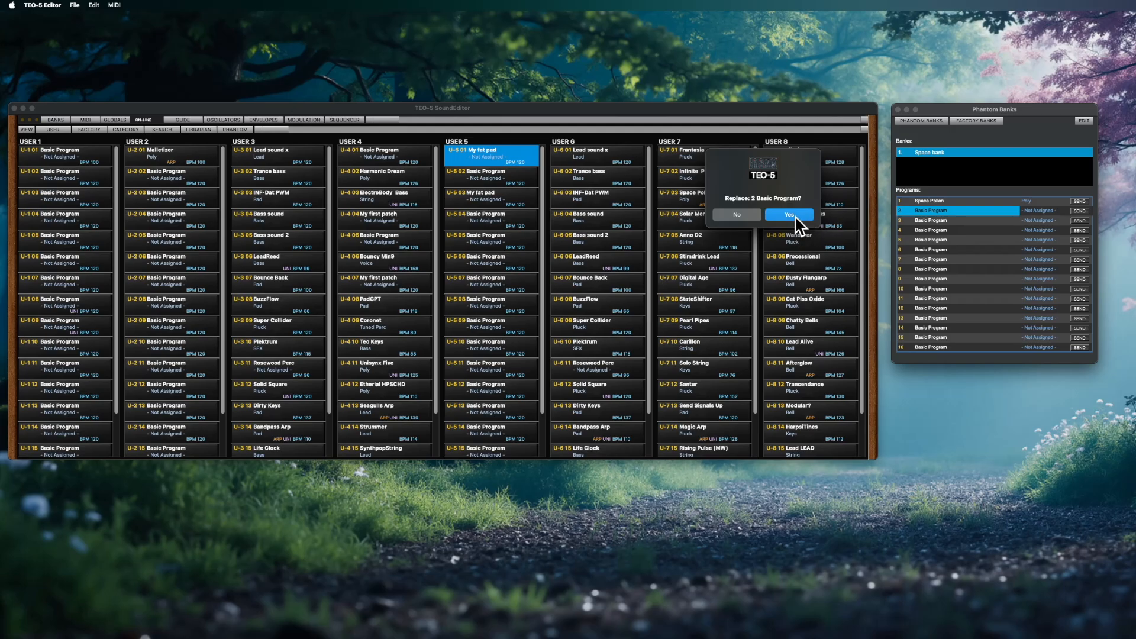
Copy U-3 08 BuzzFlow from User 3 over the Basic Program in slot 3 of Space bank
click(962, 200)
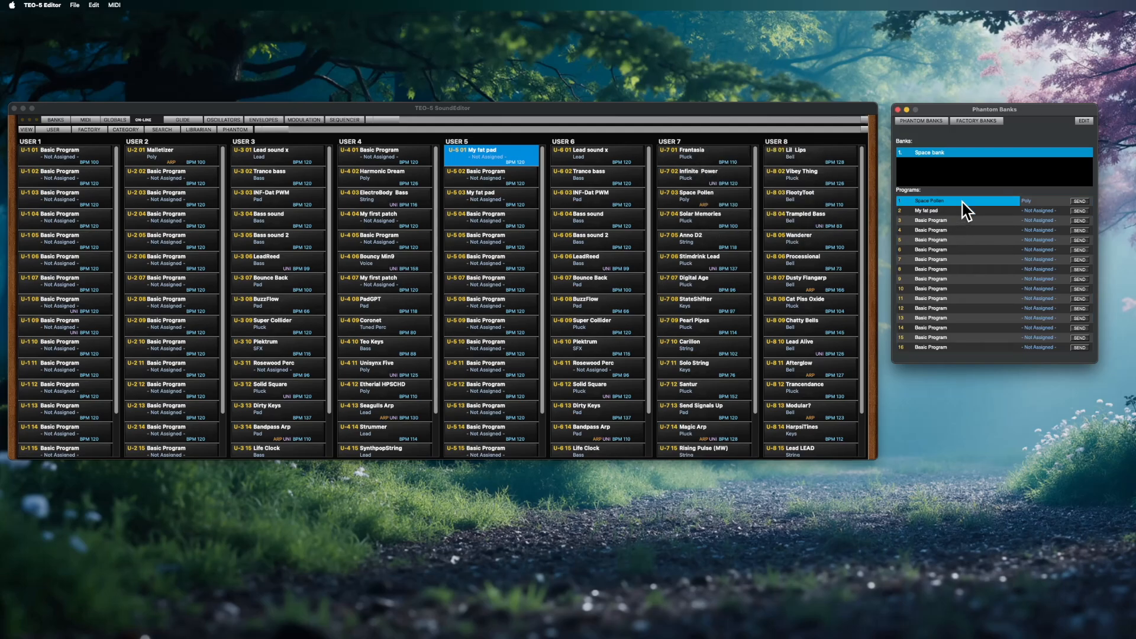
click(959, 220)
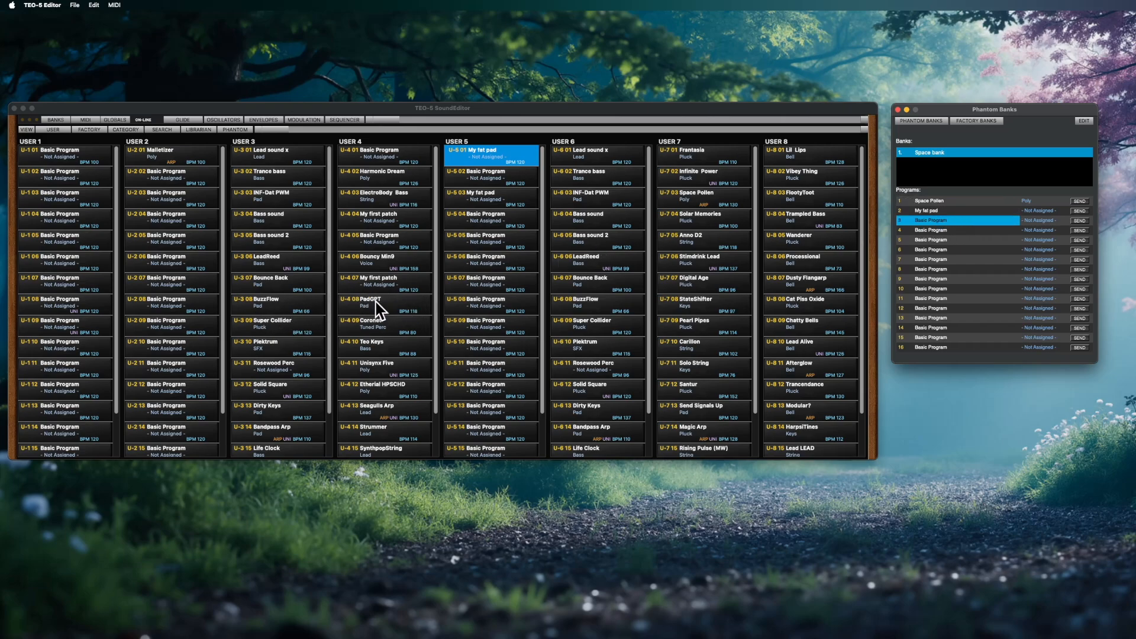
drag(278, 304, 959, 231)
click(786, 216)
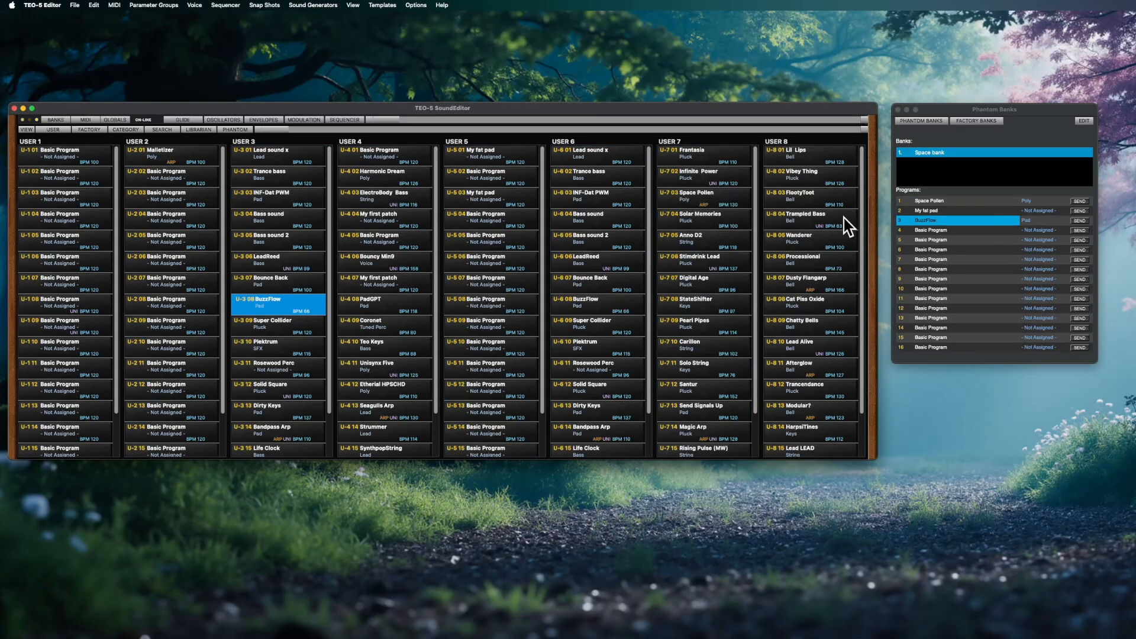
Make U-3 03 INF-Dat PWM the current program and add it to slot 4 of Space bank
click(940, 230)
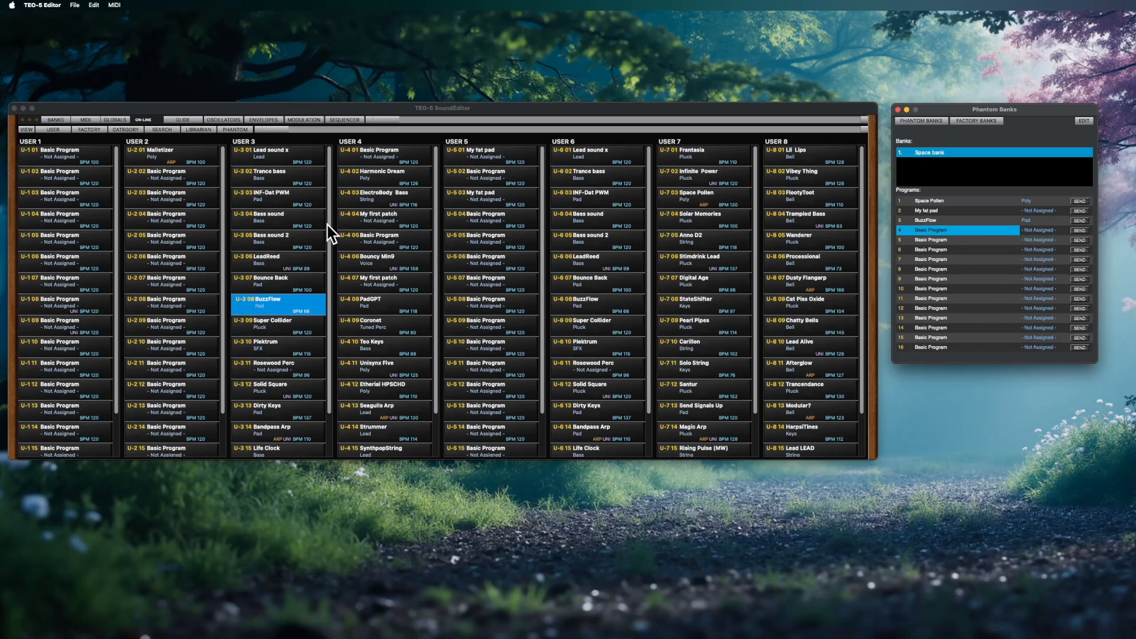
click(288, 203)
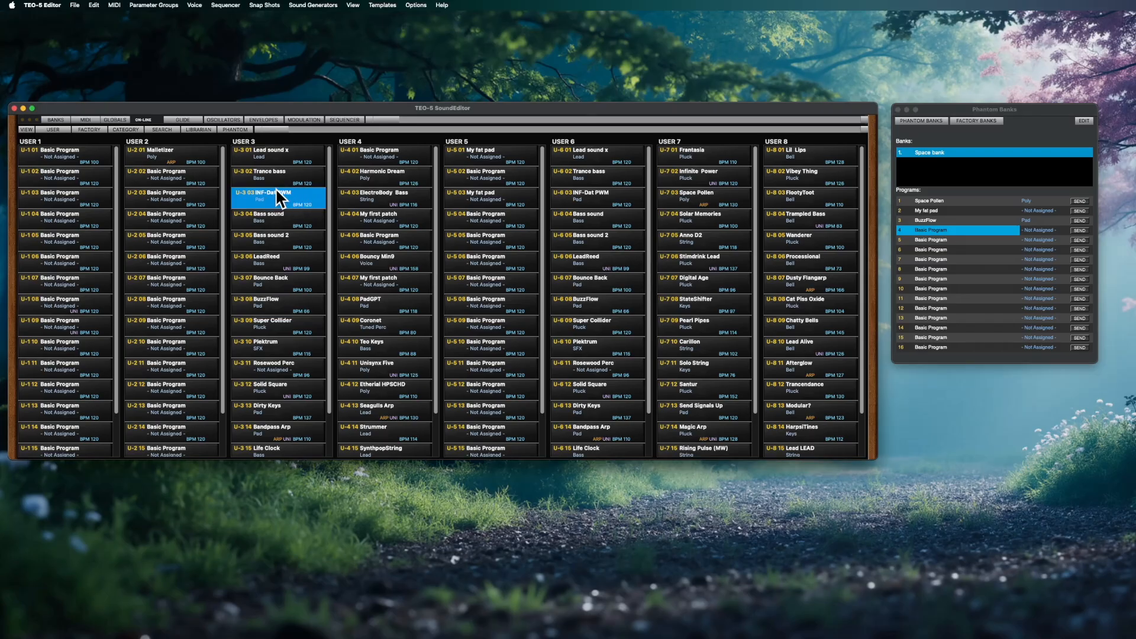
right_click(942, 233)
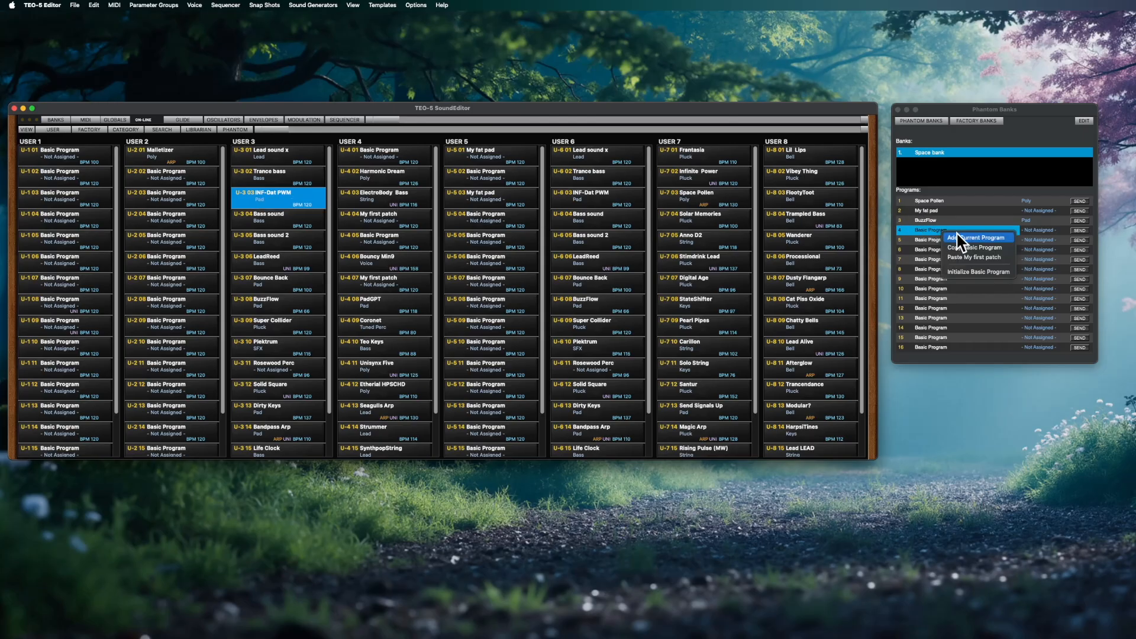
click(998, 238)
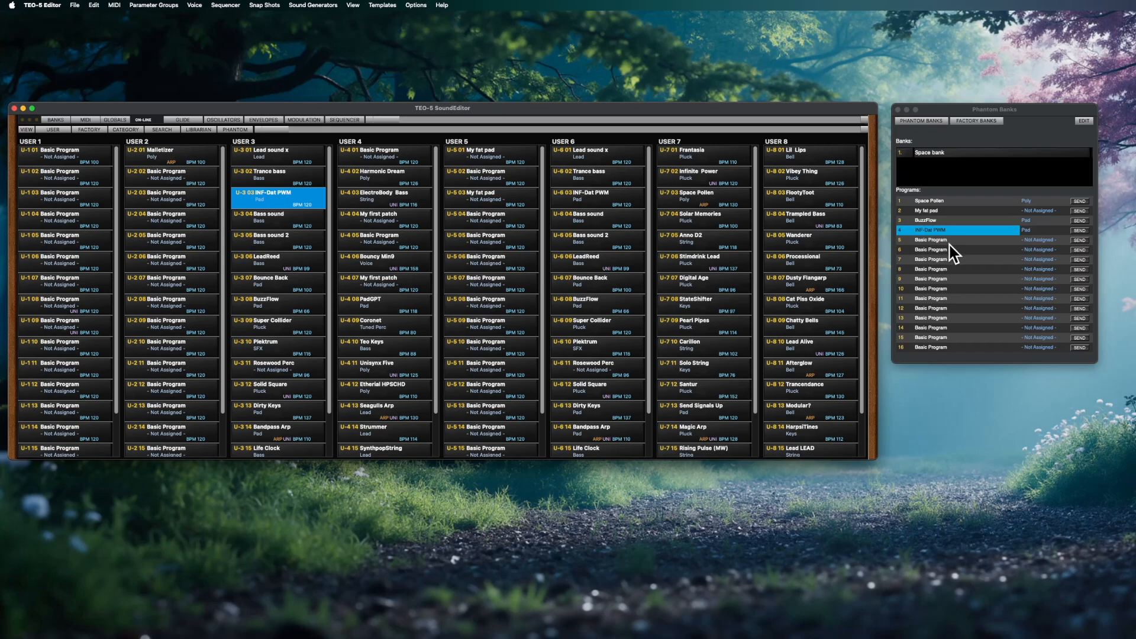
Open the Program Bank Manager and copy the String library programs Haus Bazz, Nuwave Shift (MW) and Industry Beat into phantom slots 5 to 7
click(202, 130)
drag(342, 103, 702, 109)
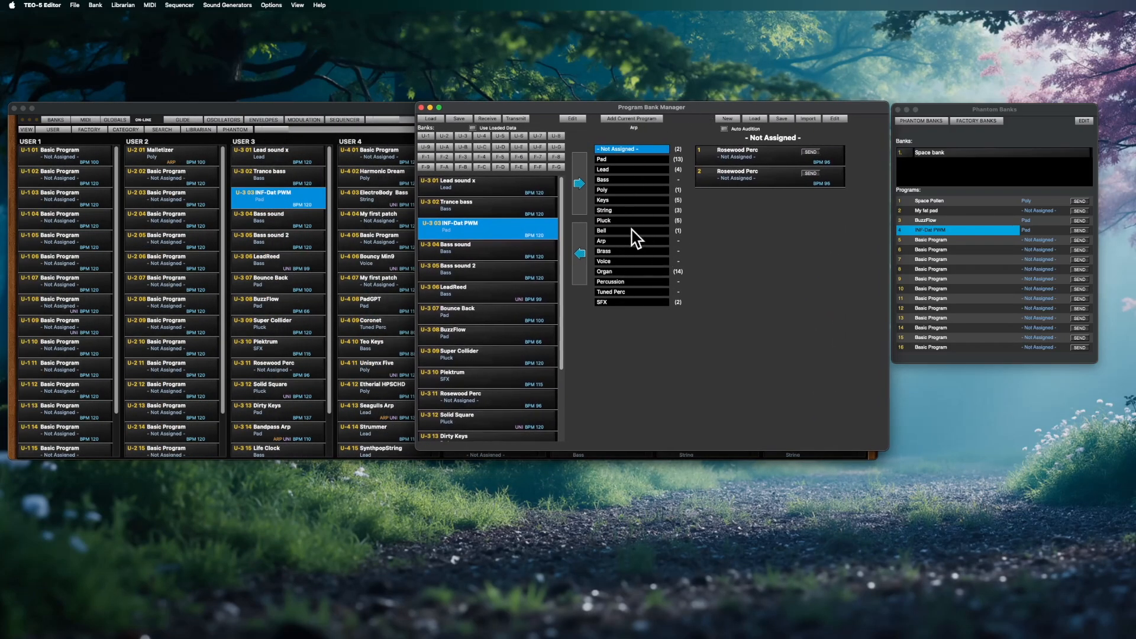
click(610, 210)
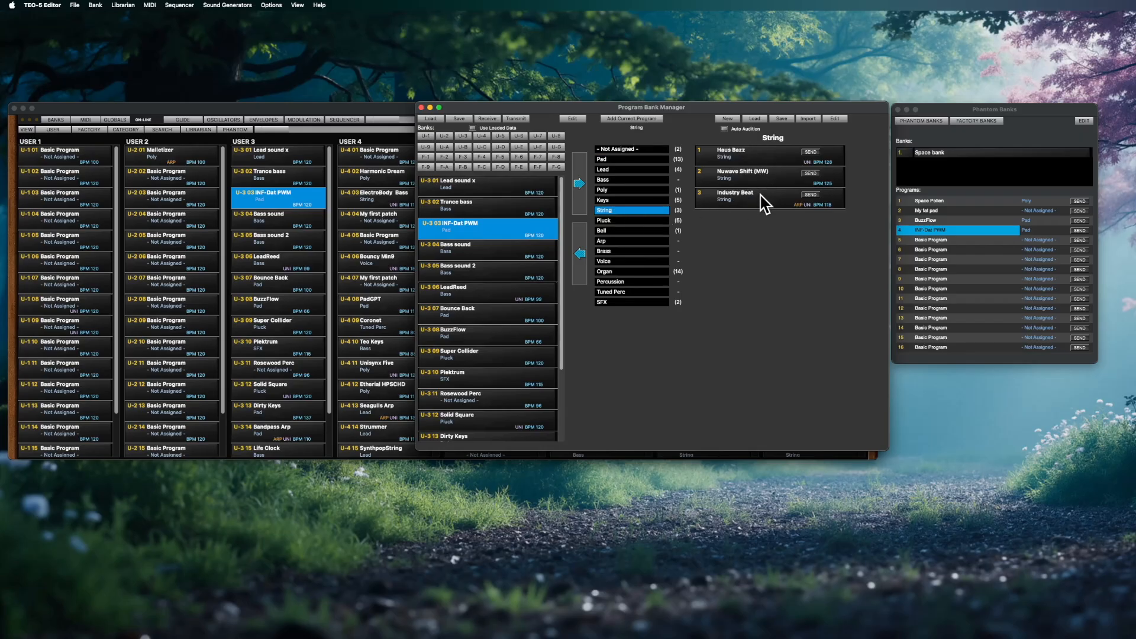
click(757, 152)
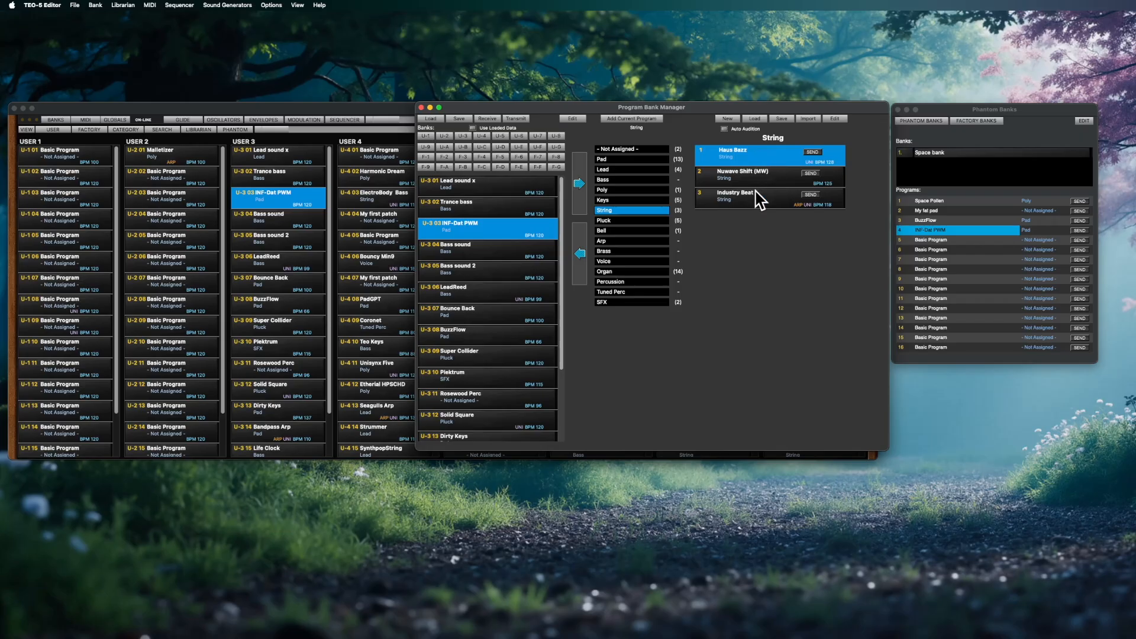
shift+click(761, 201)
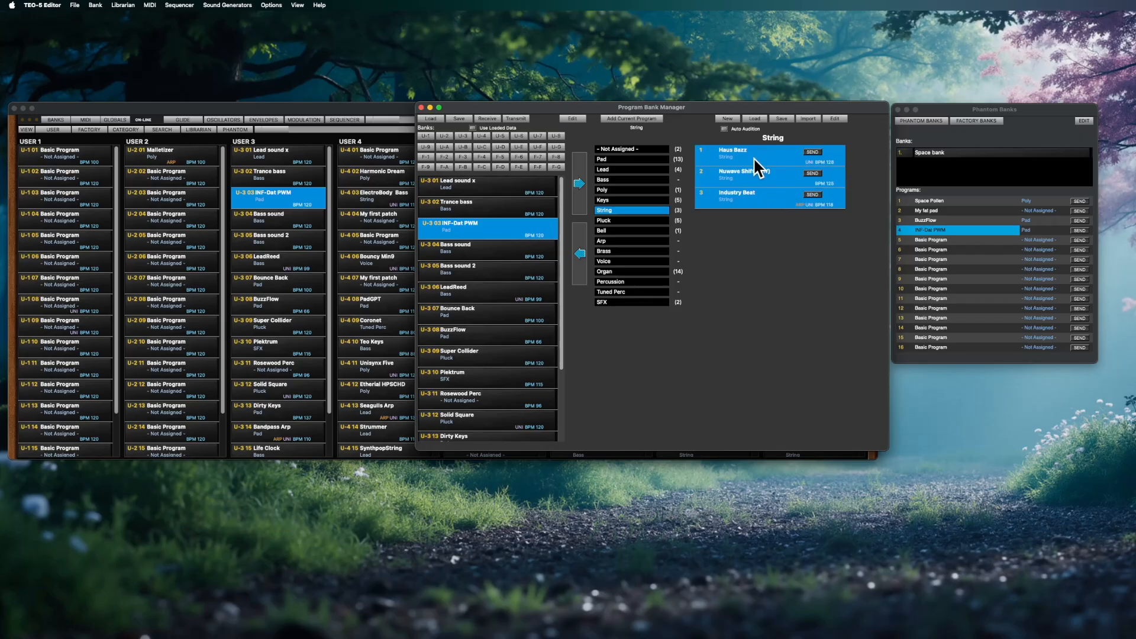
drag(741, 154, 766, 169)
click(941, 240)
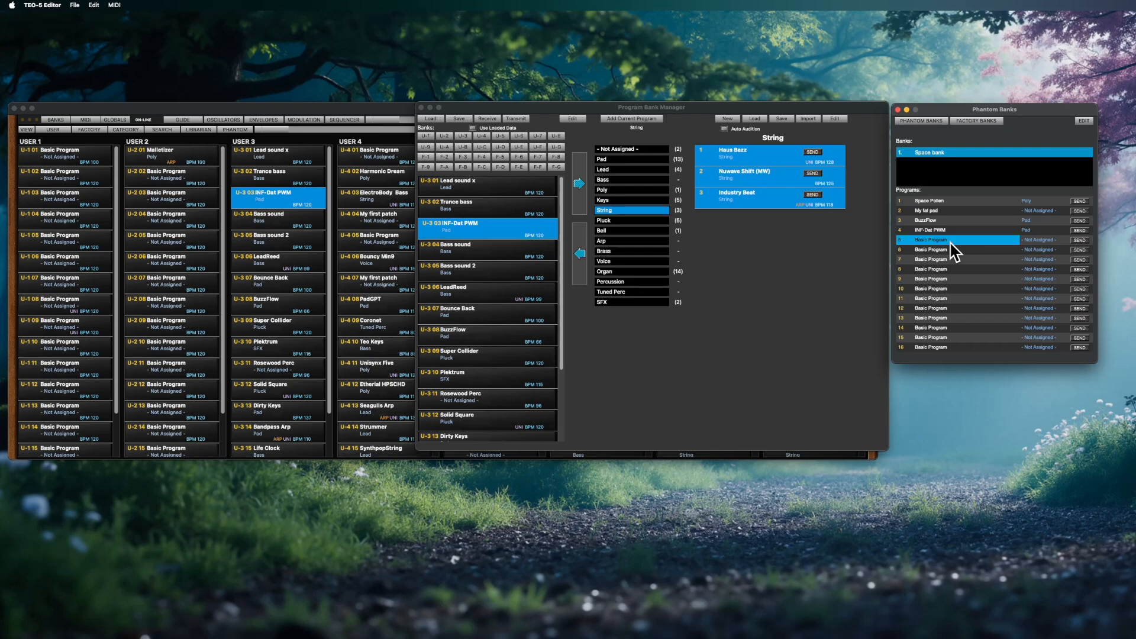
drag(753, 153, 955, 245)
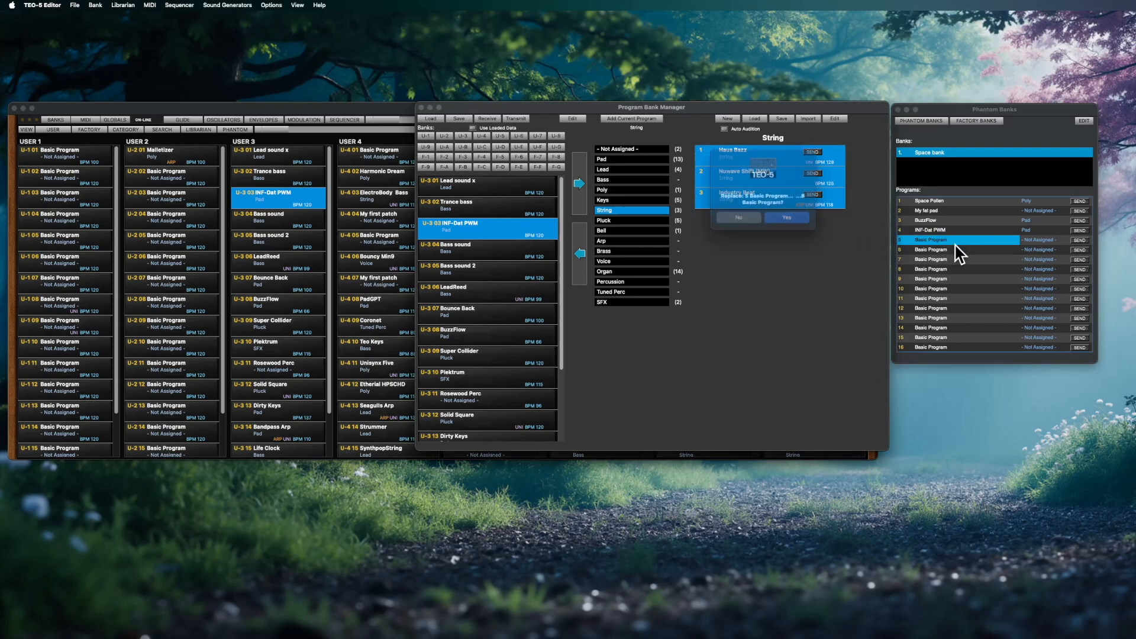
click(795, 224)
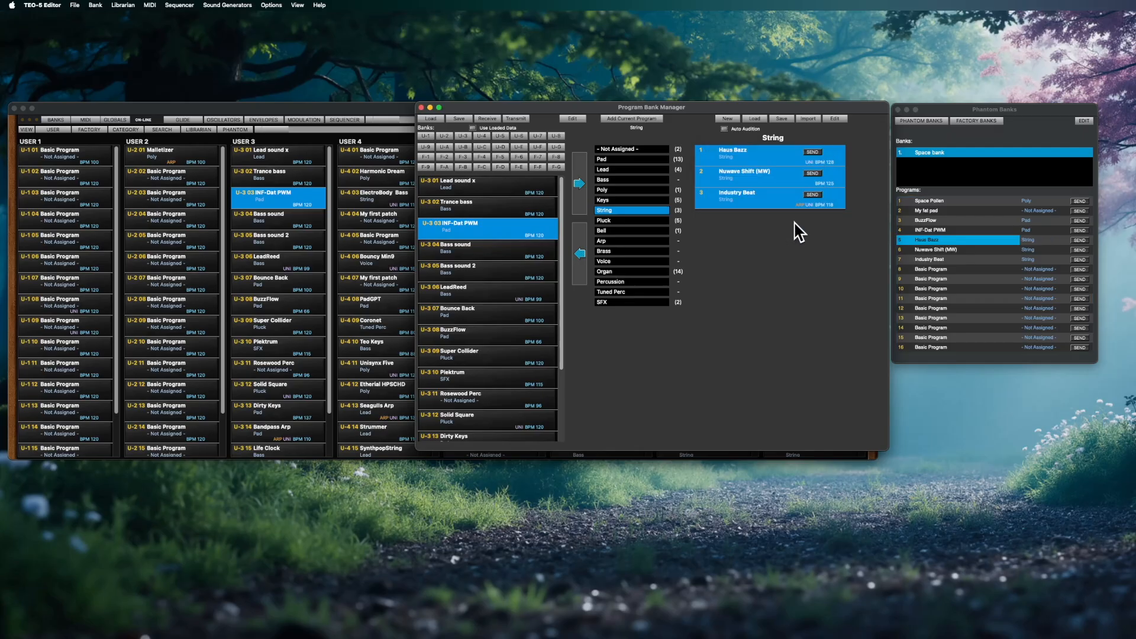
Swap Nuwave Shift (MW) and Industry Beat between slots 6 and 7 of Space bank
click(939, 249)
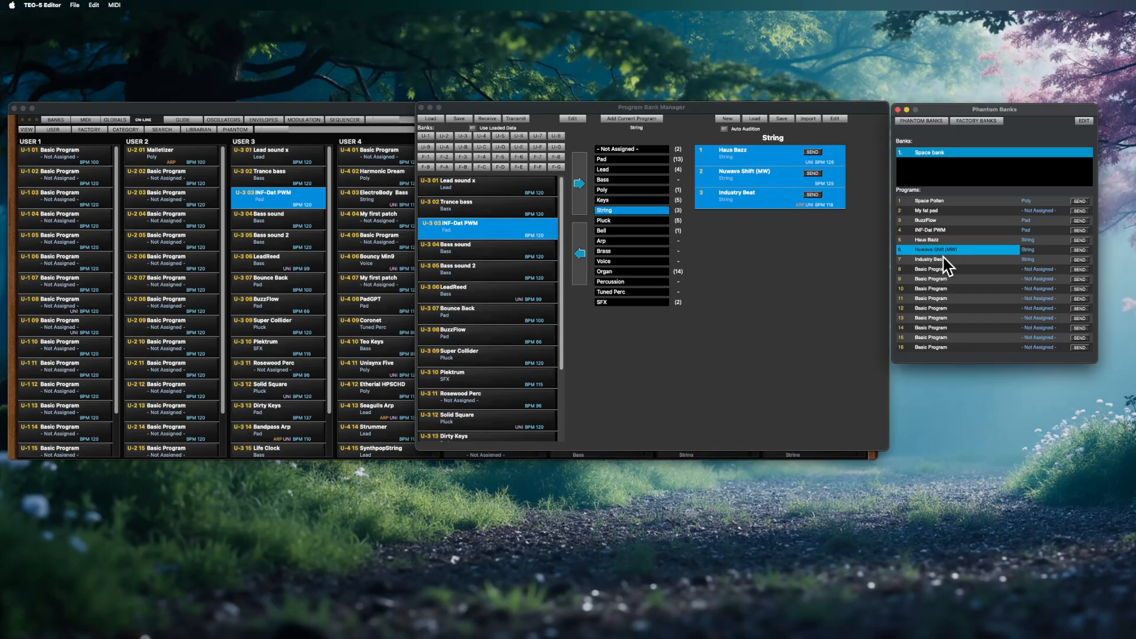
click(944, 259)
click(948, 249)
drag(960, 248, 963, 265)
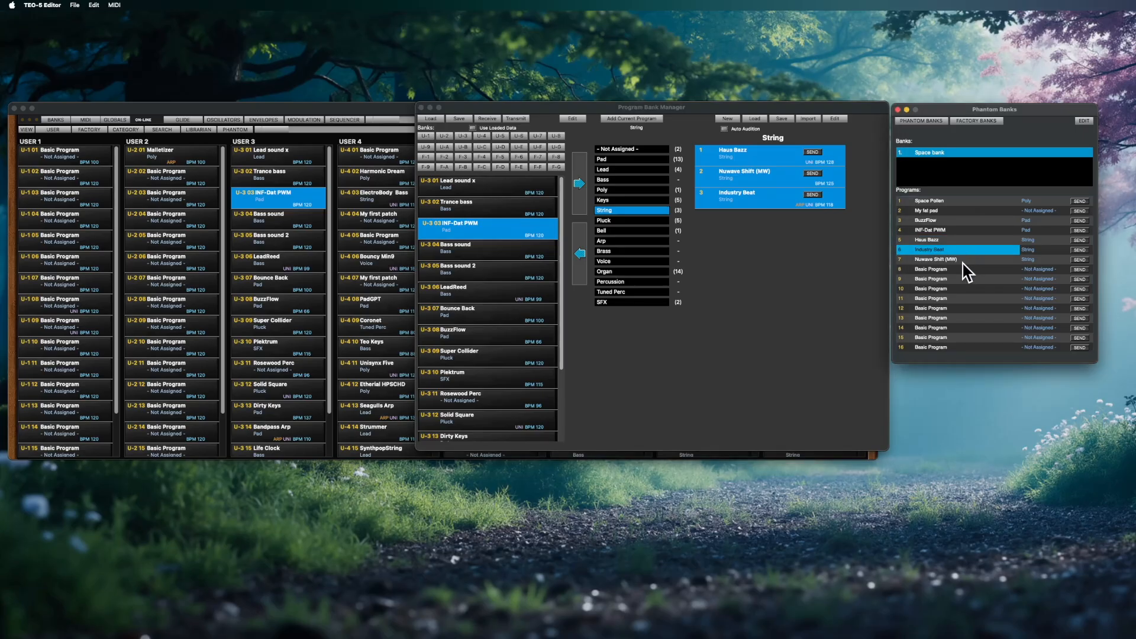
click(945, 202)
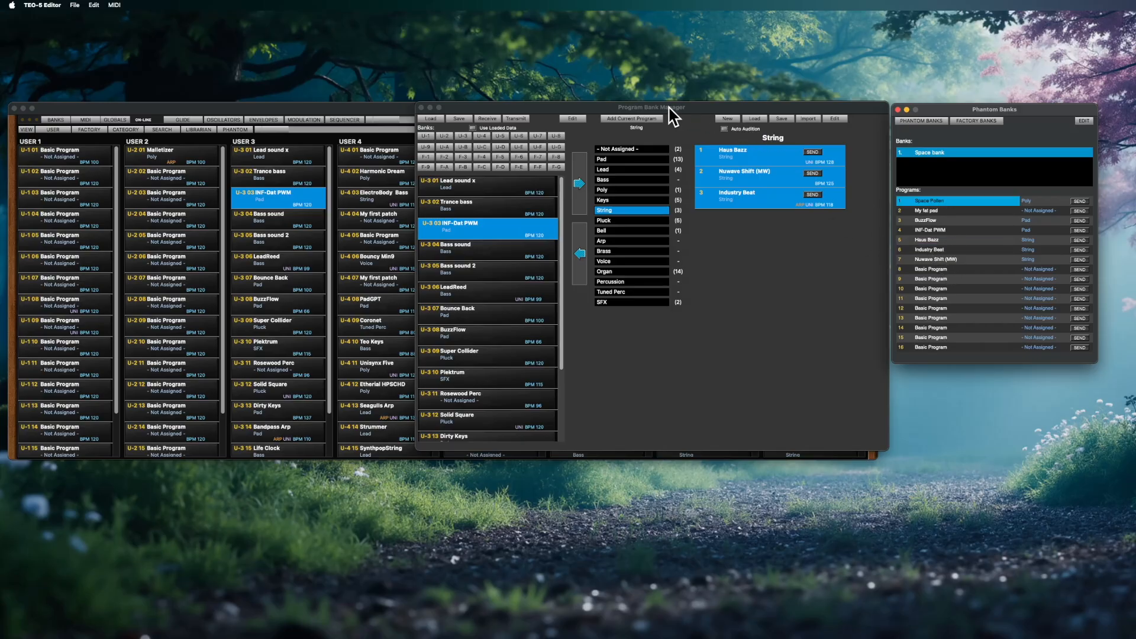
Close the Program Bank Manager and return to the Phantom Banks window
mouse_move(669, 106)
mouse_down()
mouse_move(639, 122)
mouse_move(626, 147)
mouse_move(667, 96)
mouse_up()
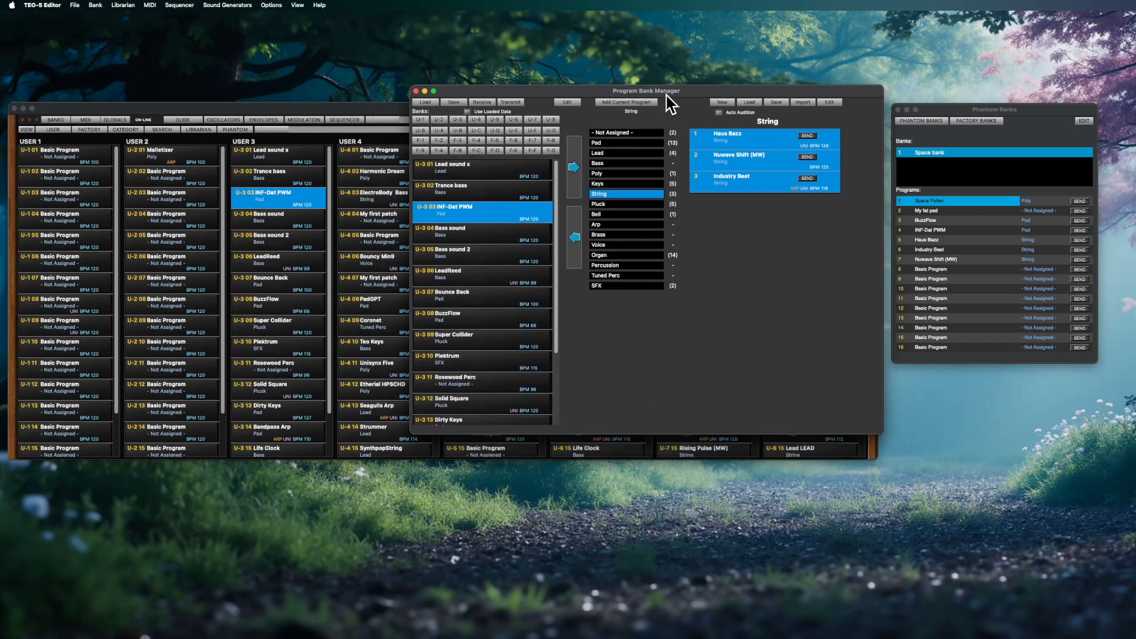
click(416, 91)
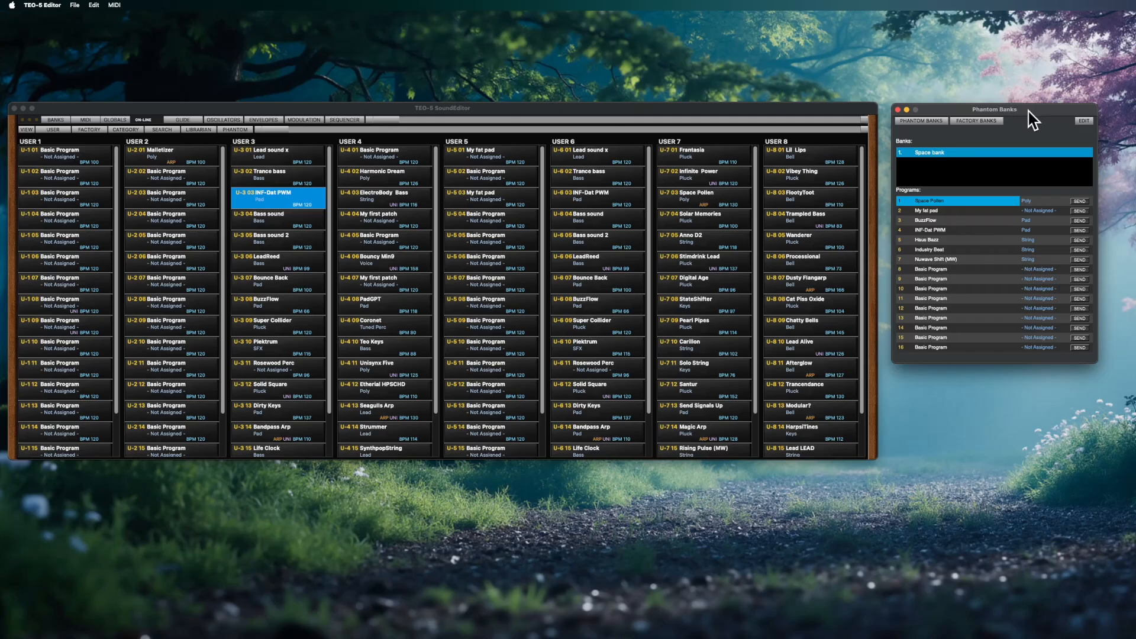
drag(995, 113, 997, 111)
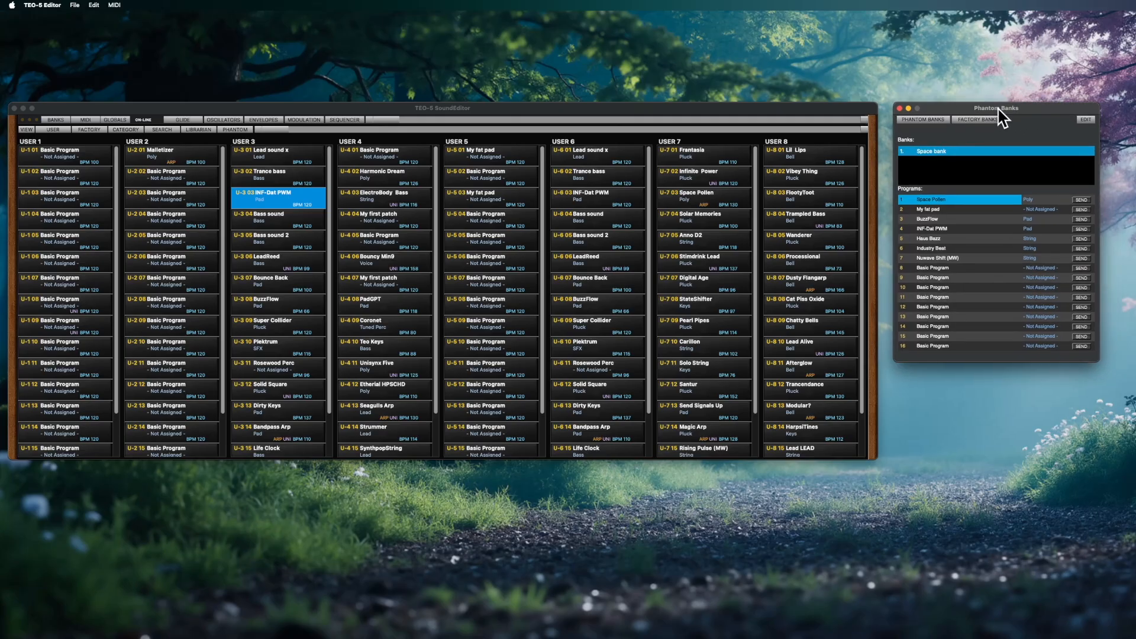
Dump Space bank to the synth's user bank U-8 and start the transmission
click(114, 4)
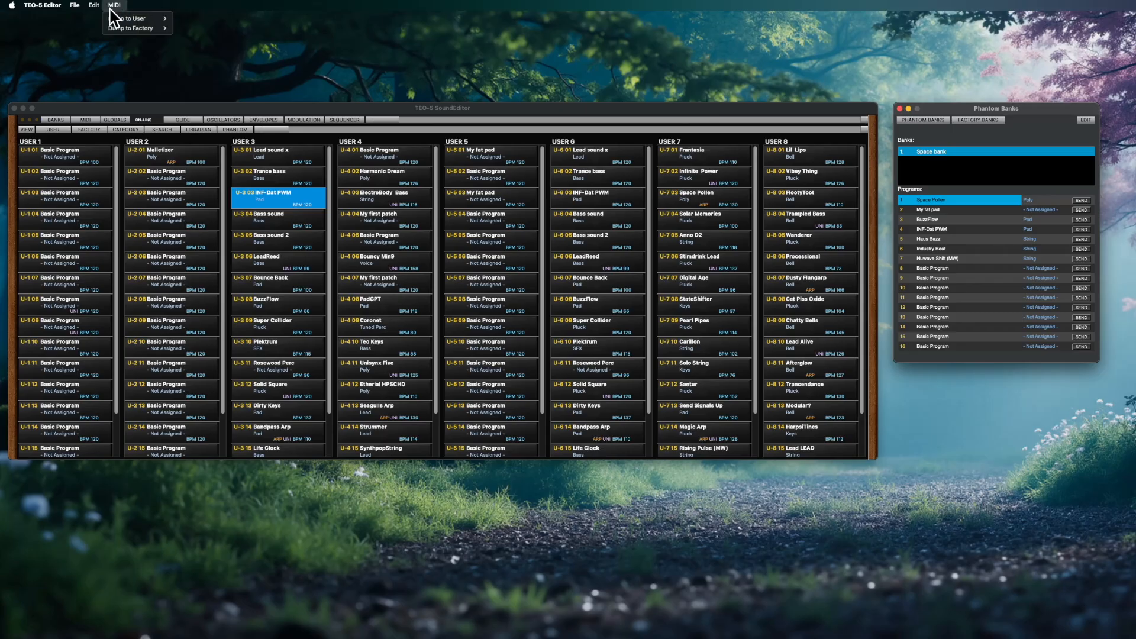
mouse_move(146, 27)
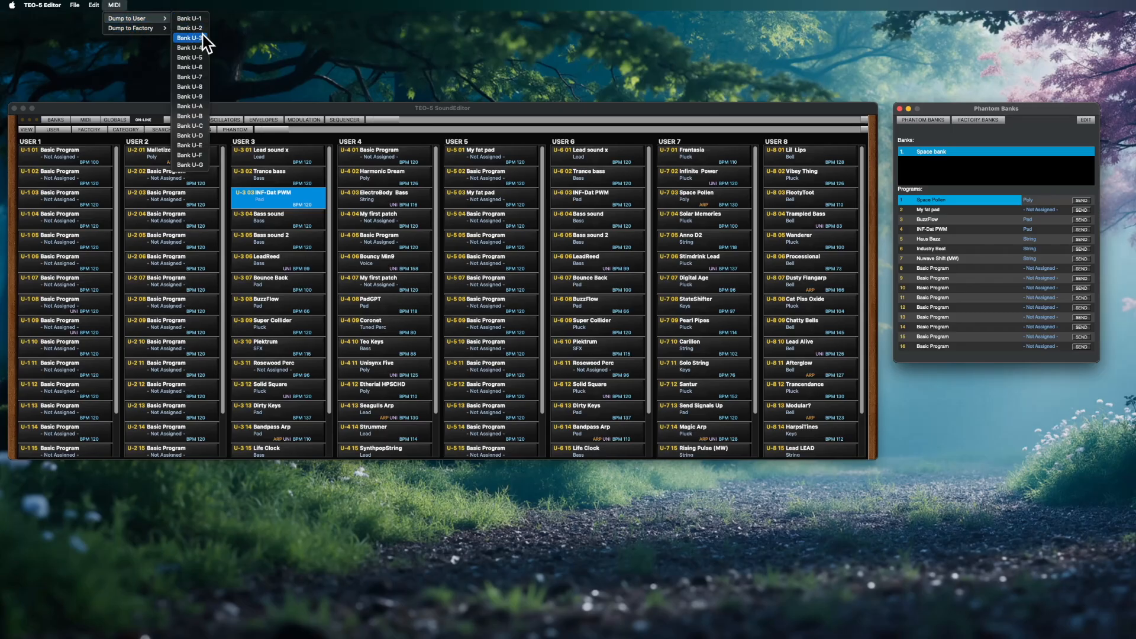
click(194, 89)
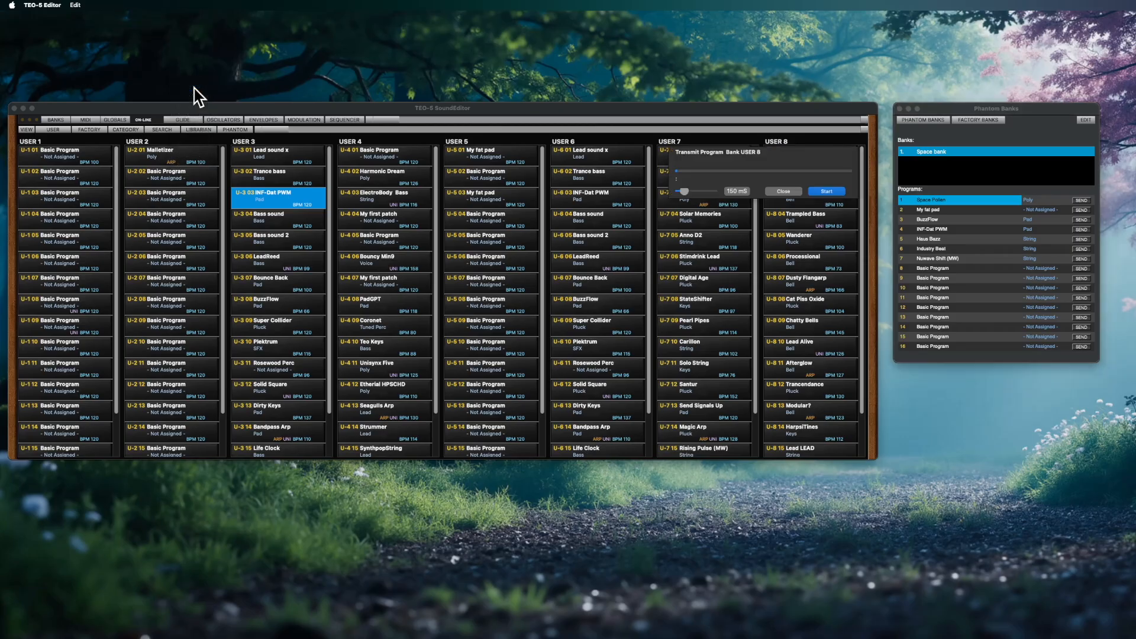
click(836, 192)
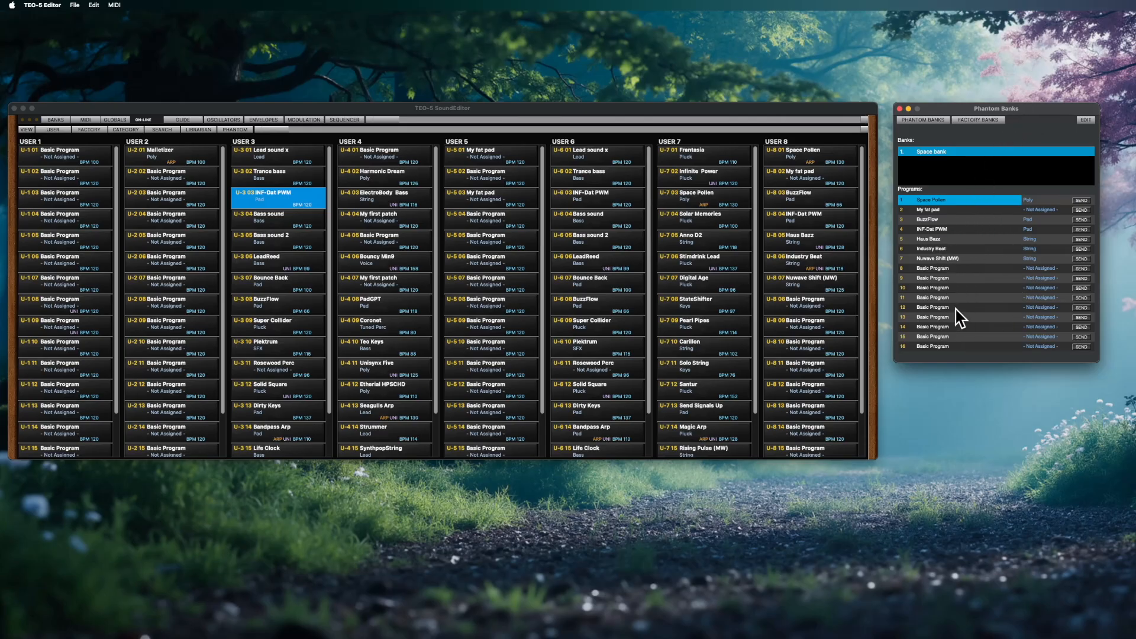
Save the bank collection as "space collection" in a new folder named "Phantom banks" inside the Teo5 tutorial folder
click(74, 5)
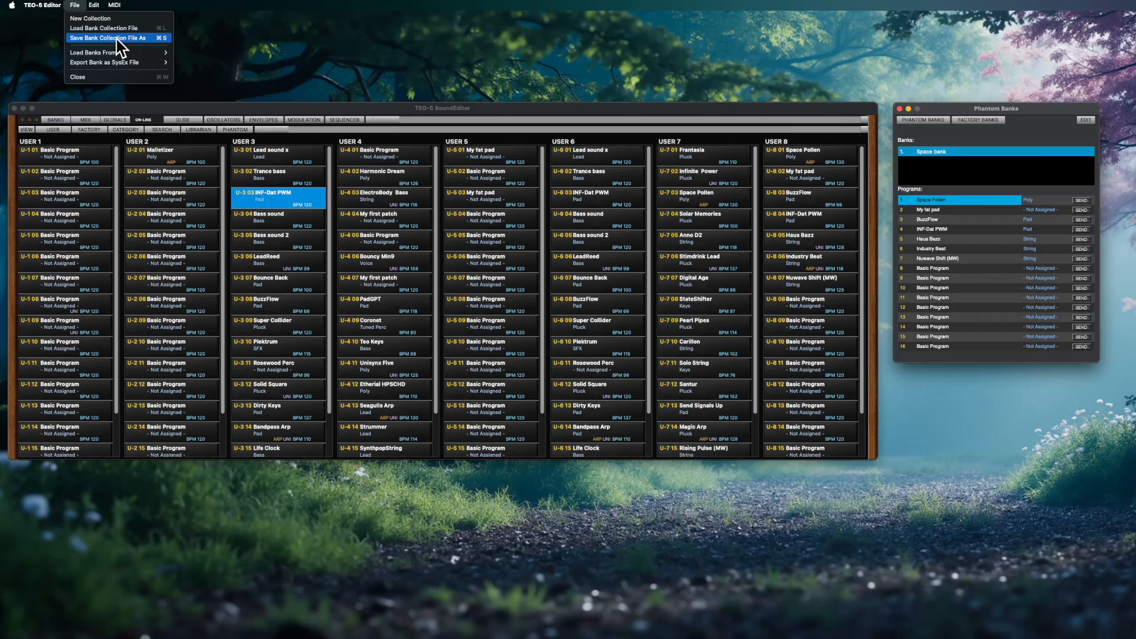
click(116, 39)
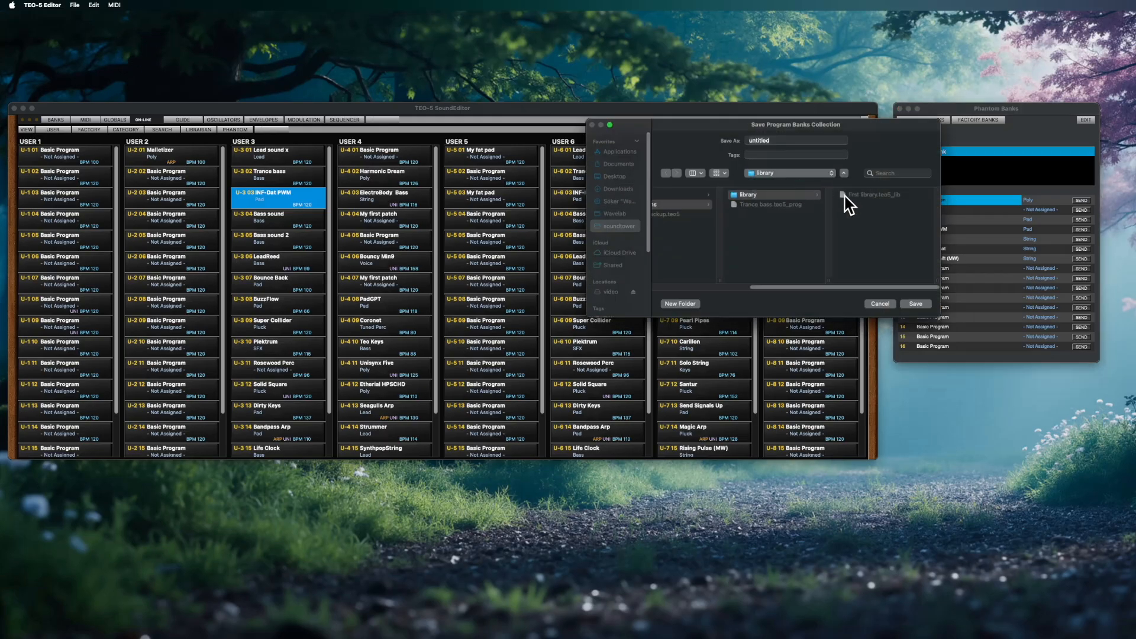
click(782, 243)
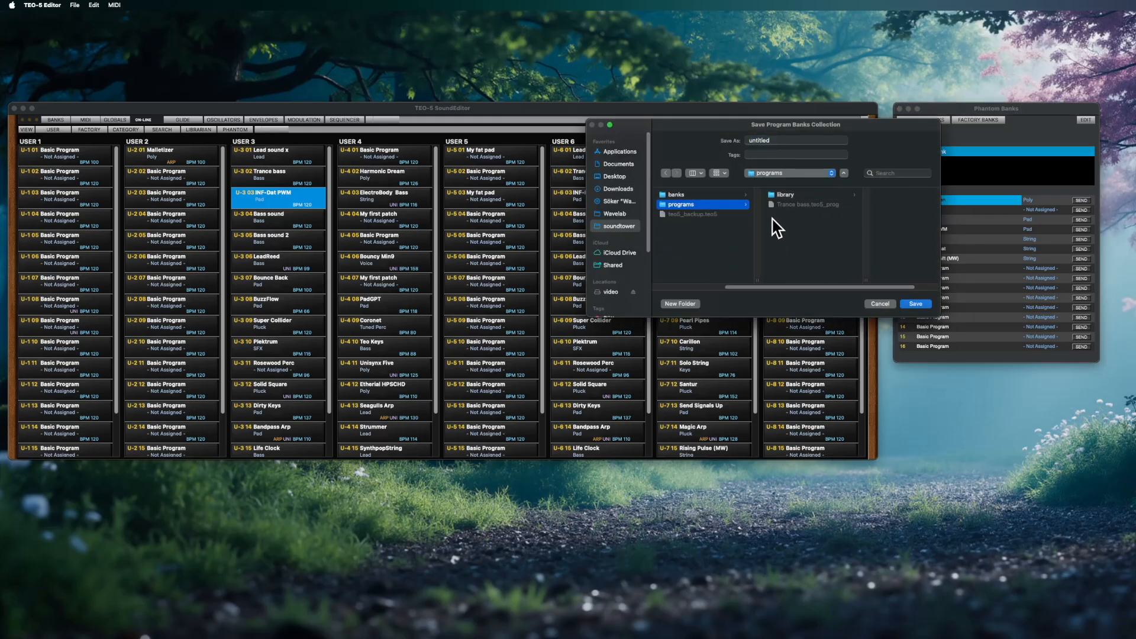
click(689, 241)
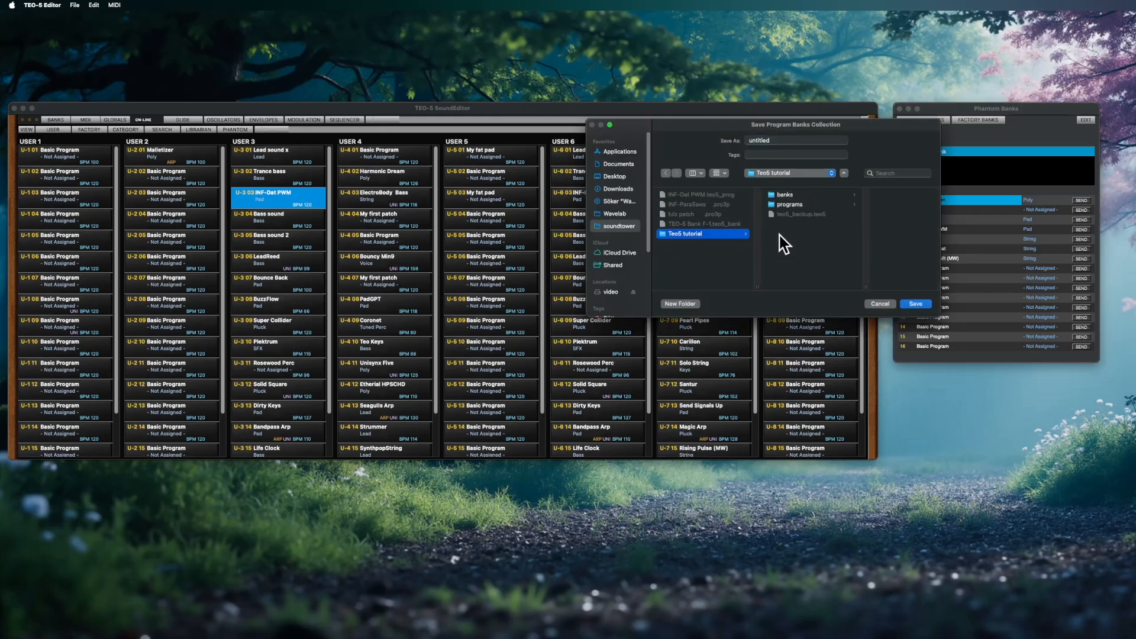
click(690, 304)
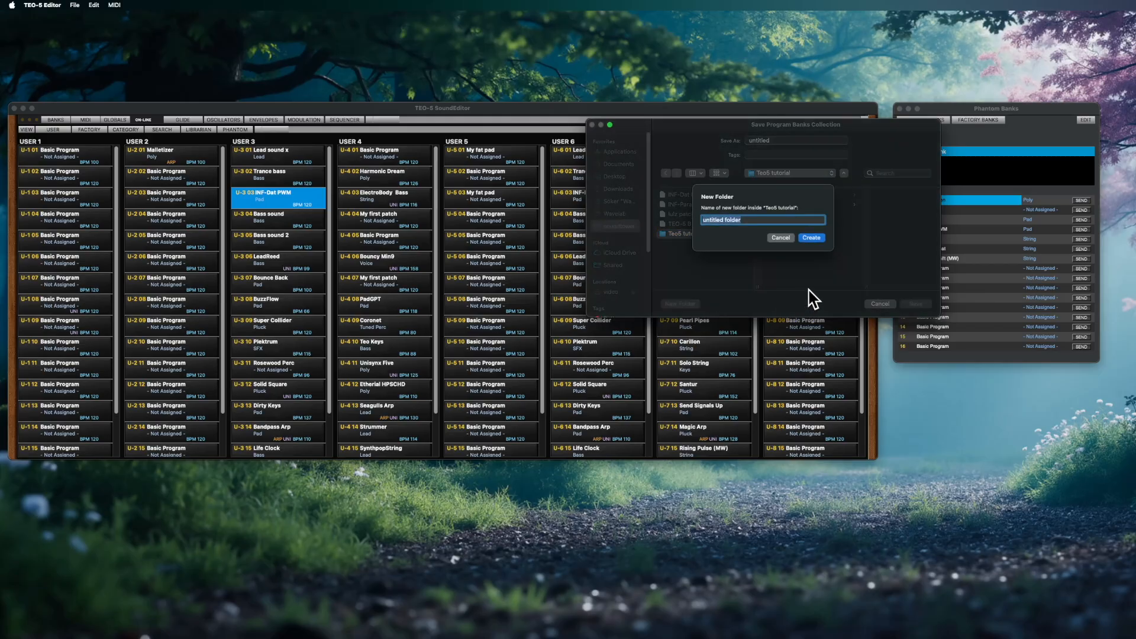
text(Phantom banks)
click(815, 238)
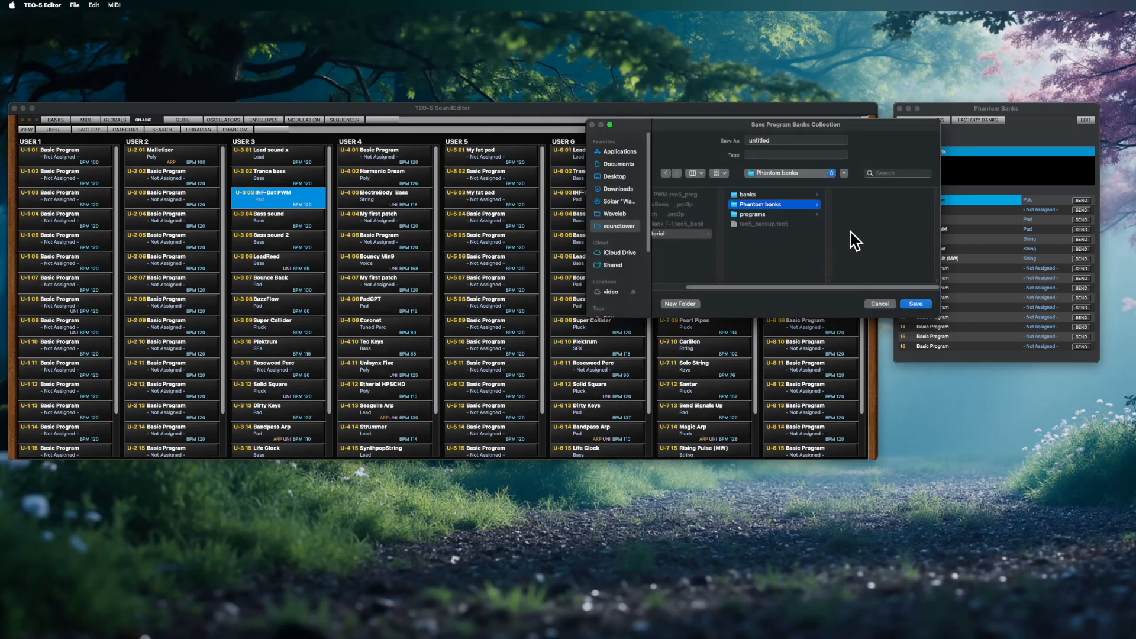
click(779, 140)
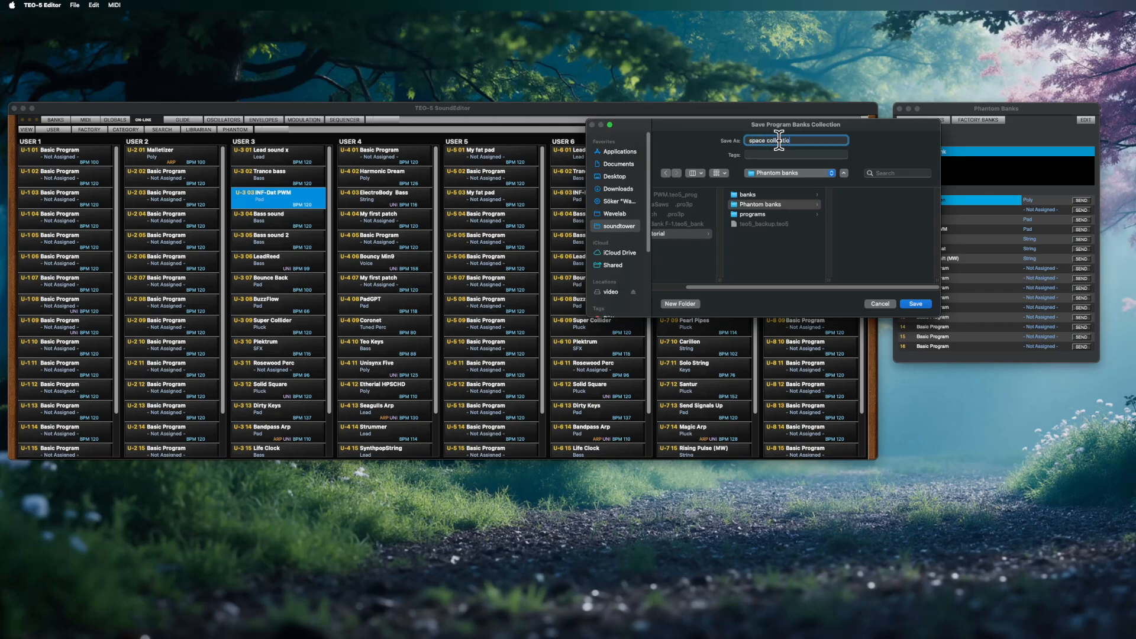
click(915, 304)
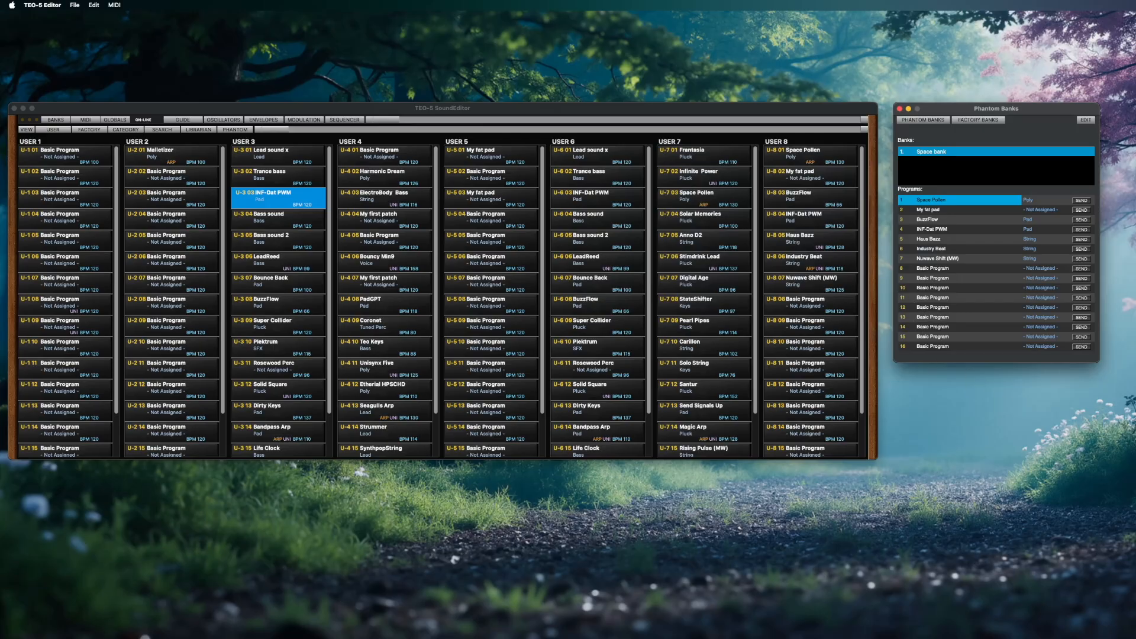
Switch to Finder, open the Phantom banks folder and check the saved space collection file, then move the window out of view
key(super+Tab)
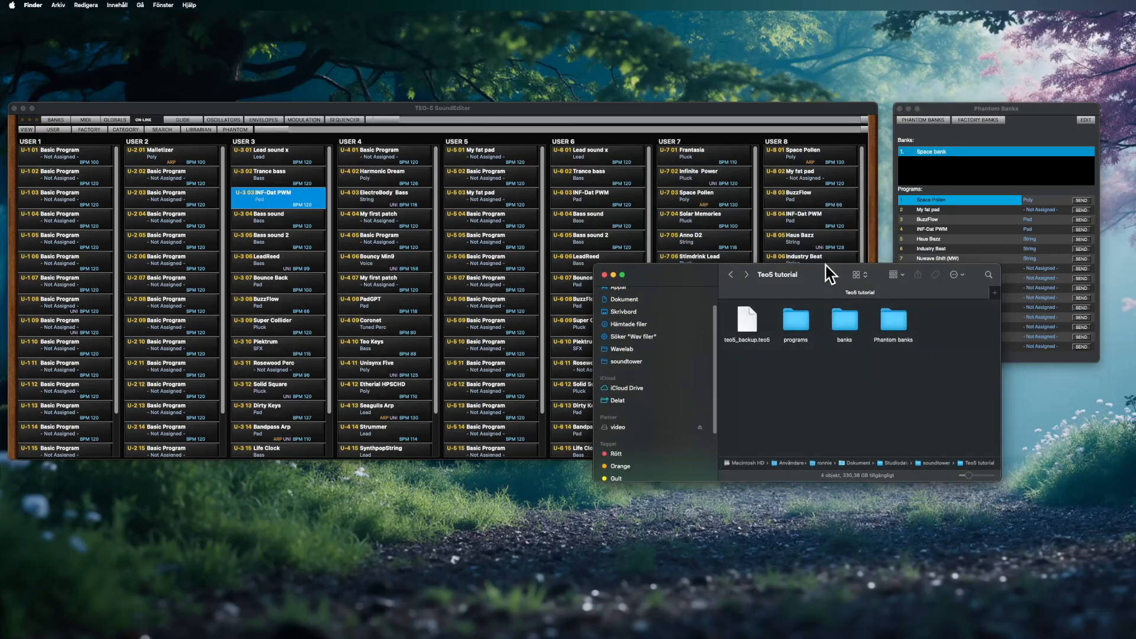
drag(828, 271, 671, 219)
click(723, 263)
double_click(723, 265)
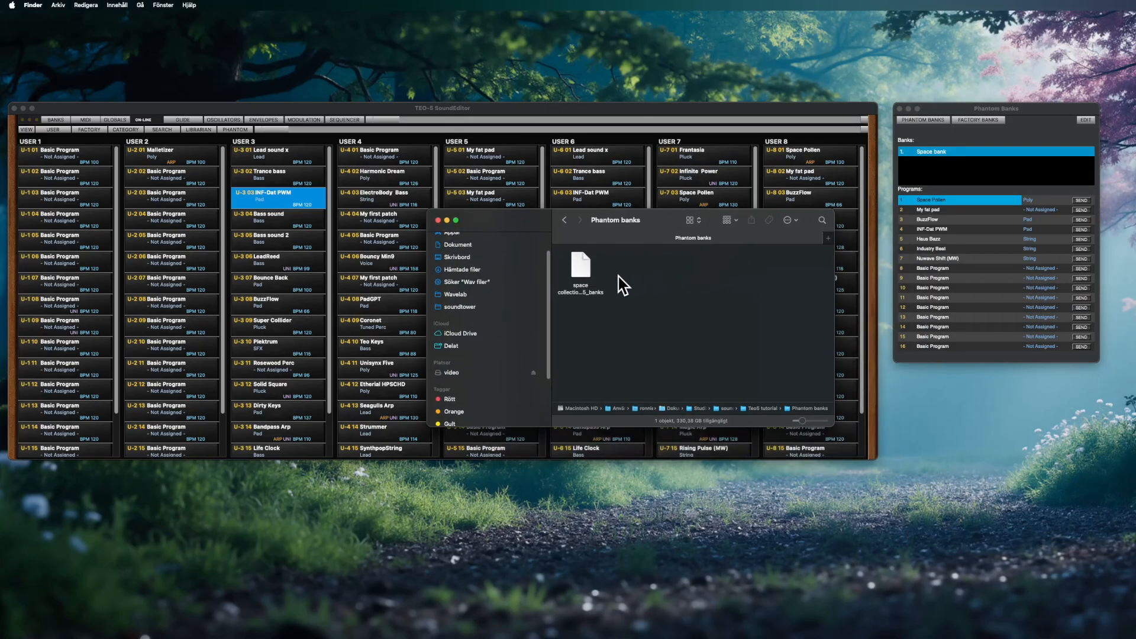
click(588, 274)
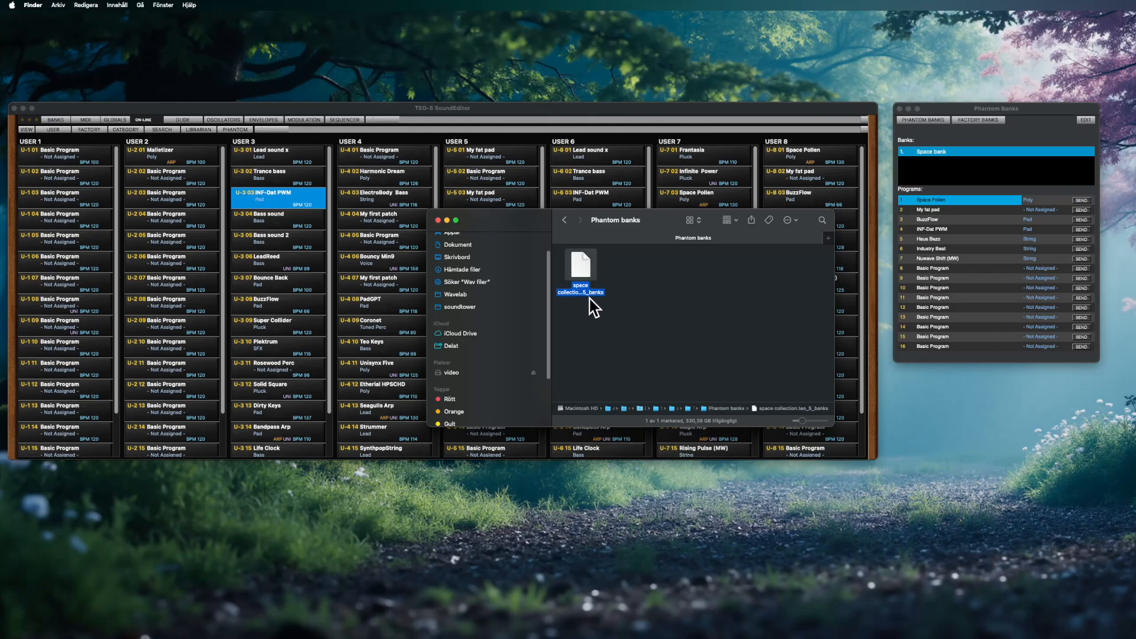
click(627, 314)
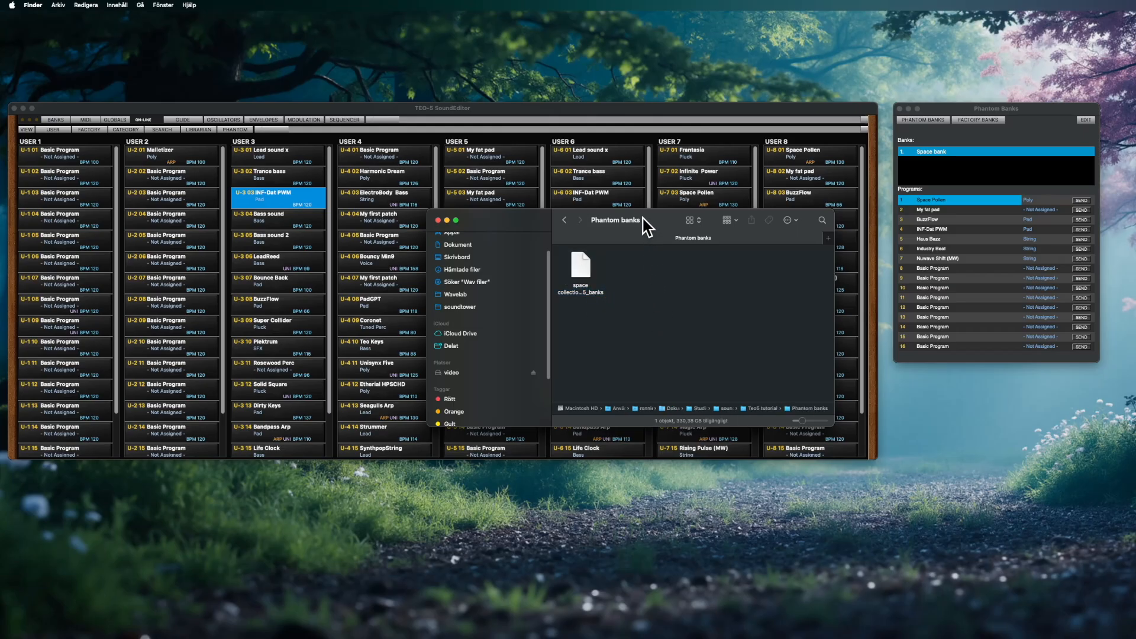
drag(599, 223, 1135, 448)
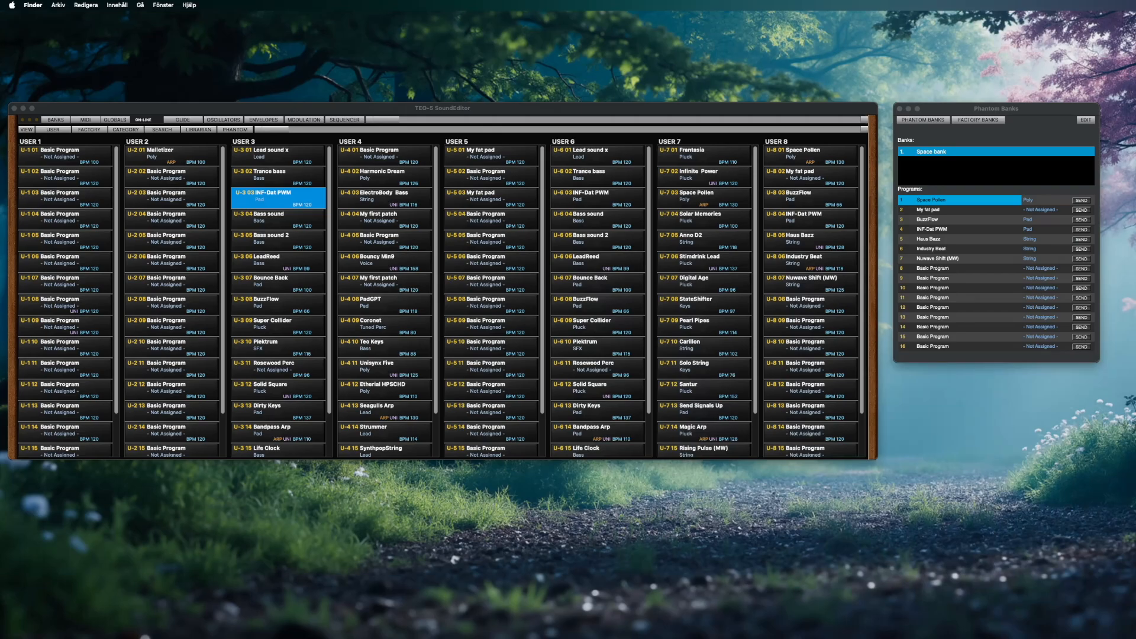
Add an initialized bank to the phantom bank collection and compare its program list with that of Space bank
click(1010, 110)
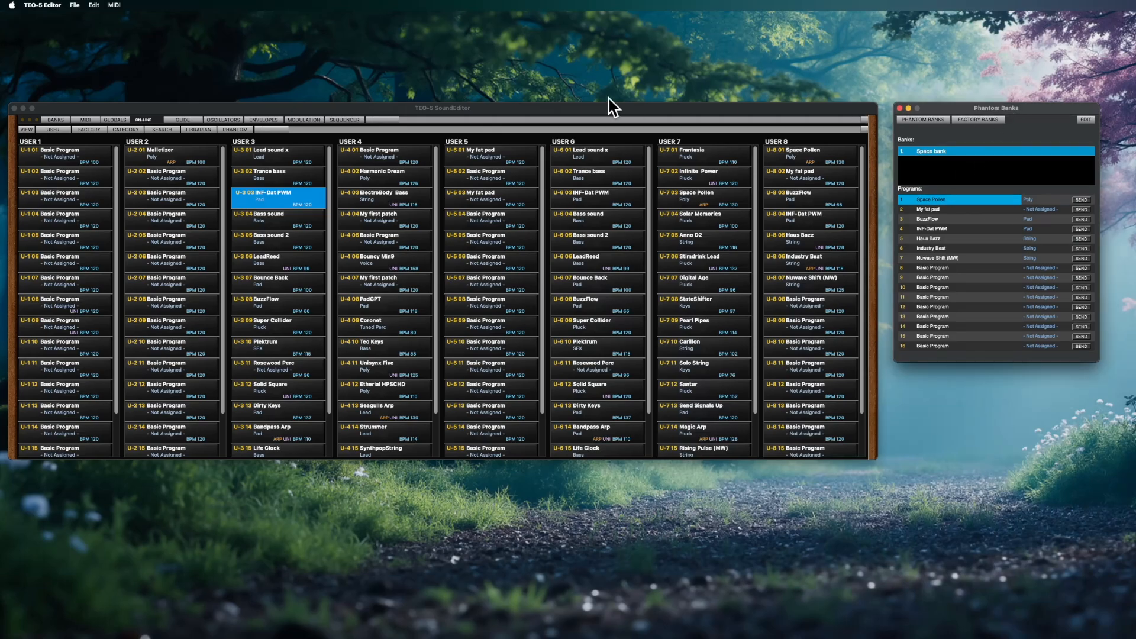
click(93, 6)
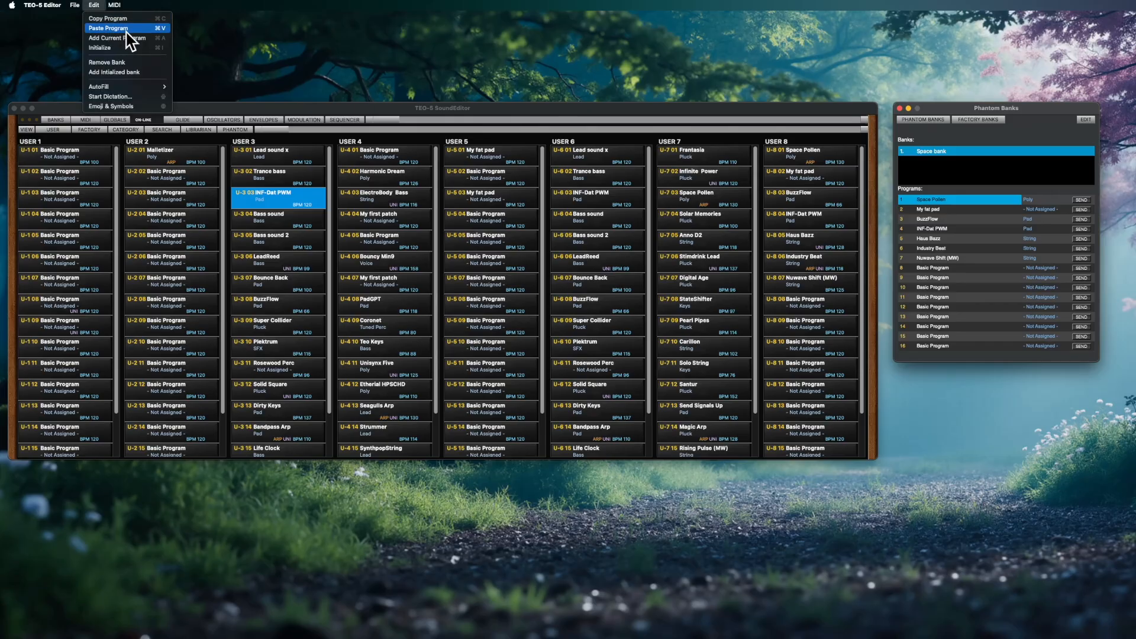
click(149, 72)
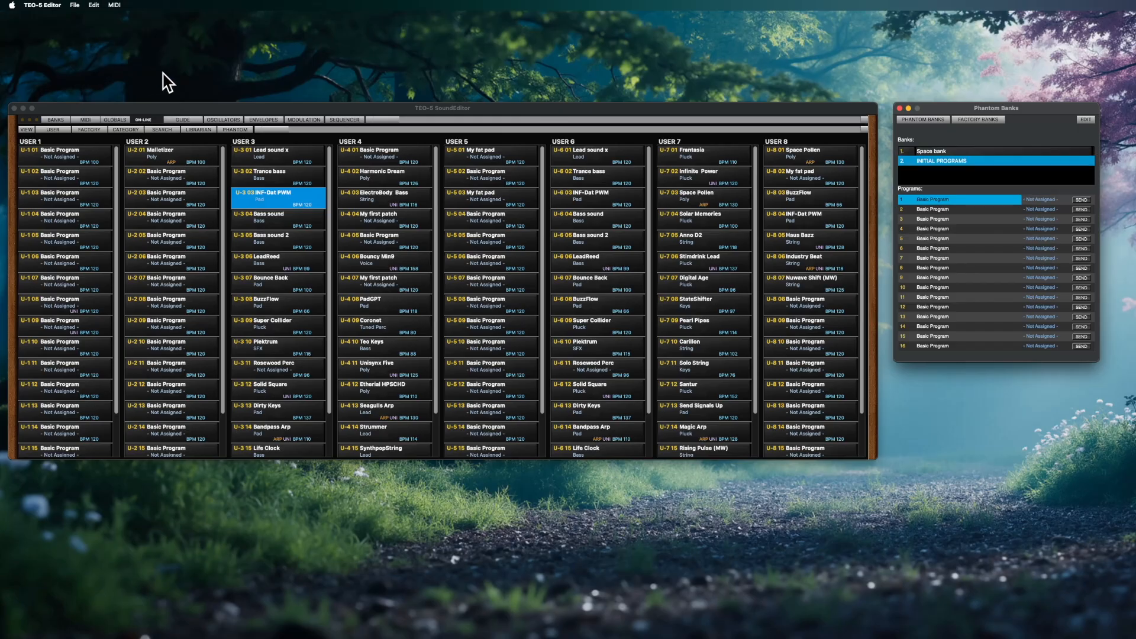
click(932, 152)
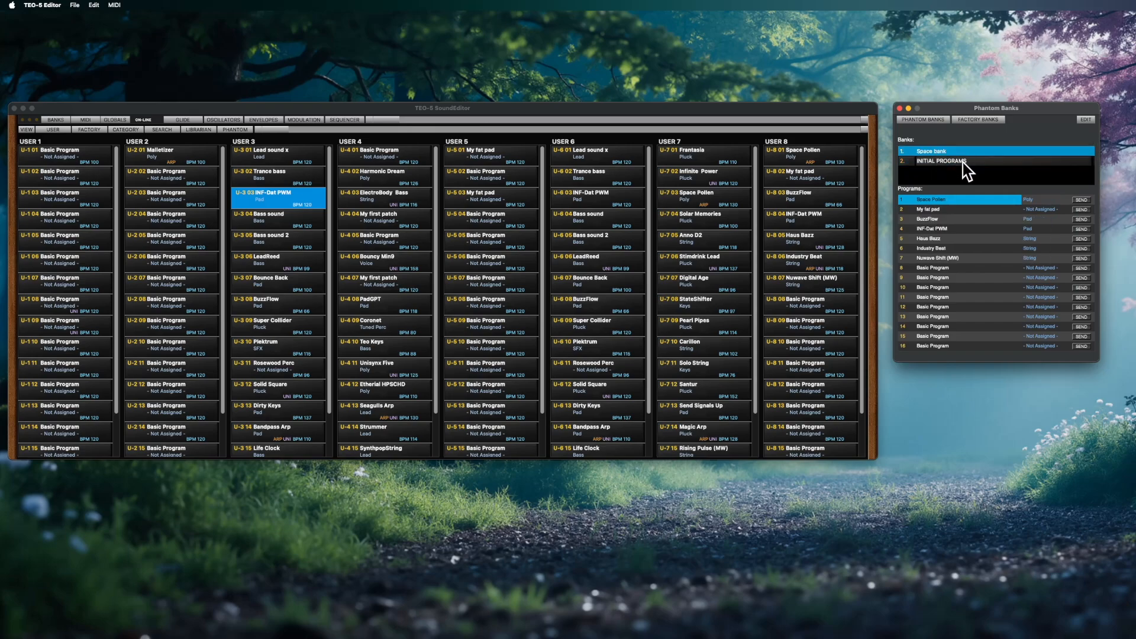
click(965, 169)
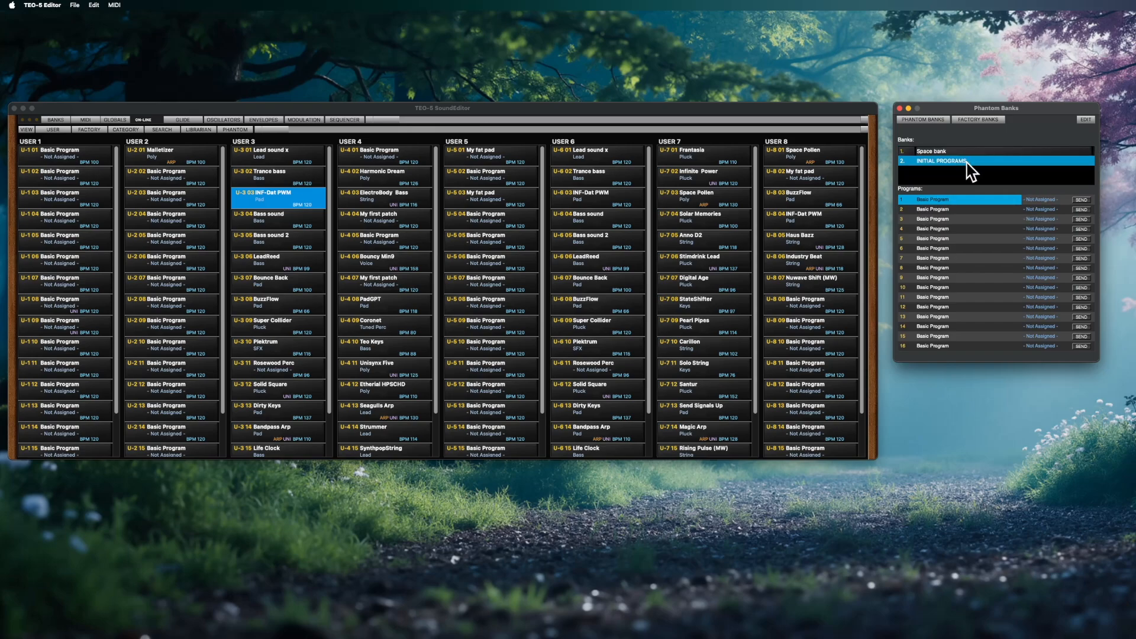
click(965, 151)
click(969, 162)
drag(970, 149, 971, 159)
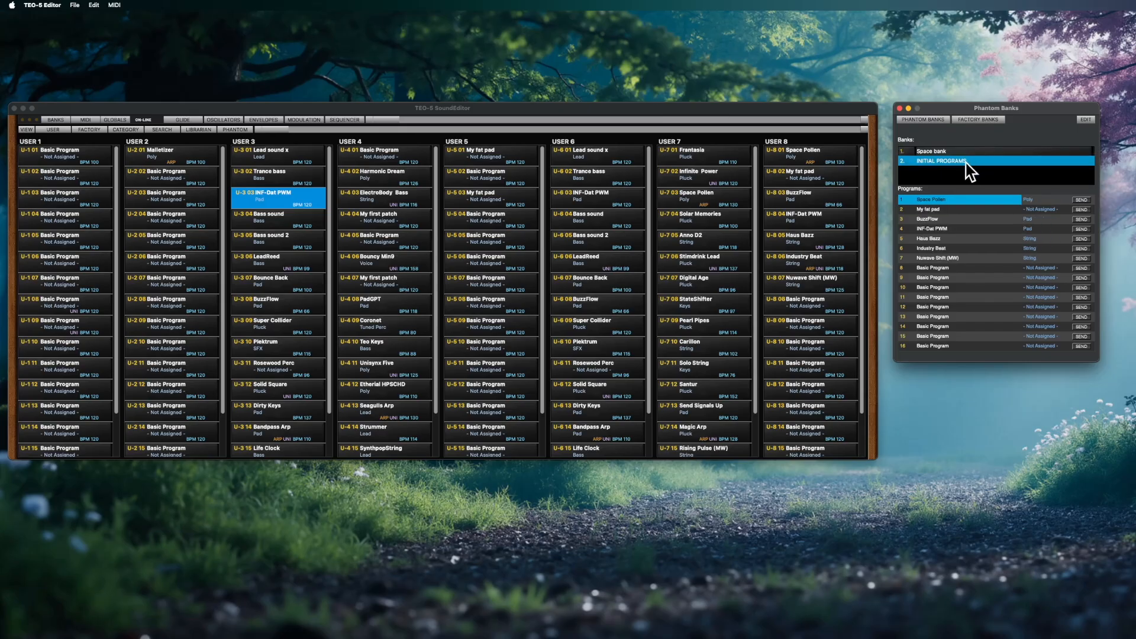
Rename the second phantom bank, INITIAL PROGRAMS, as "Space techno"
double_click(981, 161)
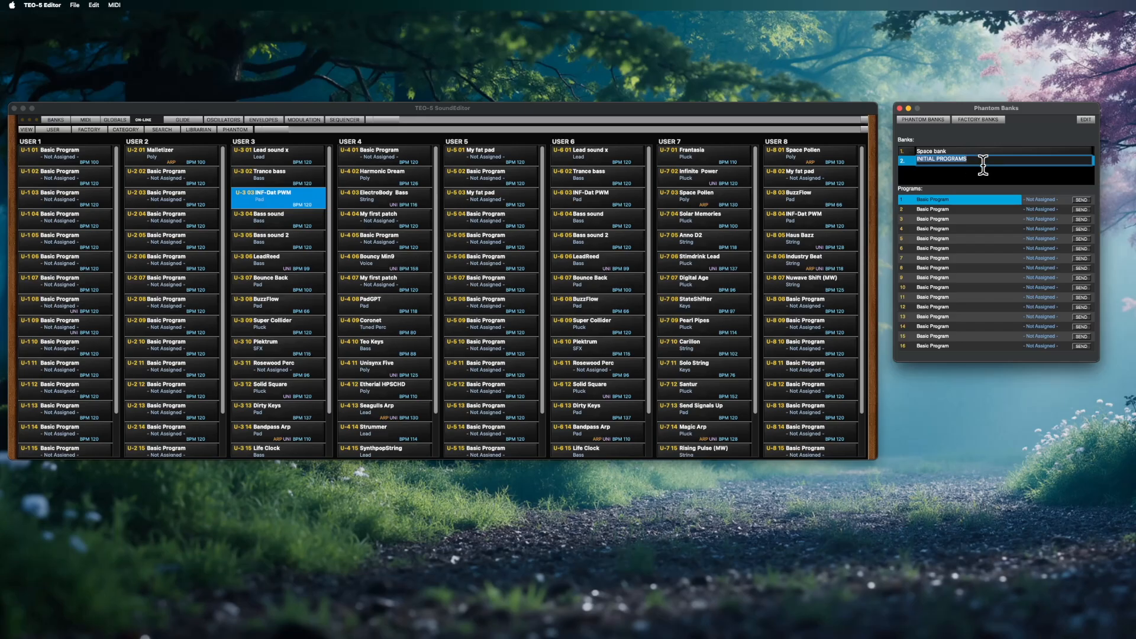
text(Space techno)
key(Return)
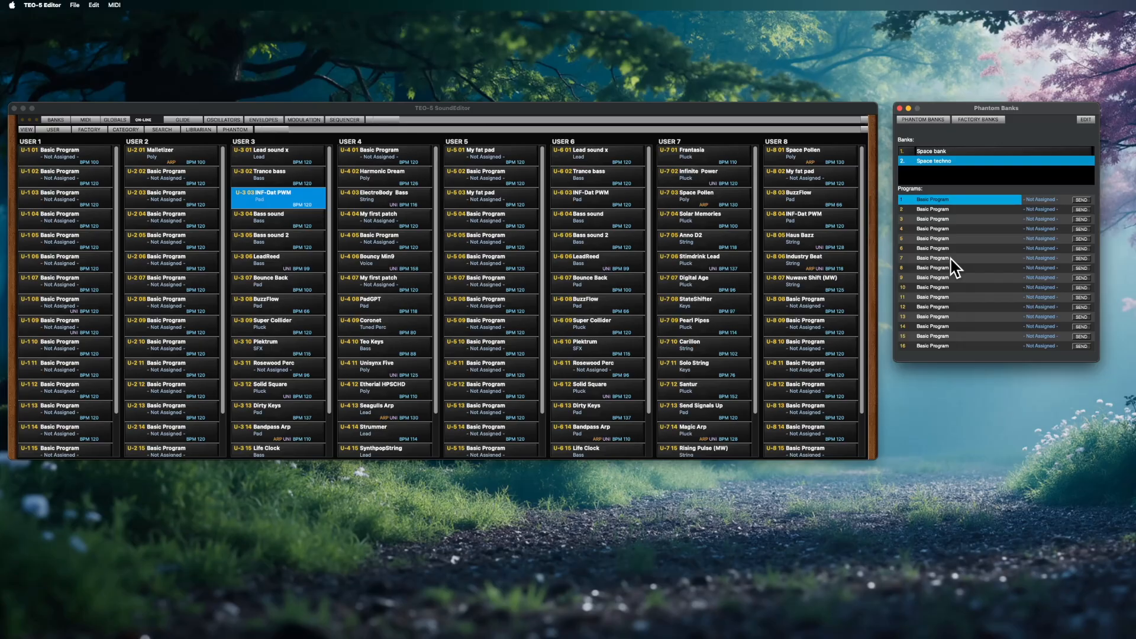
Copy the Malletizer program from user slot U-2 01 and paste it into slot 1 of the Space techno bank
right_click(945, 200)
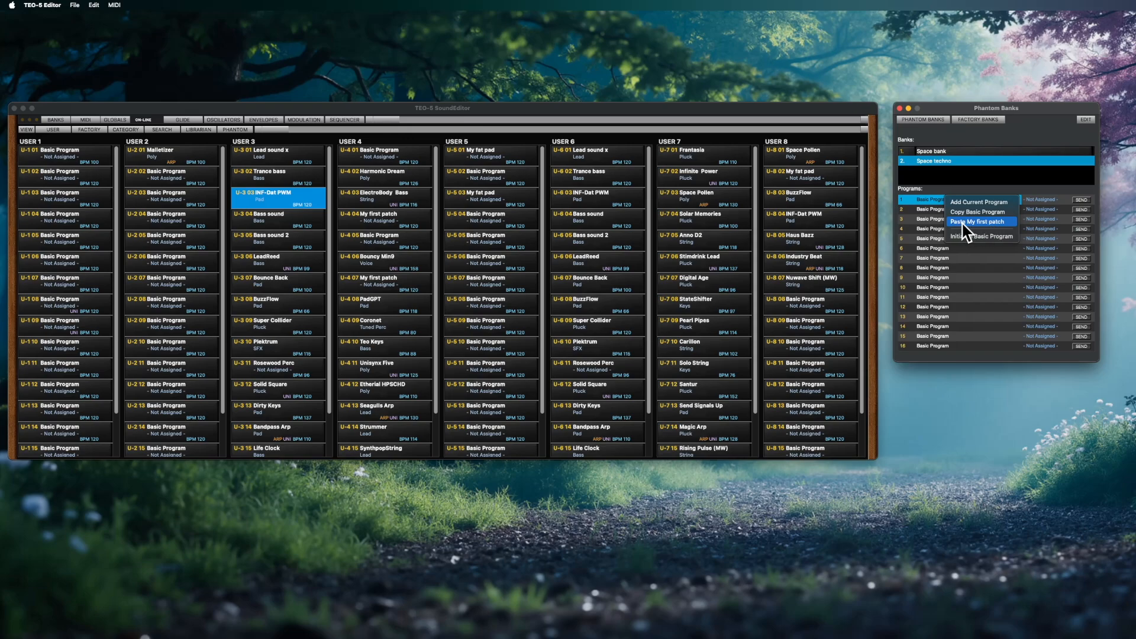
click(987, 184)
click(183, 217)
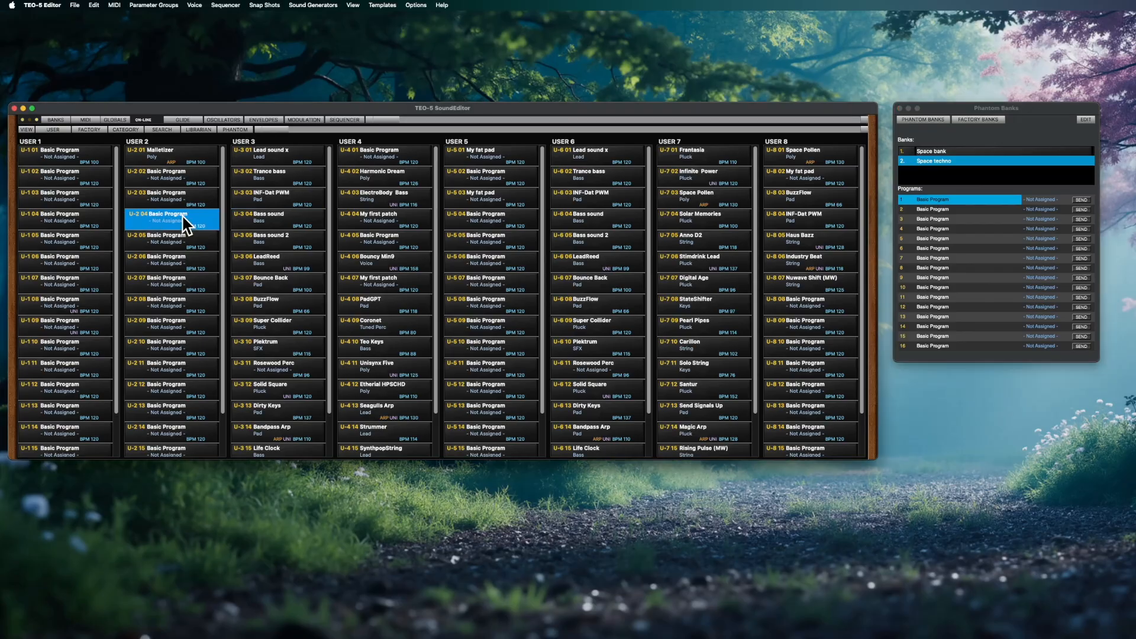
click(176, 152)
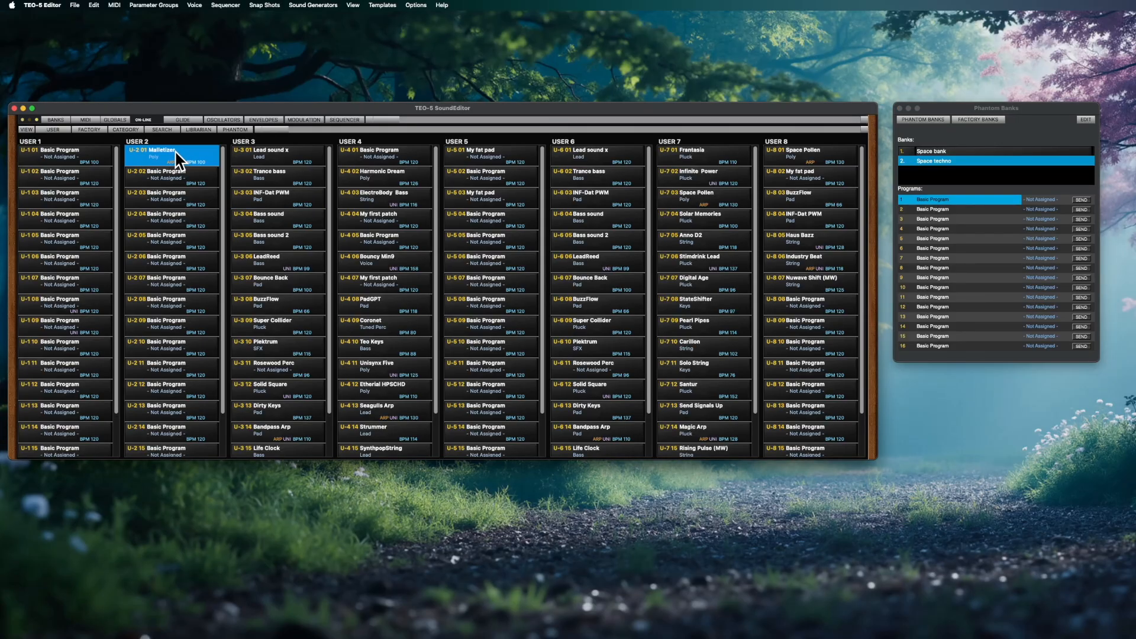
click(75, 7)
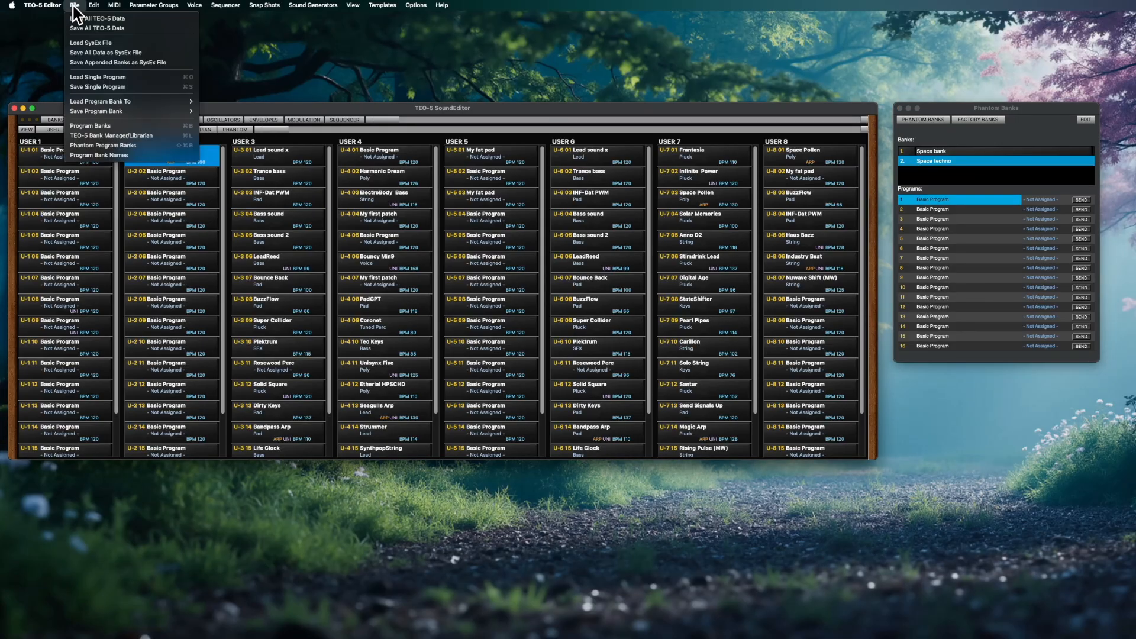
mouse_move(94, 7)
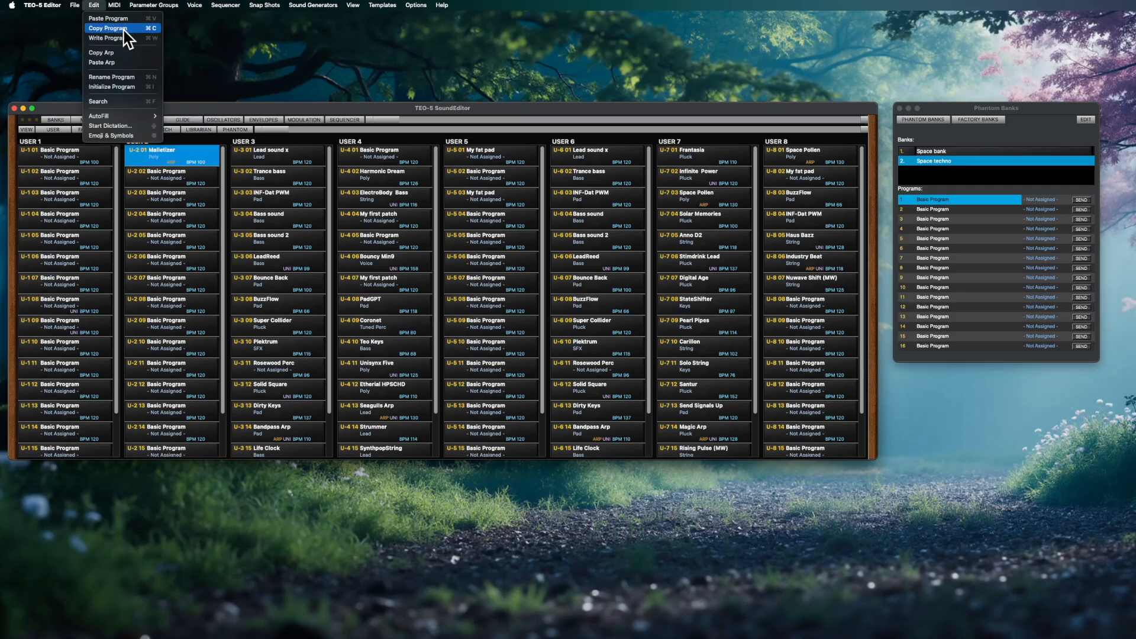
click(123, 29)
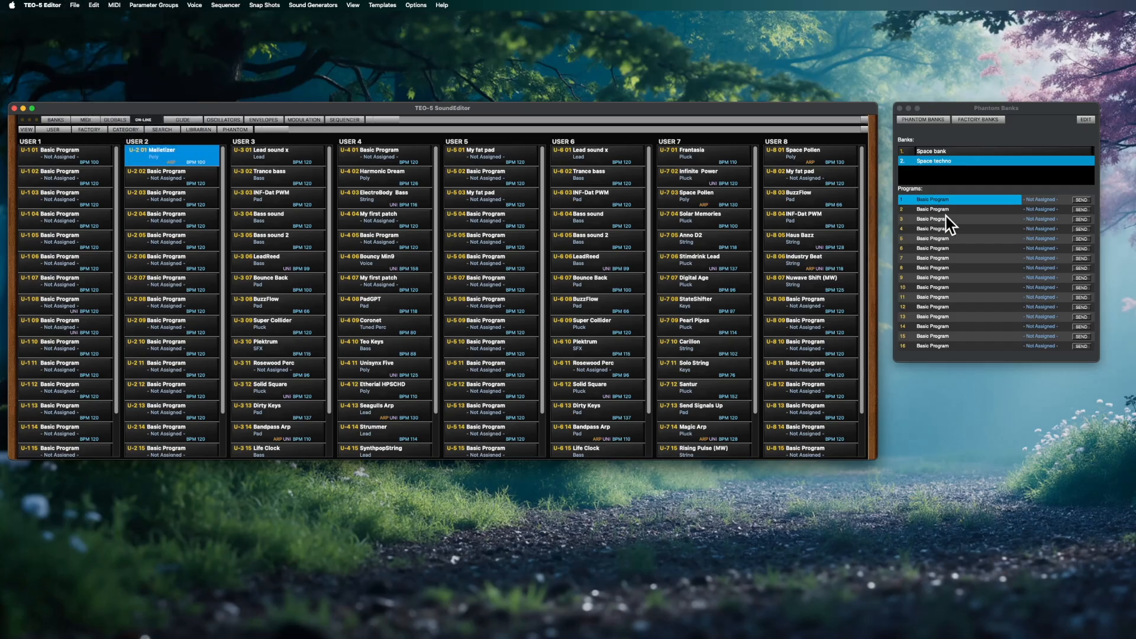
right_click(948, 201)
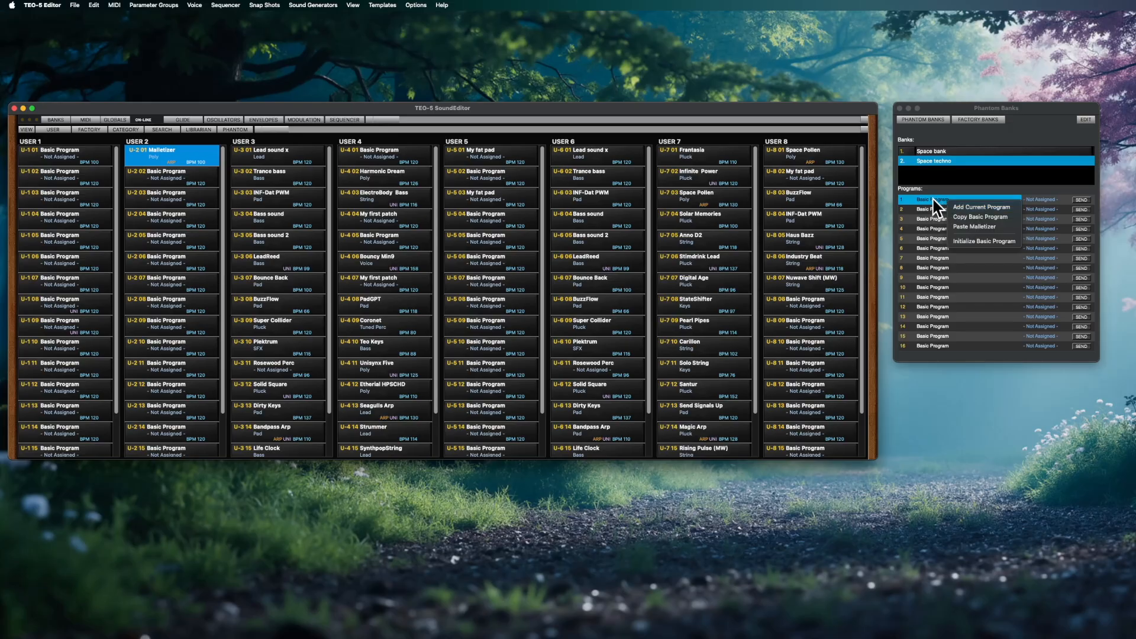
click(1006, 230)
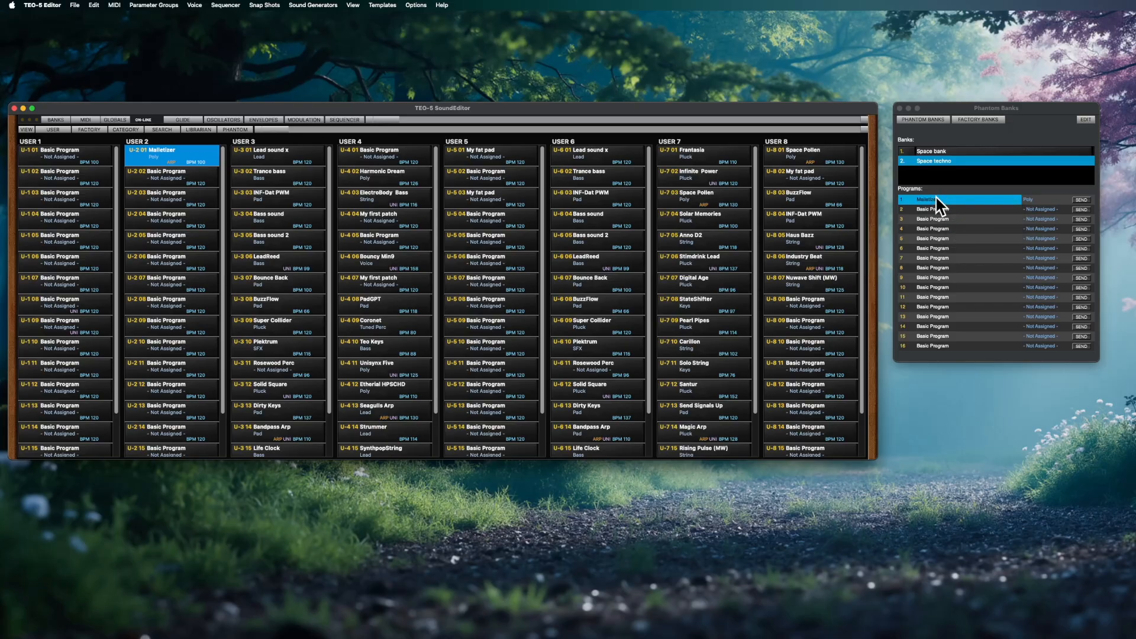
Export Space bank as a SysEx file for user bank U-1, saved as "Space bank (U-1)" in Raw Sysex Data format in Phantom banks
click(945, 152)
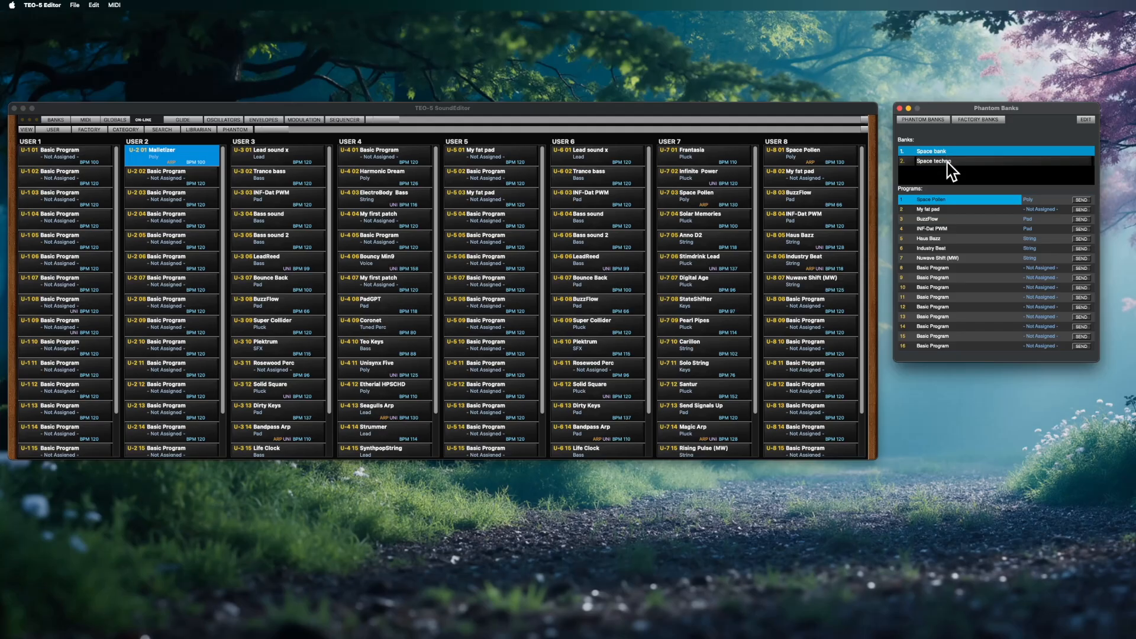
click(947, 162)
click(946, 151)
click(93, 6)
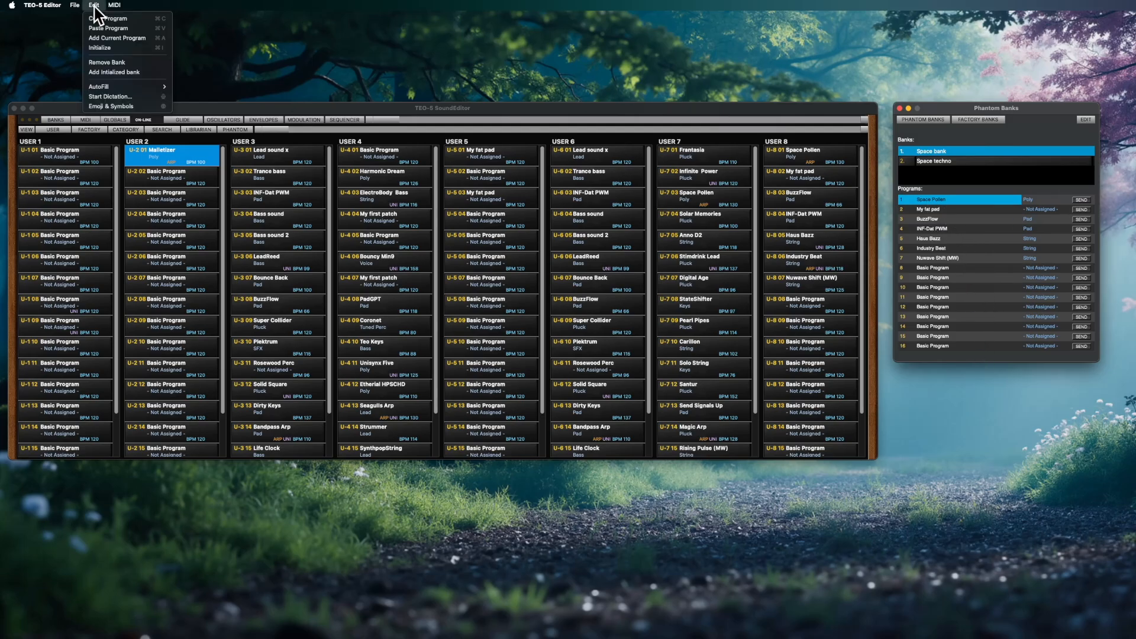
mouse_move(80, 7)
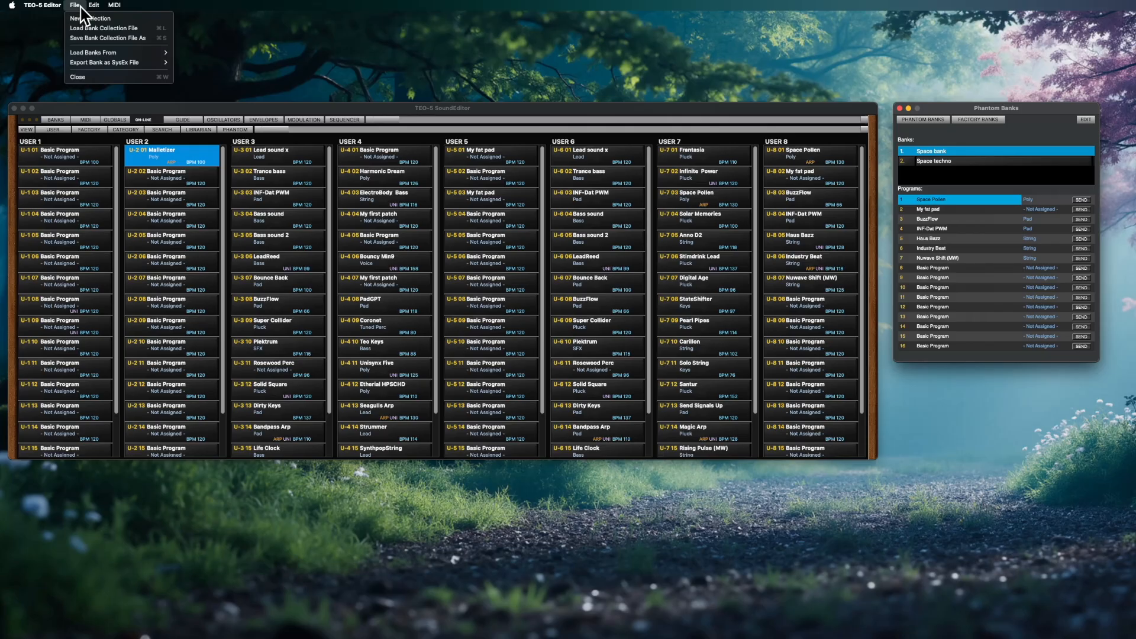
mouse_move(108, 63)
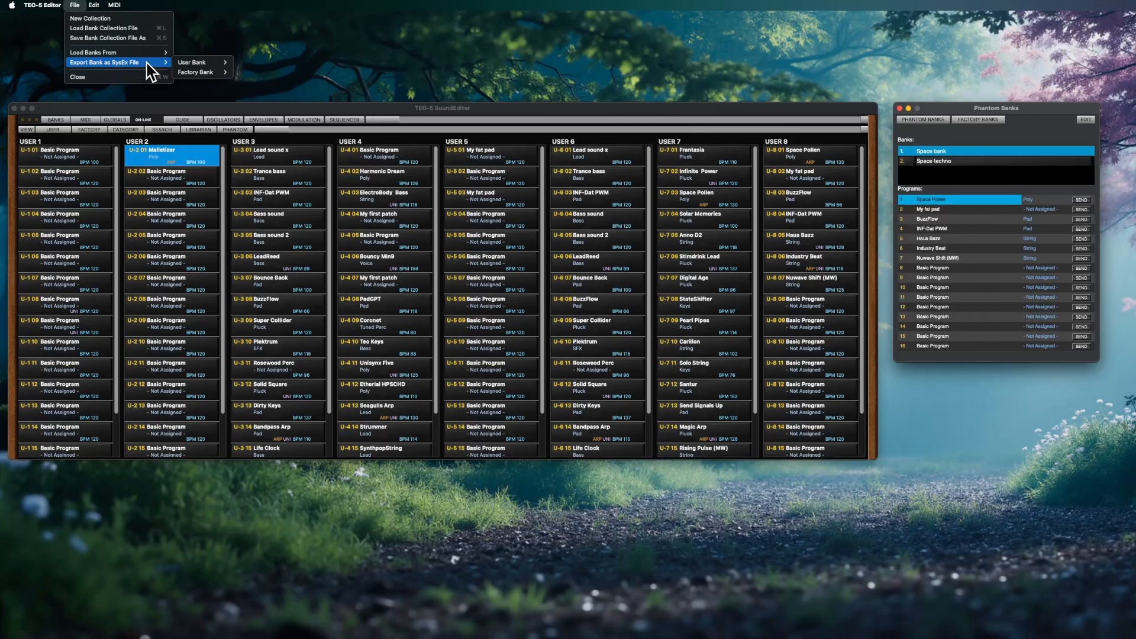
mouse_move(182, 61)
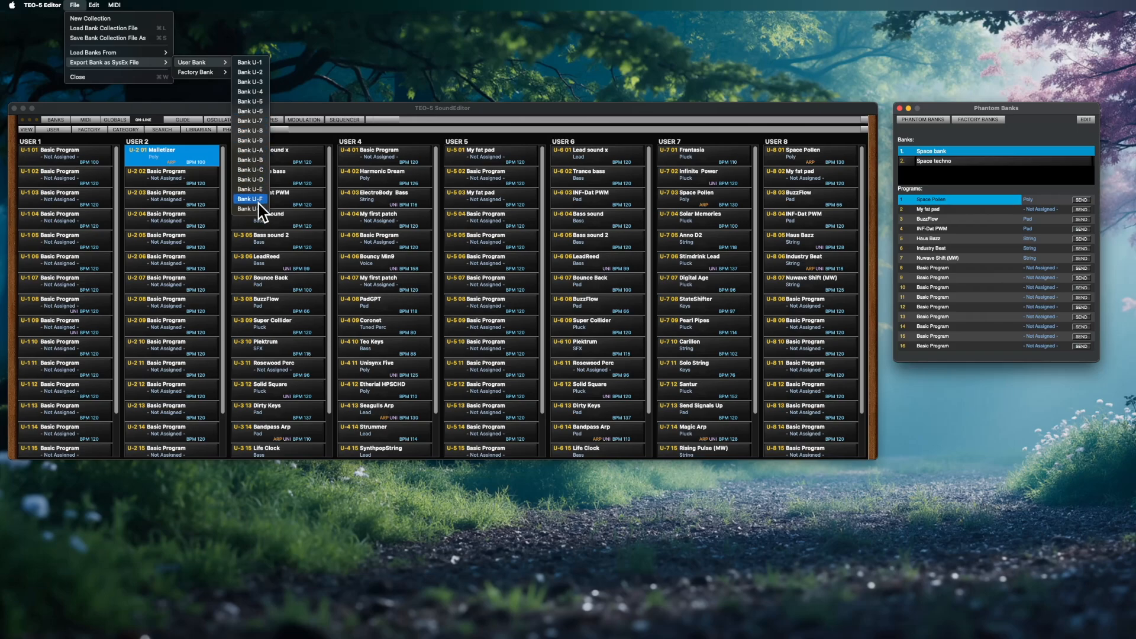
click(257, 64)
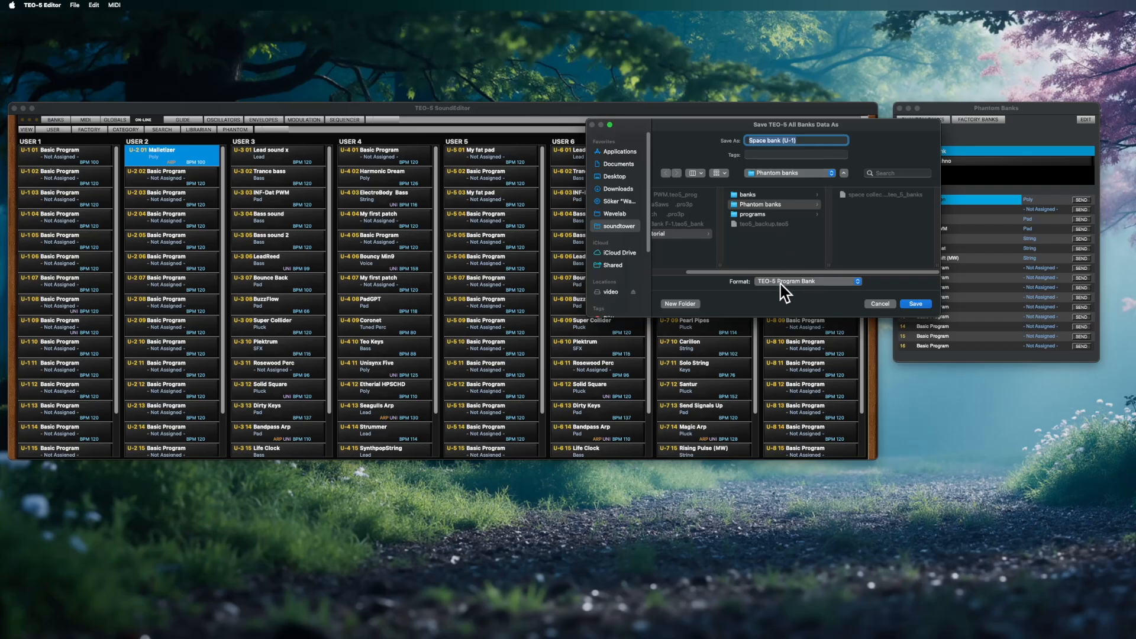
click(828, 290)
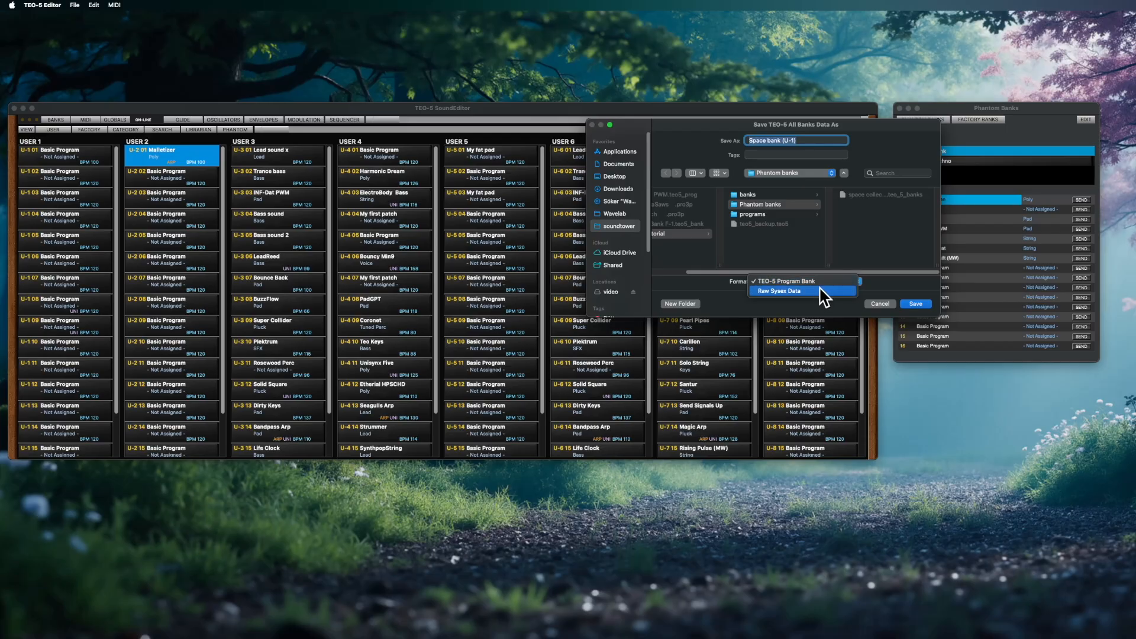
click(817, 291)
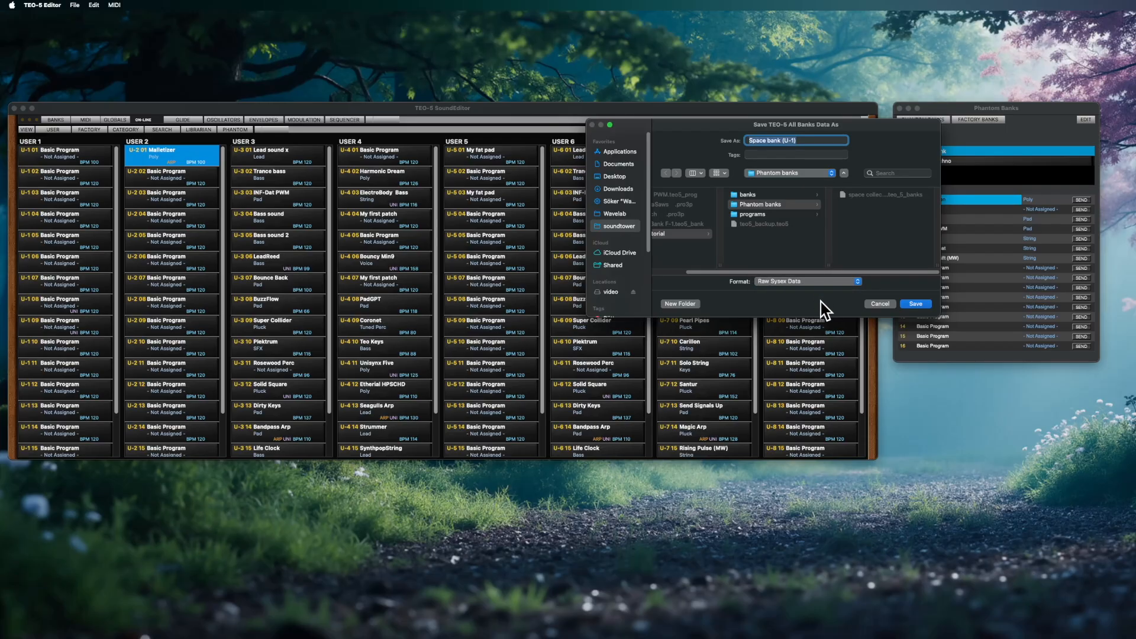
click(915, 304)
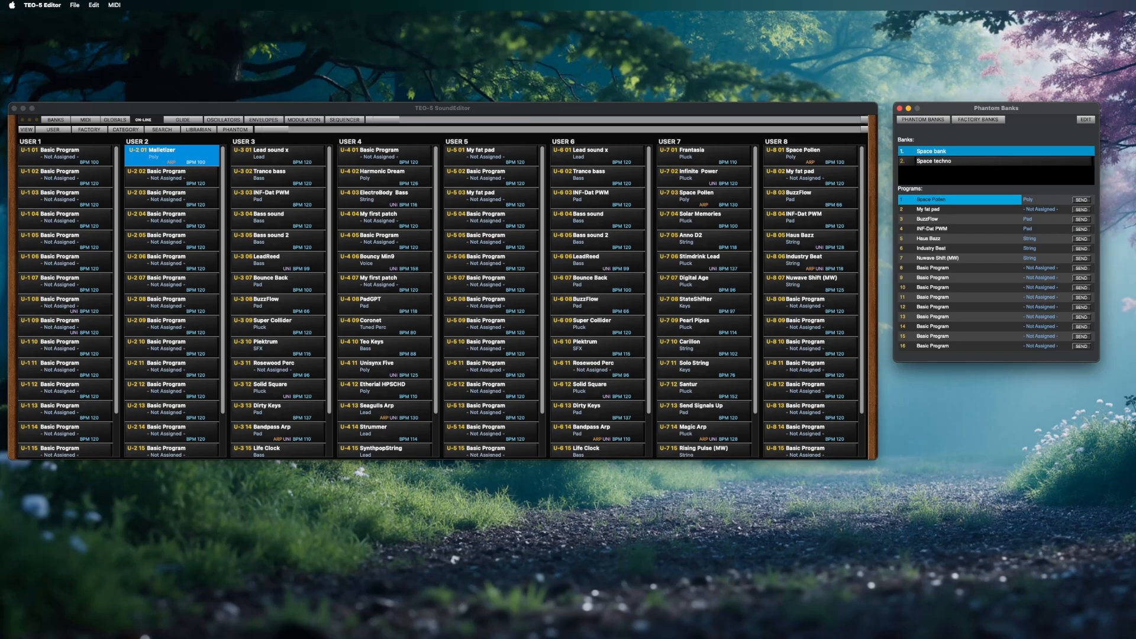
Check the exported Space bank (U-1).syx file in Finder's Phantom banks folder and put the window away
drag(1135, 349, 616, 208)
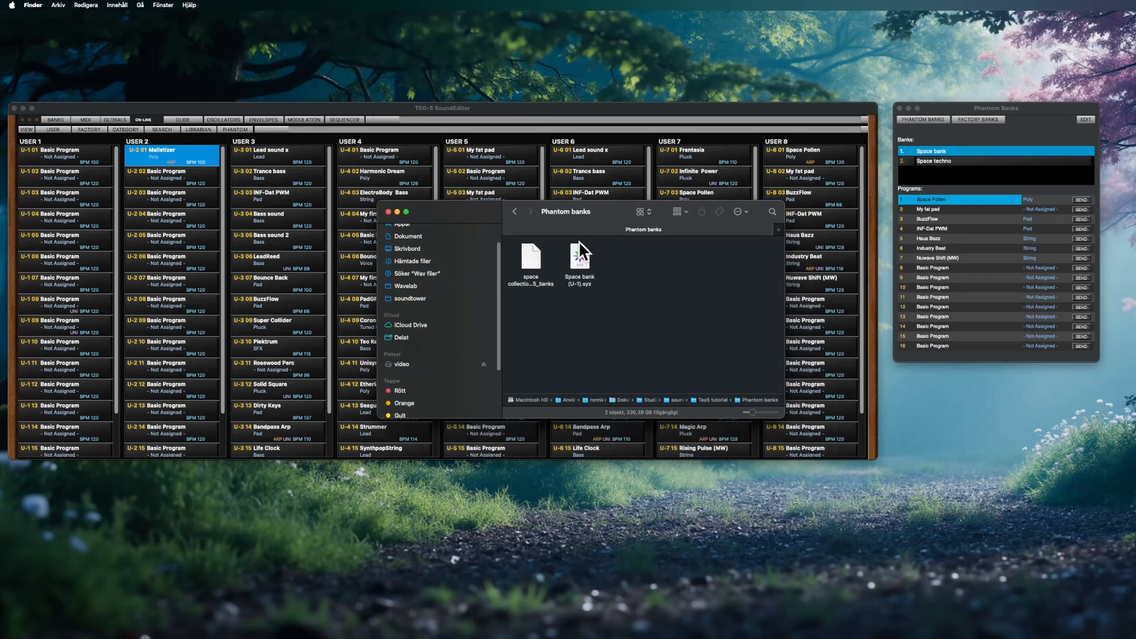
click(587, 277)
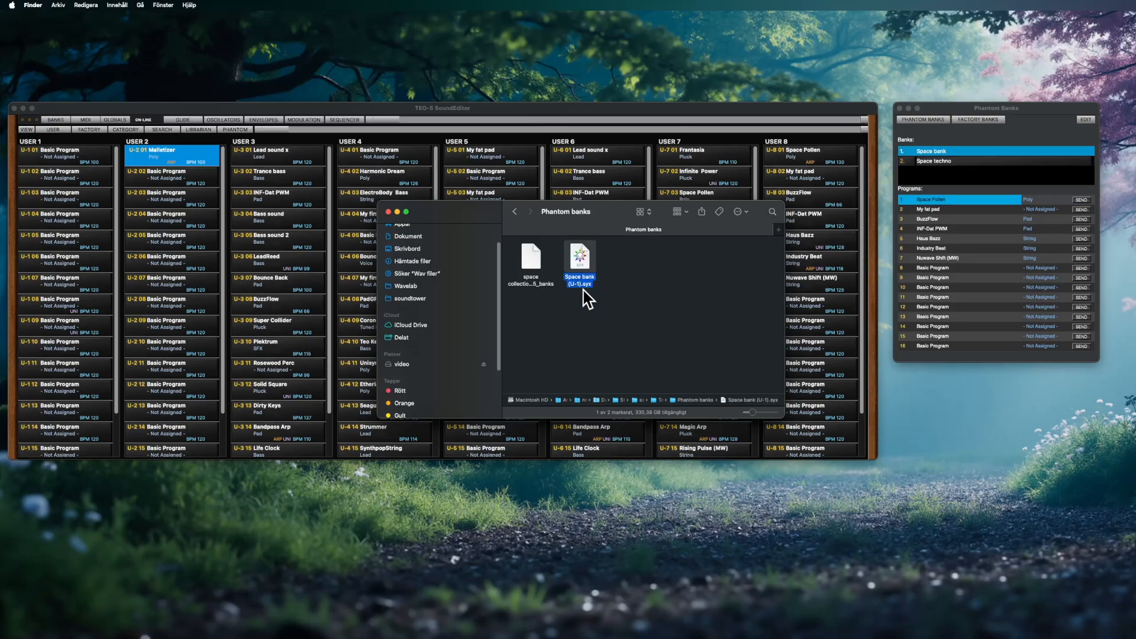
click(638, 305)
drag(604, 215, 634, 243)
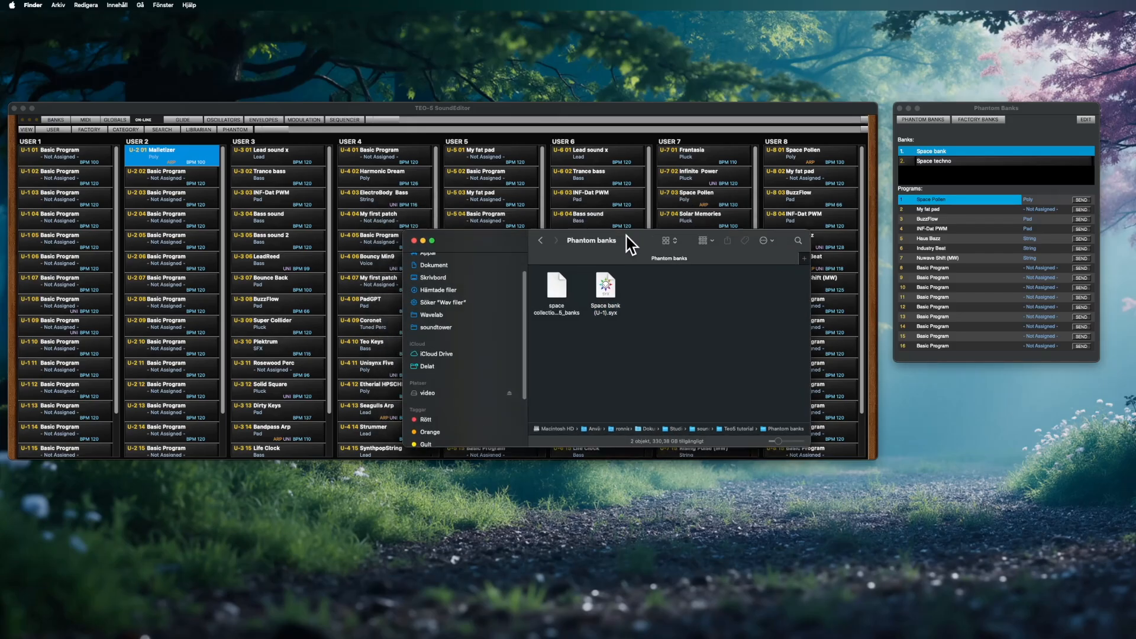
key(super+m)
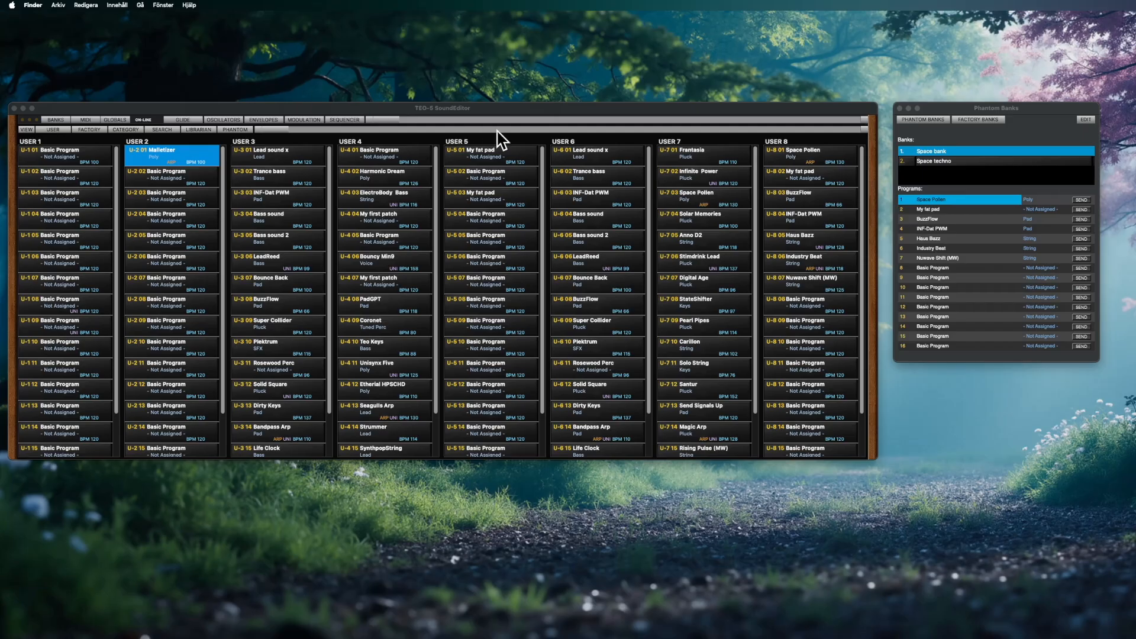
click(76, 7)
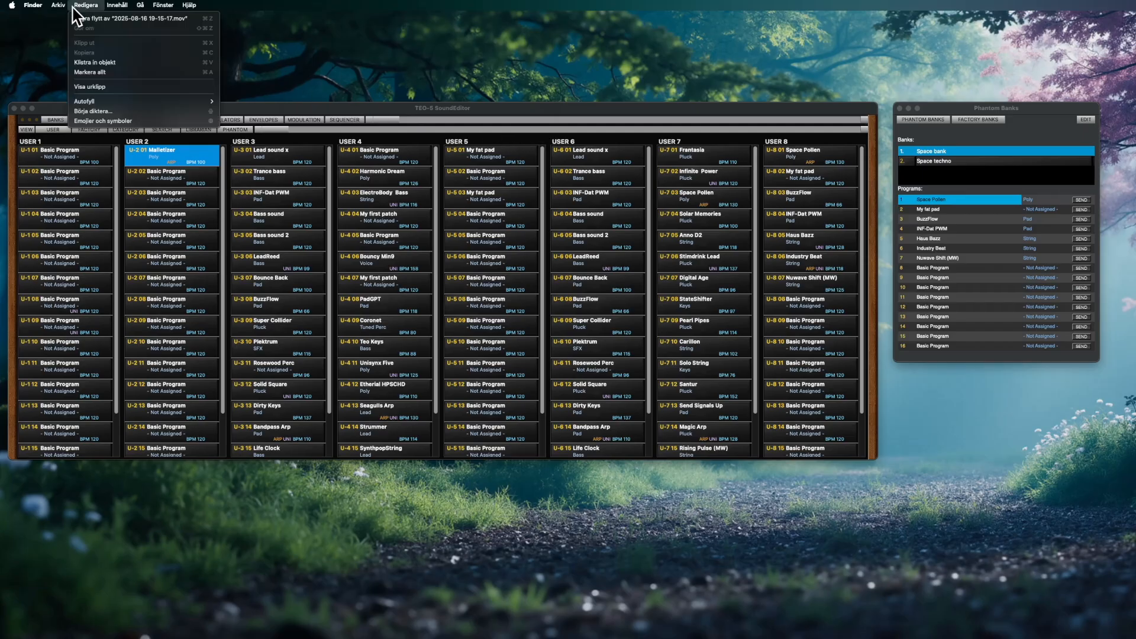
Load the file TEO-5 Bank U-3.teo5_bank from the banks folder as a phantom bank and look through the listed banks
click(1023, 109)
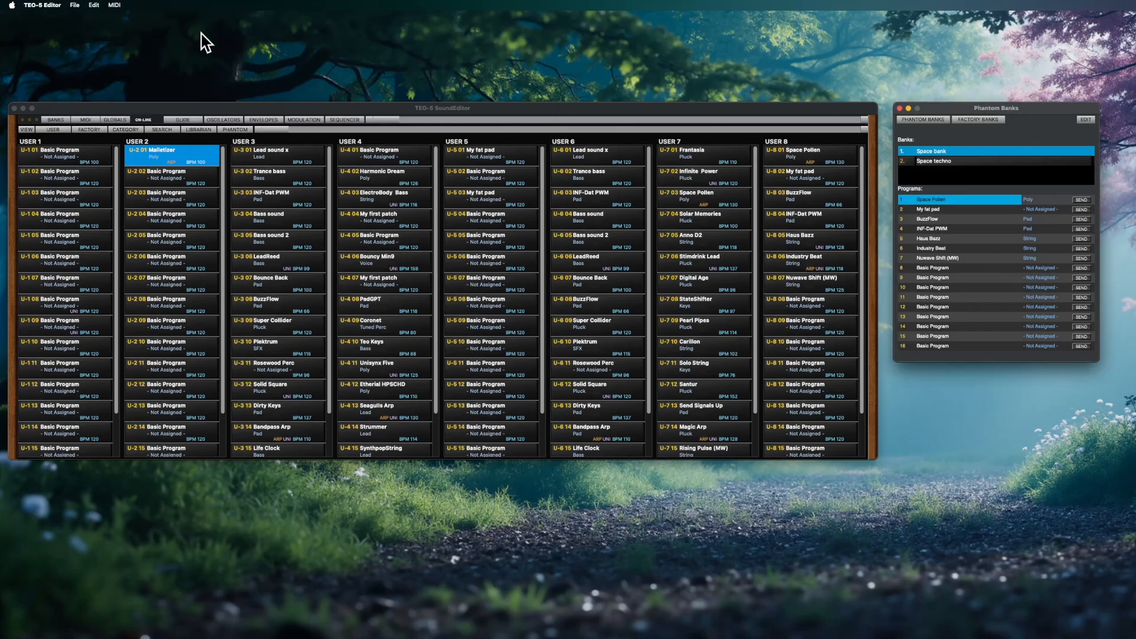
click(75, 5)
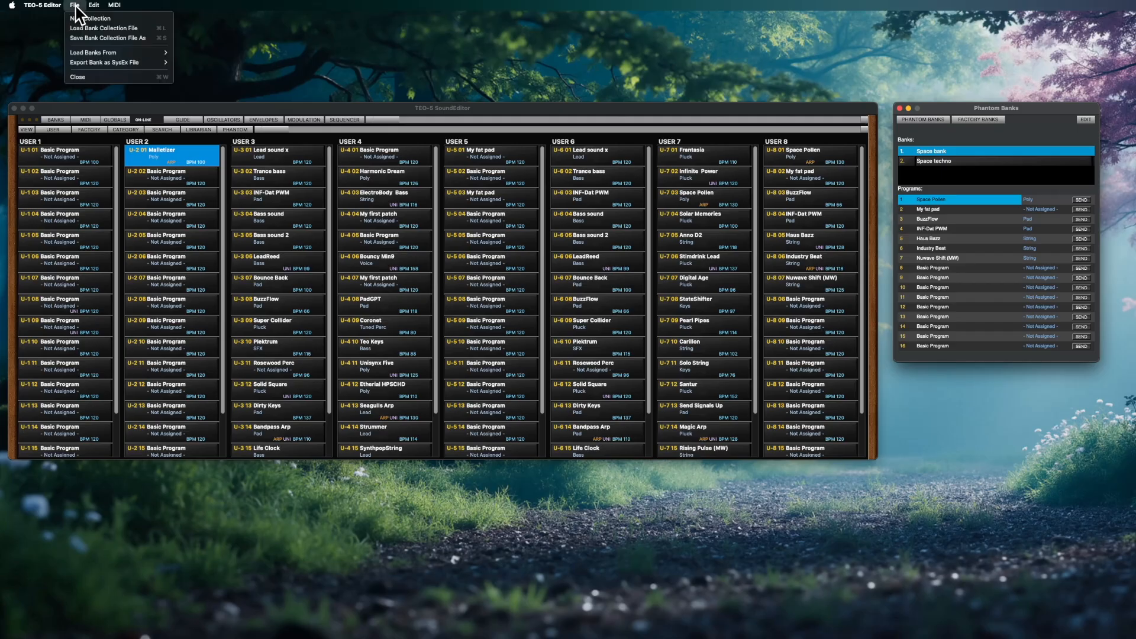
mouse_move(87, 53)
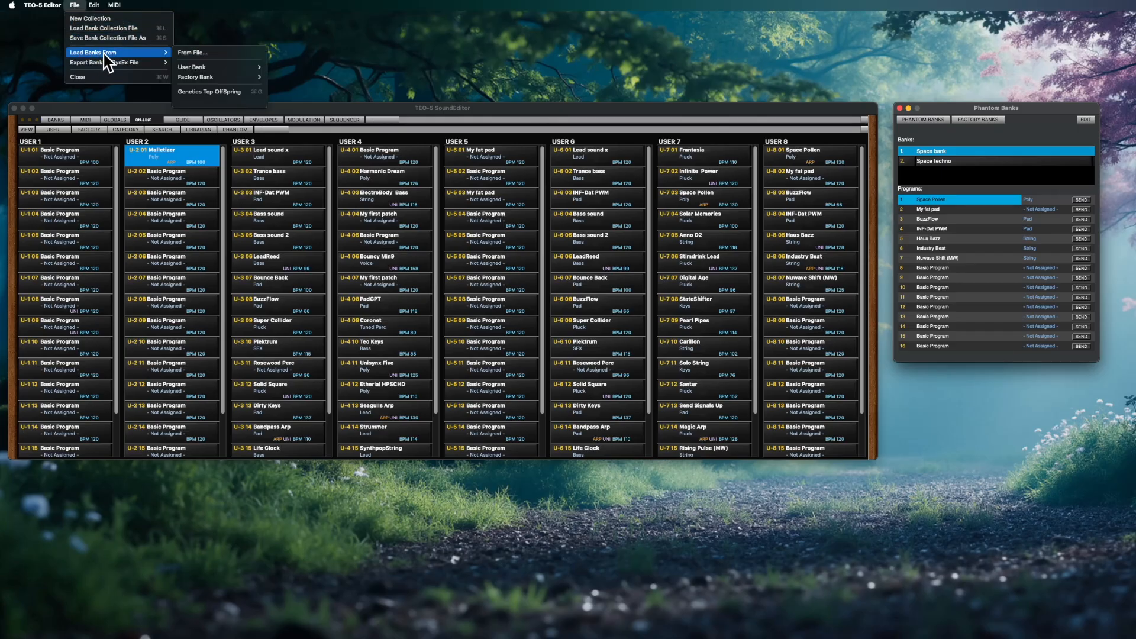
click(217, 60)
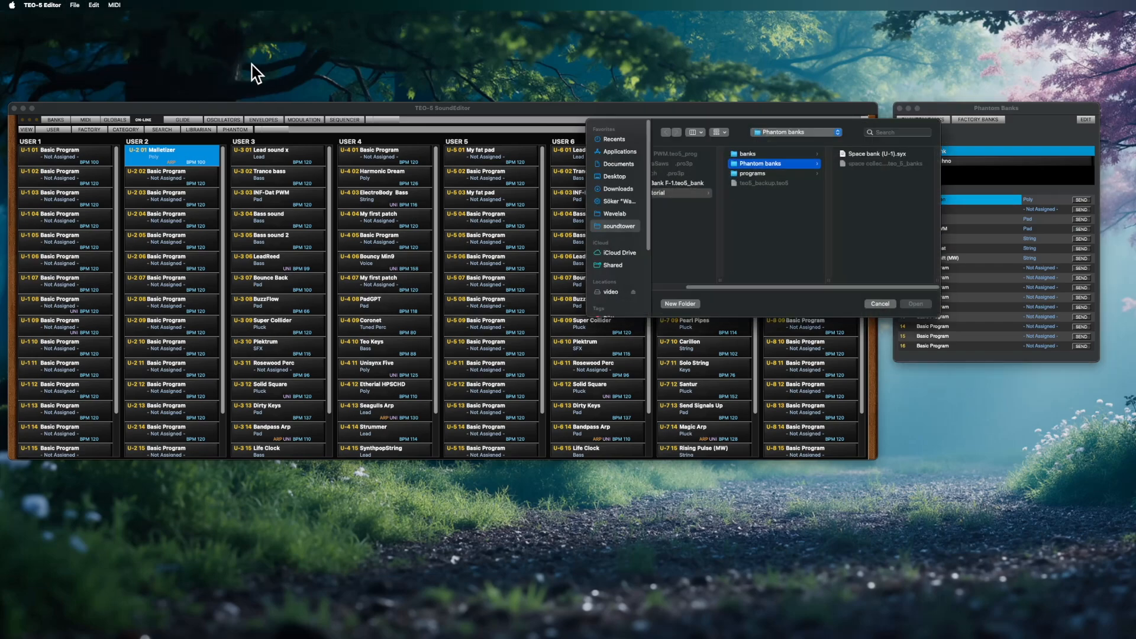
click(759, 154)
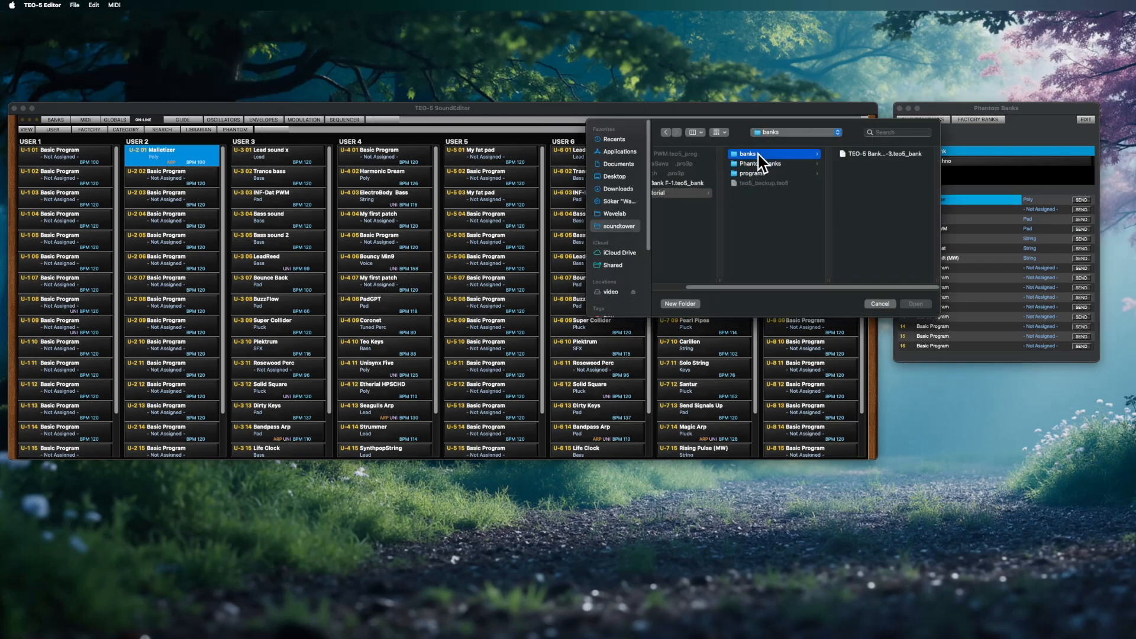
click(893, 155)
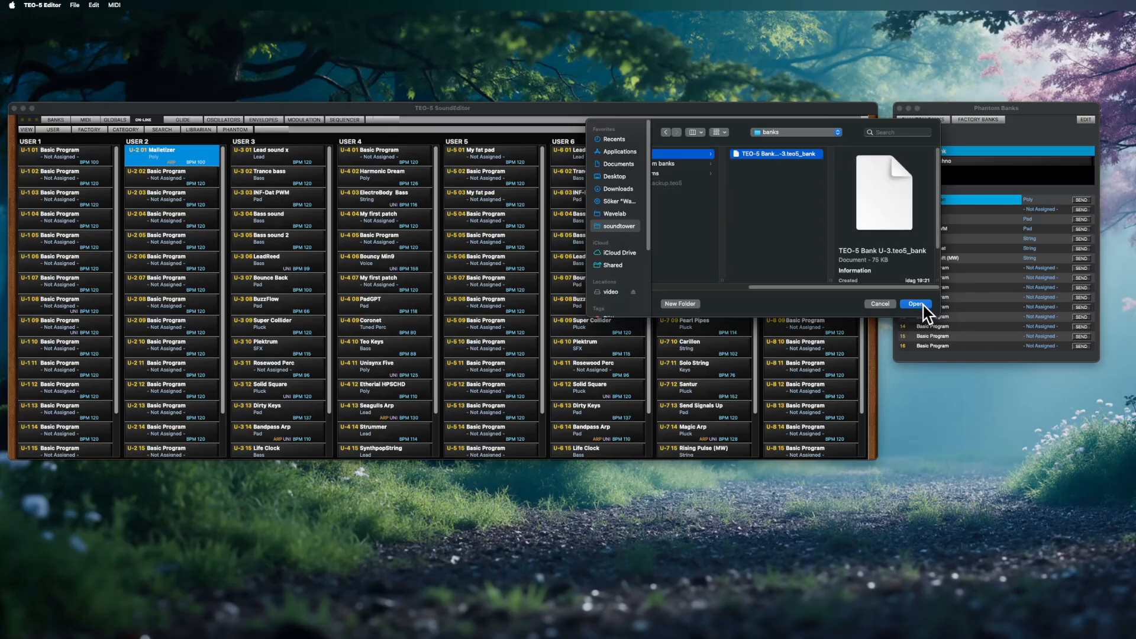
click(922, 304)
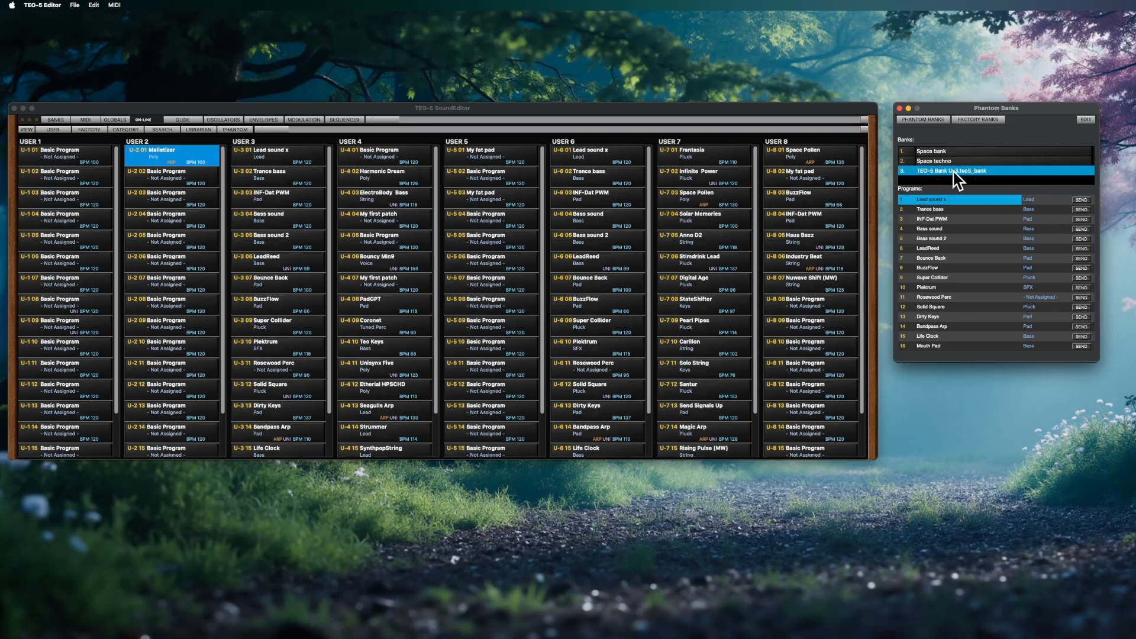
click(968, 162)
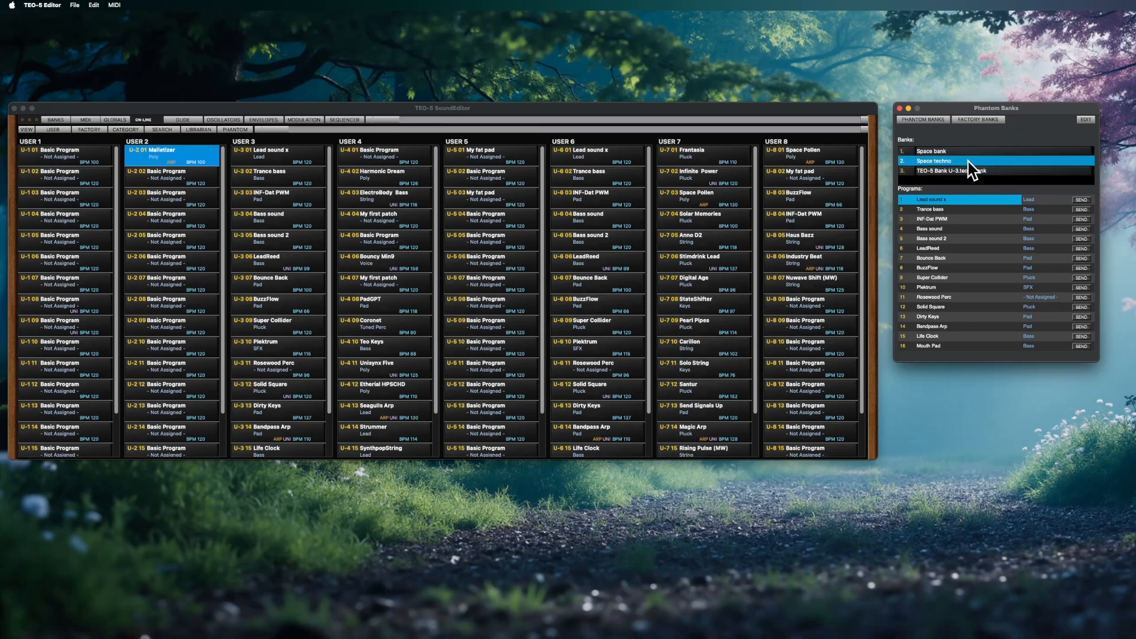
click(968, 152)
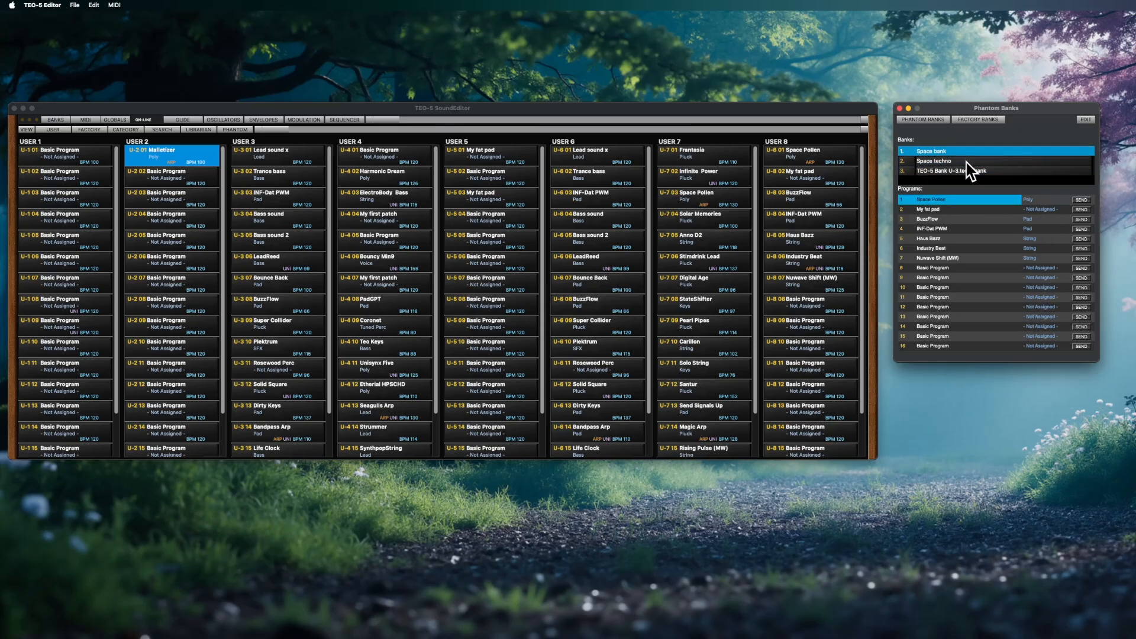
click(970, 170)
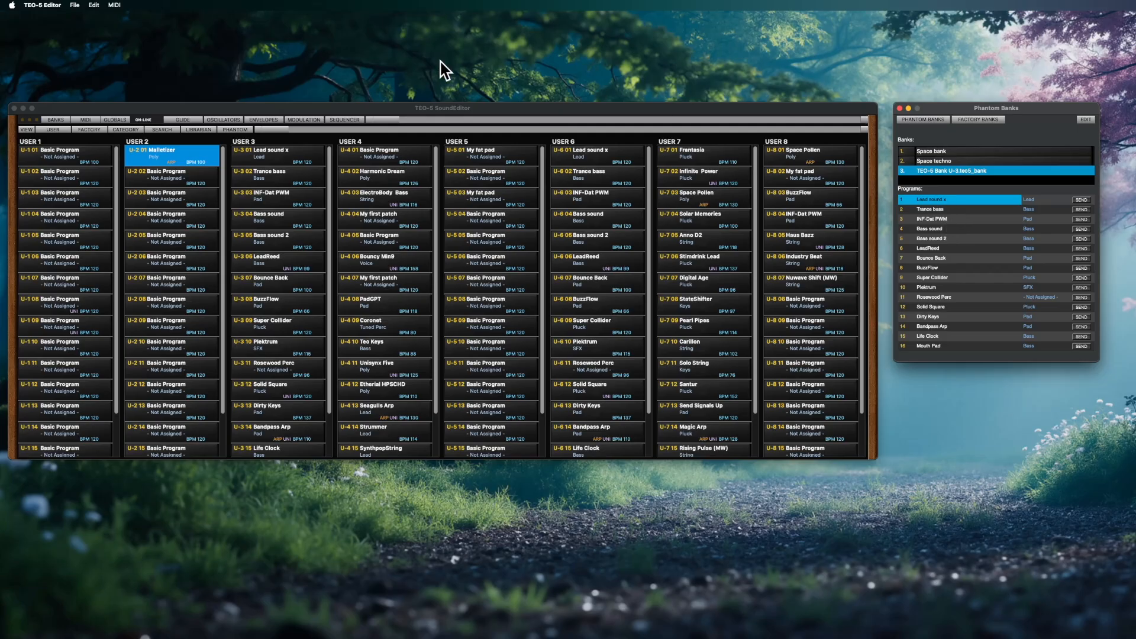
Load user bank U-9 into the phantom banks and try resizing the Phantom Banks window
click(74, 6)
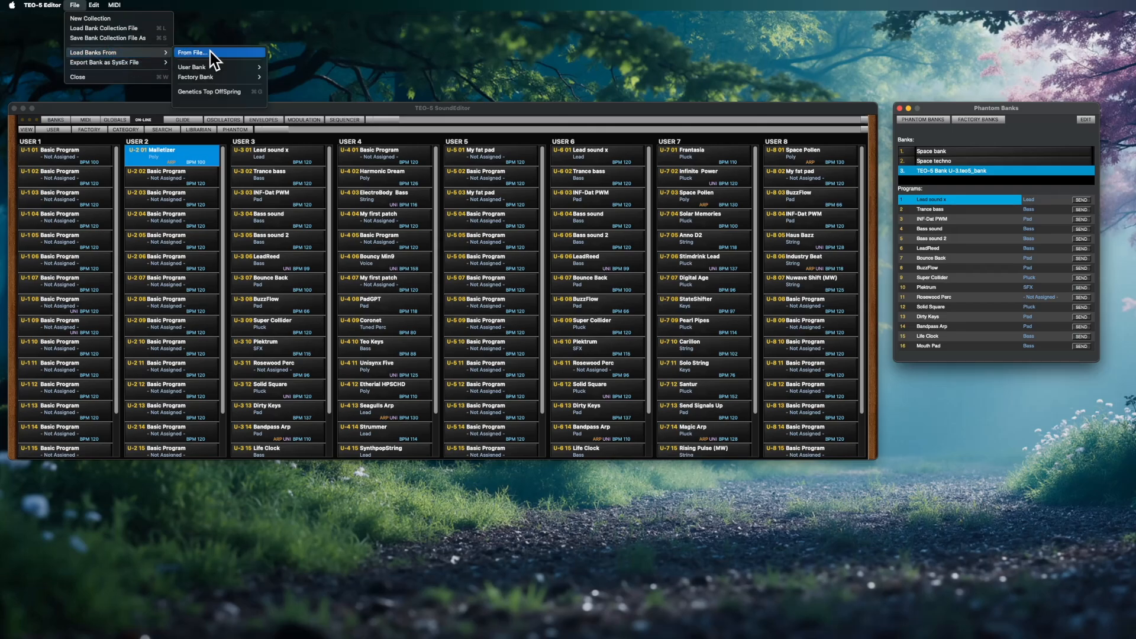
mouse_move(234, 70)
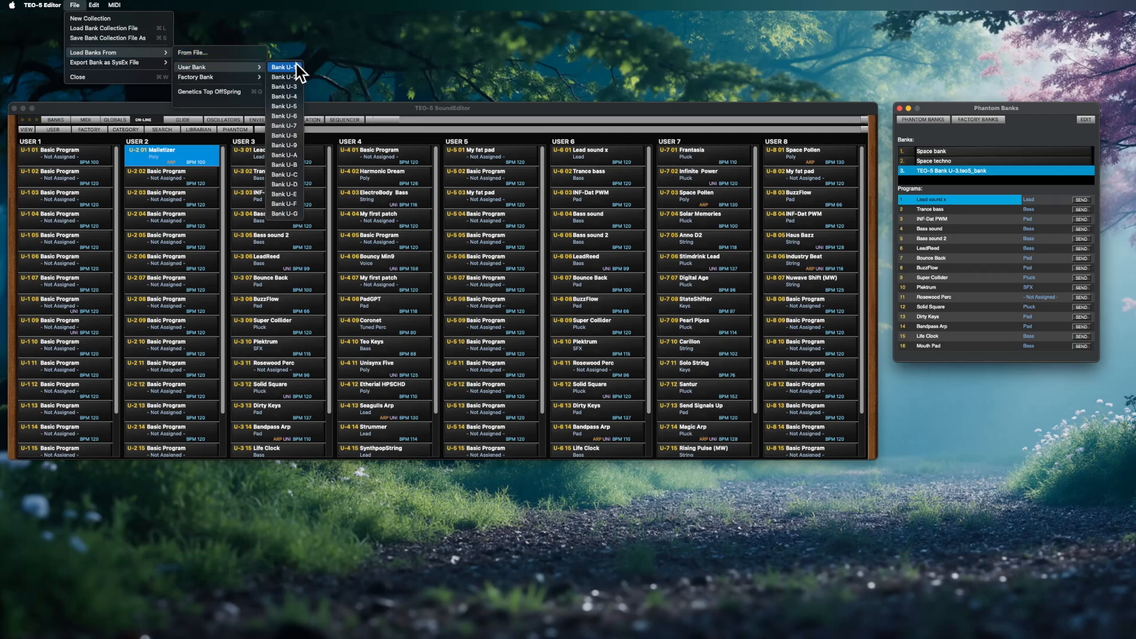
click(289, 147)
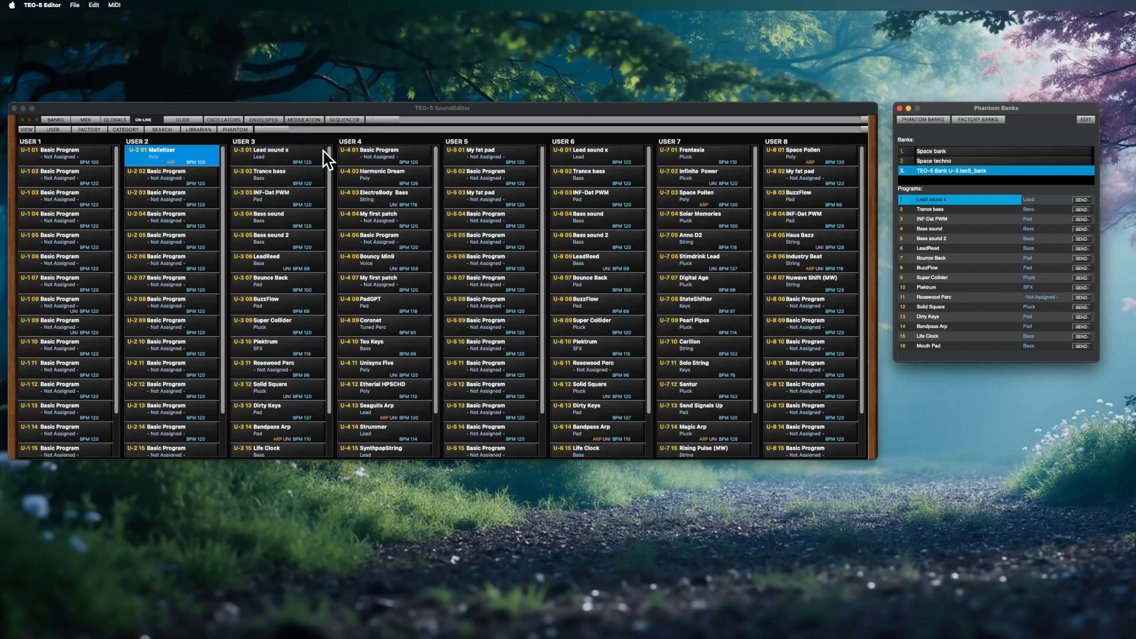
click(958, 151)
click(960, 179)
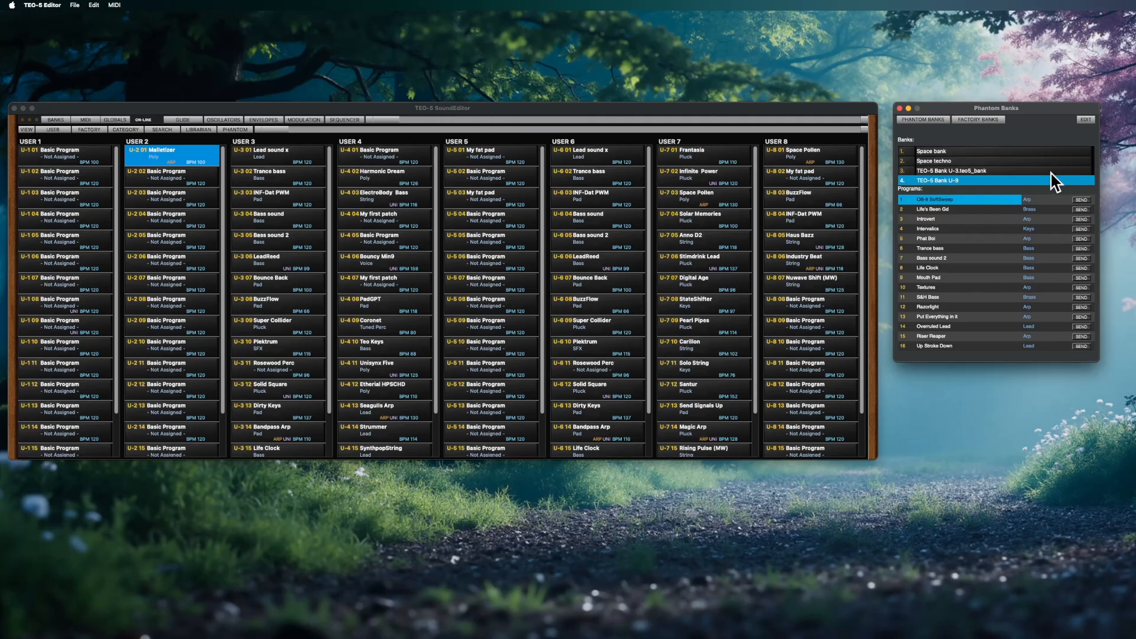
drag(1043, 362, 1042, 448)
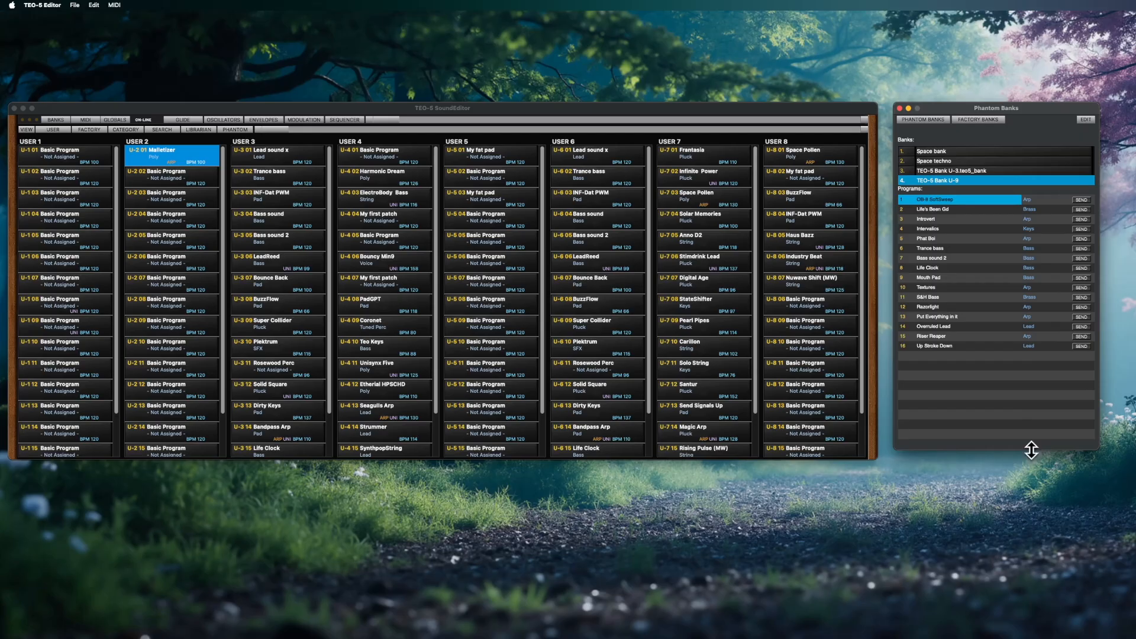
drag(1033, 450, 1050, 355)
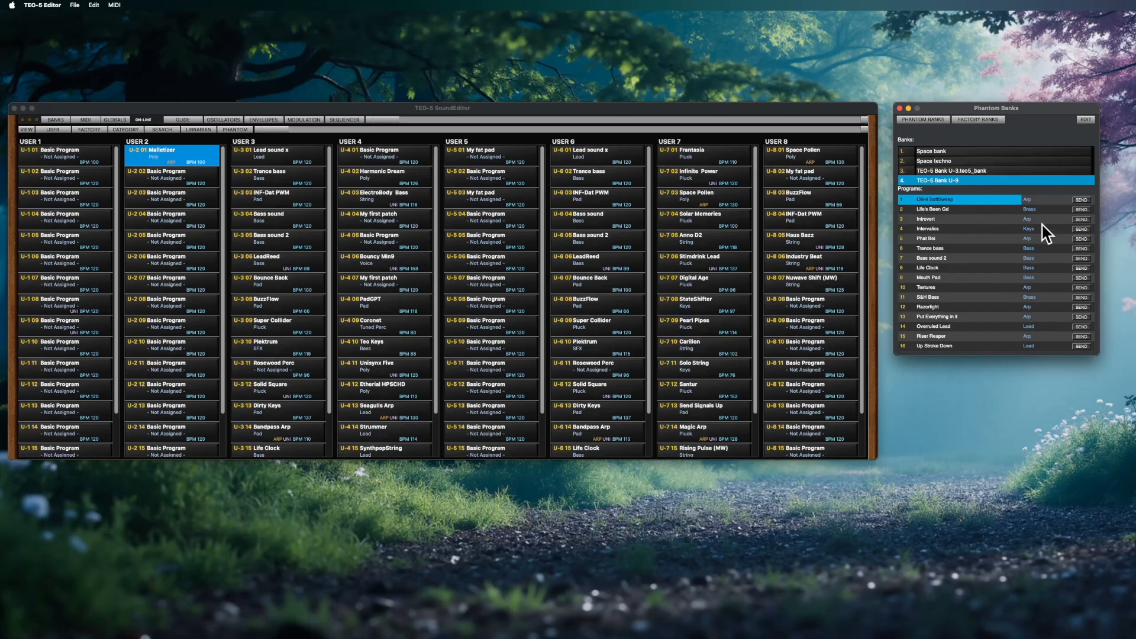
Send Life's Been Gd from TEO-5 Bank U-9 to the synth, plus the slot 1 program of a Space phantom bank
click(1081, 210)
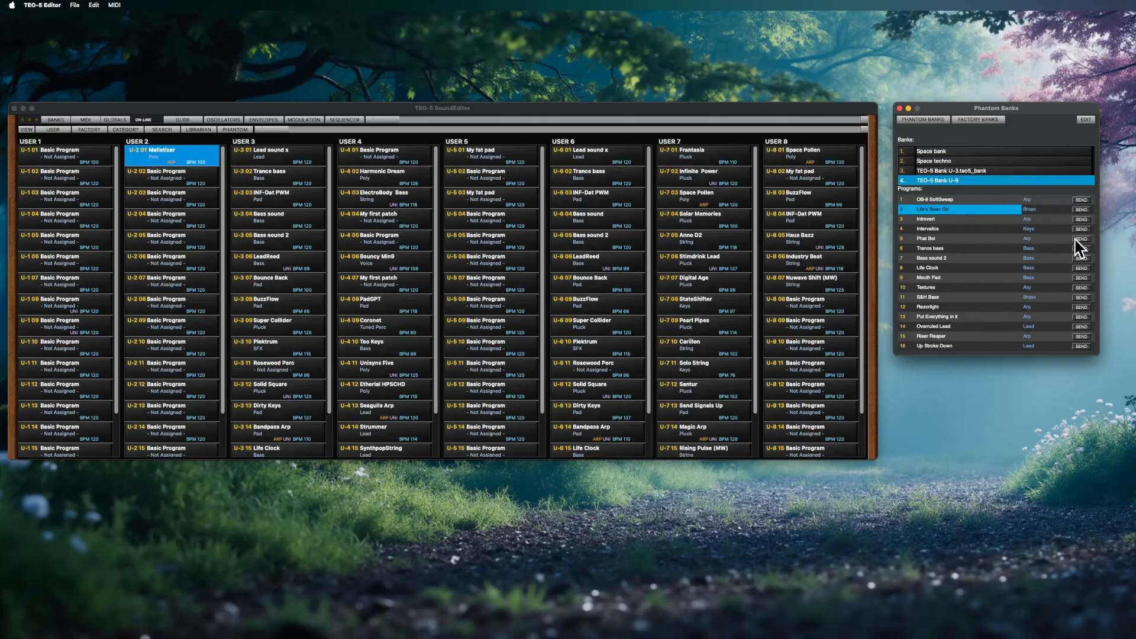
click(956, 152)
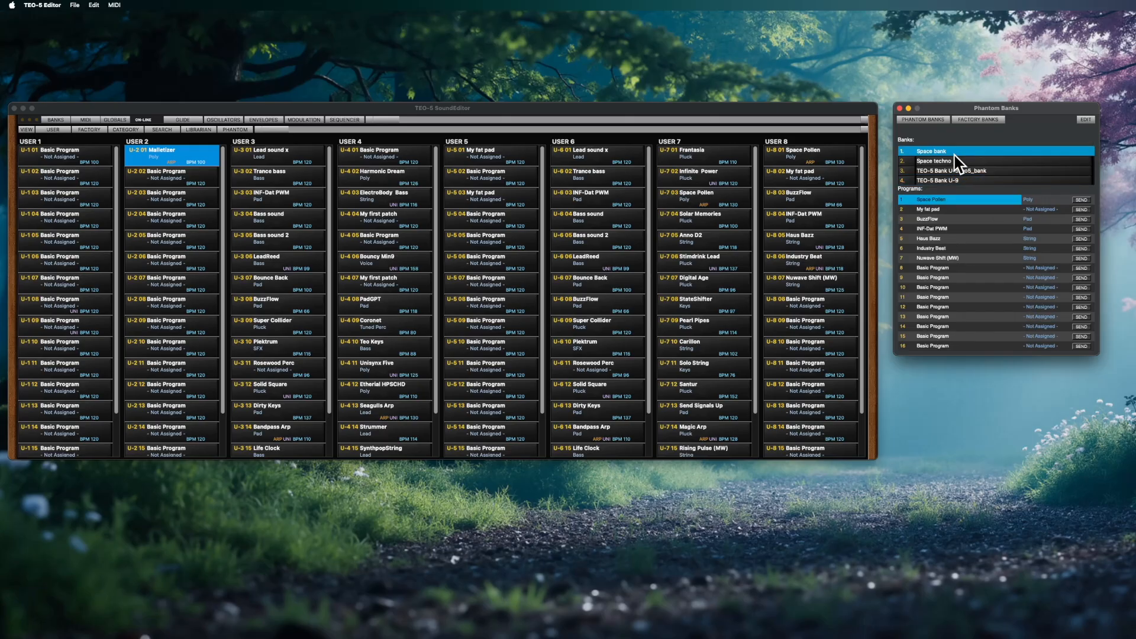
click(962, 162)
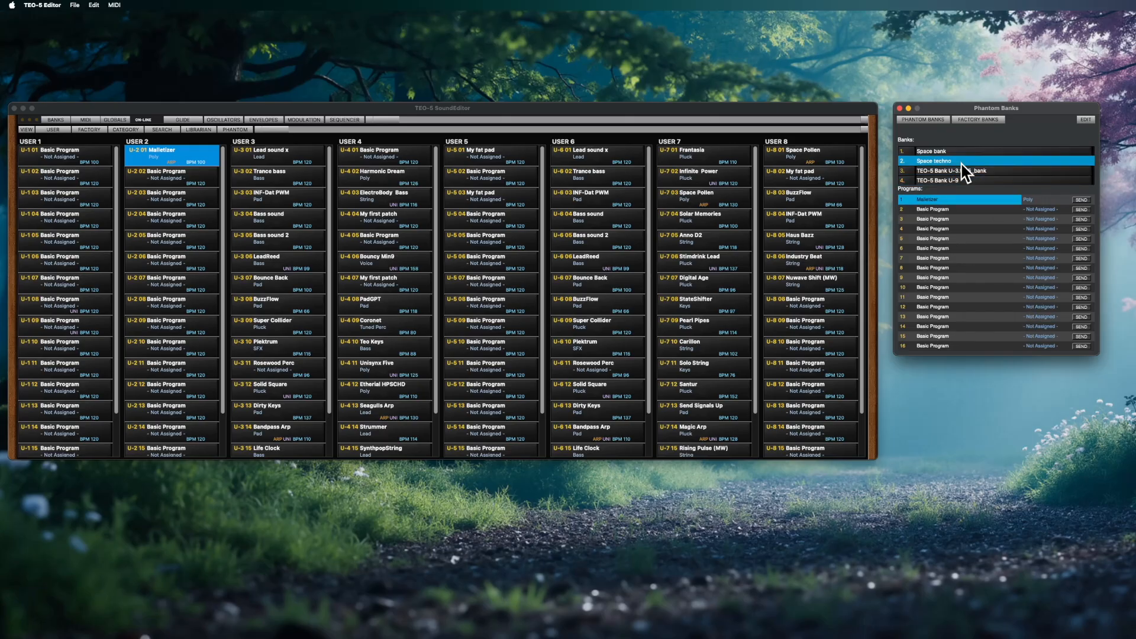
click(1081, 201)
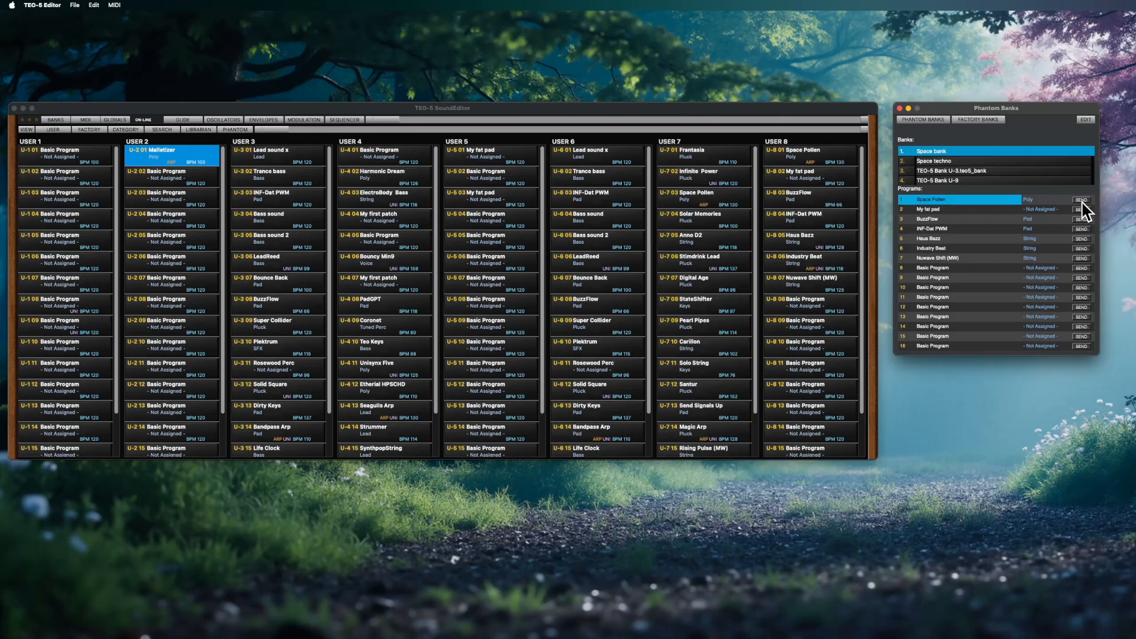
Check the SysEx export options for Space bank without exporting
click(75, 4)
mouse_move(137, 62)
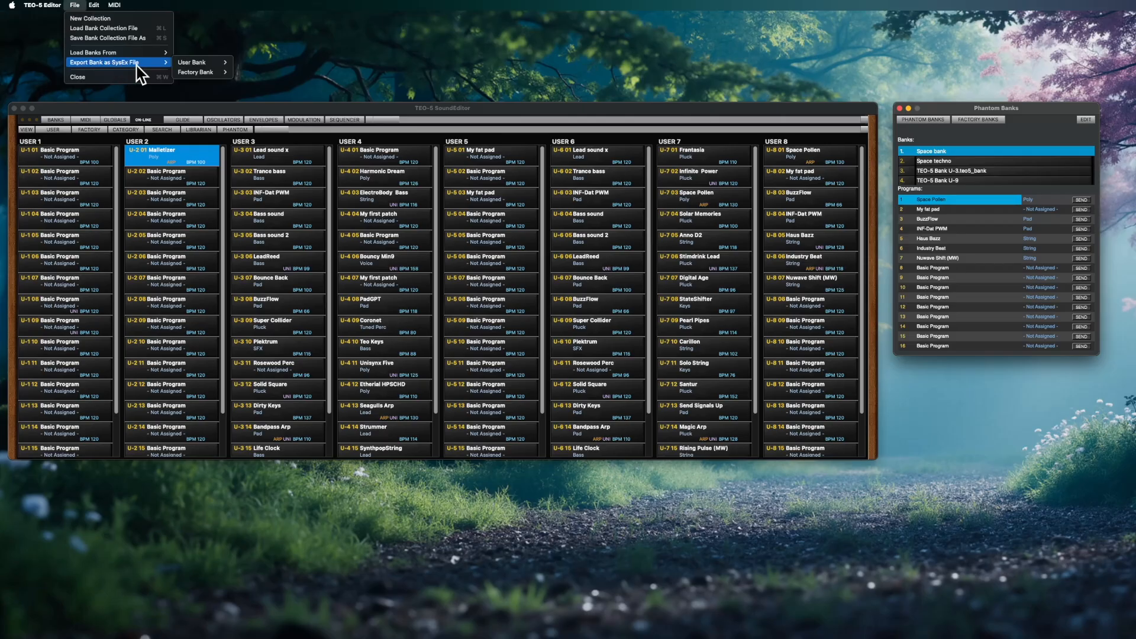
click(1026, 105)
Remove the phantom banks TEO-5 Bank U-9 and TEO-5 Bank U-3.teo5_bank from the collection
click(965, 172)
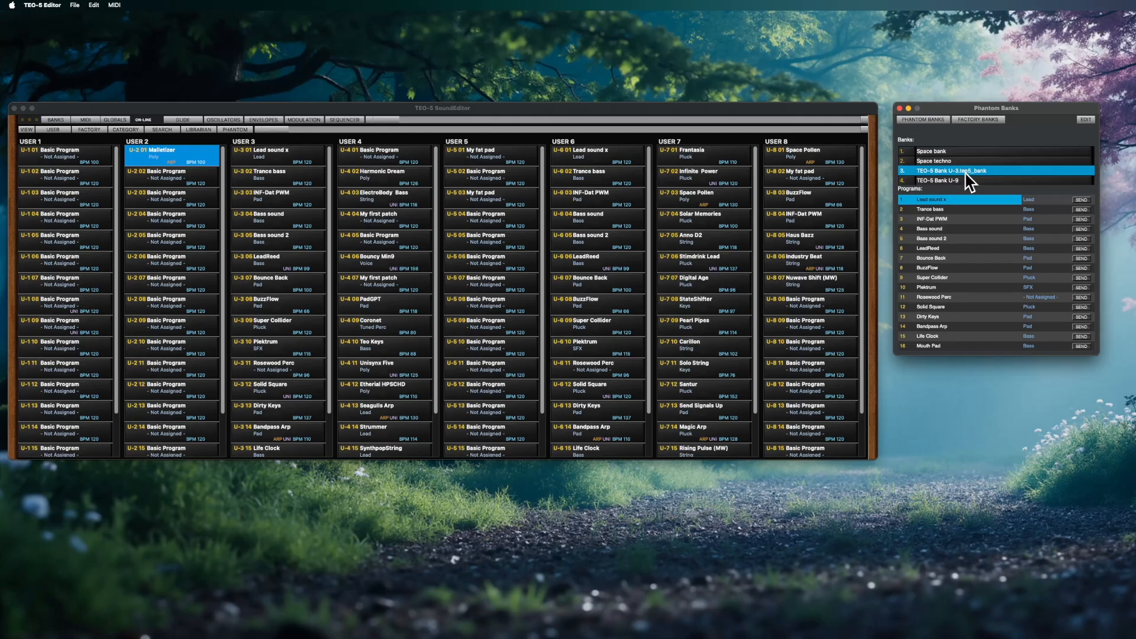
click(963, 181)
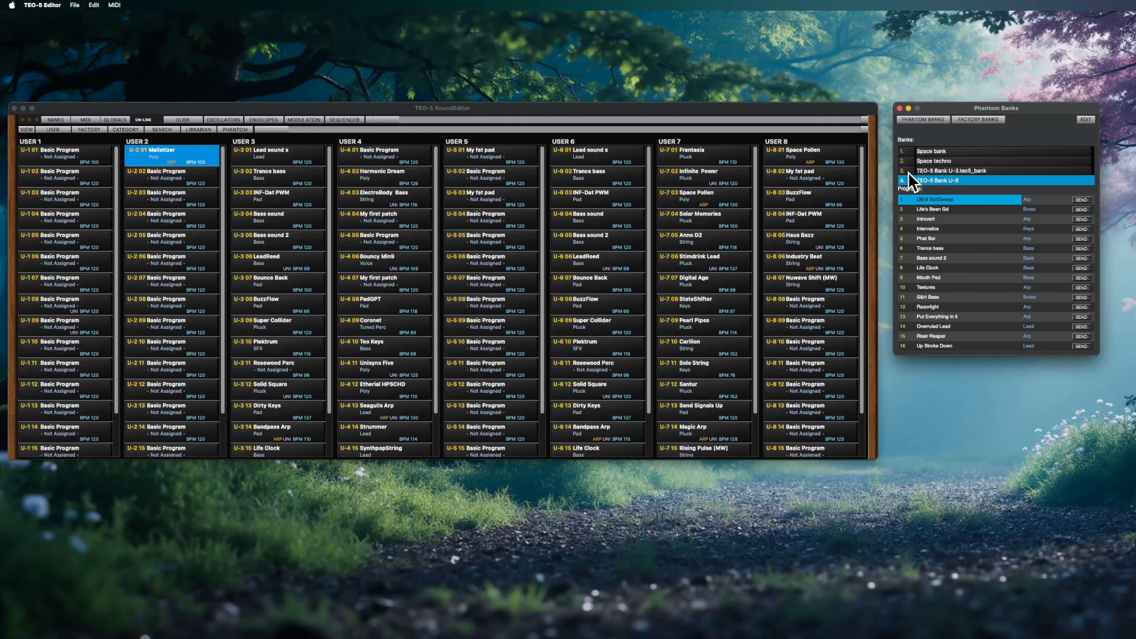
click(95, 5)
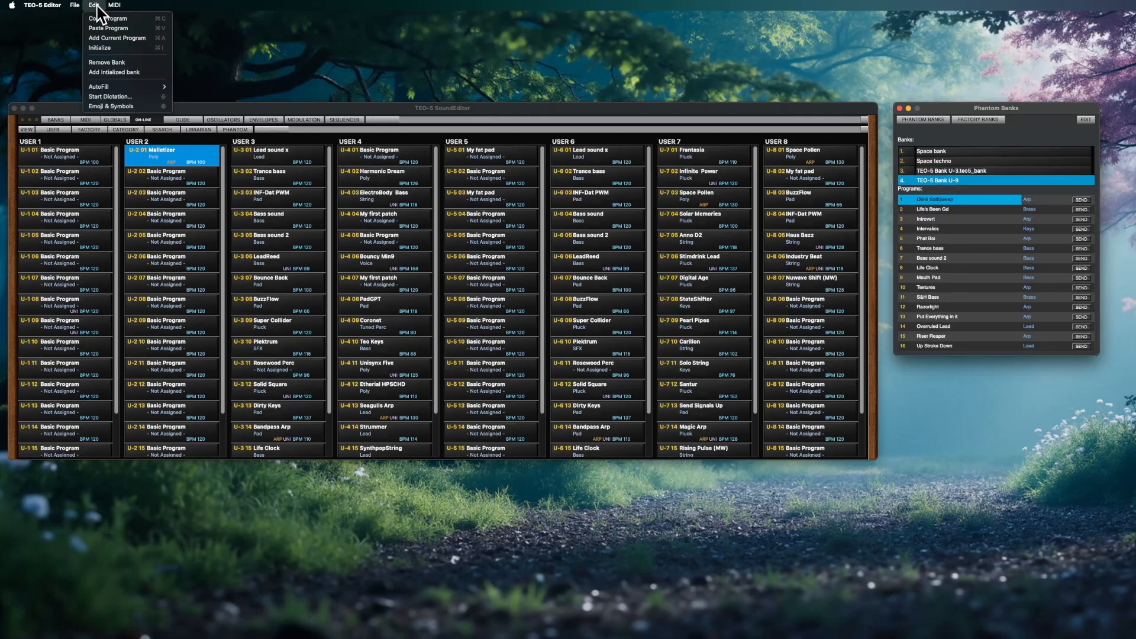
click(131, 62)
click(954, 171)
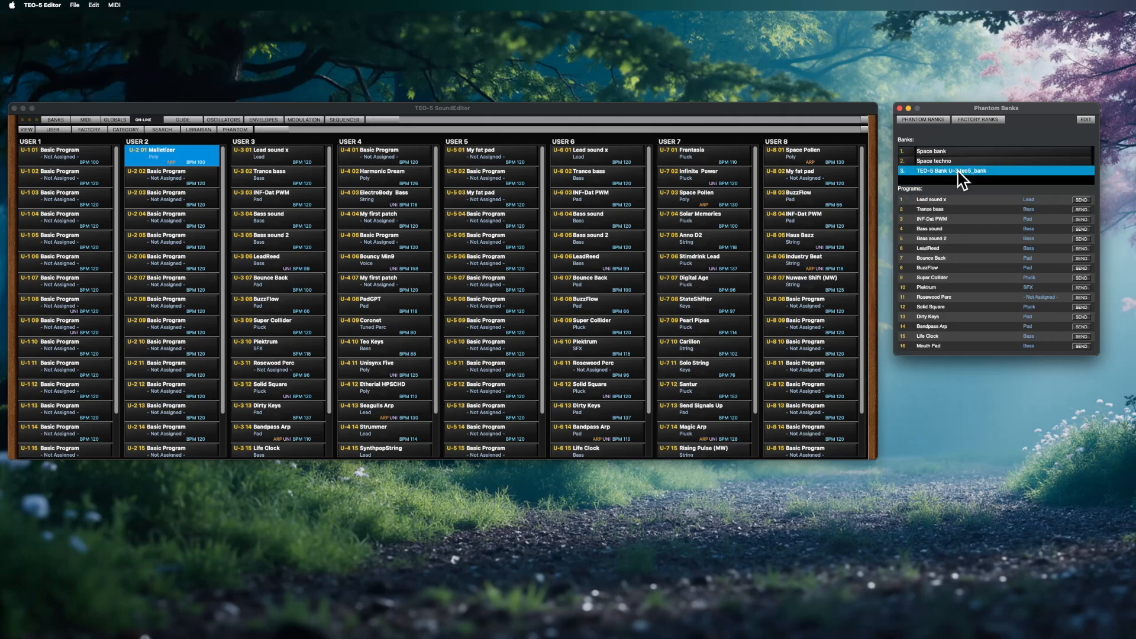
click(94, 6)
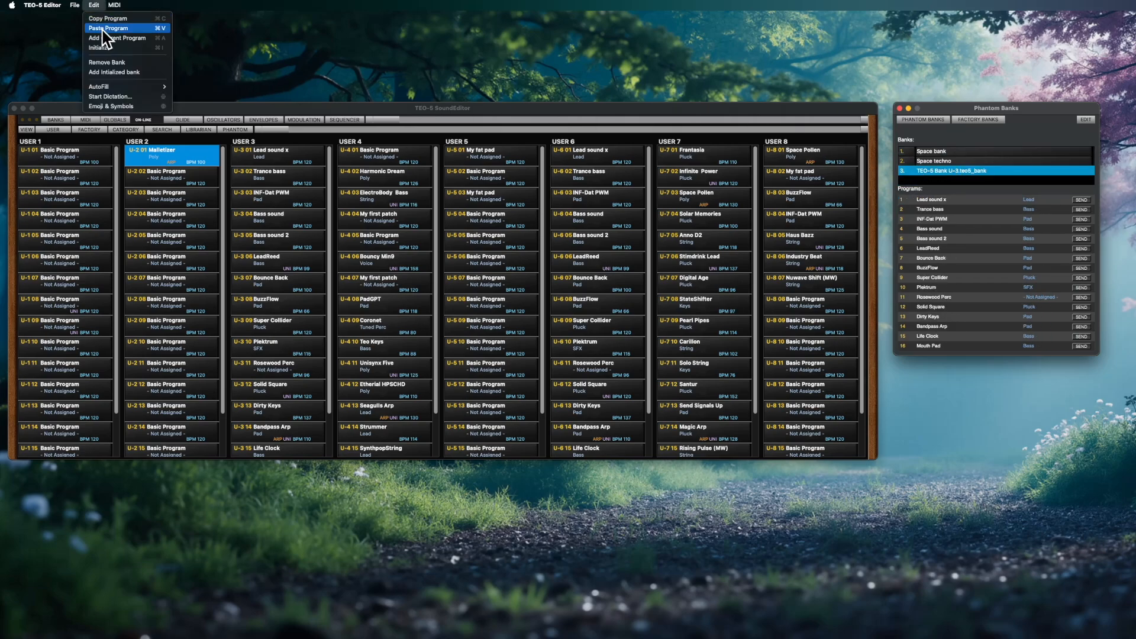
click(147, 64)
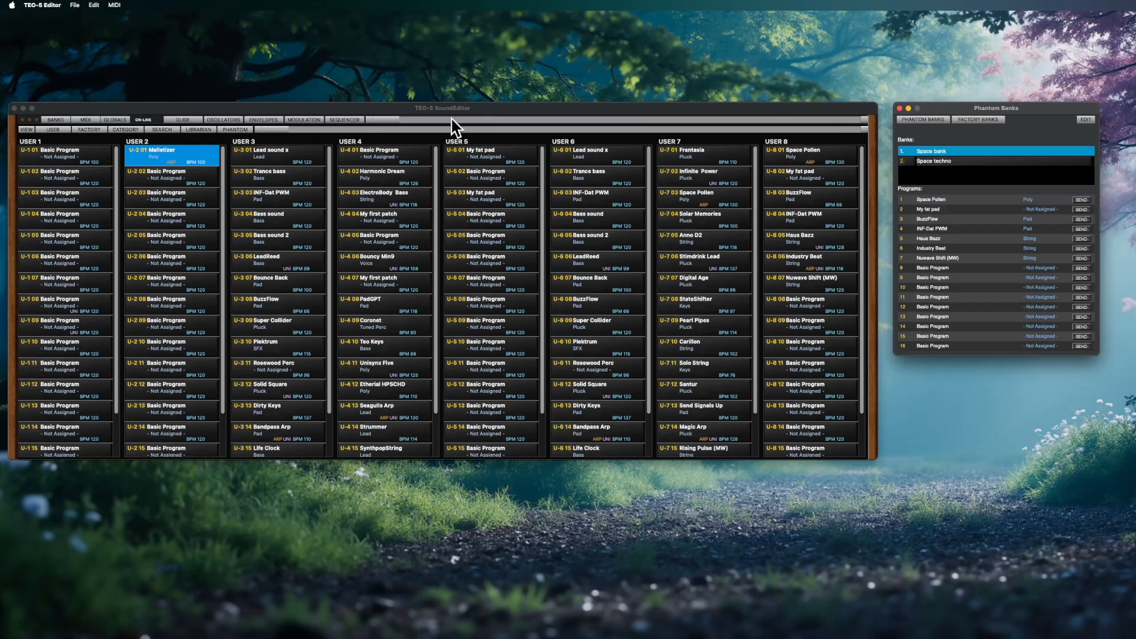
Deselect the phantom bank and review the actions offered for the Malletizer program in user slot U-2 01 without applying any
click(997, 174)
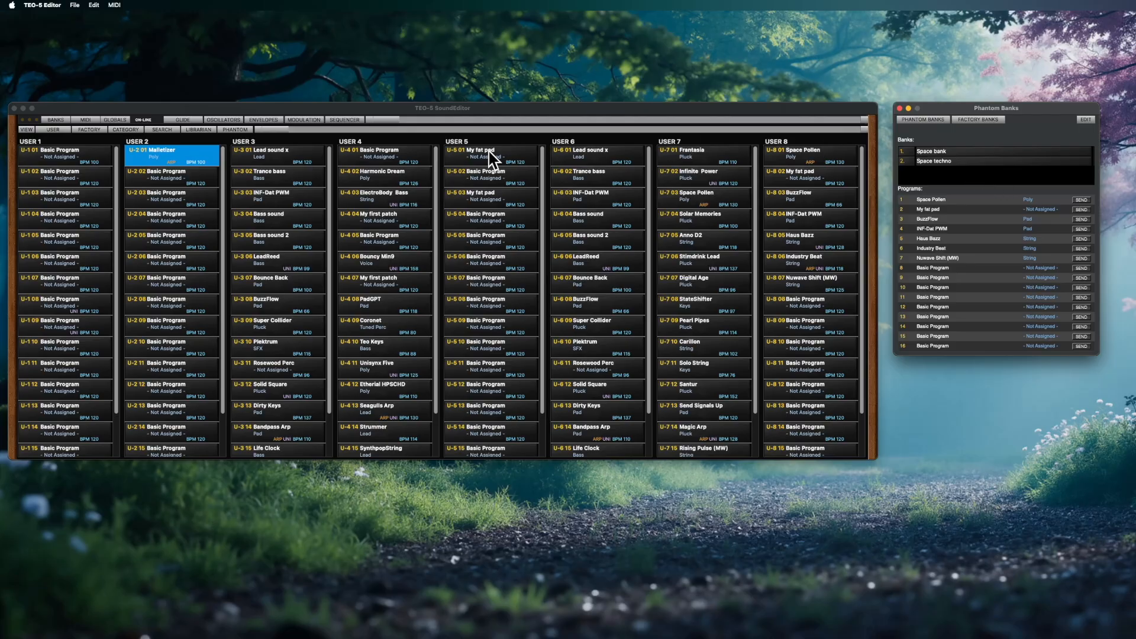
right_click(189, 151)
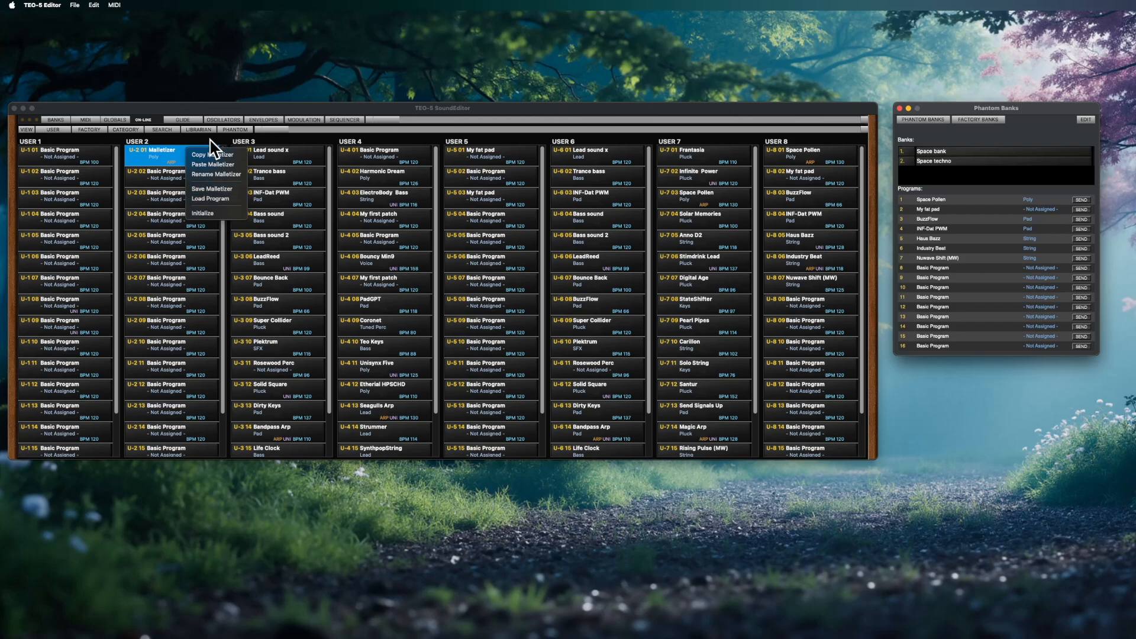
click(171, 159)
right_click(194, 154)
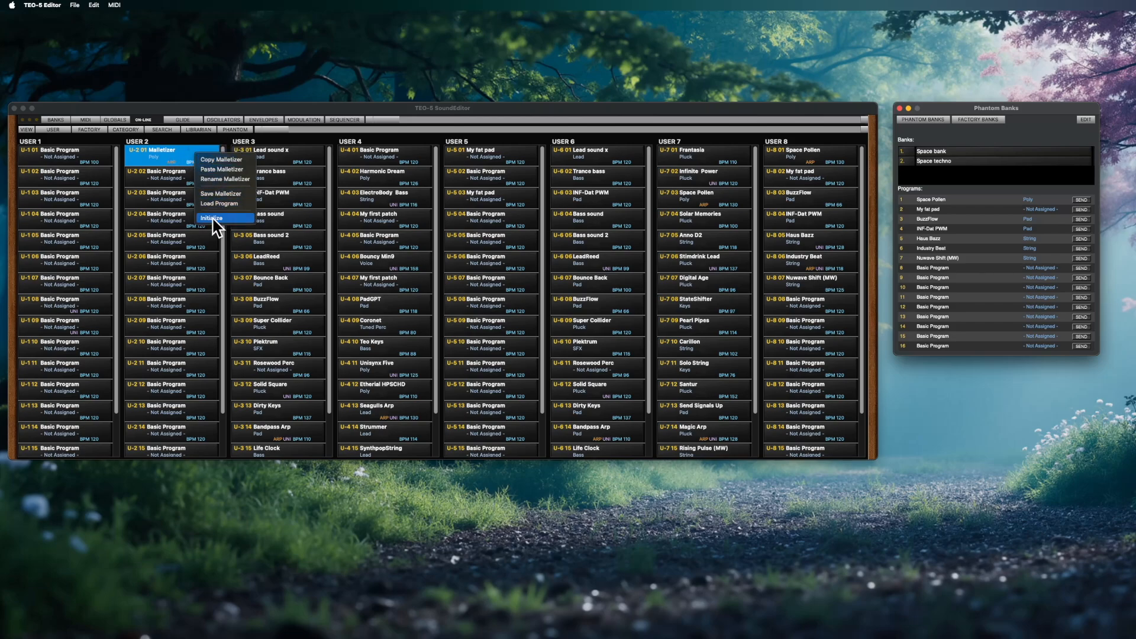
click(183, 162)
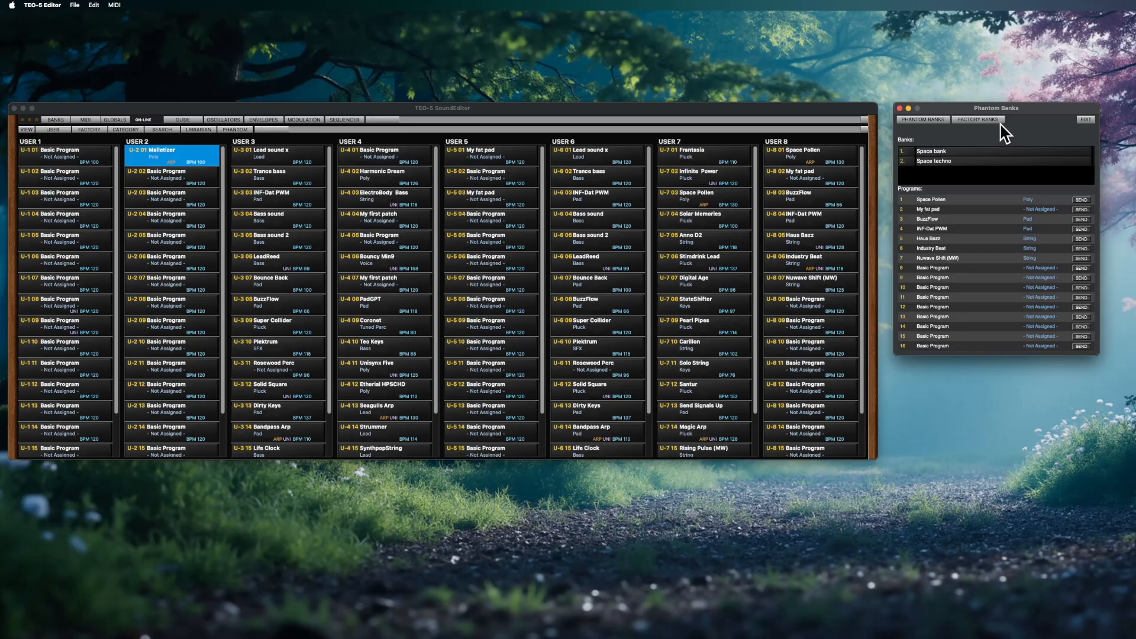
Show Malletizer's main editor page, try the program volume and pan knobs, and toggle LFO 1's reset on and off
click(56, 120)
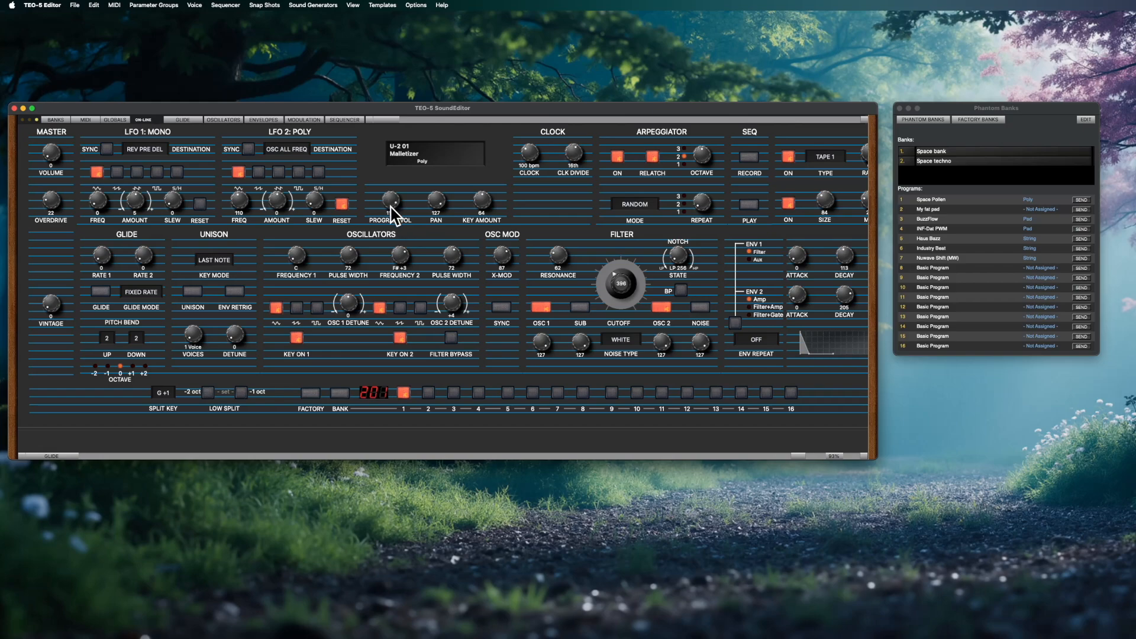
drag(390, 206, 402, 219)
mouse_move(438, 200)
mouse_down()
mouse_move(436, 238)
mouse_move(439, 217)
mouse_up()
click(201, 207)
click(202, 212)
Show Malletizer's modulation page and look at the source options for MOD 1, leaving the source as it is
click(305, 120)
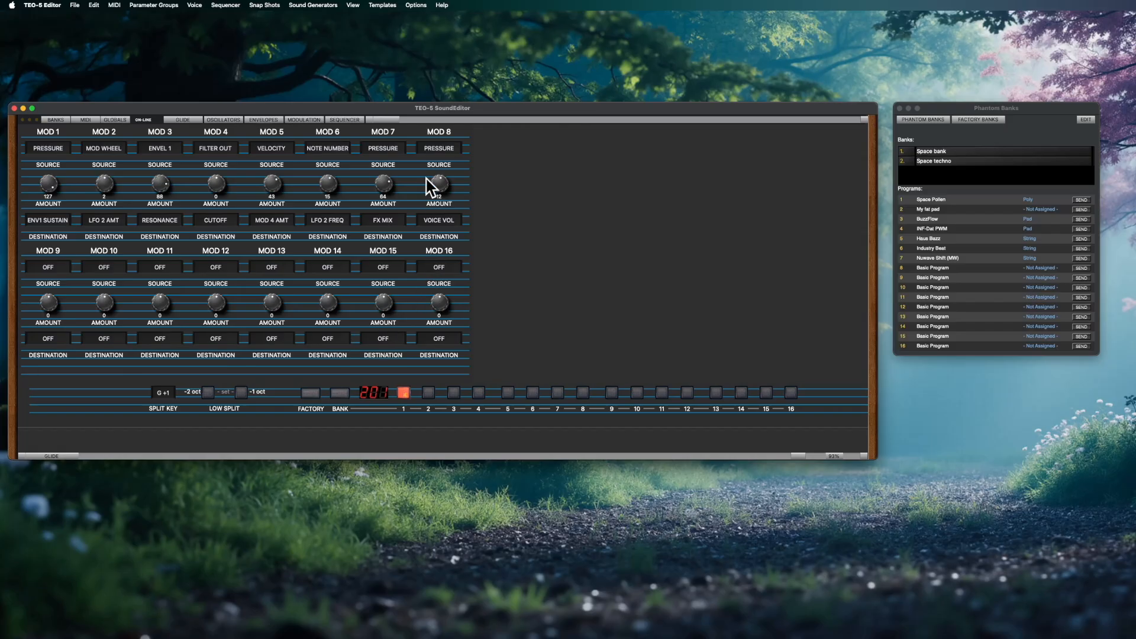
click(53, 151)
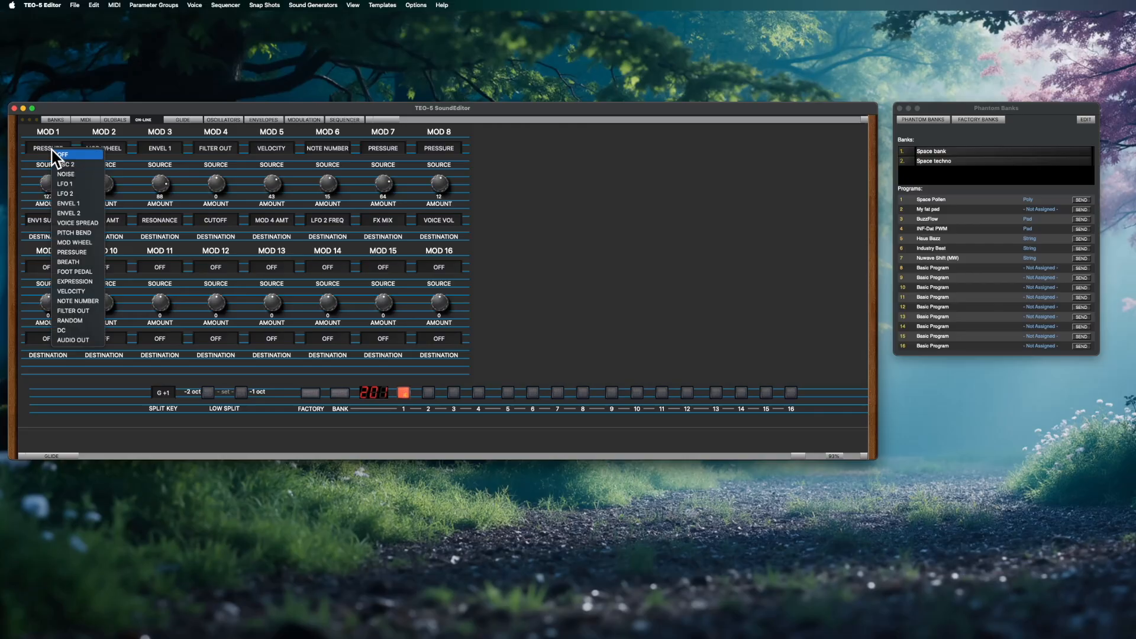
click(41, 148)
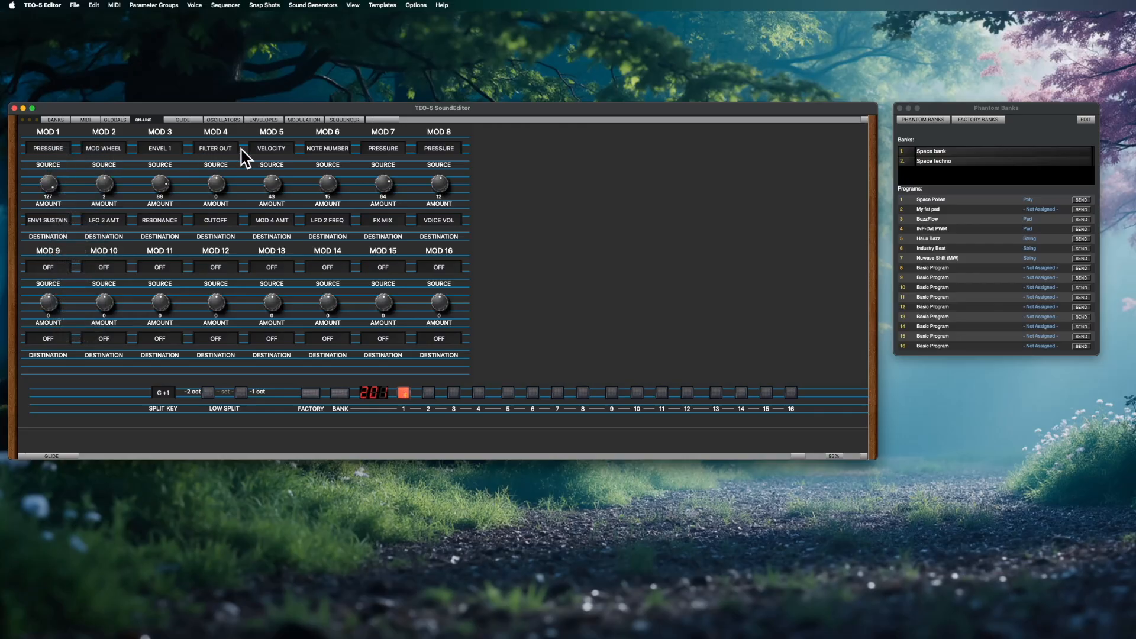
Route VOICE SPREAD to NOISE in MOD 9 with an amount of 31, and look at MOD 10's source options without choosing one
click(57, 267)
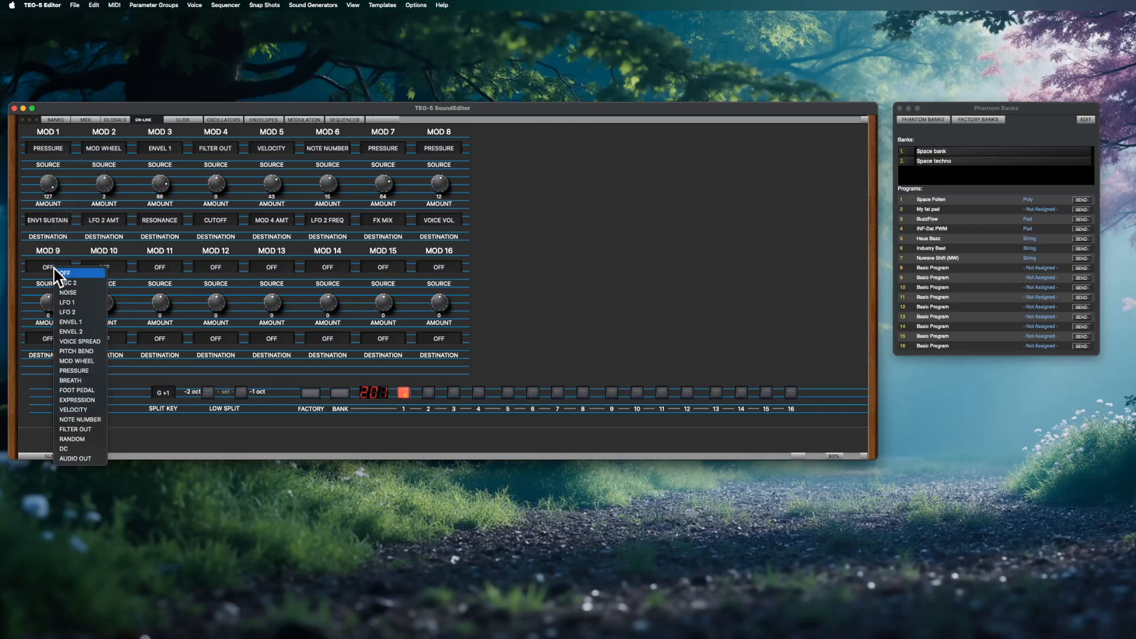
click(94, 342)
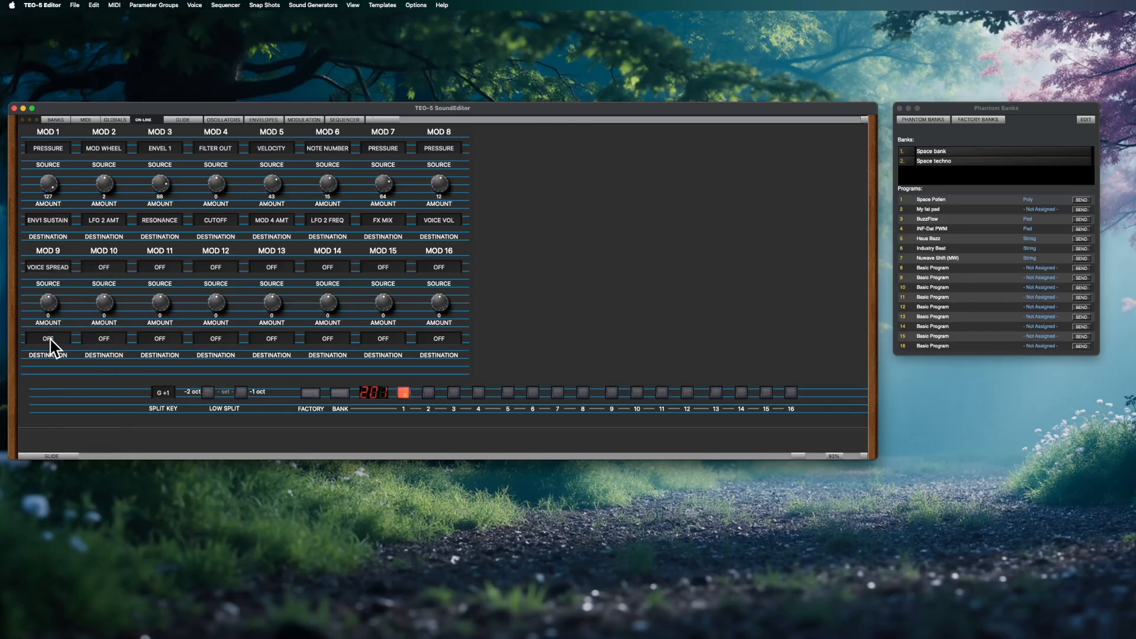
click(50, 340)
mouse_move(89, 375)
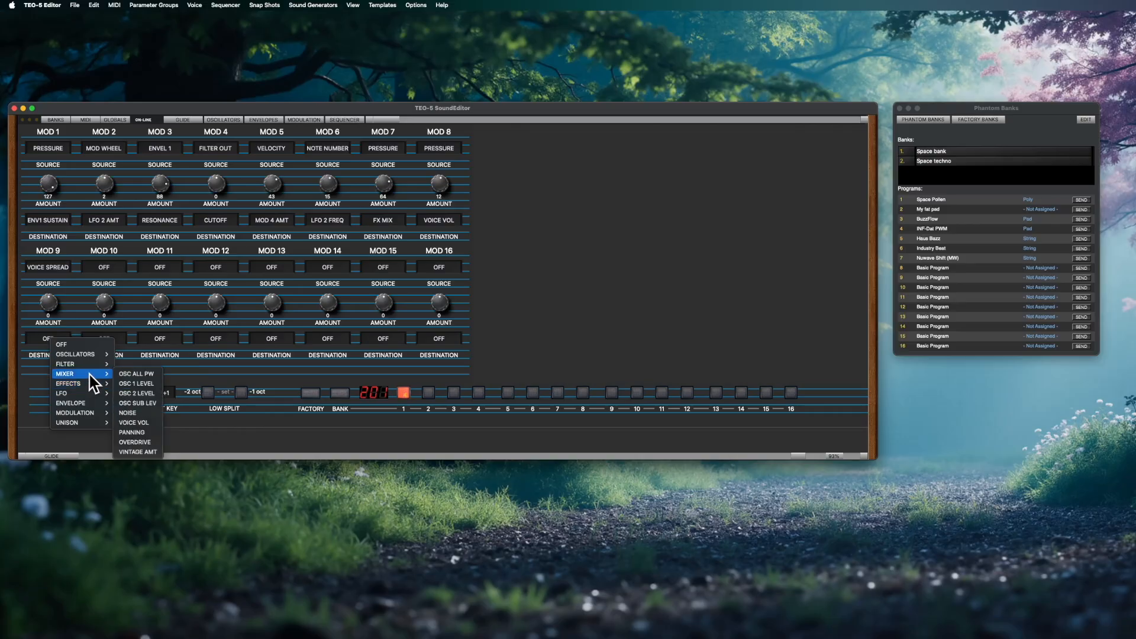
click(131, 414)
mouse_move(51, 303)
mouse_down()
mouse_move(47, 282)
mouse_move(52, 332)
mouse_move(57, 275)
mouse_move(47, 313)
mouse_move(52, 302)
mouse_up()
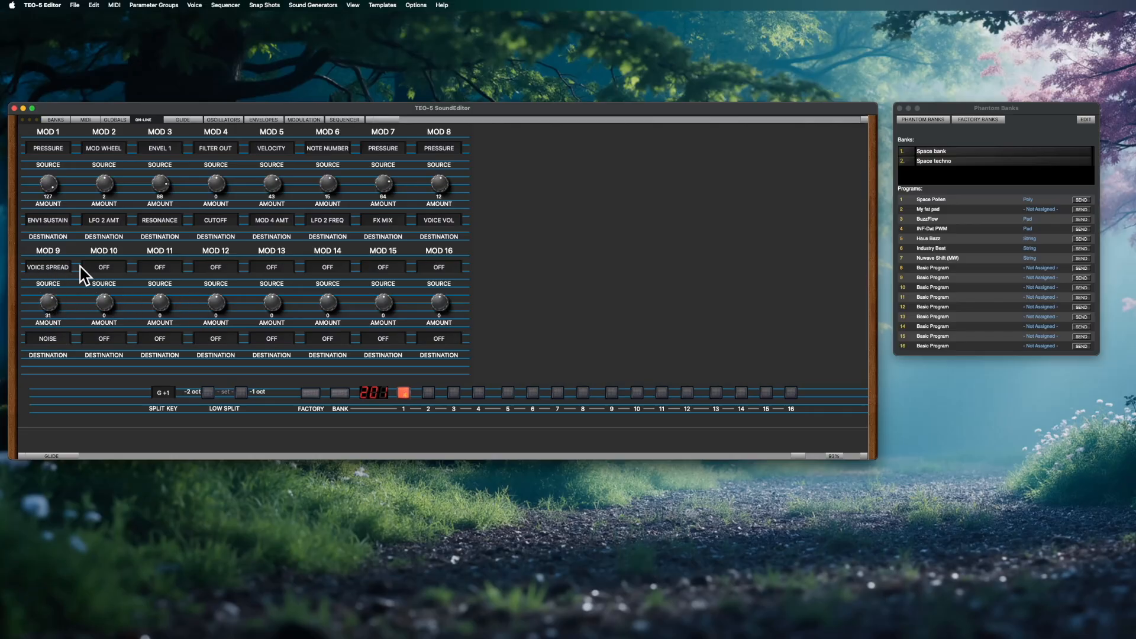
click(102, 267)
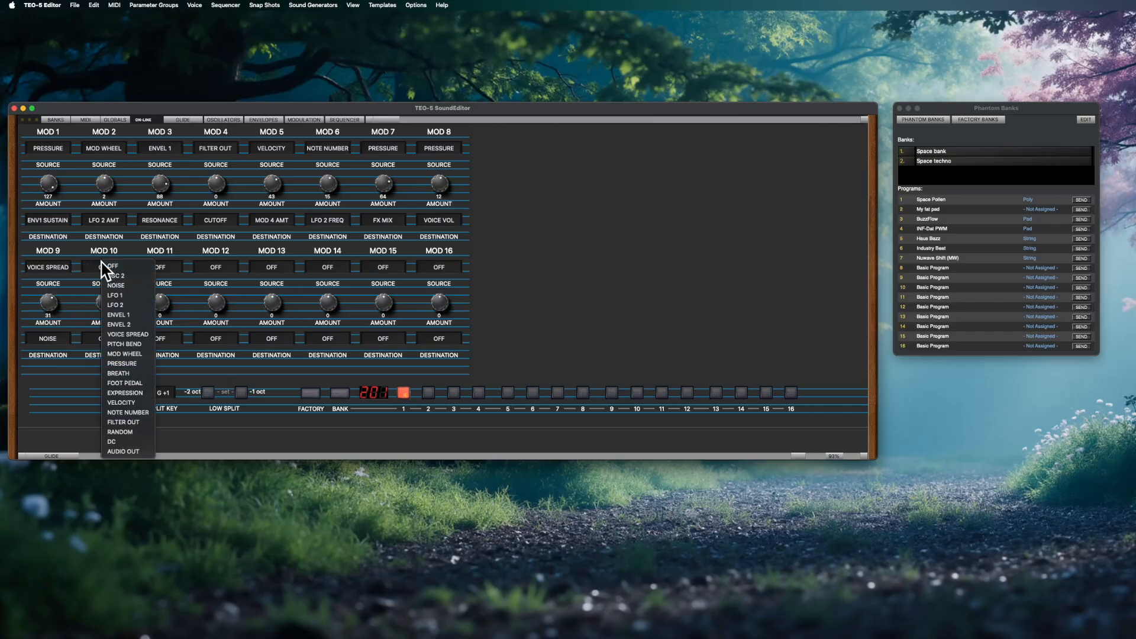
click(555, 300)
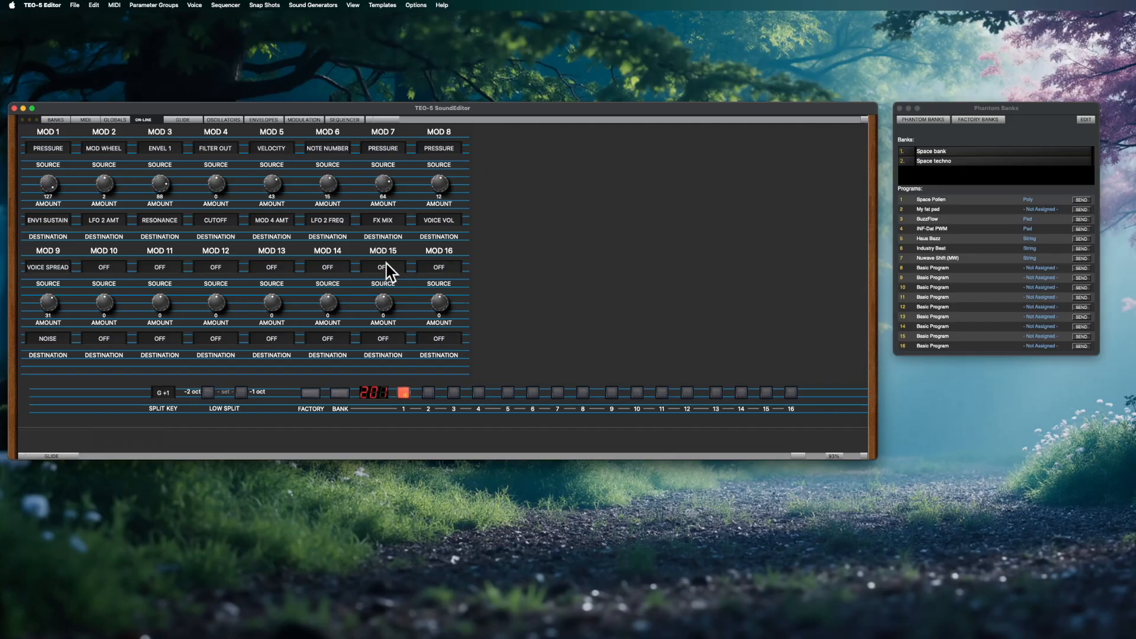
View the user banks and Malletizer's main editor page, check the MIDI port setup without changing it, and return to the banks
click(56, 119)
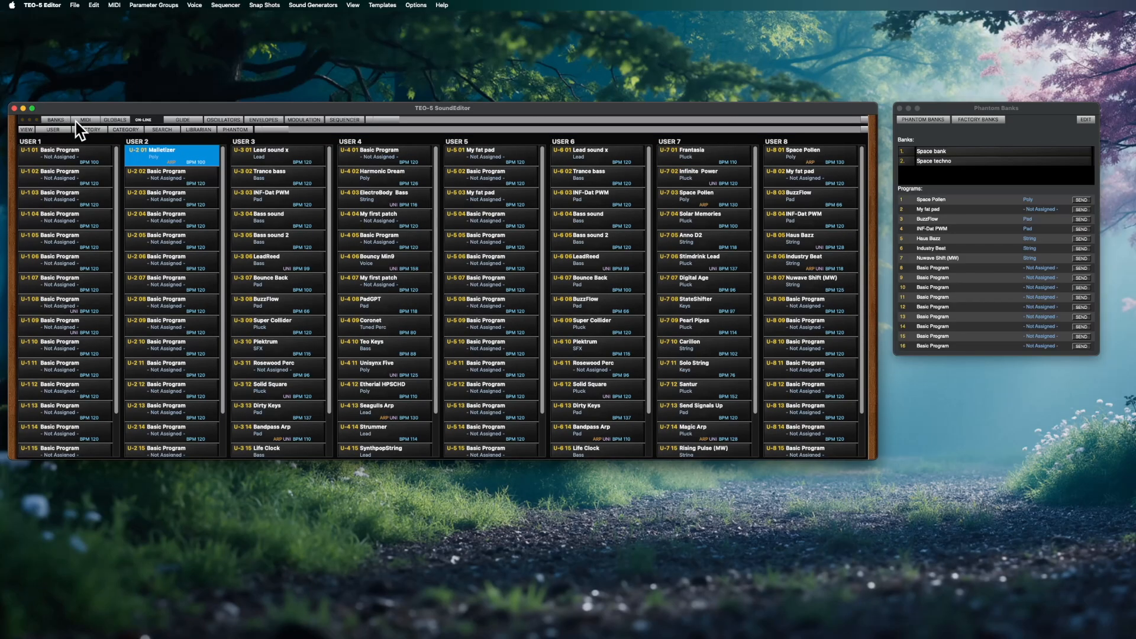
click(66, 120)
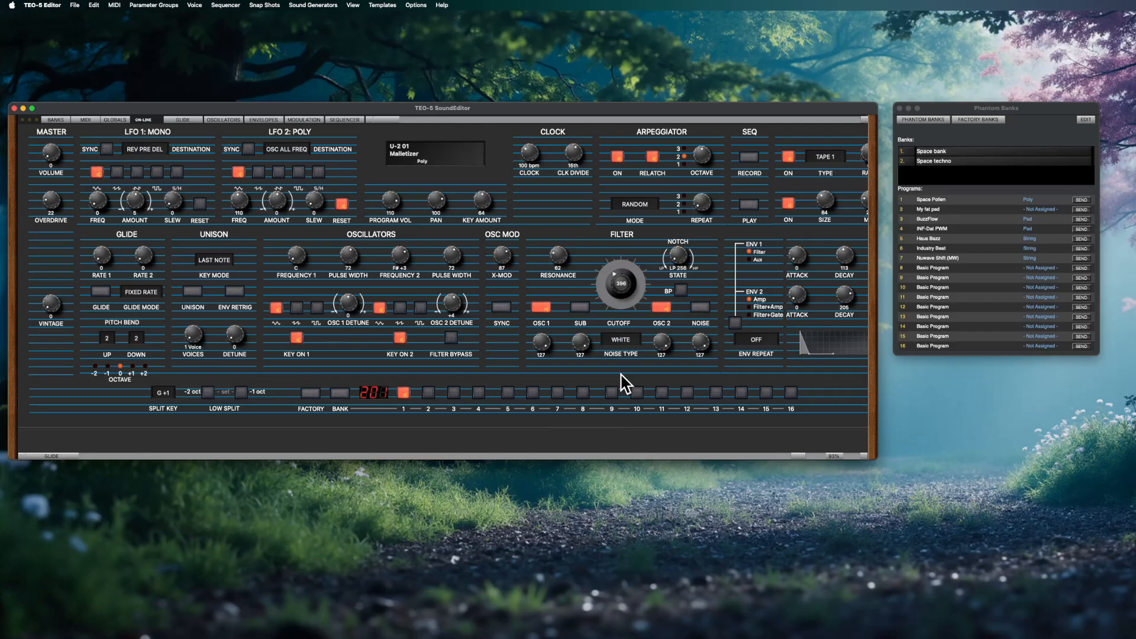
click(629, 340)
click(87, 119)
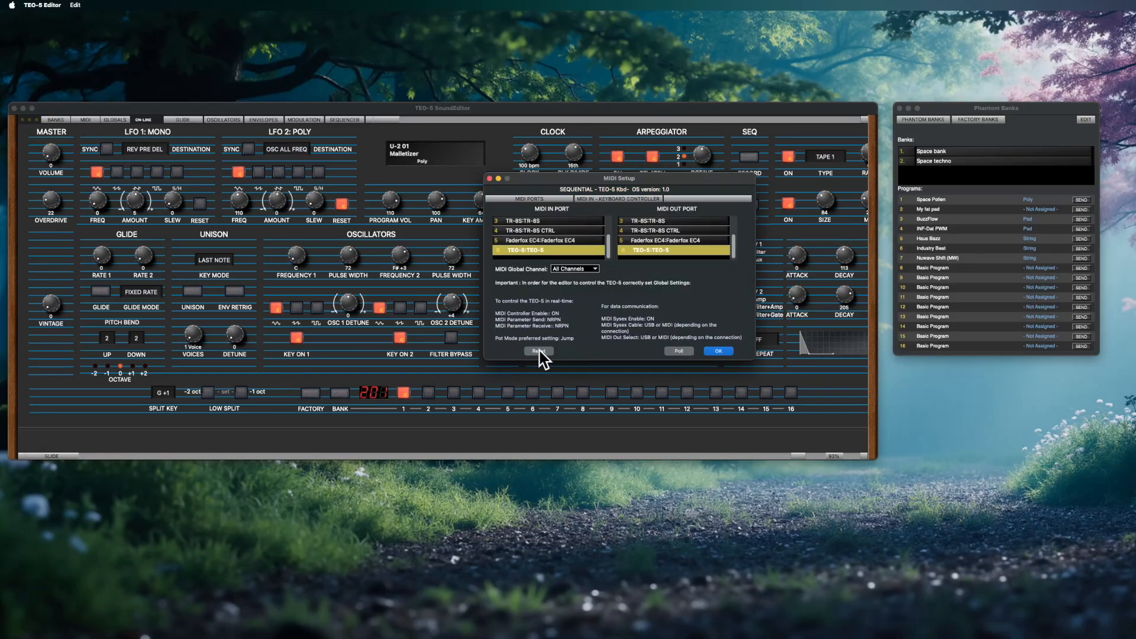
click(489, 179)
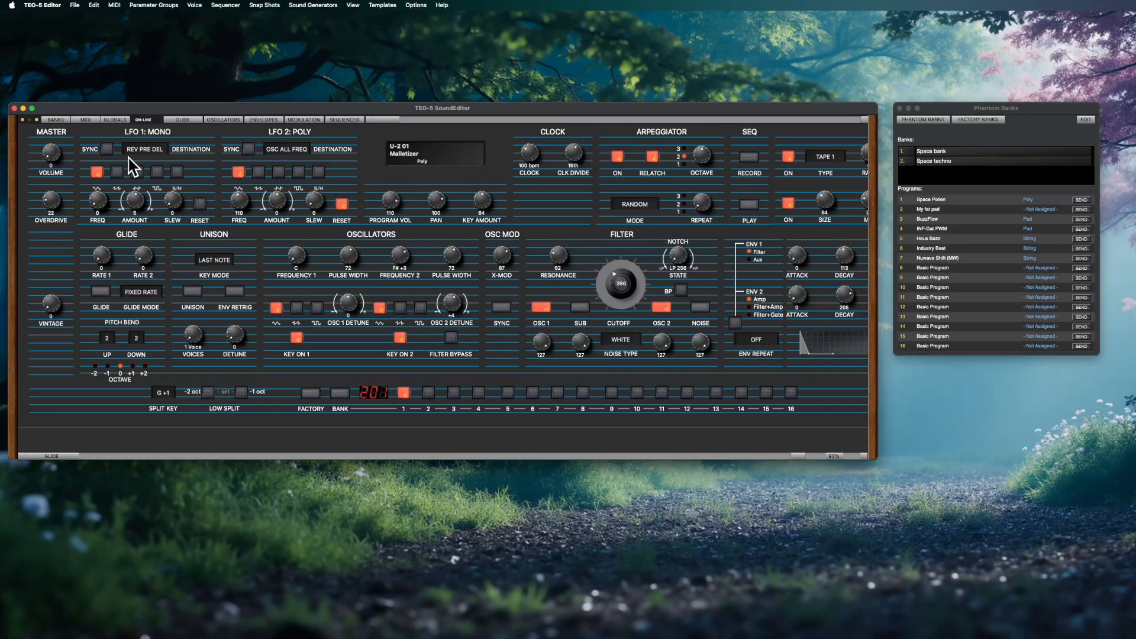
click(56, 119)
right_click(206, 154)
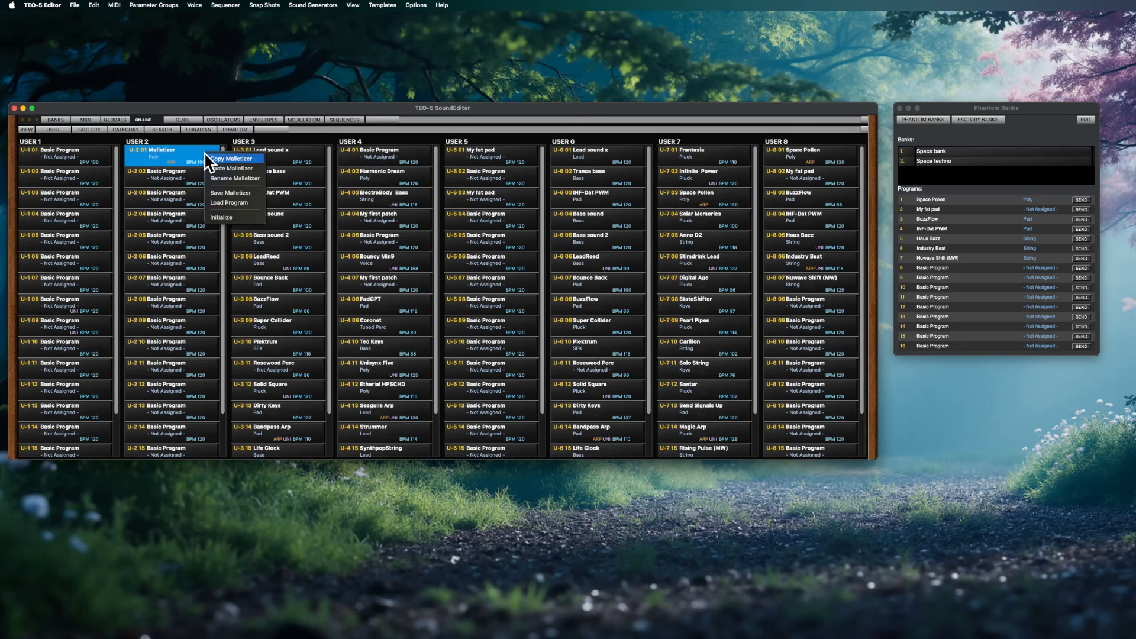
click(248, 193)
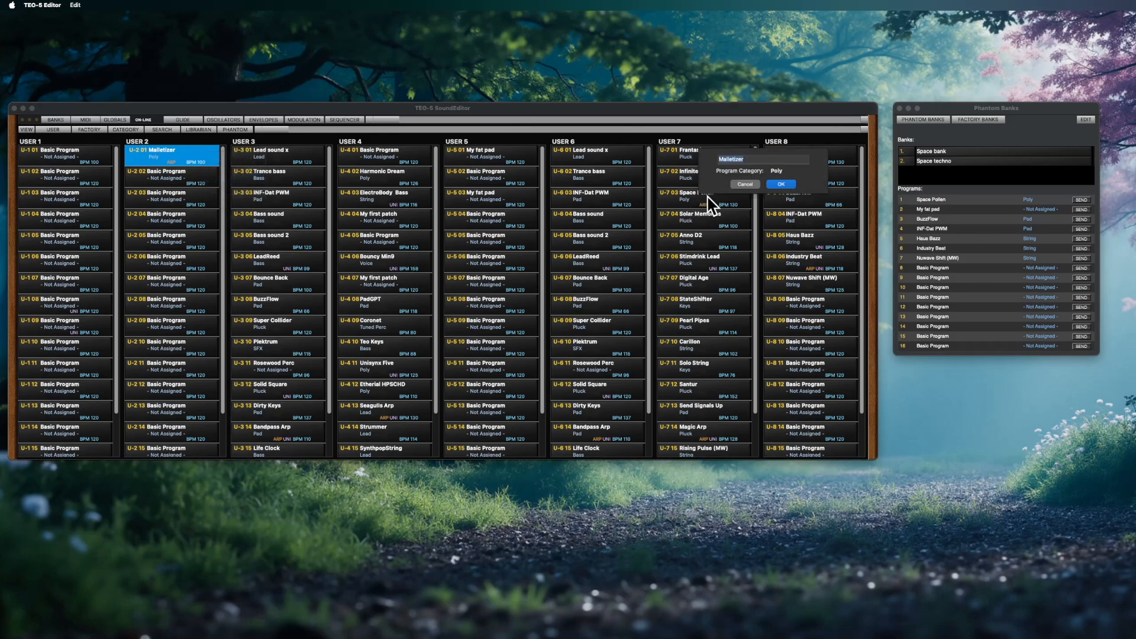
click(768, 159)
text(fs)
click(731, 161)
click(740, 185)
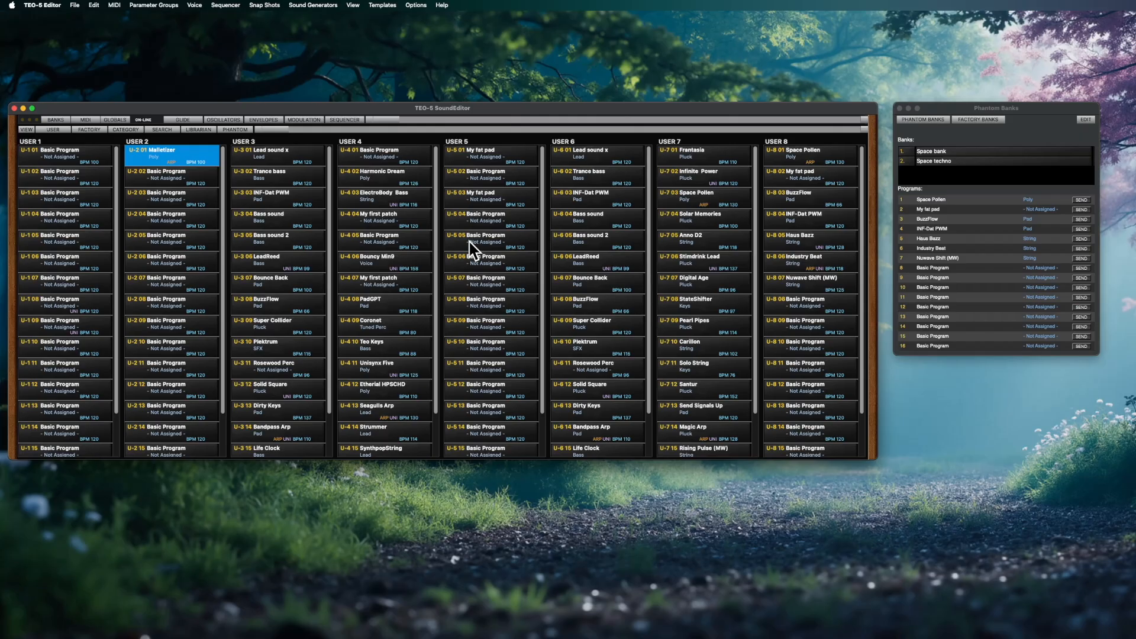
Rename the program Malletizer in user slot U-2 01 as sdfsdf, keeping the Poly category
click(97, 8)
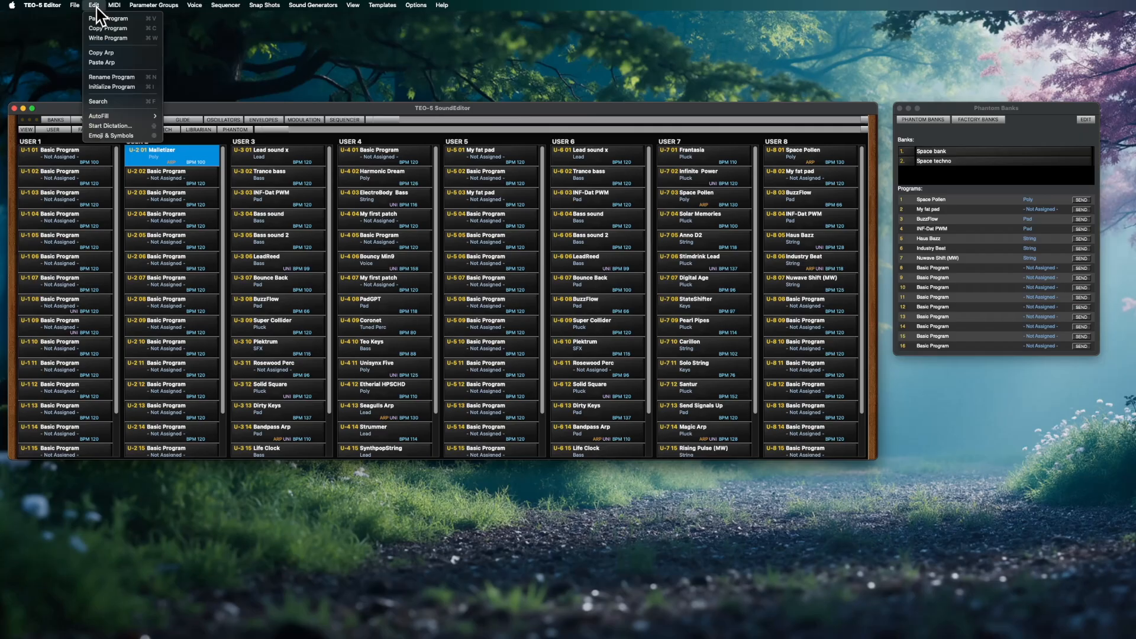
click(139, 76)
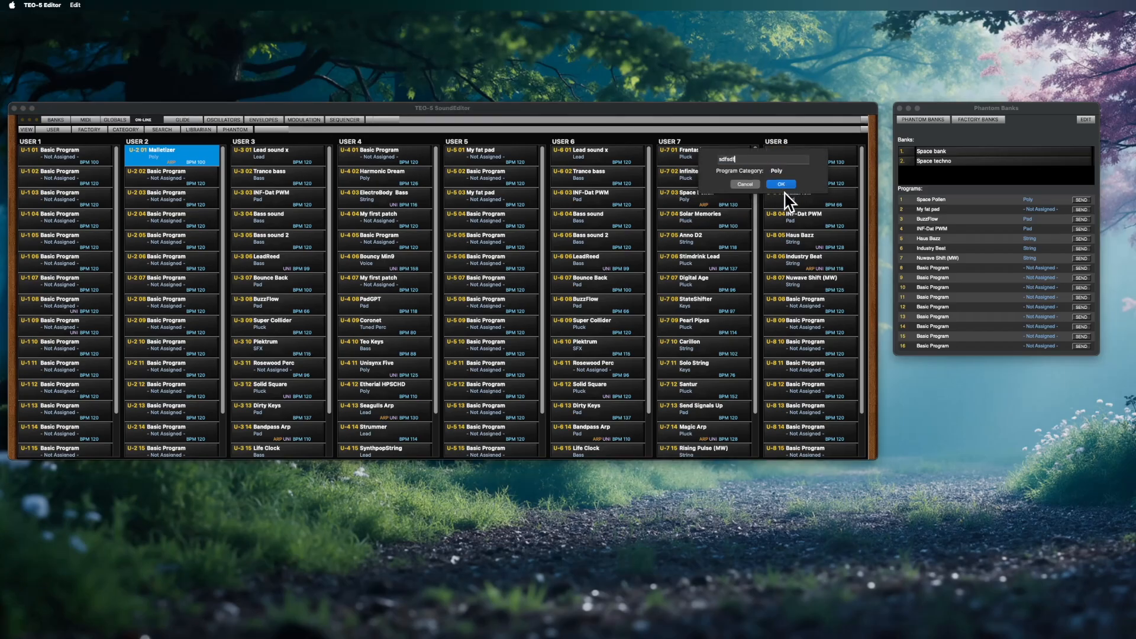
click(782, 184)
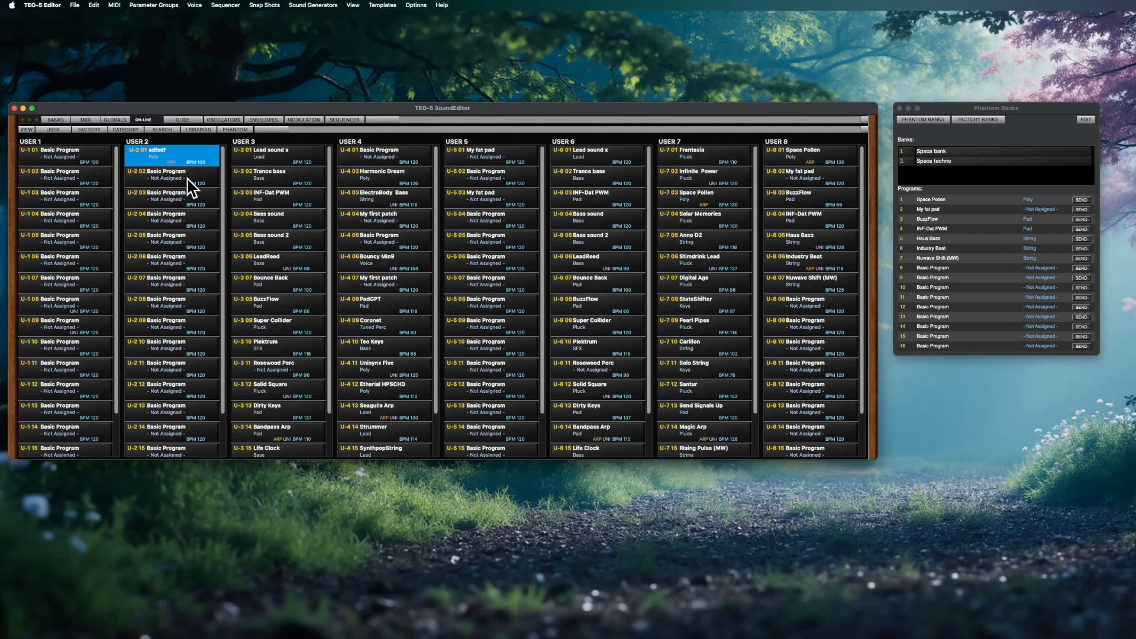
Review the actions offered for the sdfsdf program in slot U-2 01 without applying any, and show its main editor page
right_click(207, 157)
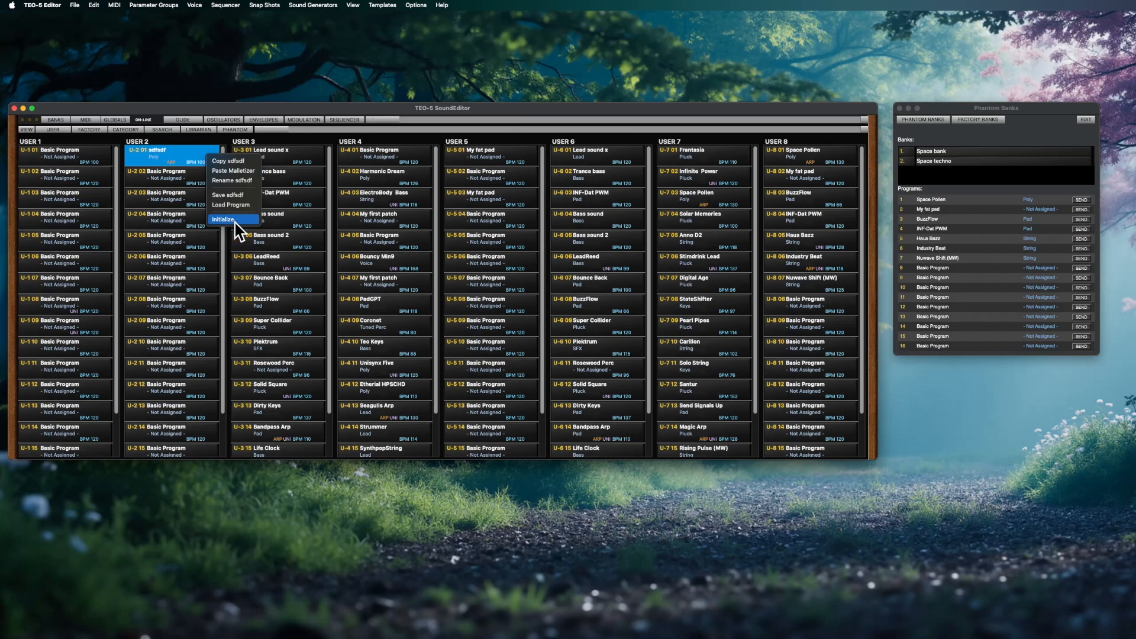
click(199, 155)
right_click(184, 150)
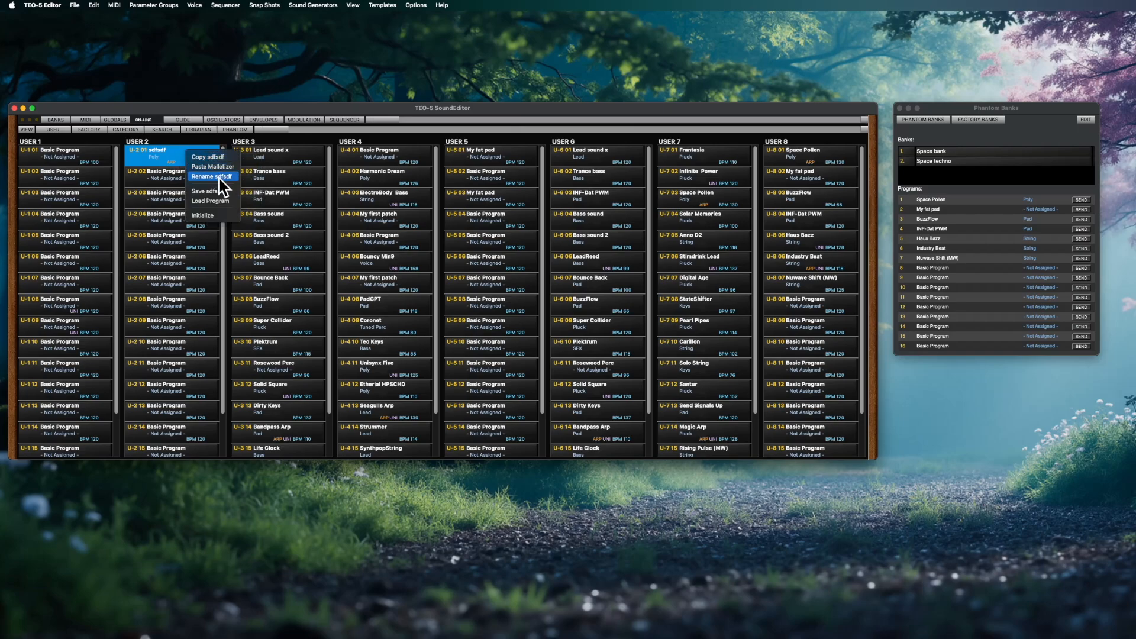
click(175, 153)
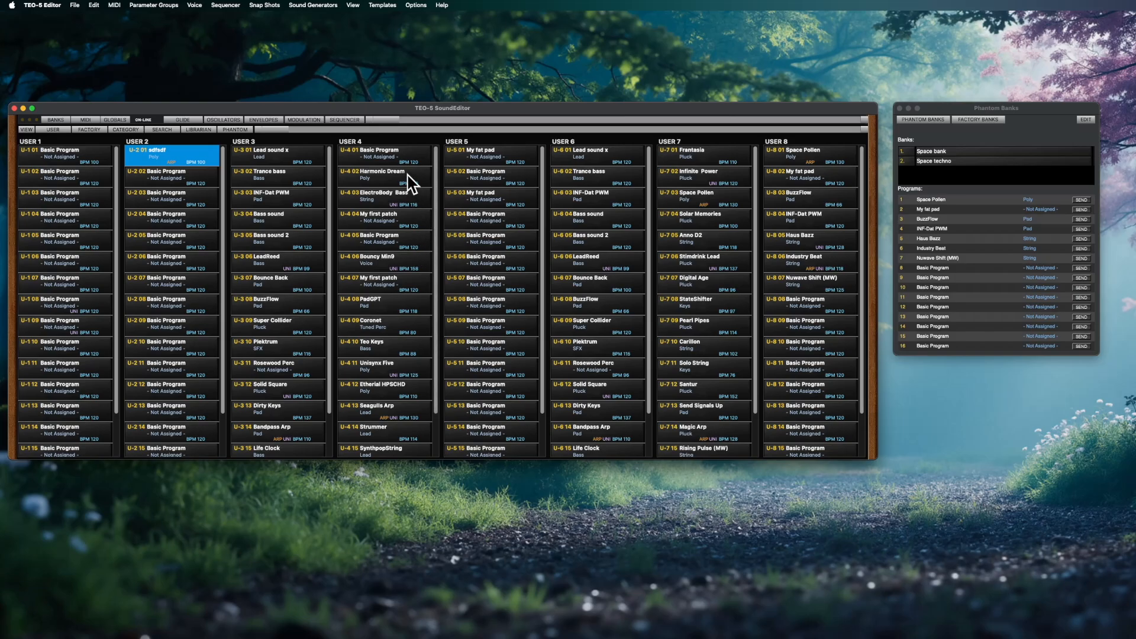
click(388, 120)
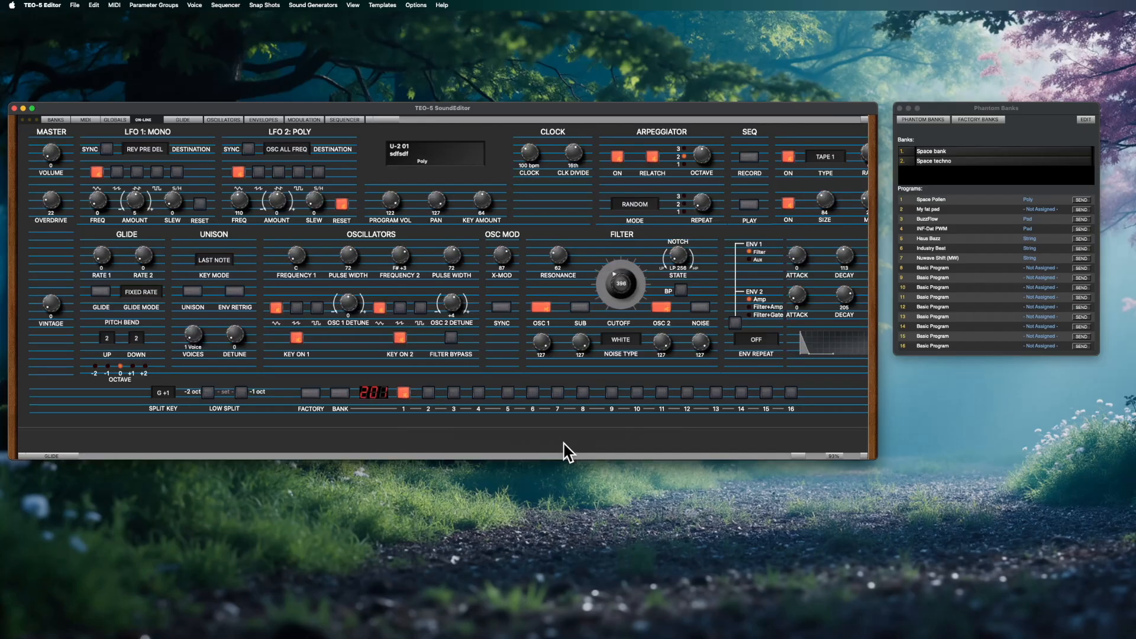